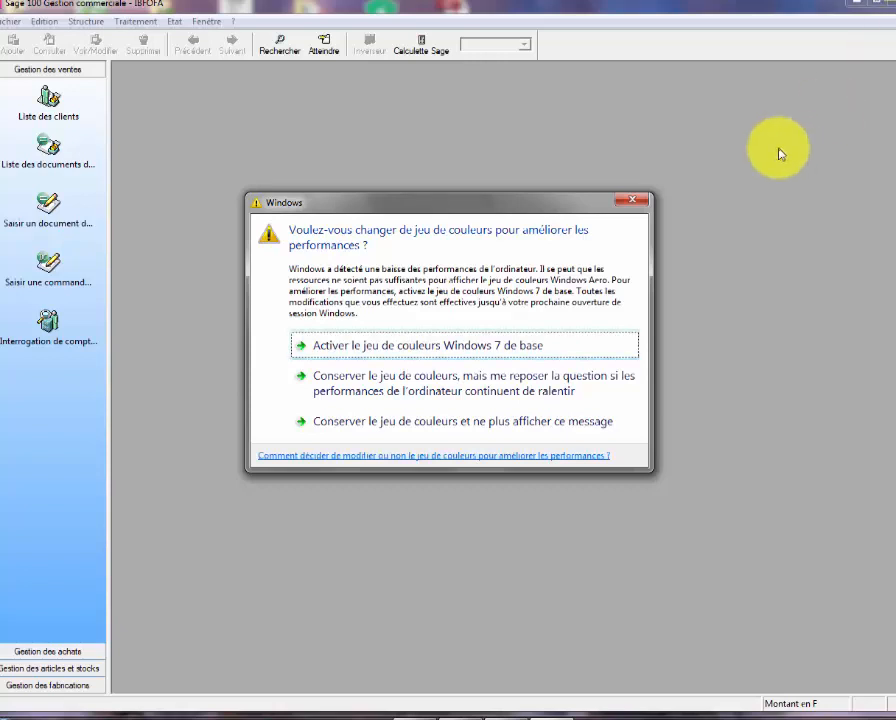
Dismiss the Windows colour scheme performance prompt each time it appears.
click(625, 204)
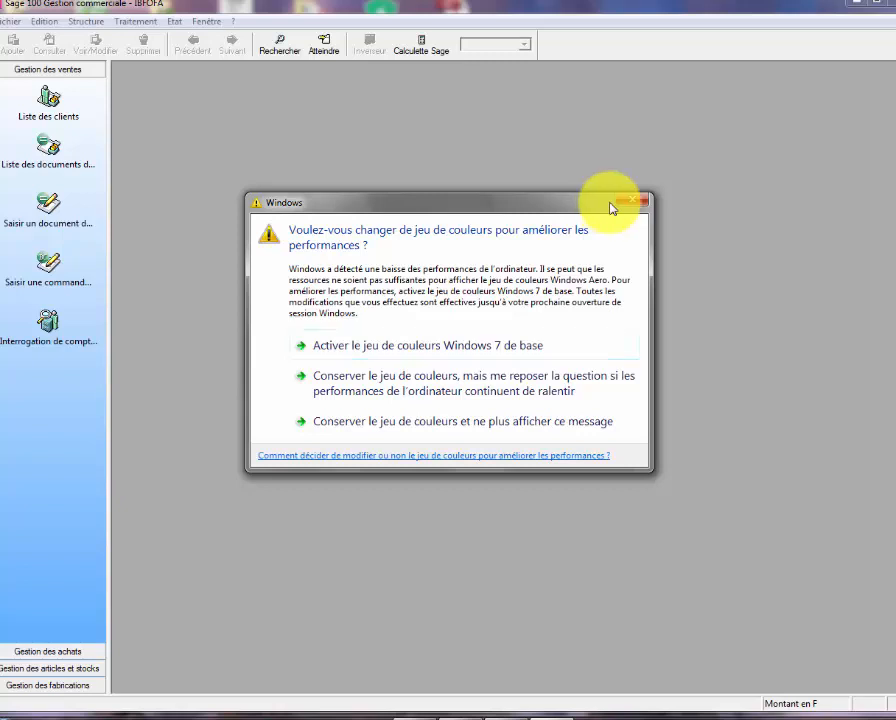
click(622, 202)
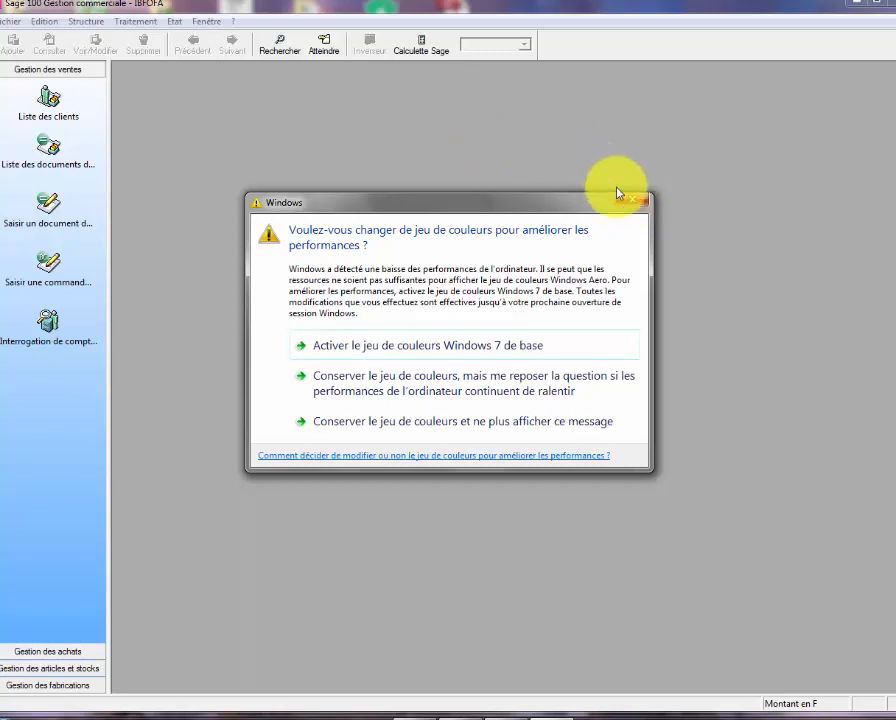
click(626, 201)
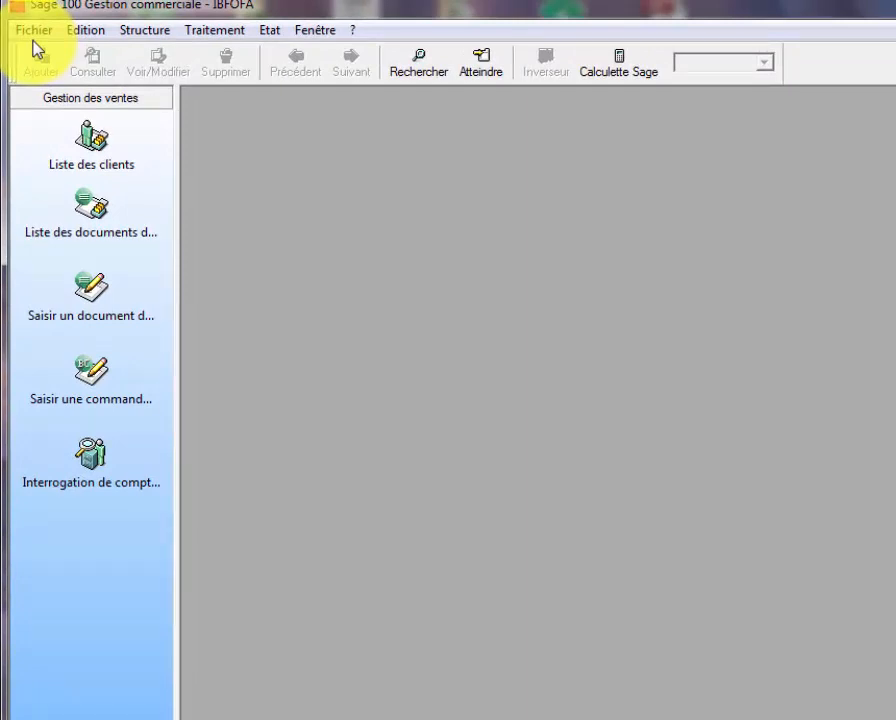
Open the company information and display its Catégorie tarifaire options.
click(34, 32)
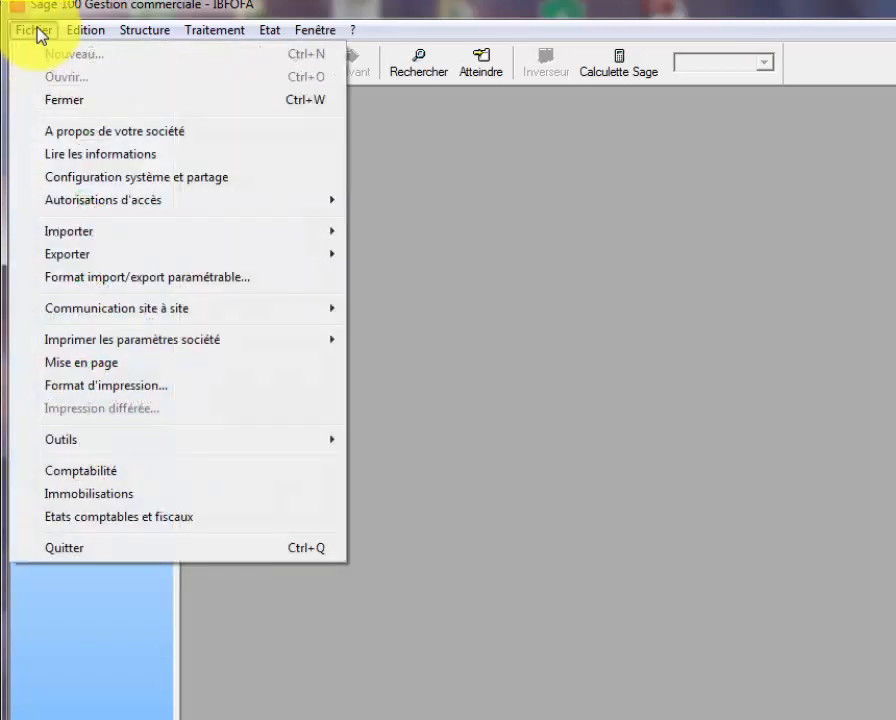
click(98, 136)
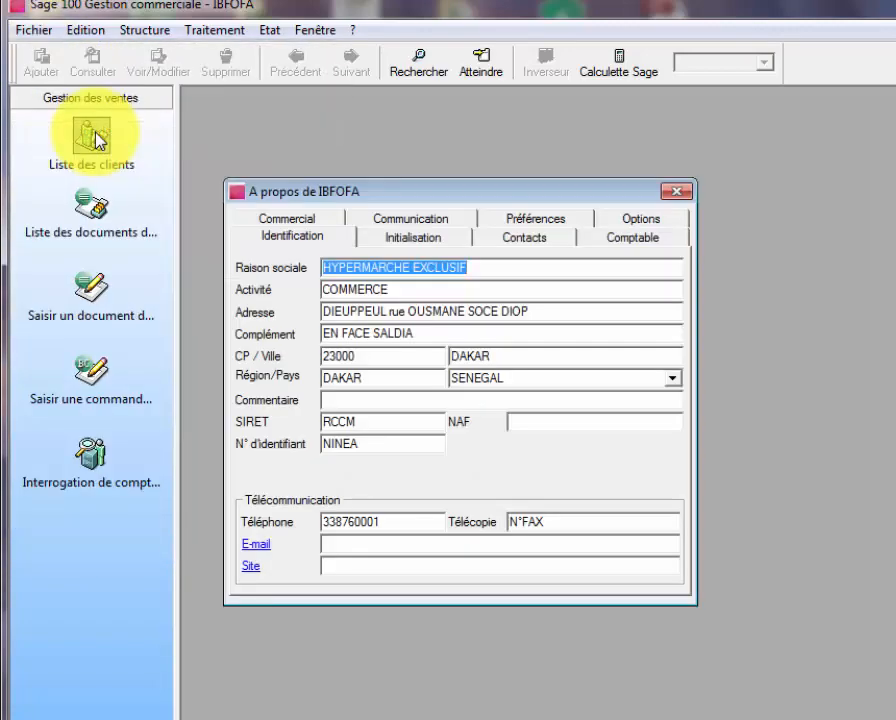
click(645, 220)
double_click(300, 341)
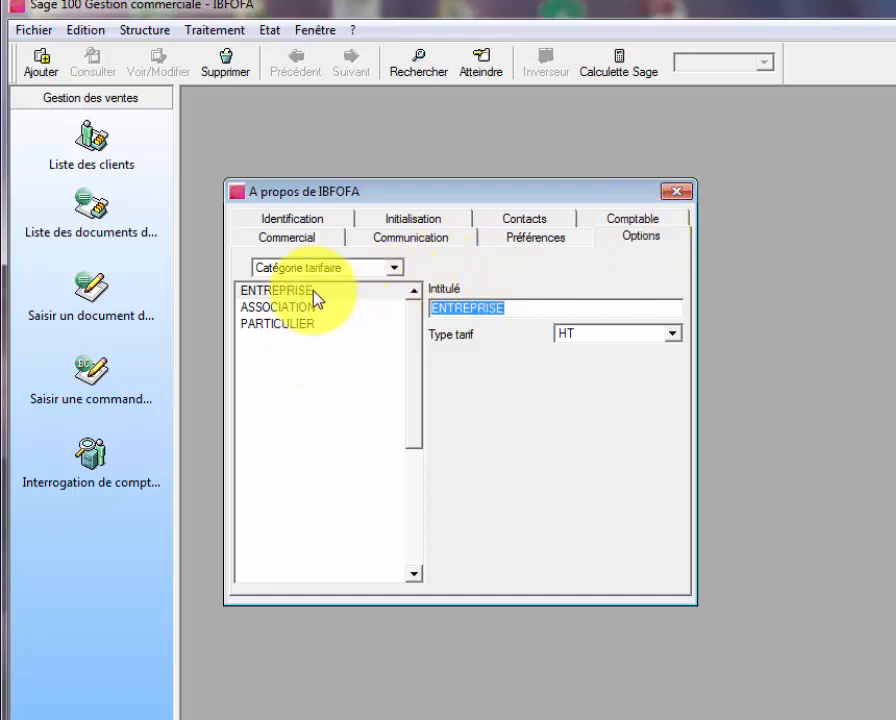
Review the name and tariff type of the ENTREPRISE, ASSOCIATION and PARTICULIER price categories, and close the company information.
click(314, 291)
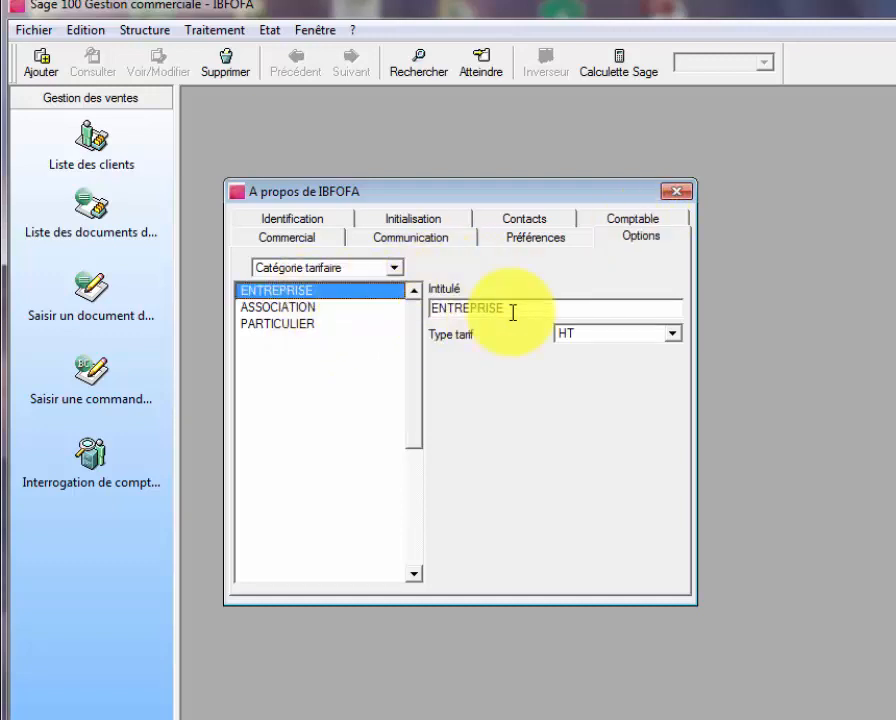
click(298, 308)
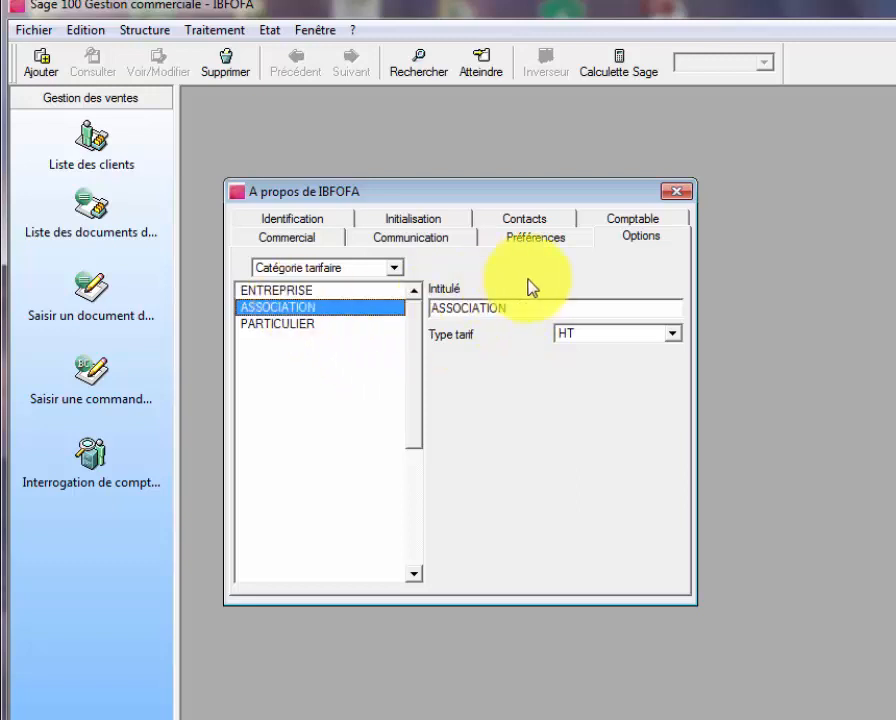
click(296, 324)
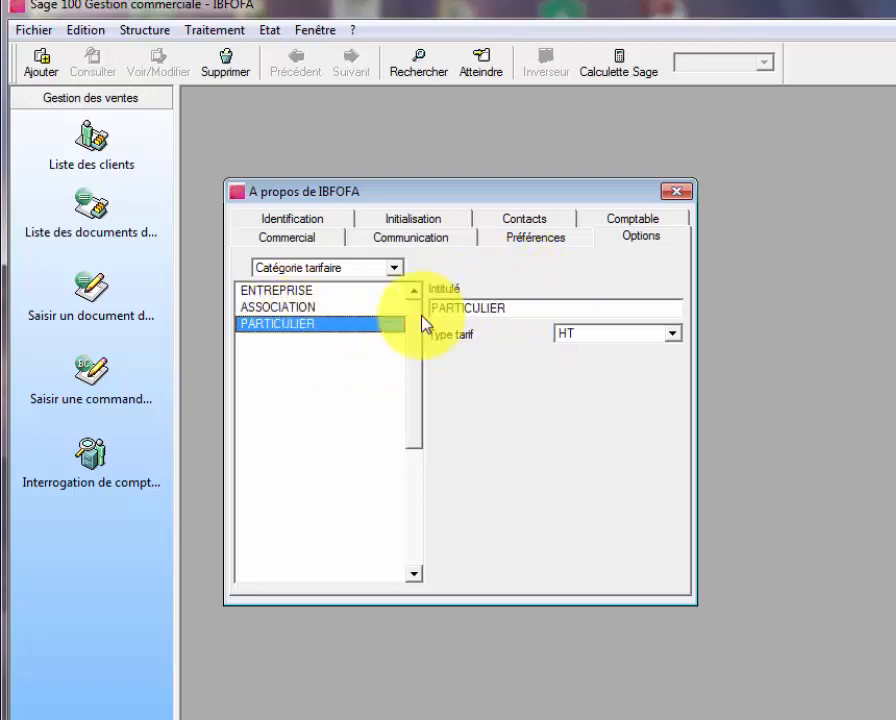
click(518, 304)
key(ctrl+n)
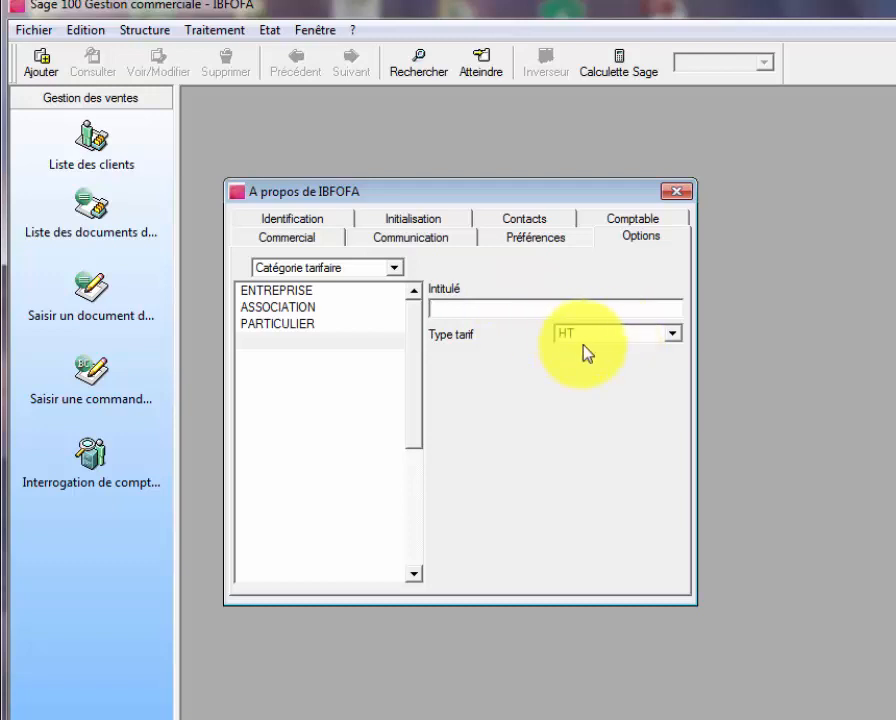
click(276, 290)
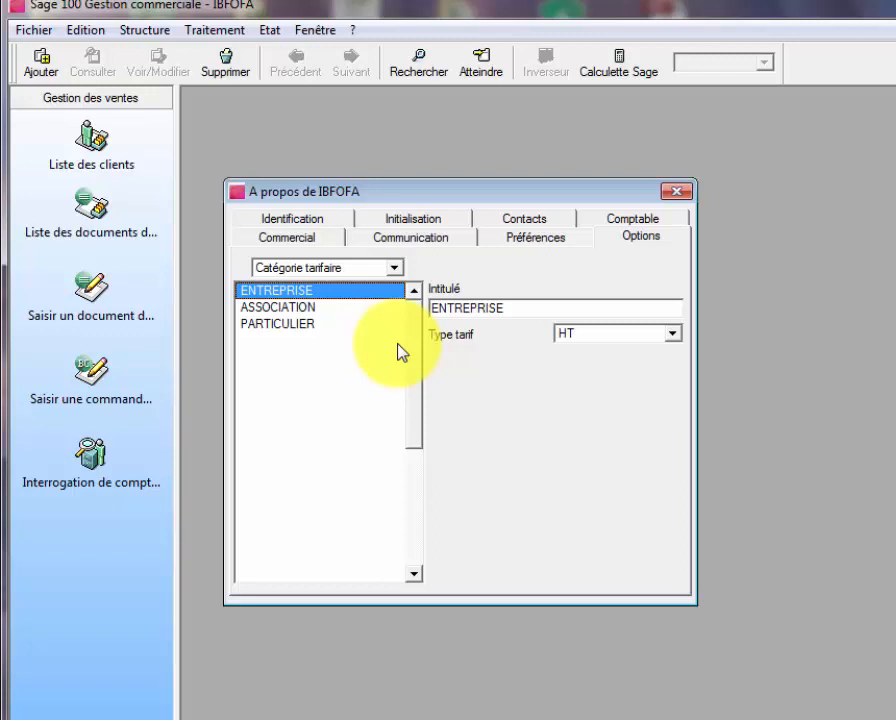
click(677, 191)
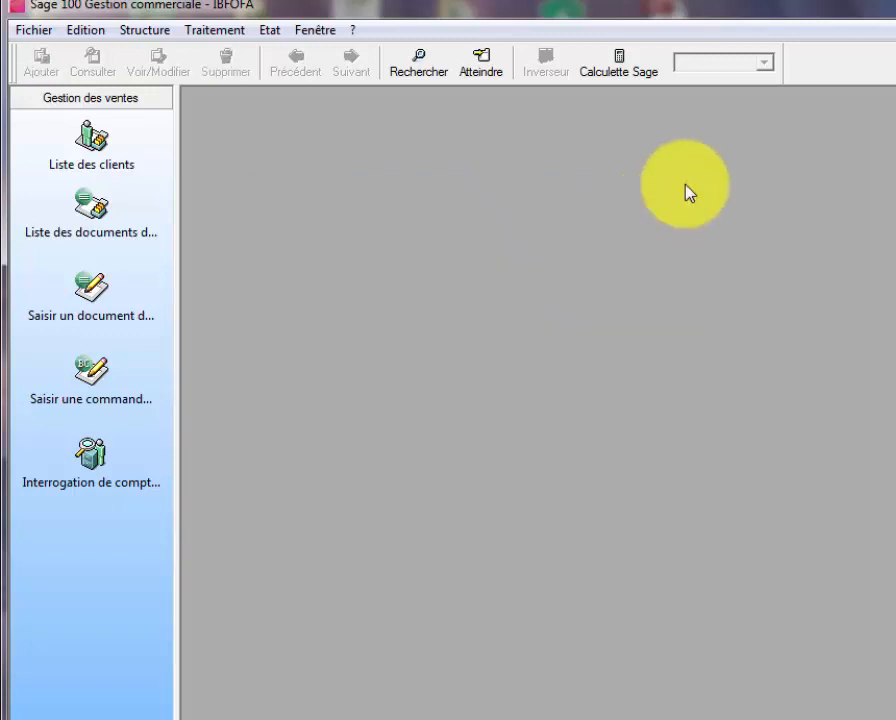
Open the articles list and examine the price category tariffs of article LEP-VIT-500G, closing its record when done.
click(168, 32)
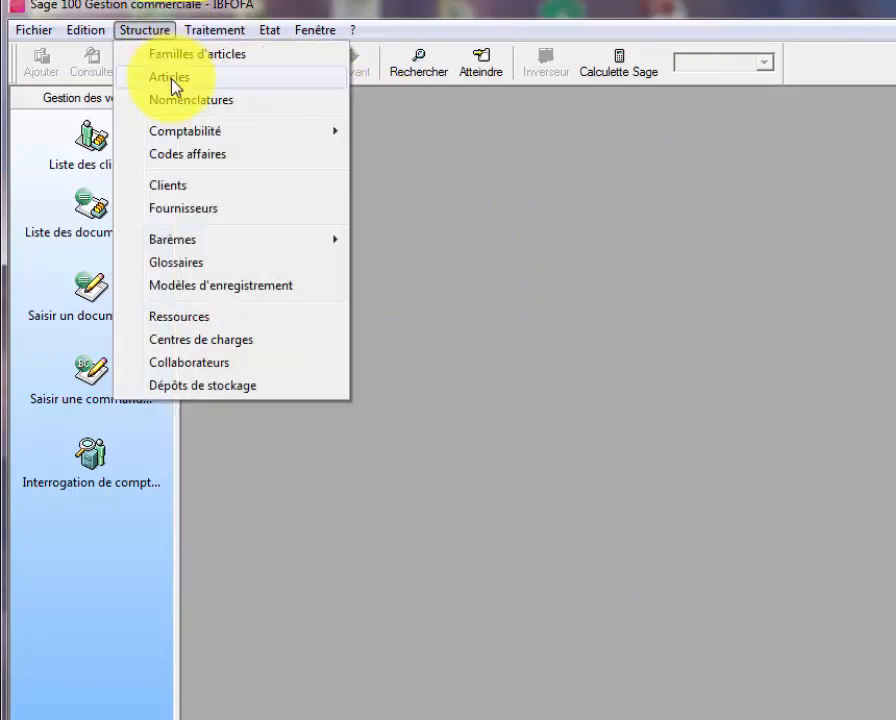
click(172, 80)
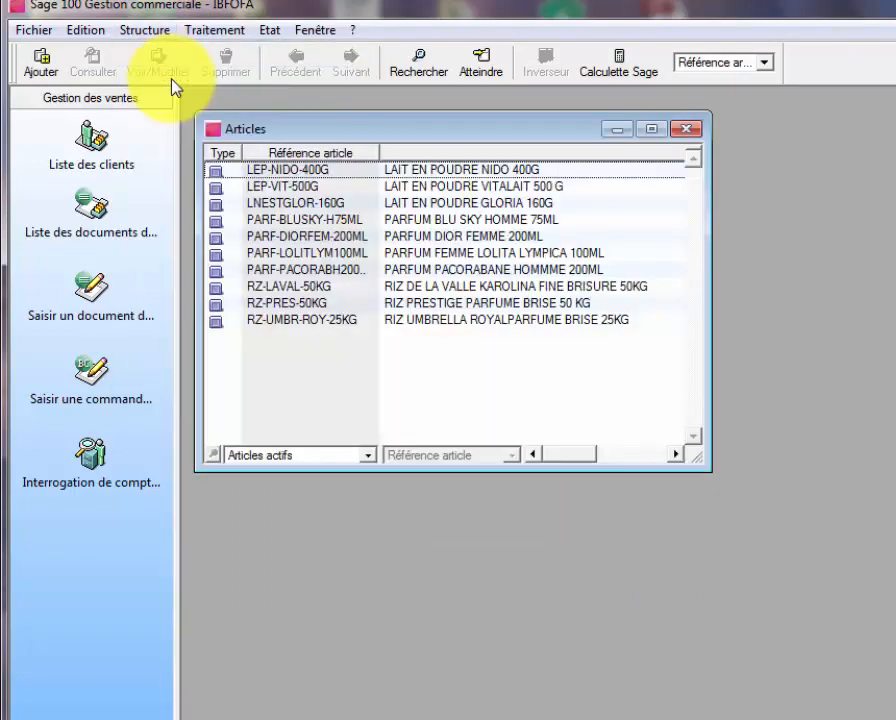
double_click(290, 186)
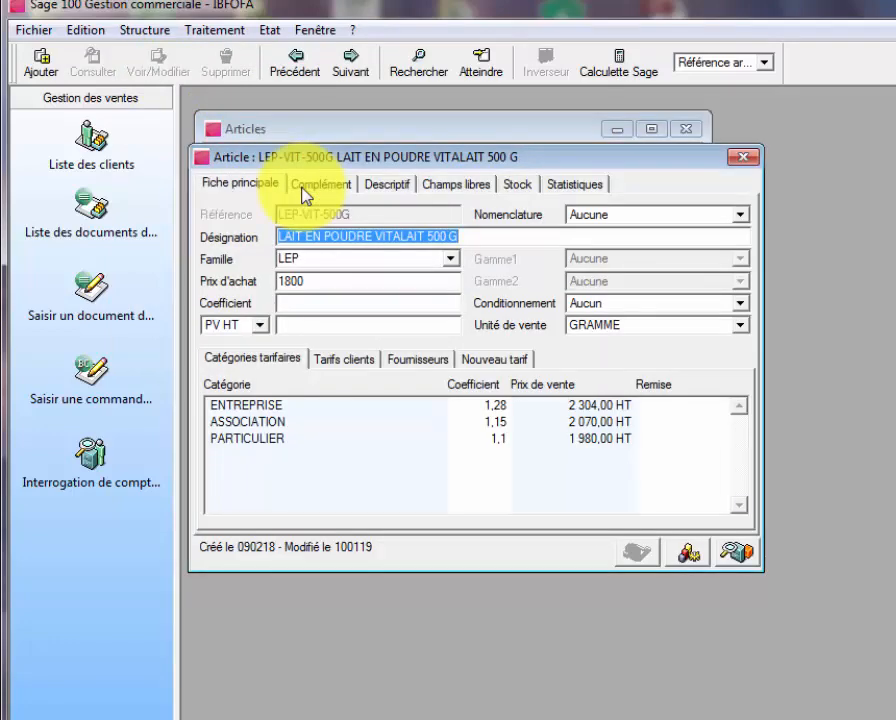
click(743, 157)
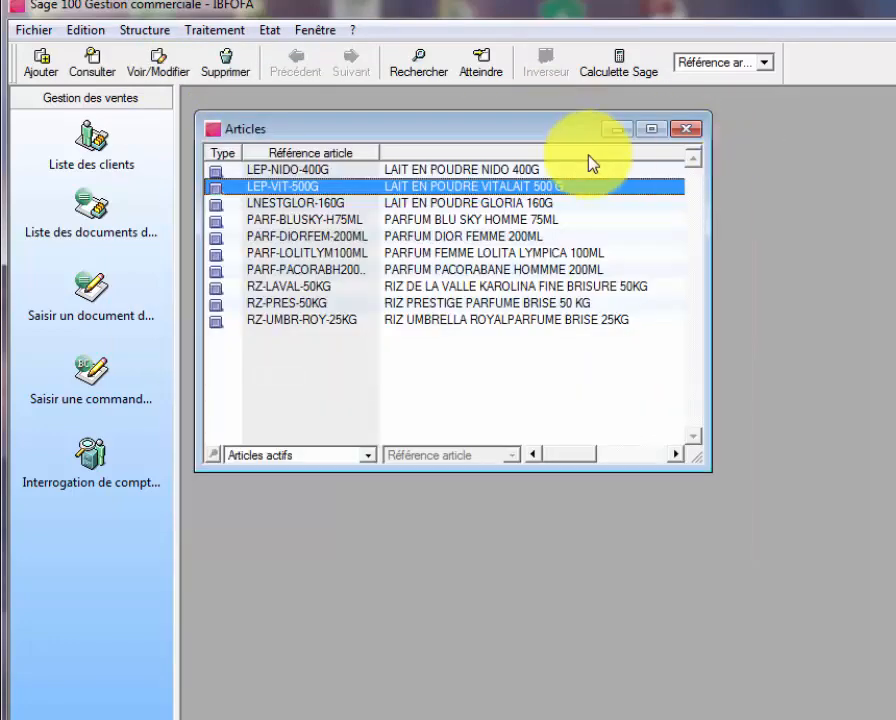
Open article PARF-BLUSKY-H75ML and set its ENTREPRISE price category coefficient to 1,28.
double_click(313, 221)
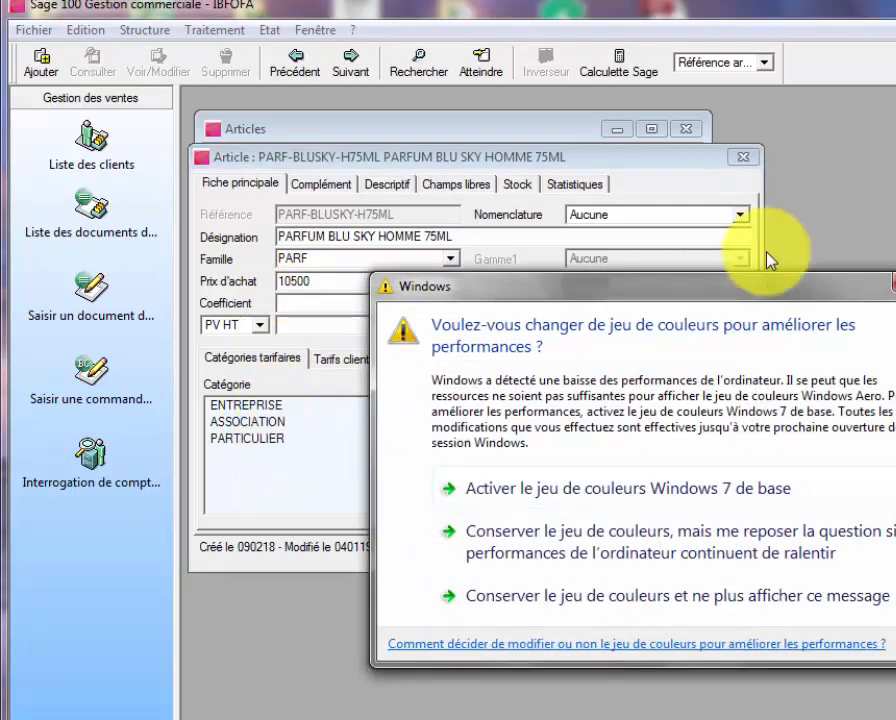
click(888, 286)
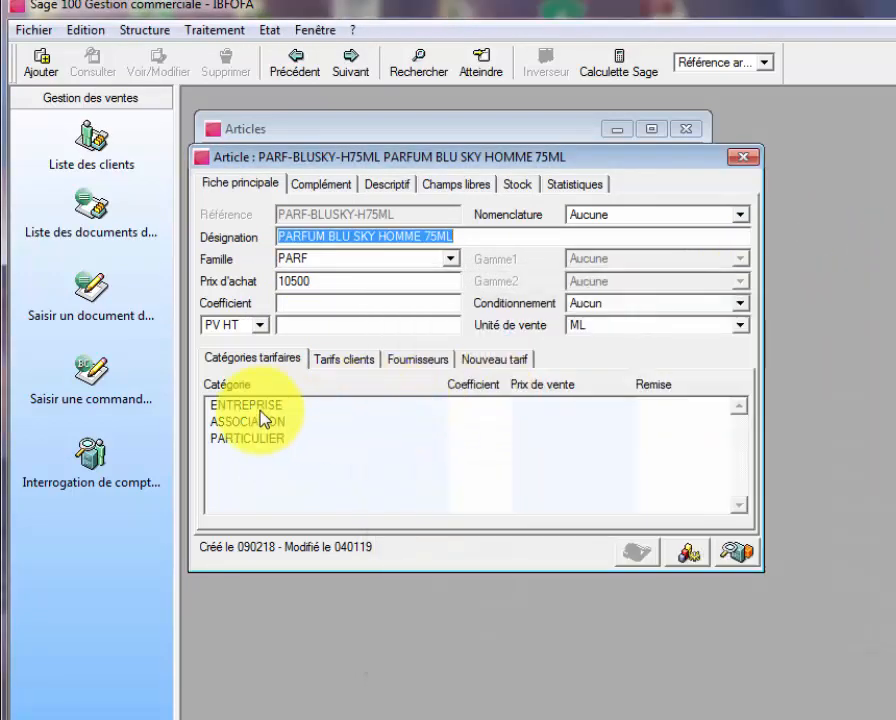
double_click(267, 408)
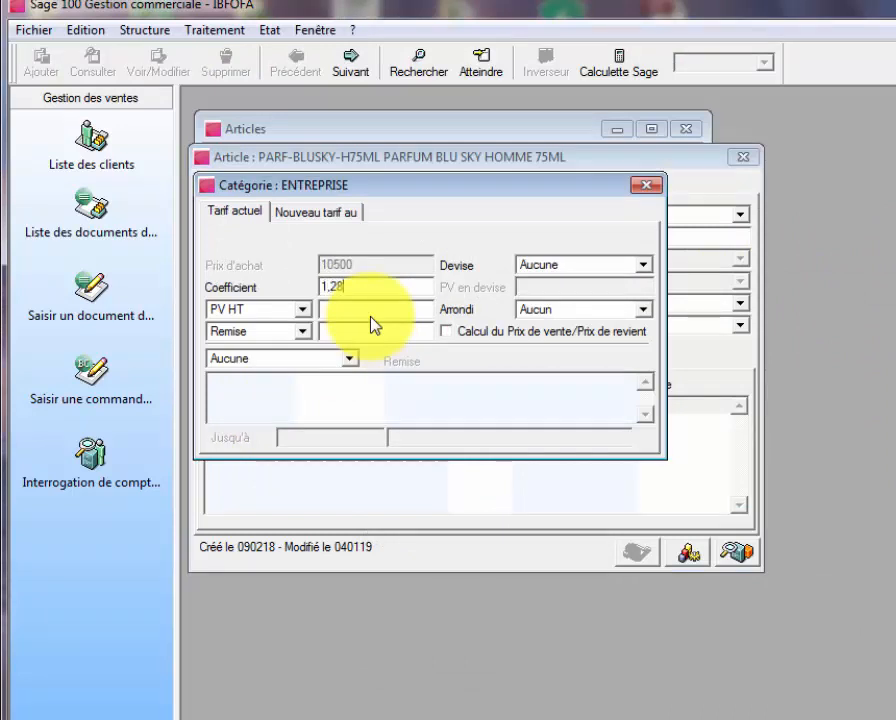
key(Tab)
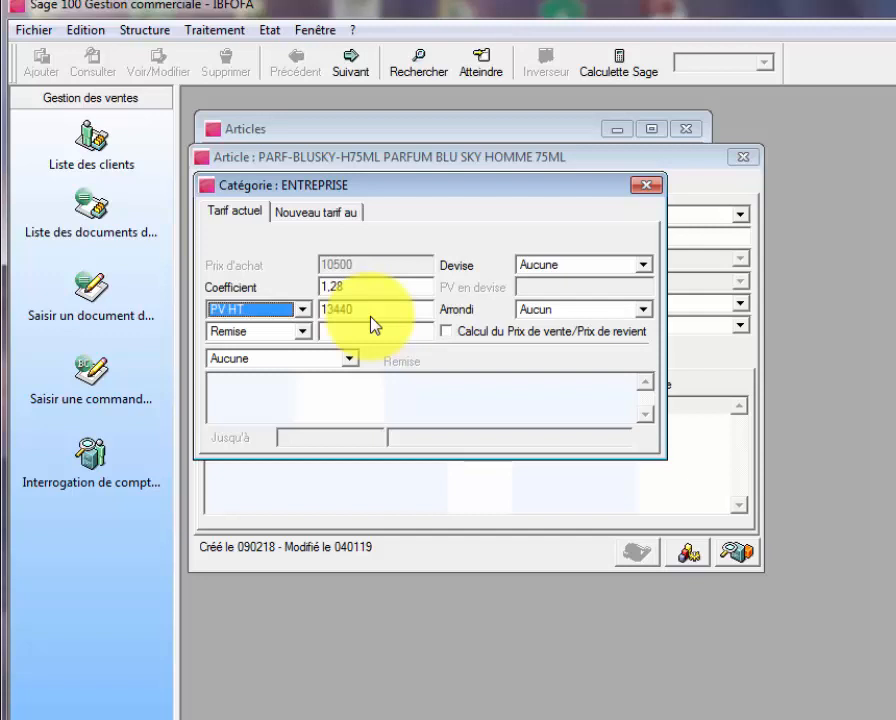
click(645, 187)
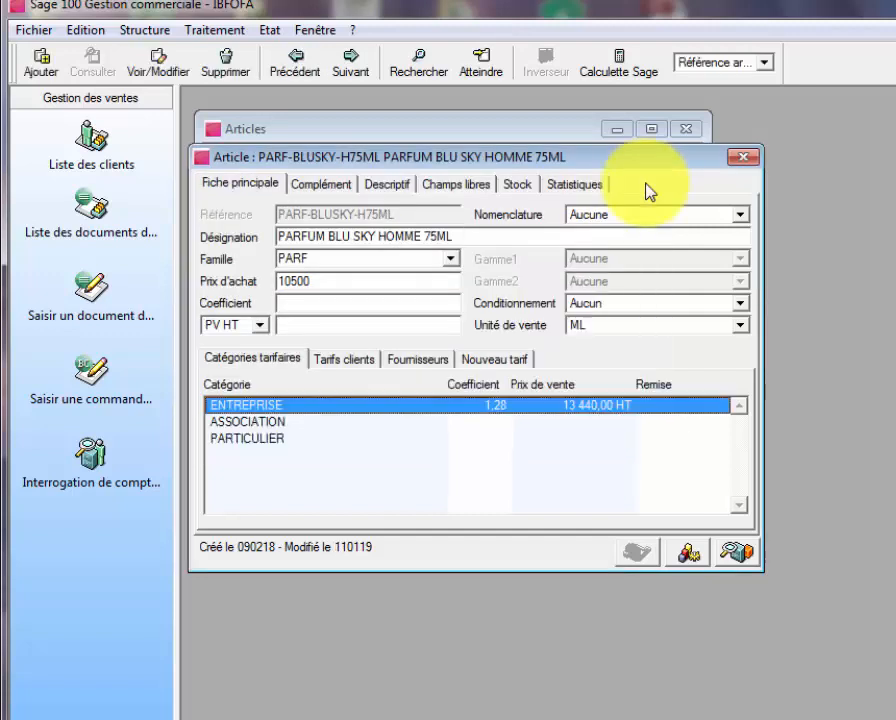
Set the coefficient of the article's ASSOCIATION price category to 1,2.
double_click(272, 422)
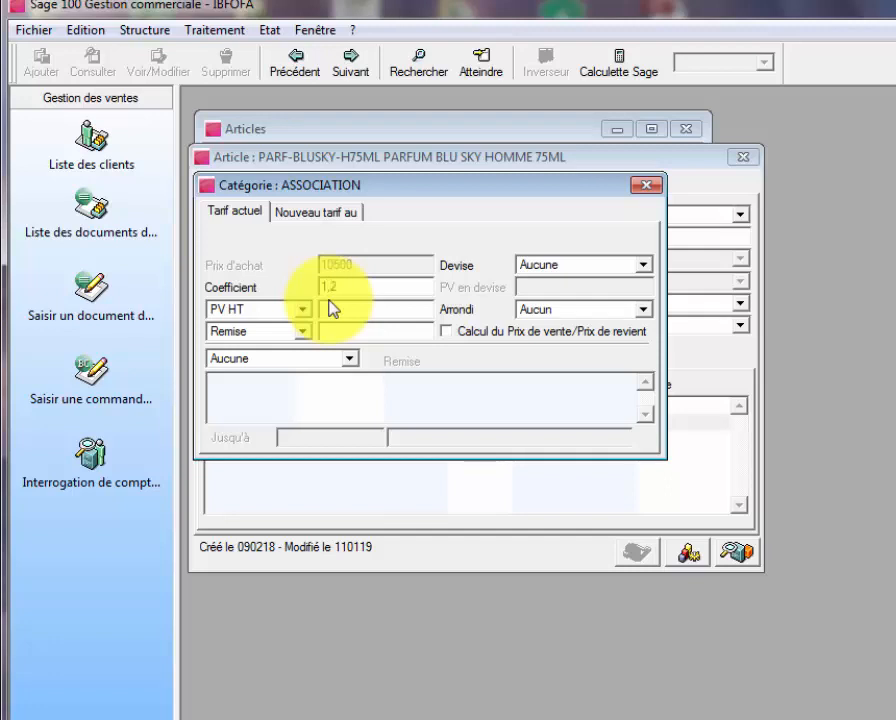
key(Tab)
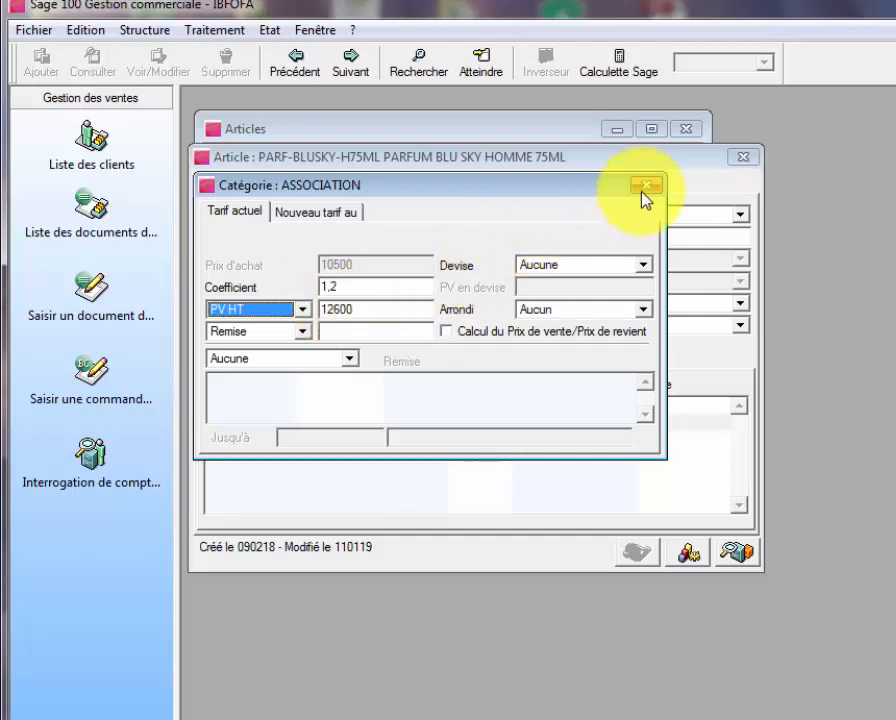
click(645, 186)
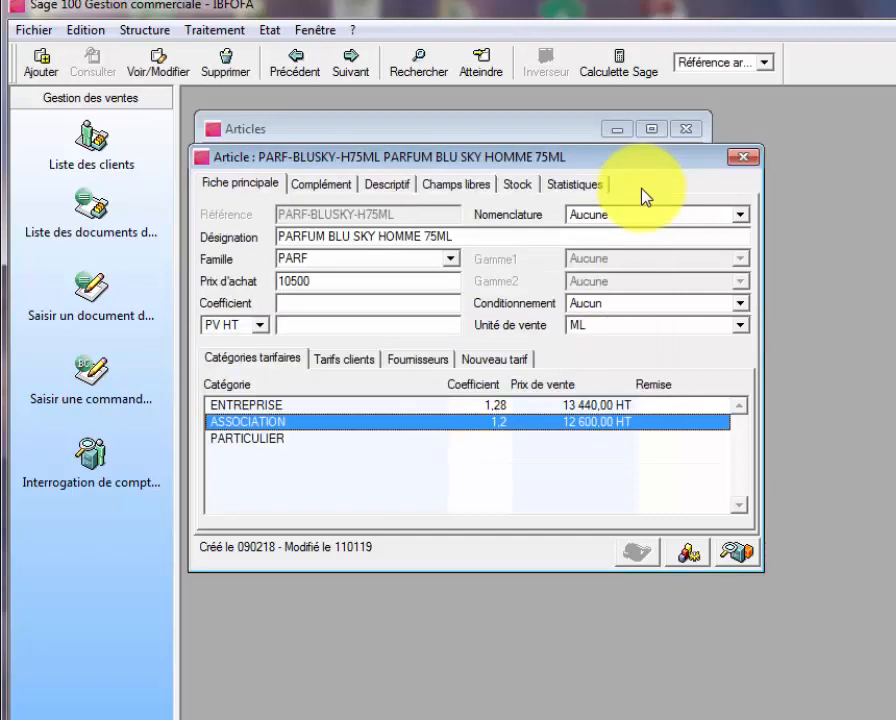
Set the article's PARTICULIER price category coefficient to 1,15, and close the article record and the articles list.
double_click(322, 440)
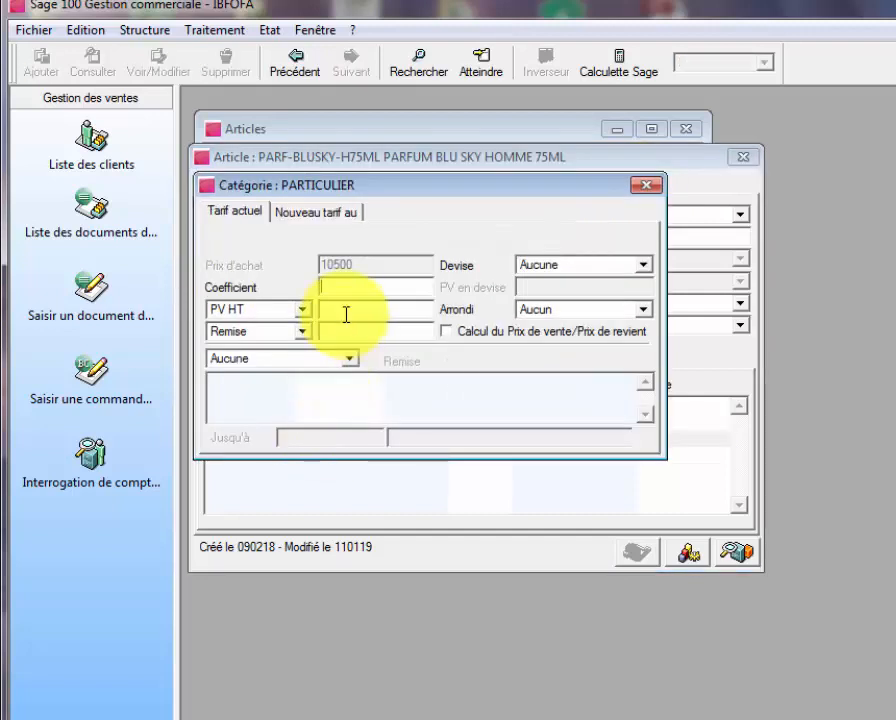
text(1,15)
key(Tab)
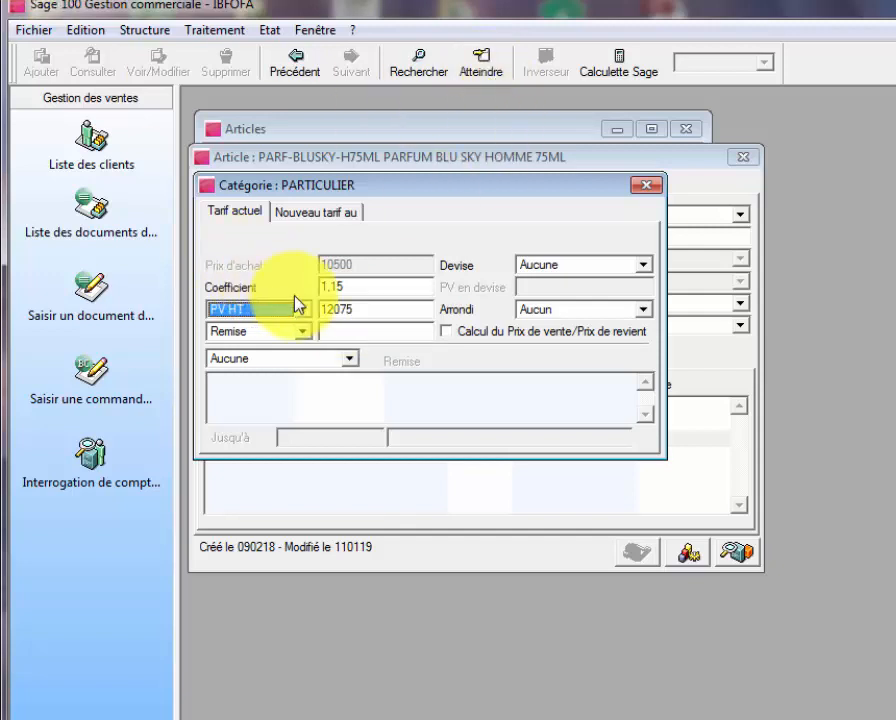
click(640, 189)
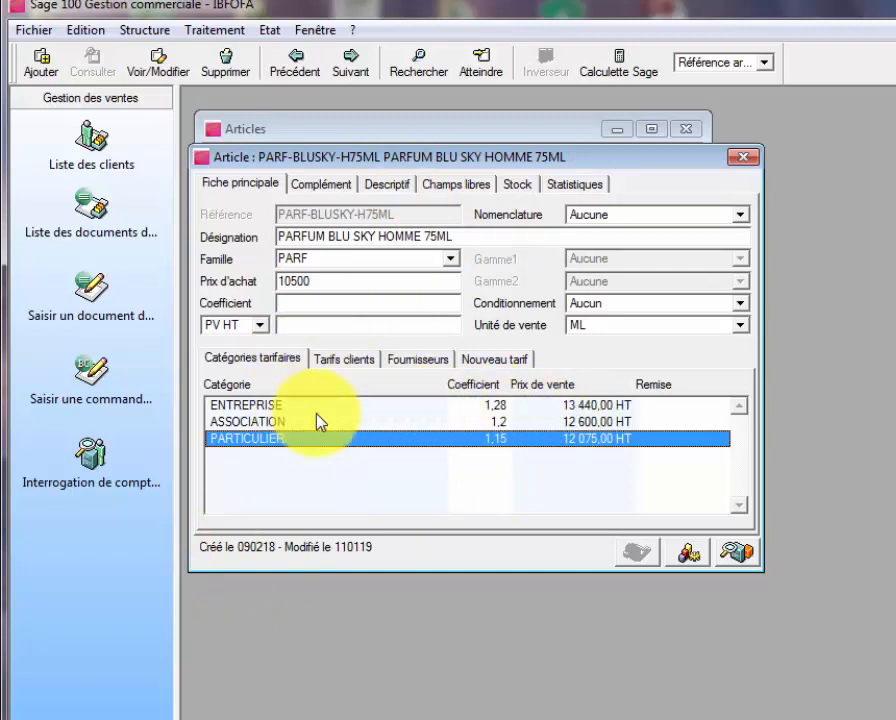
click(751, 159)
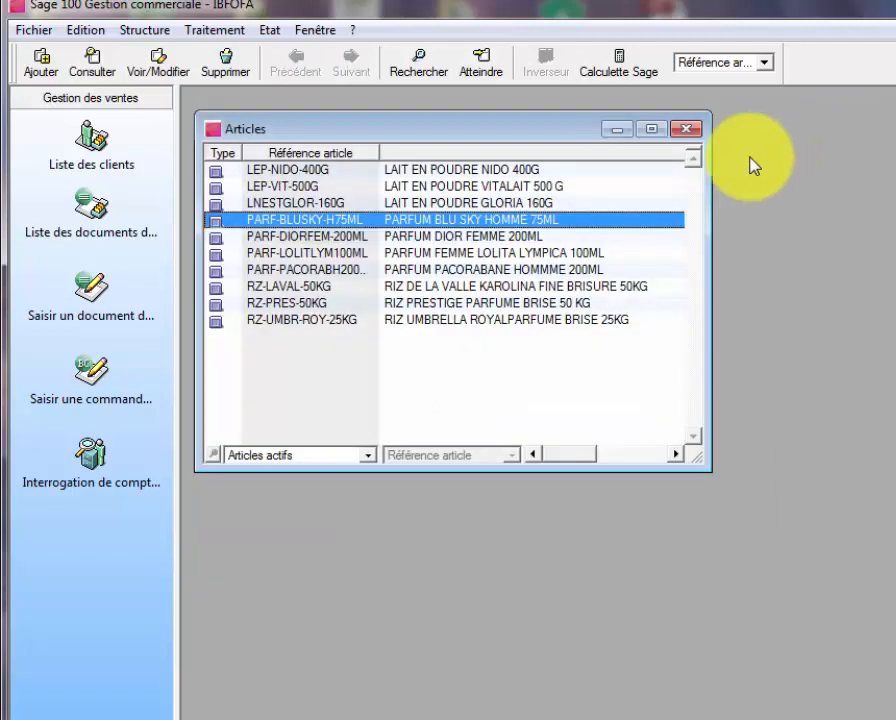
click(686, 129)
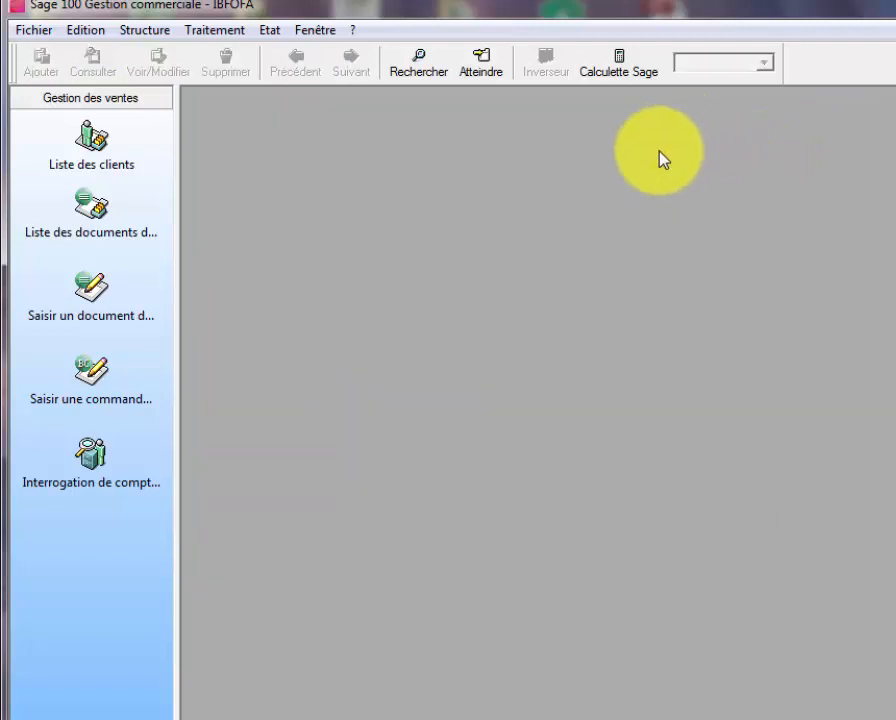
Open the sales documents list, maximize it and add a new document of type Facture.
click(200, 36)
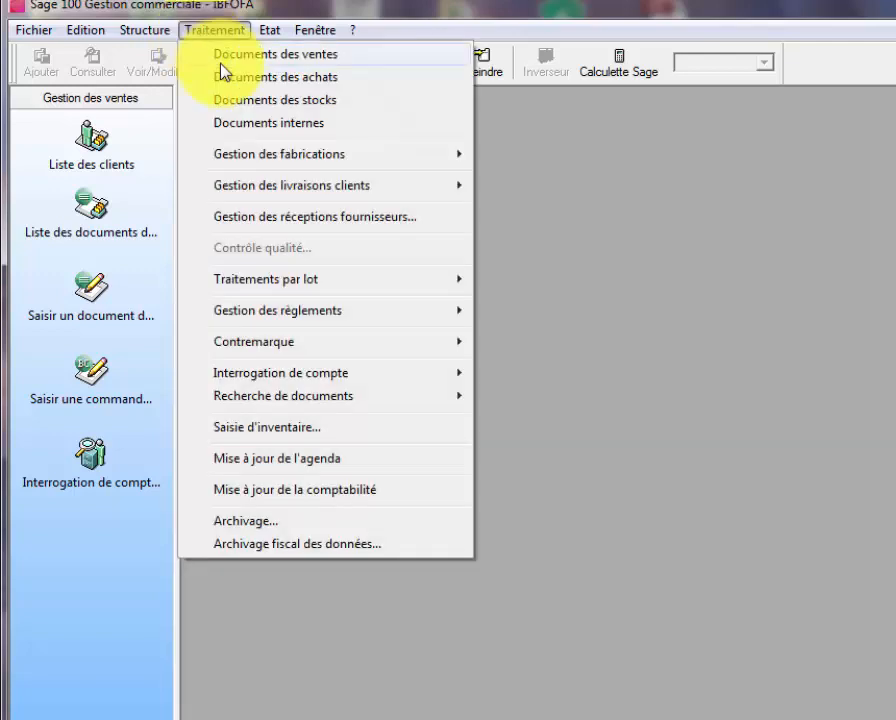
click(223, 63)
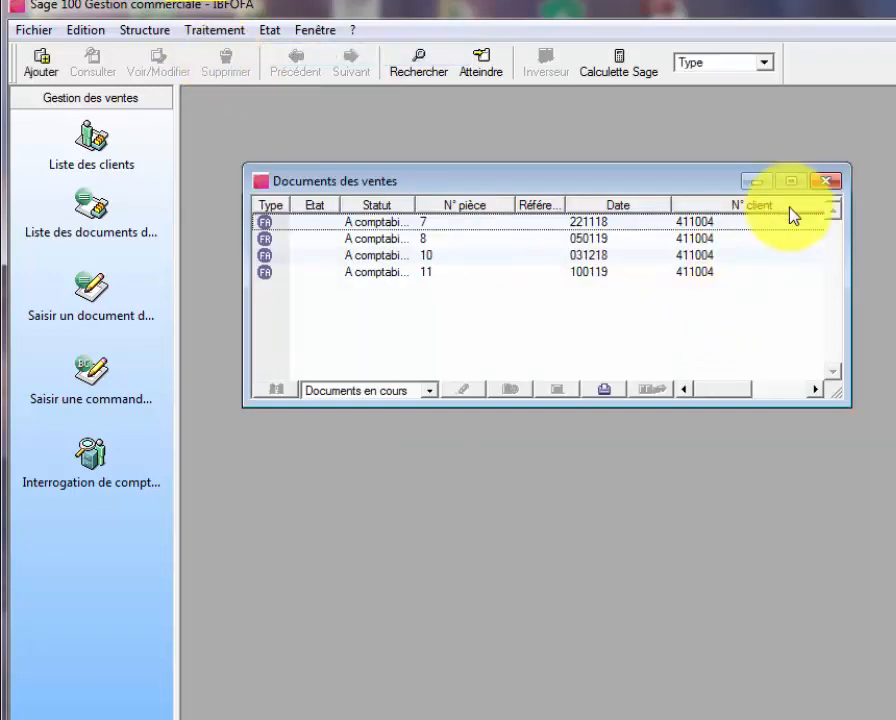
click(794, 182)
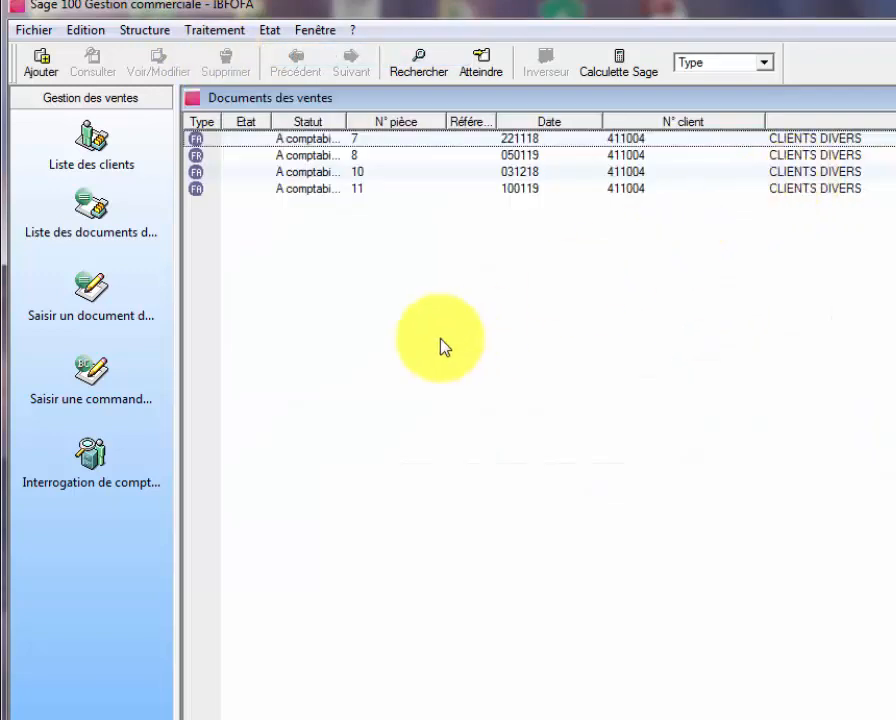
right_click(308, 248)
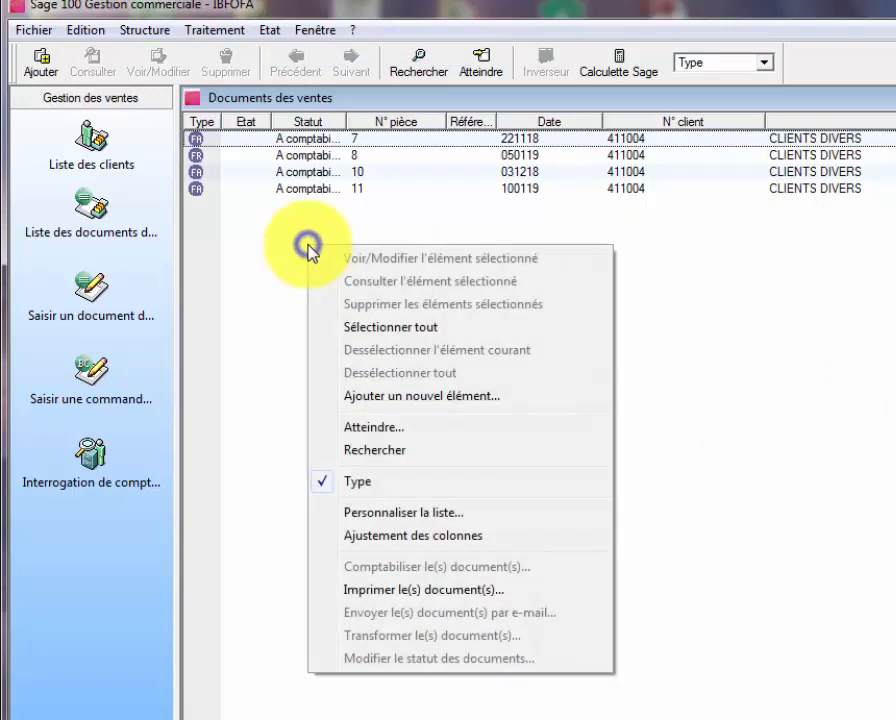
click(404, 396)
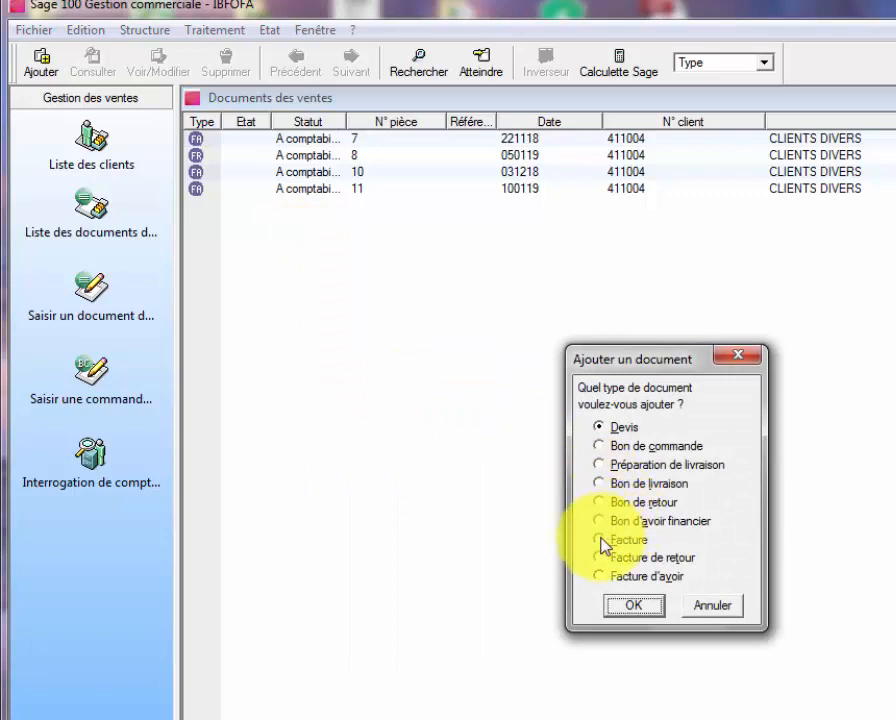
click(600, 540)
click(624, 606)
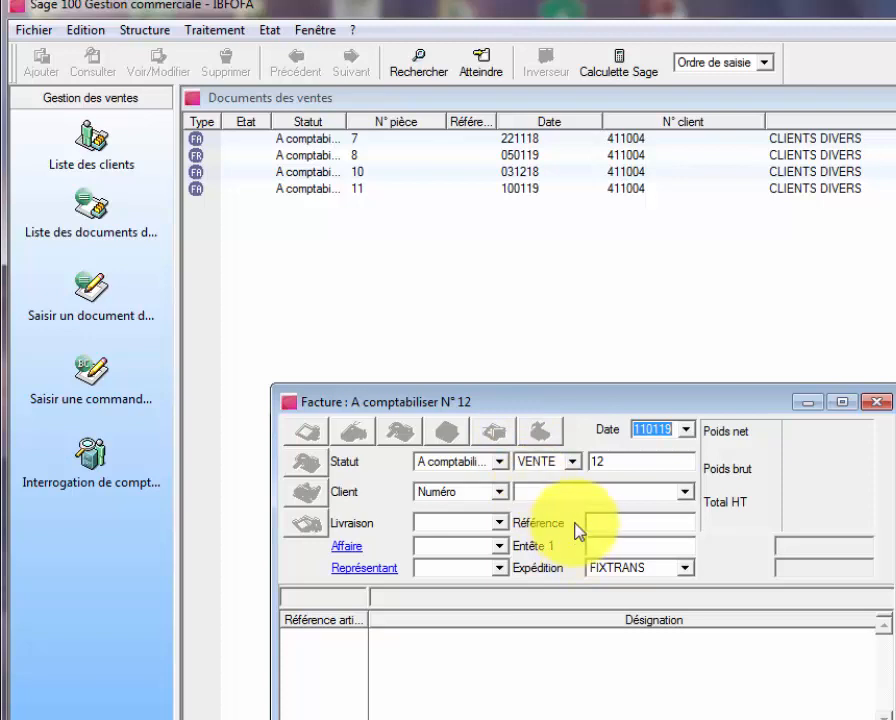
Identify the invoice's client by Abrégé, choose the GROSSITE wholesaler account, and validate the document header.
click(632, 491)
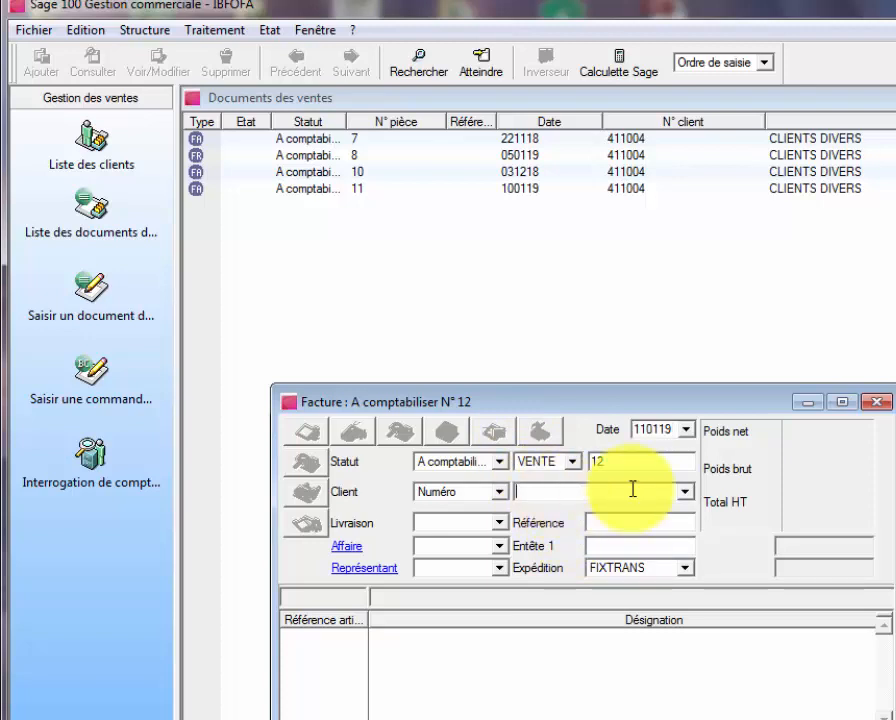
click(500, 491)
click(480, 510)
click(685, 494)
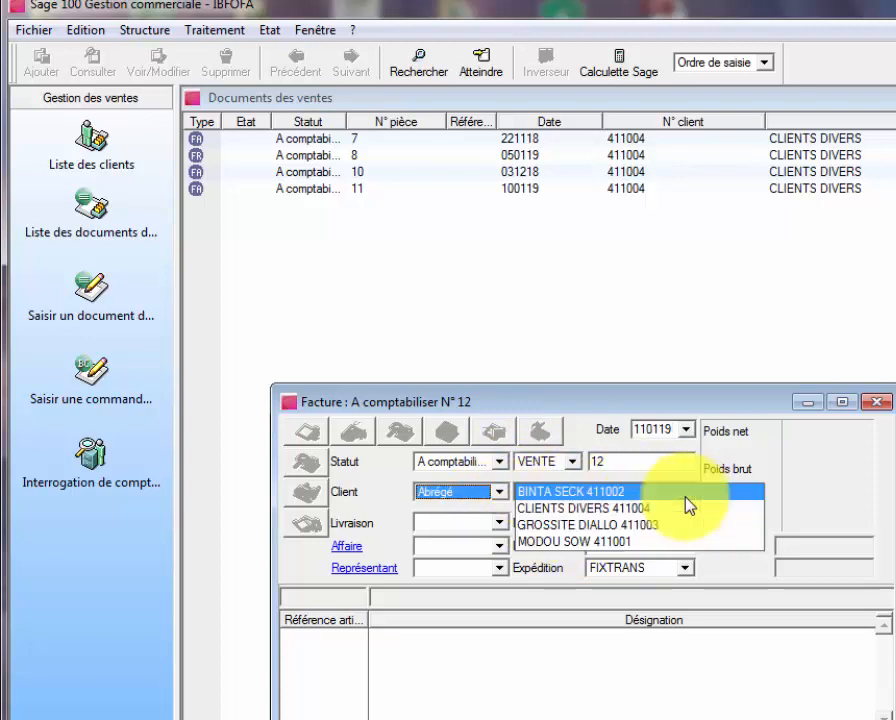
click(616, 527)
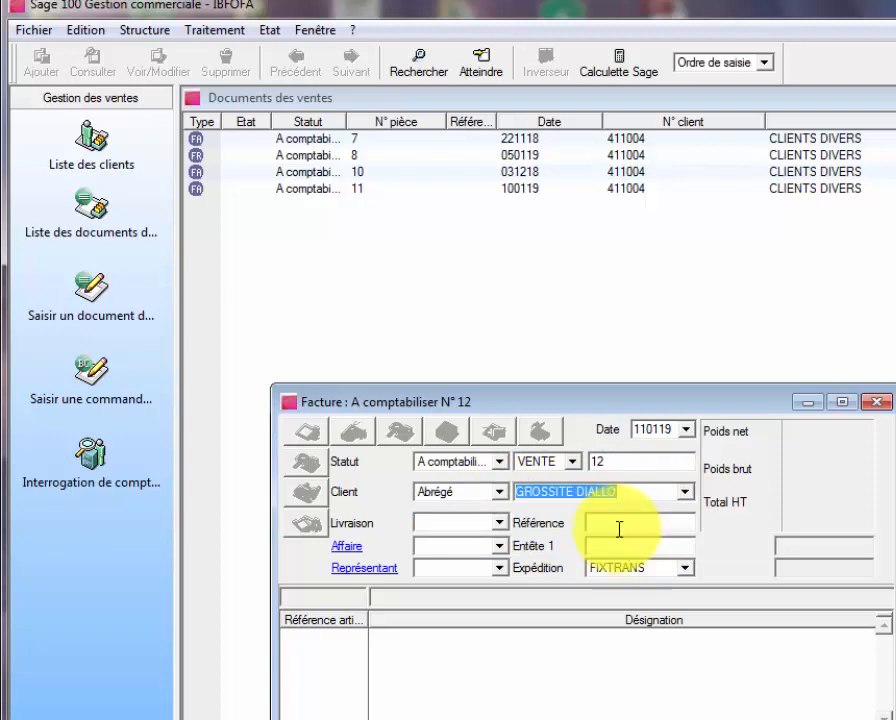
key(Return)
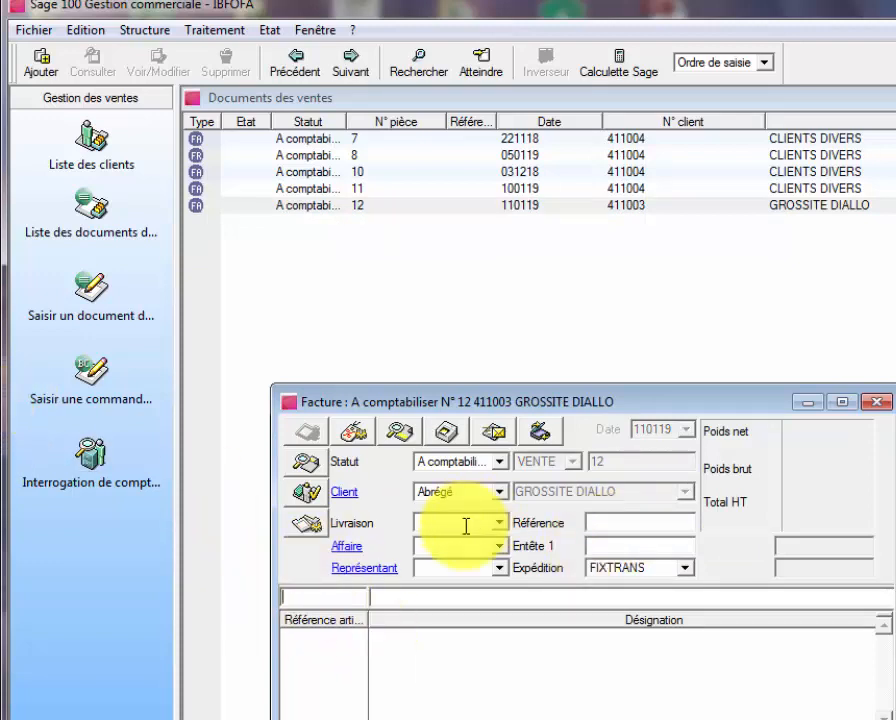
In the invoice's document information, set the price category to ENTREPRISE and the accounting category to VENTE TTC.
click(306, 464)
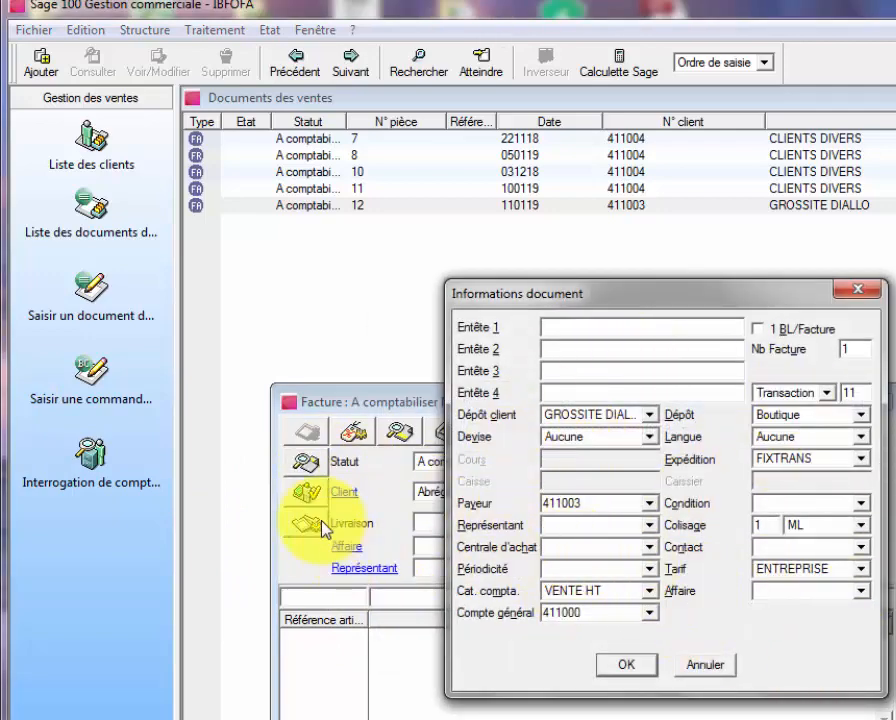
click(863, 572)
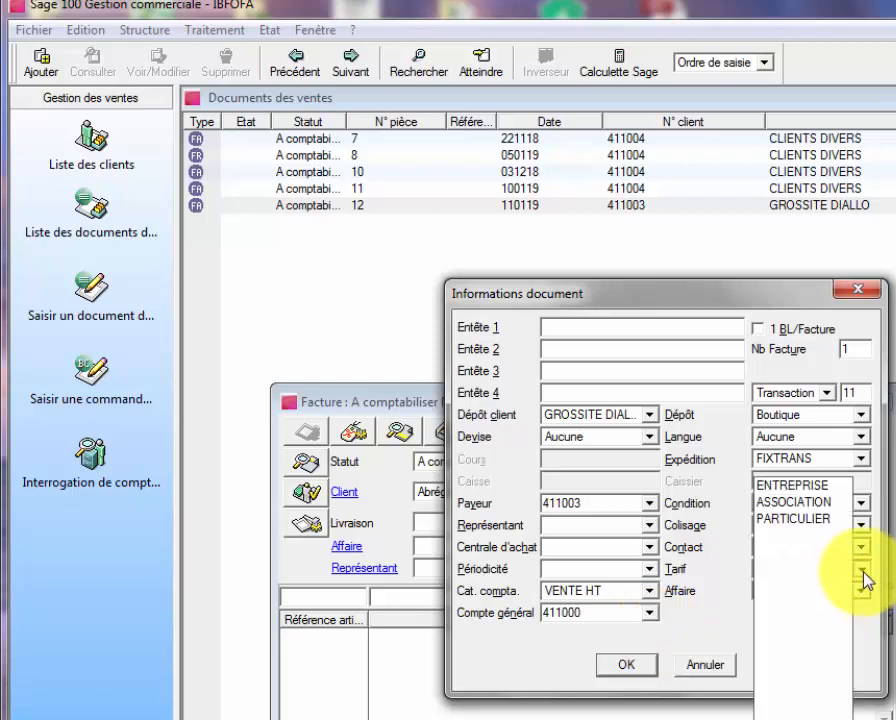
click(800, 487)
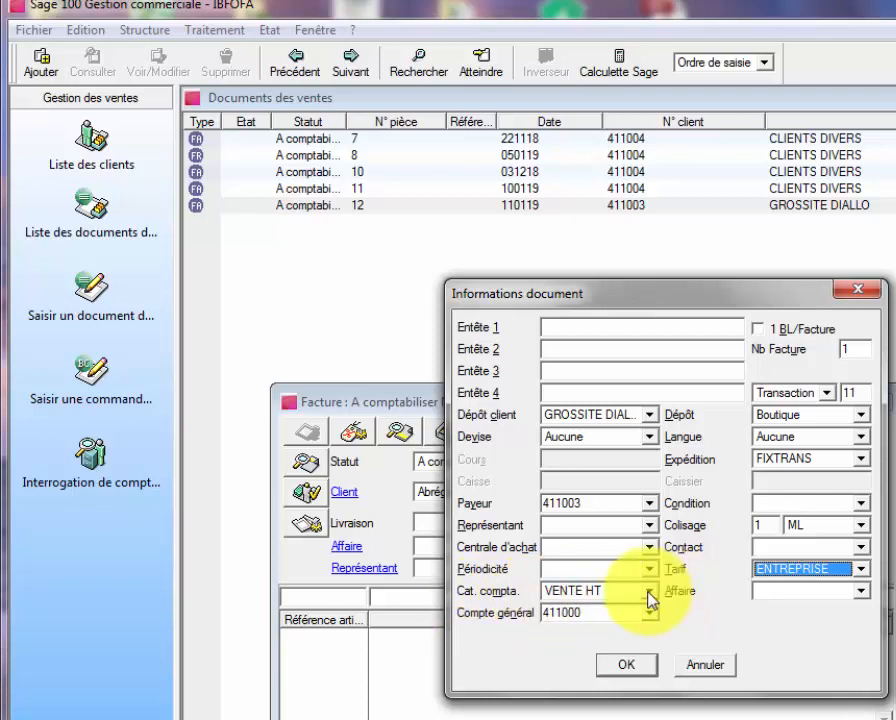
click(649, 591)
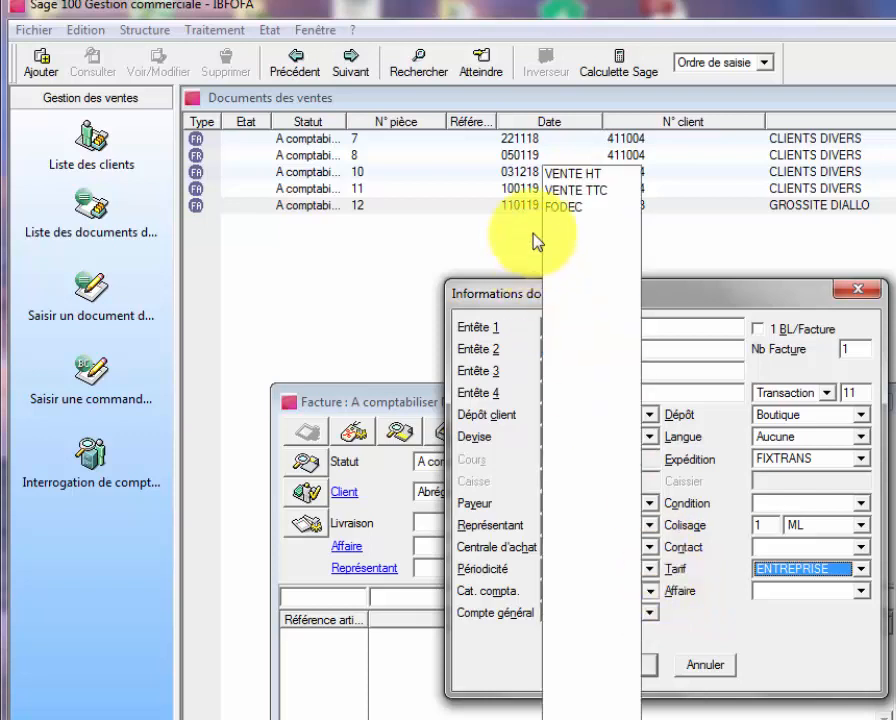
click(561, 192)
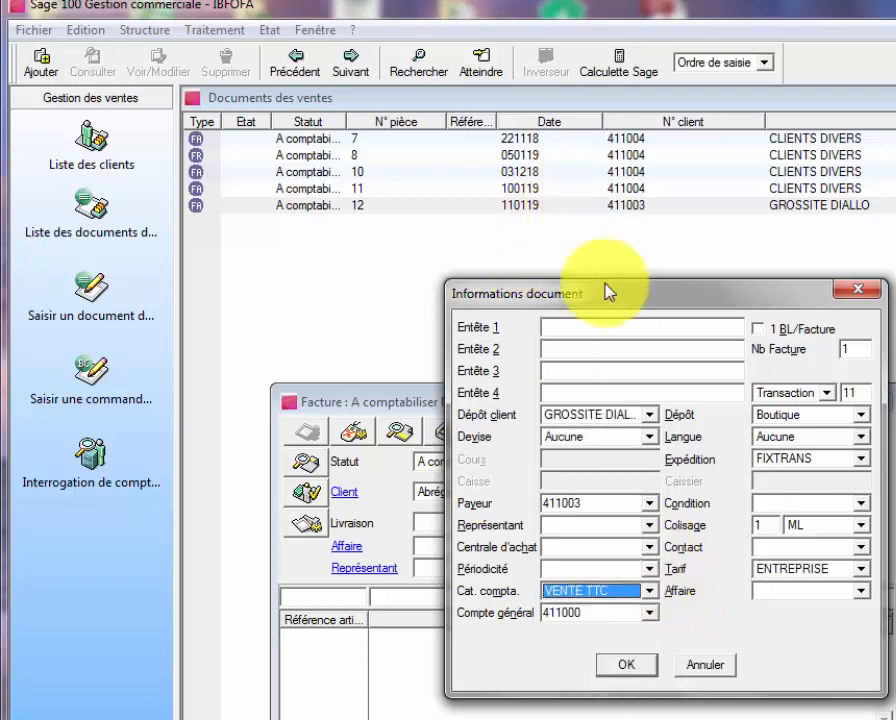
click(633, 664)
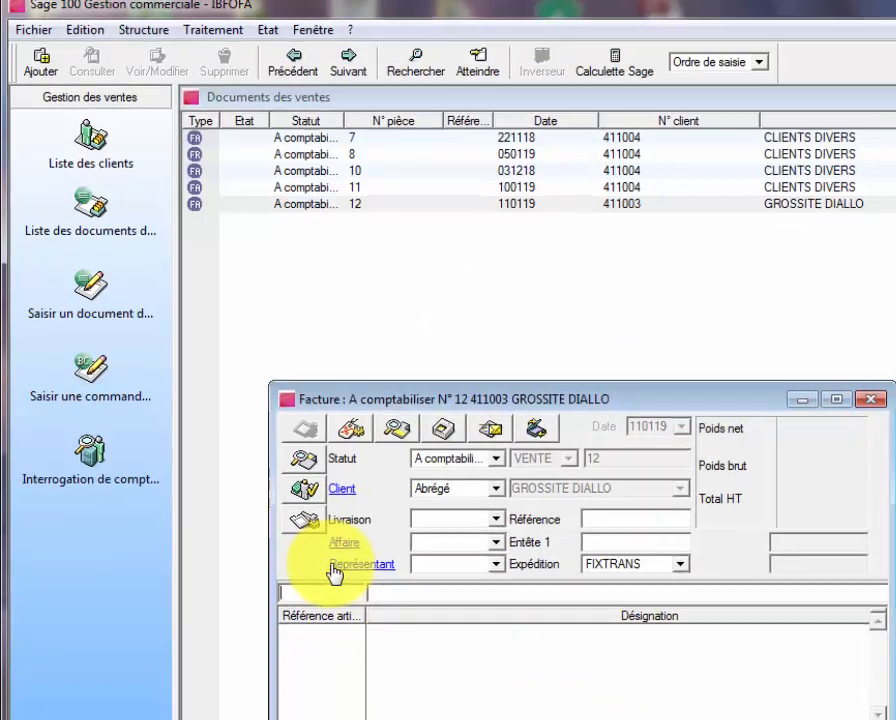
Maximize the invoice window and try to add a line for article LEP-NIDO-400G with quantity 15.
key(Tab)
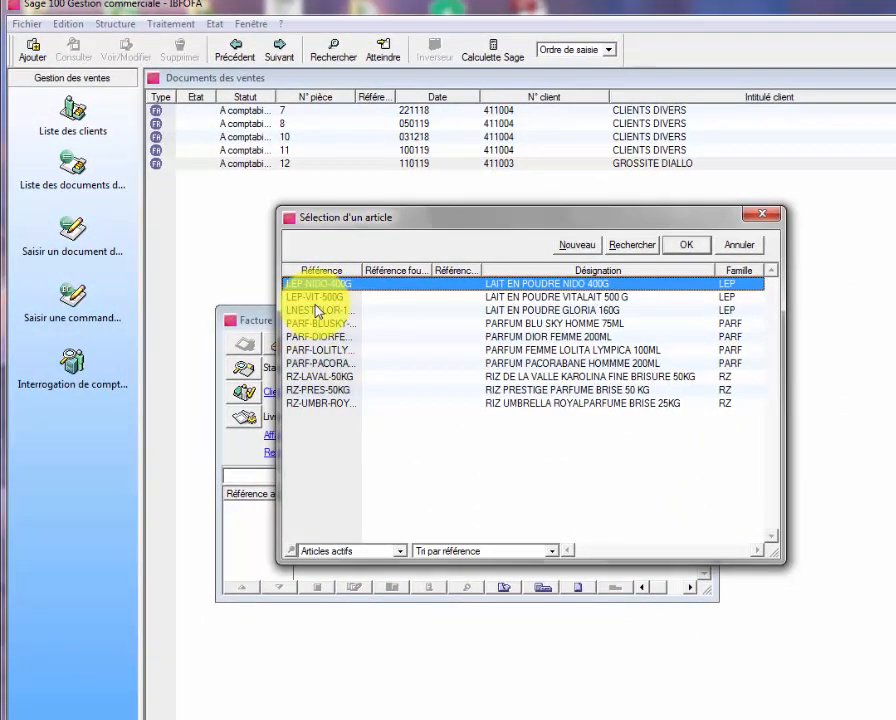
double_click(308, 288)
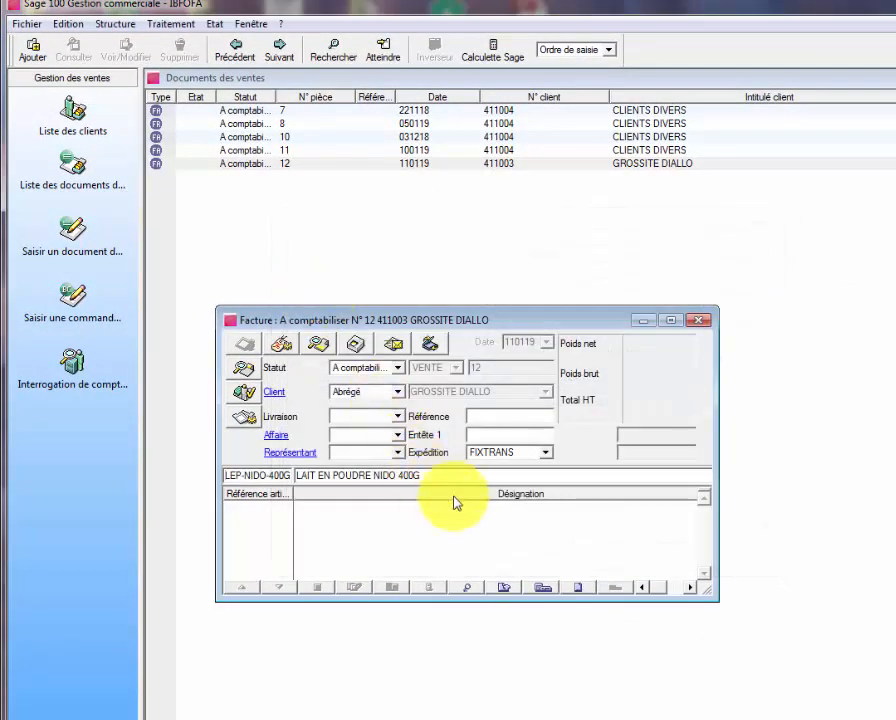
click(672, 320)
click(733, 233)
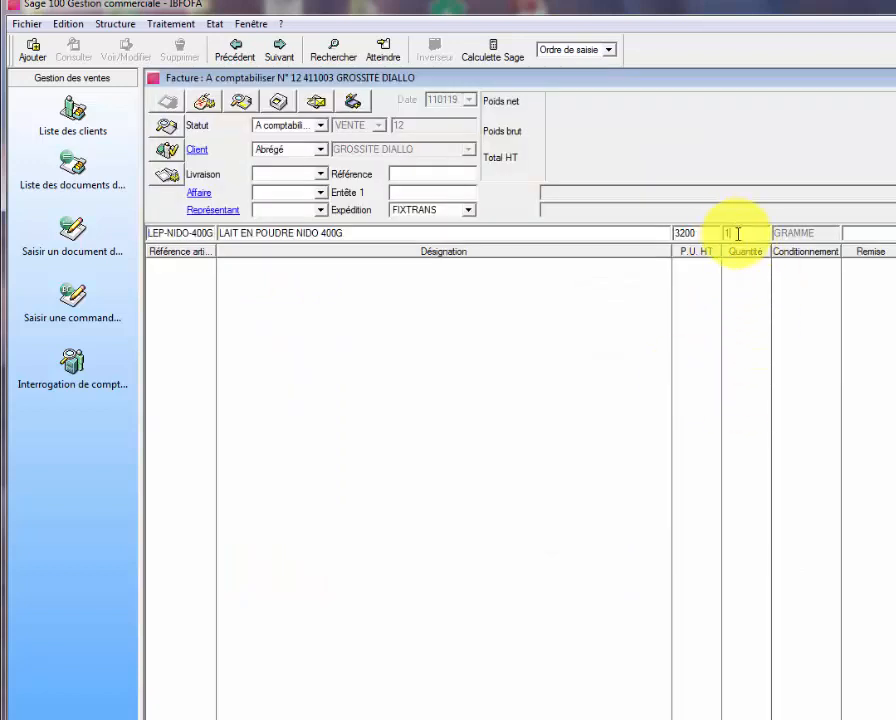
text(4)
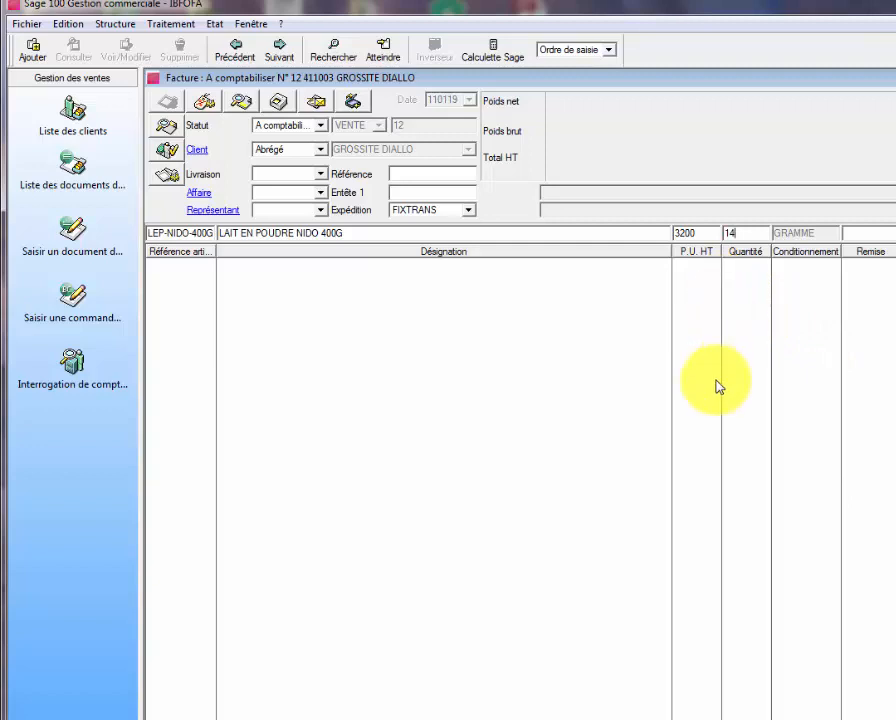
key(BackSpace)
text(5)
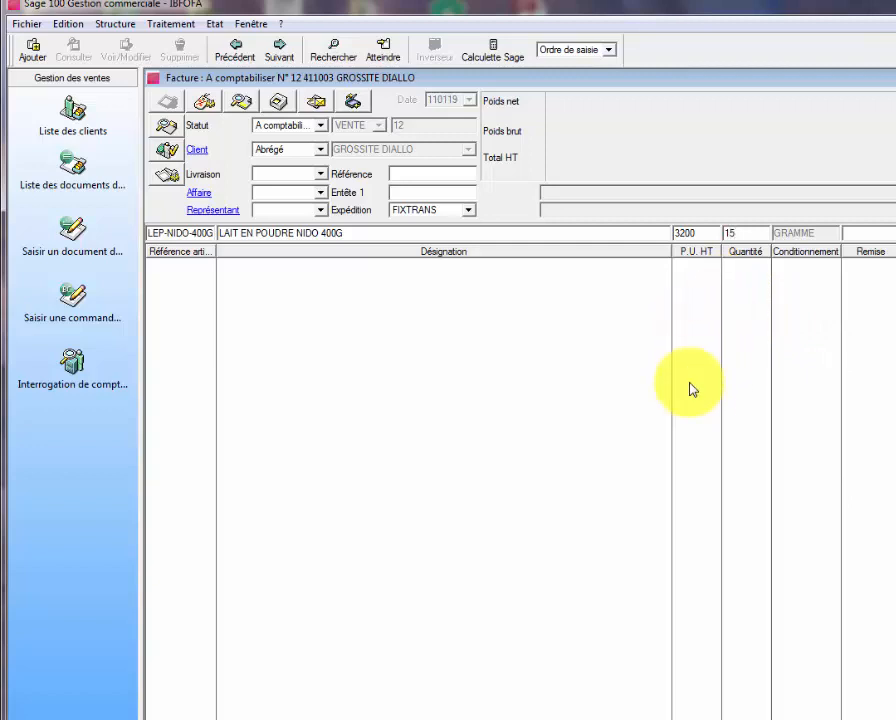
key(Return)
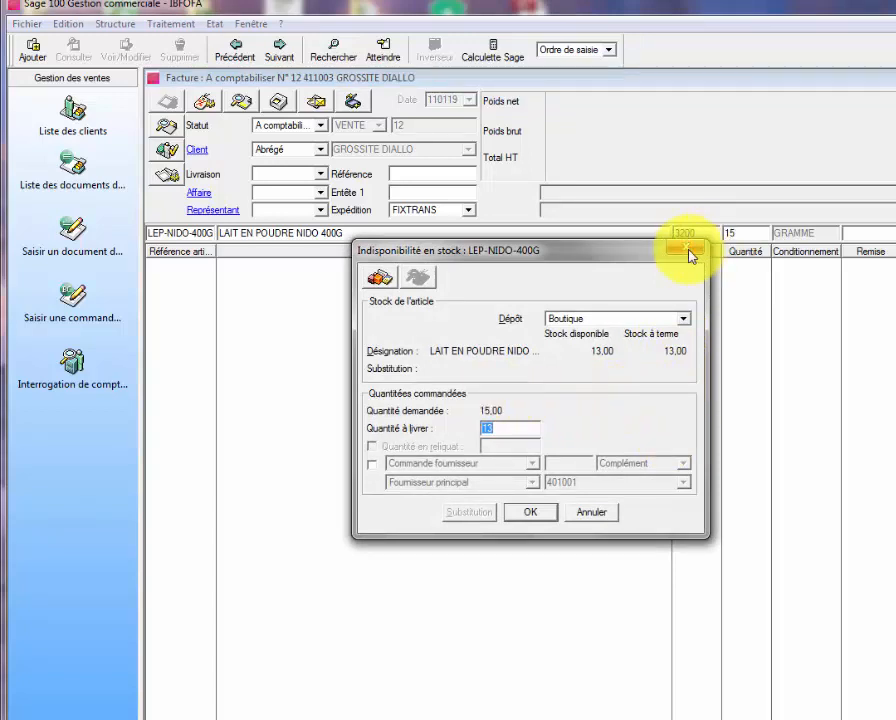
click(597, 514)
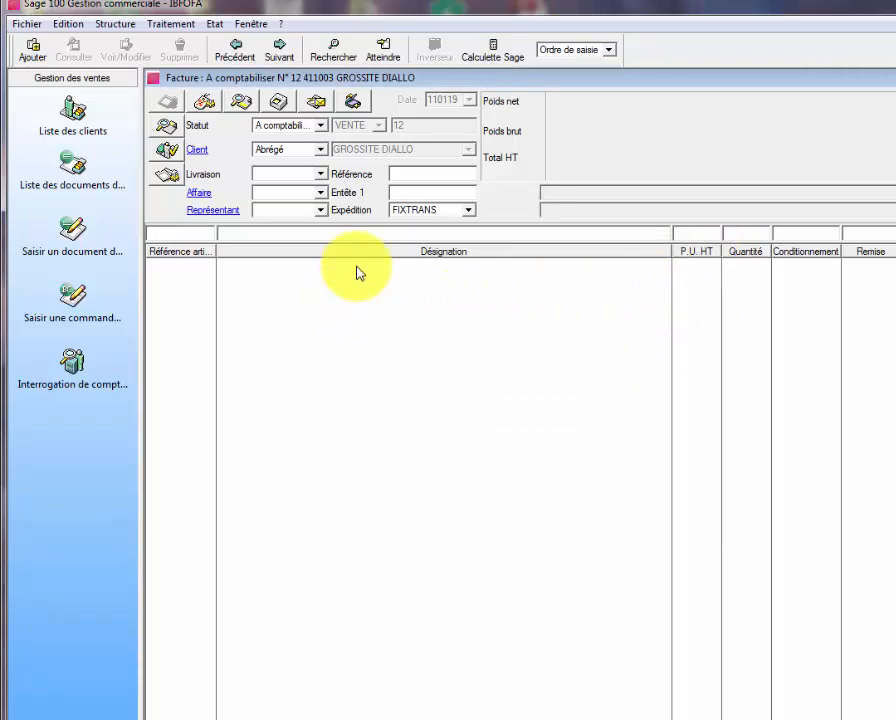
Add article LEP-NIDO-400G to the invoice with quantity 12, applying the article's 8% discount.
click(359, 273)
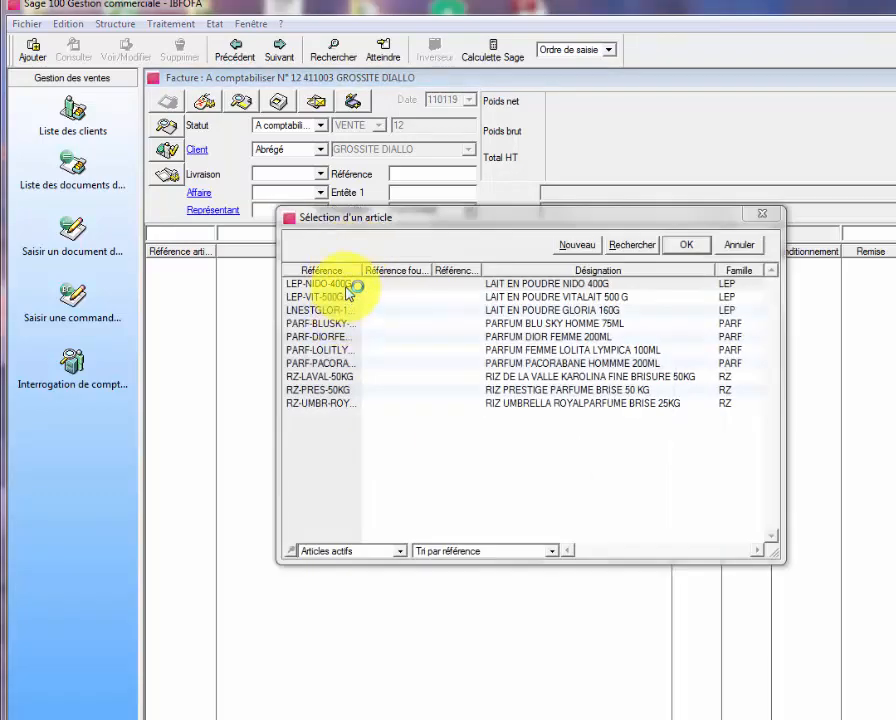
click(346, 285)
double_click(348, 286)
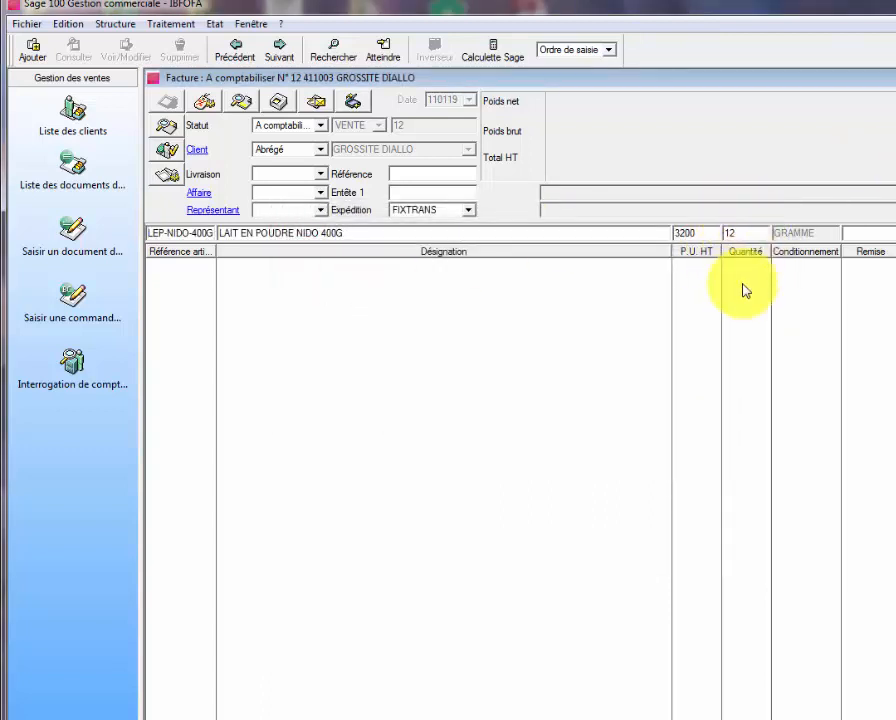
key(Return)
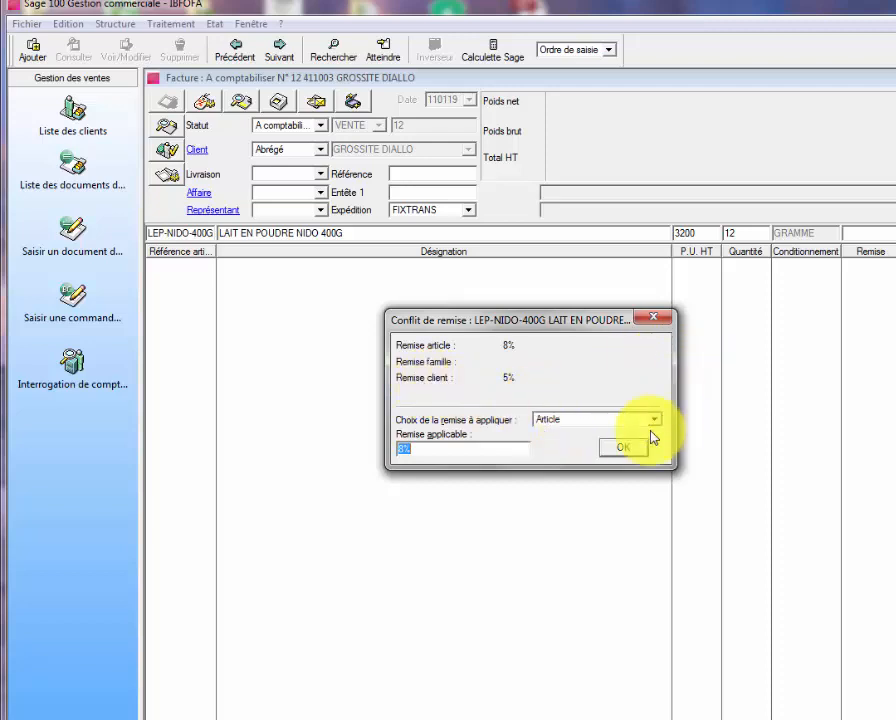
click(624, 448)
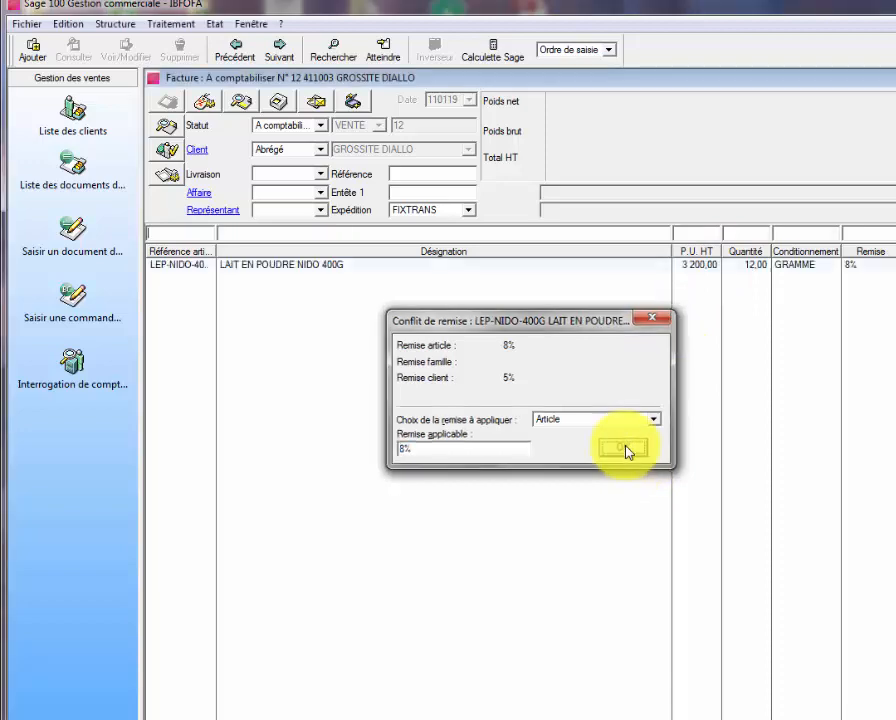
Set the quantity of the LEP-NIDO-400G invoice line to 5.
click(310, 264)
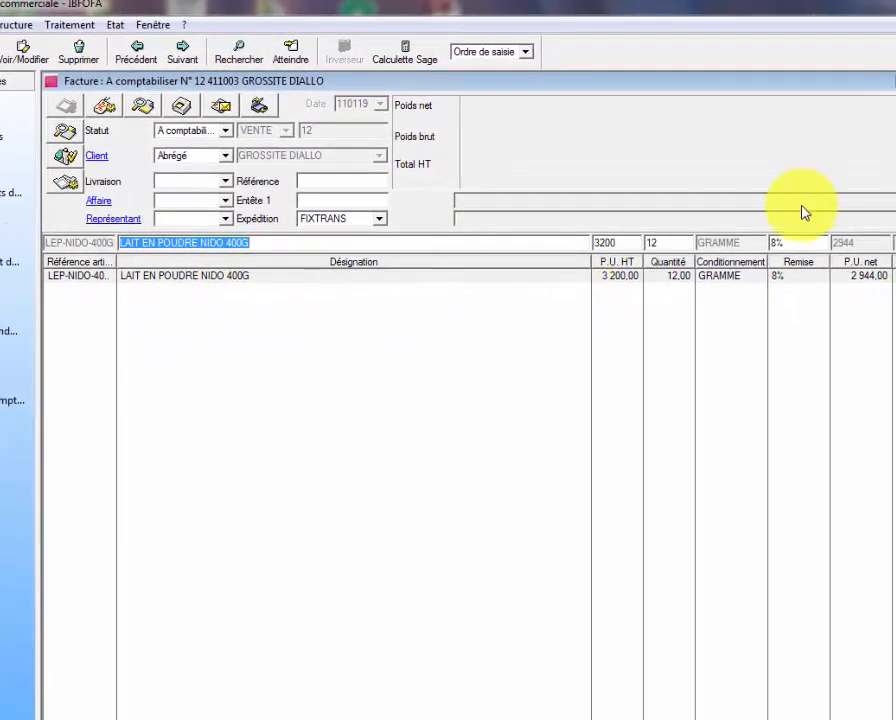
click(678, 244)
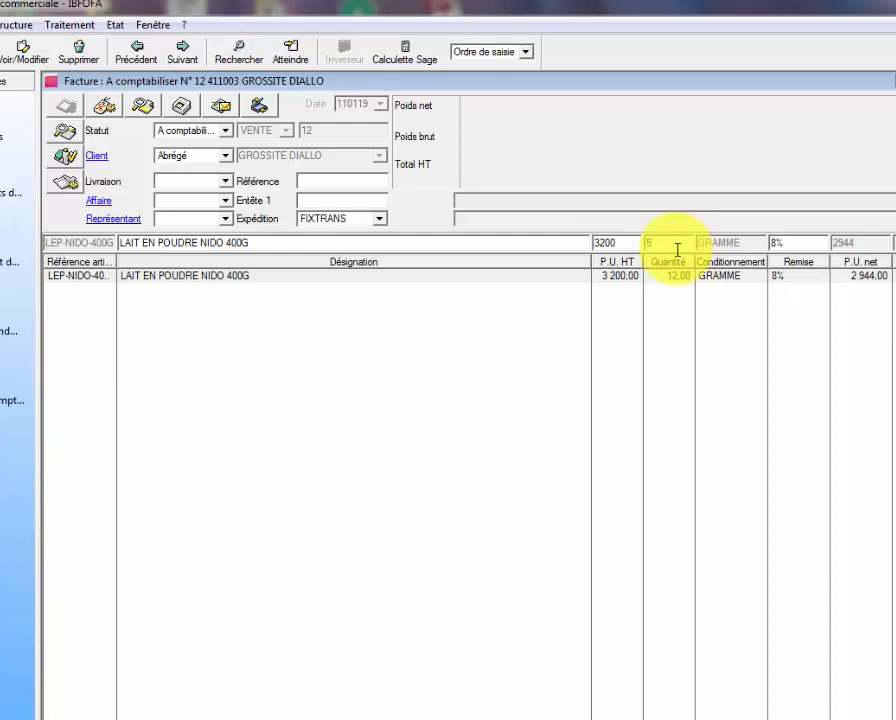
key(Return)
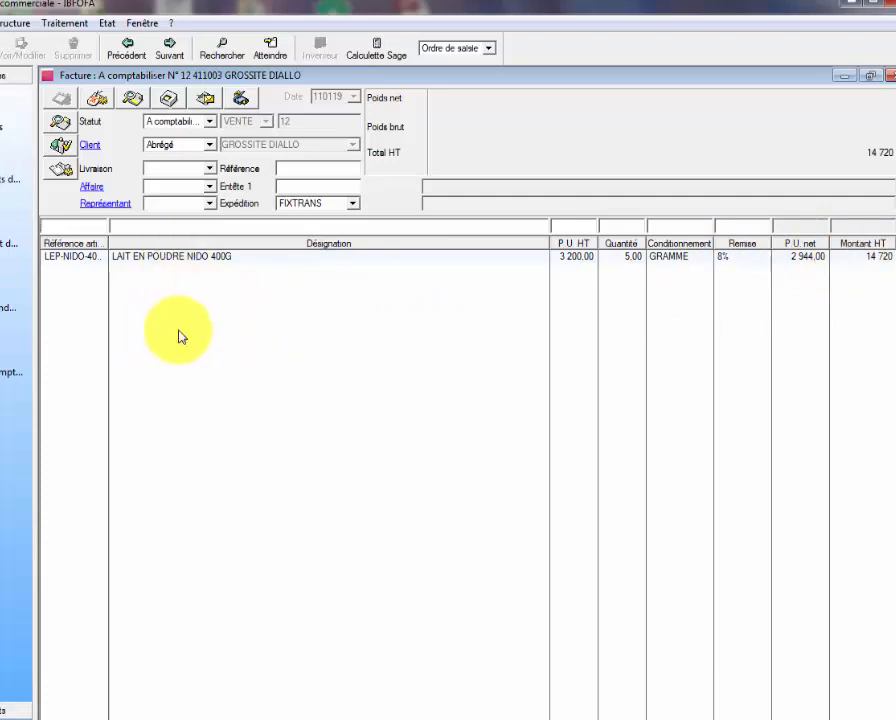
Apply an early-payment discount rate of 1 in the invoice's TTC valuation, dismissing the Windows colour-scheme message.
click(132, 104)
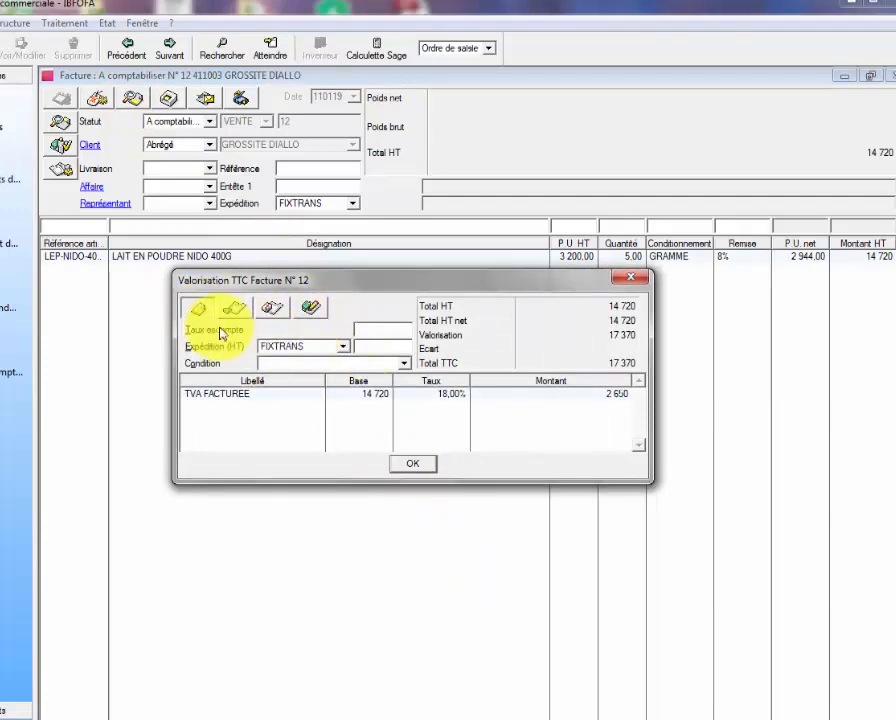
click(383, 329)
text(1)
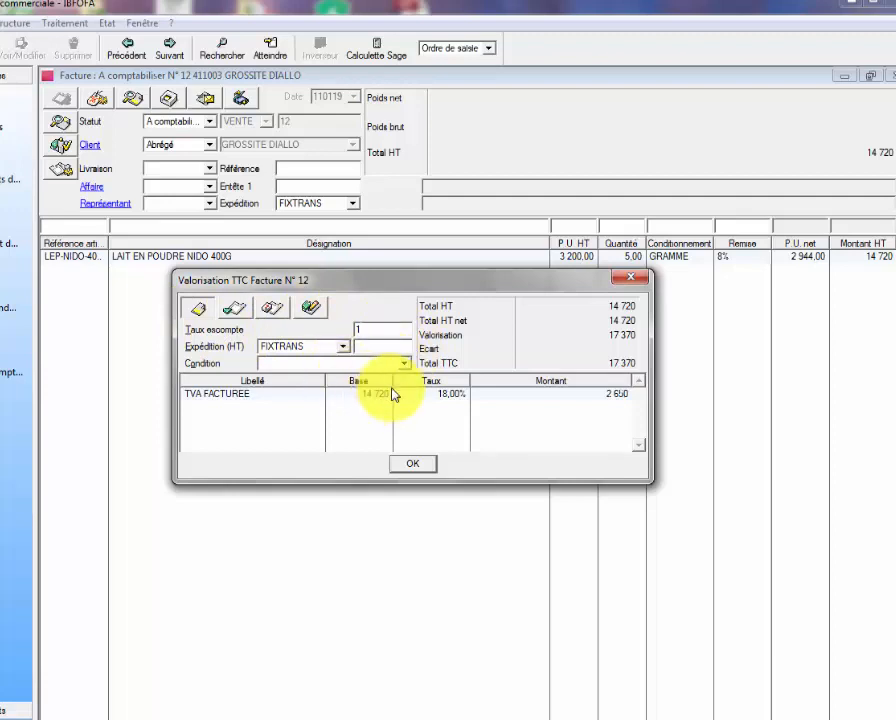
key(Tab)
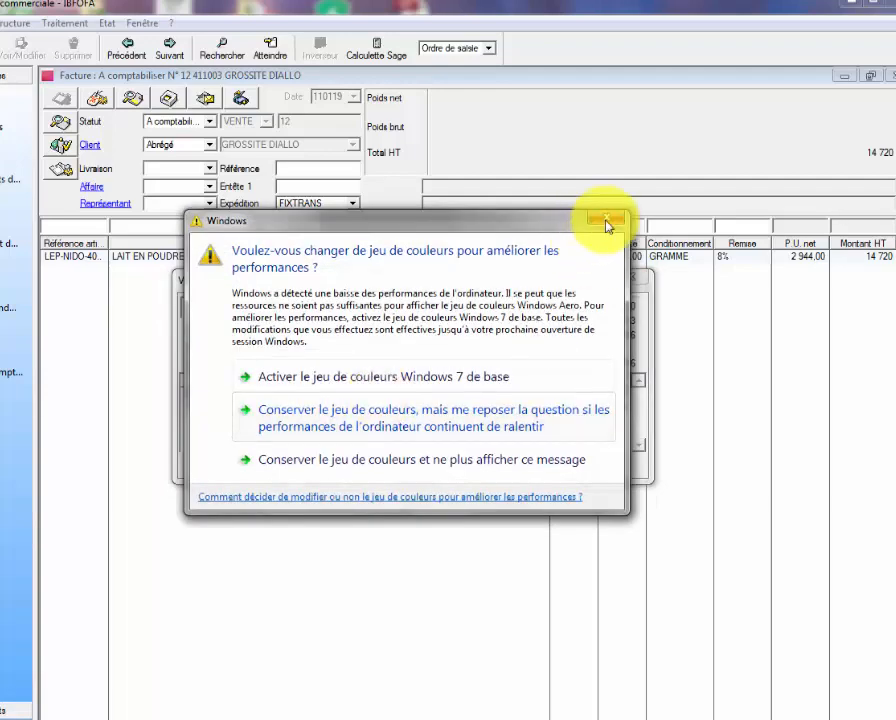
click(610, 222)
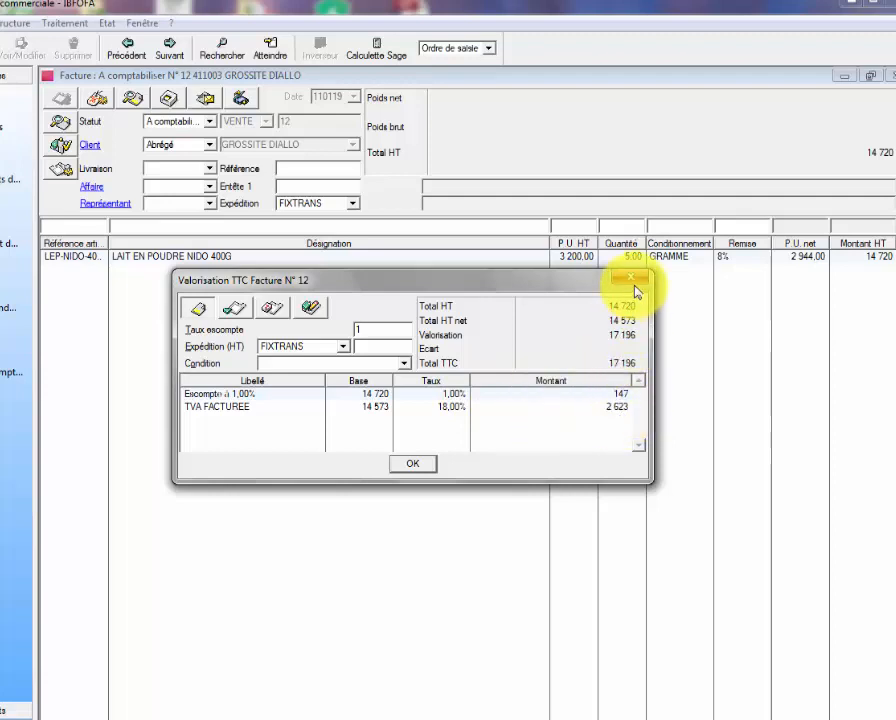
click(432, 463)
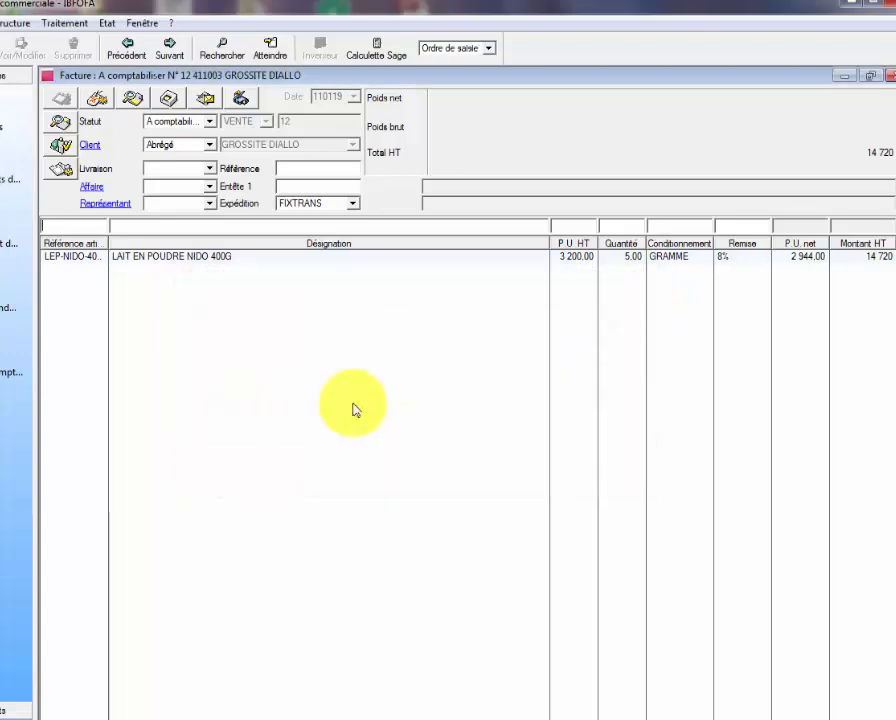
Preview the invoice's printout with the Facture client layout, examine its line and totals up close, and close the preview.
click(176, 106)
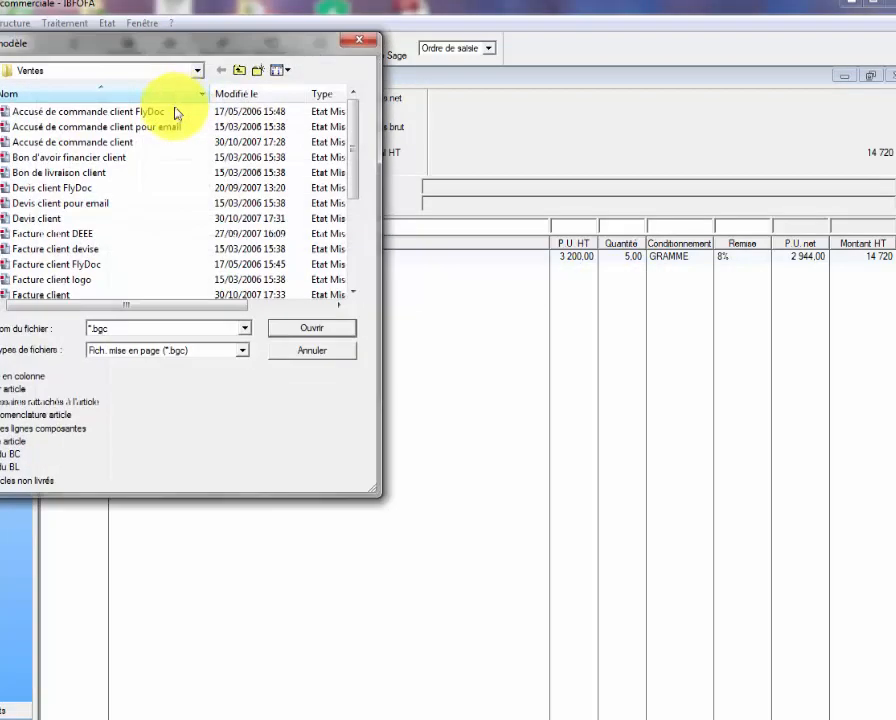
click(100, 295)
click(314, 333)
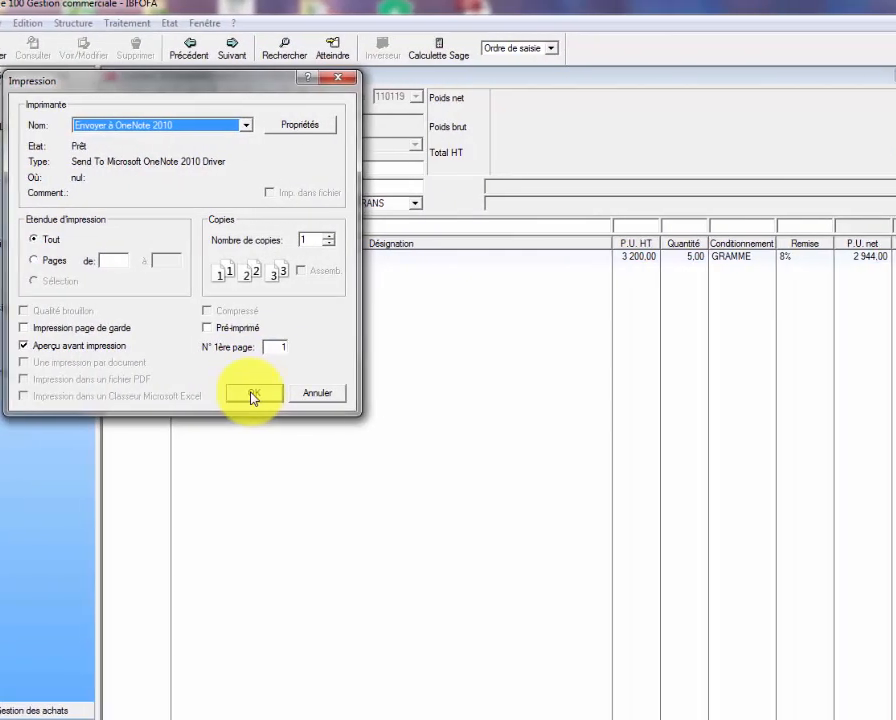
click(258, 394)
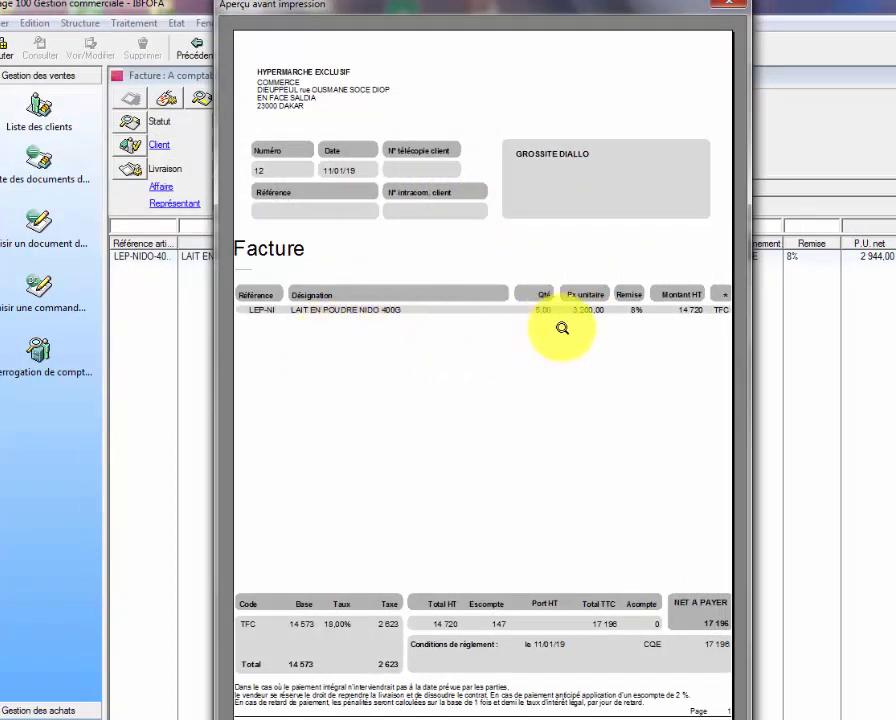
click(664, 320)
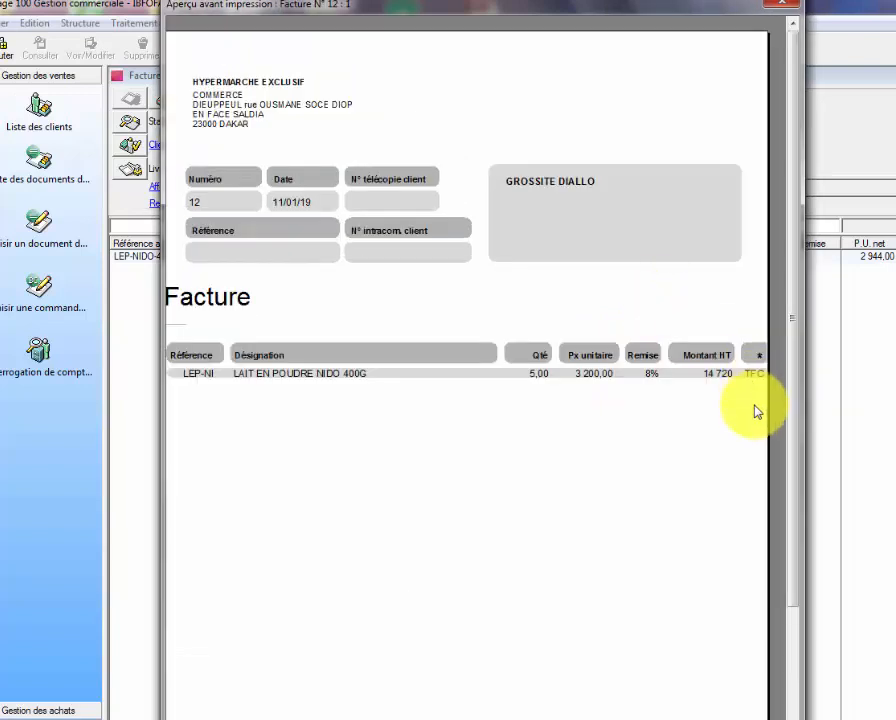
scroll(512, 570, down, 2)
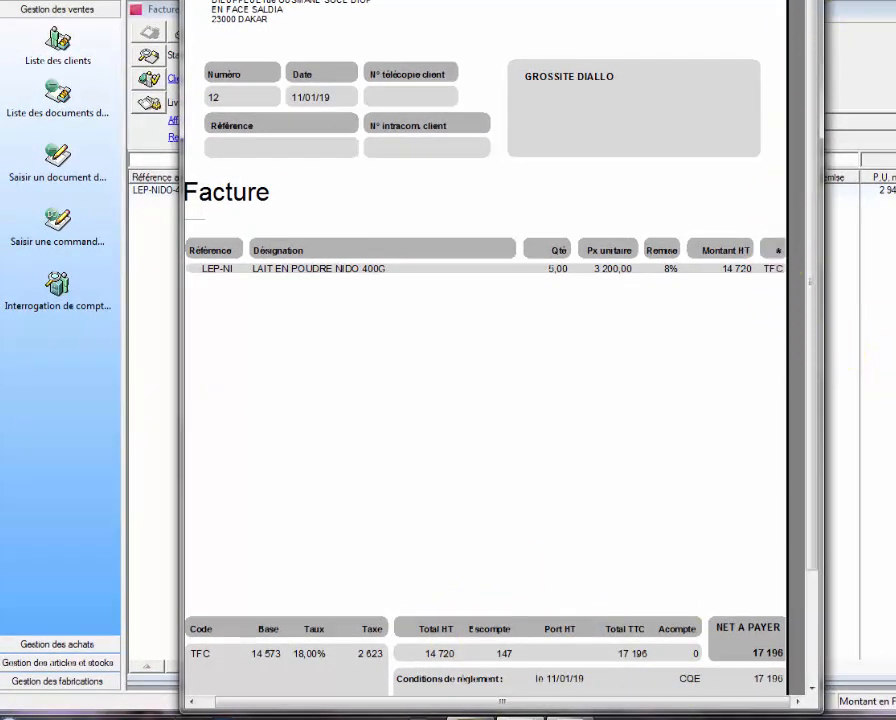
click(800, 1)
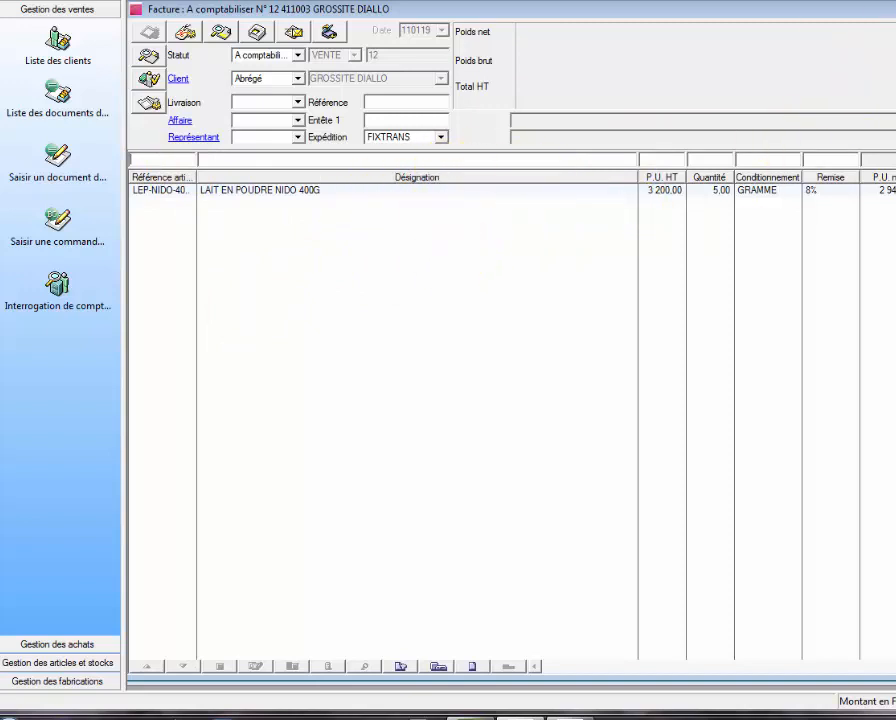
Close the invoice and the sales documents list, and open the pricing settings of the first customer in the customer list.
key(Escape)
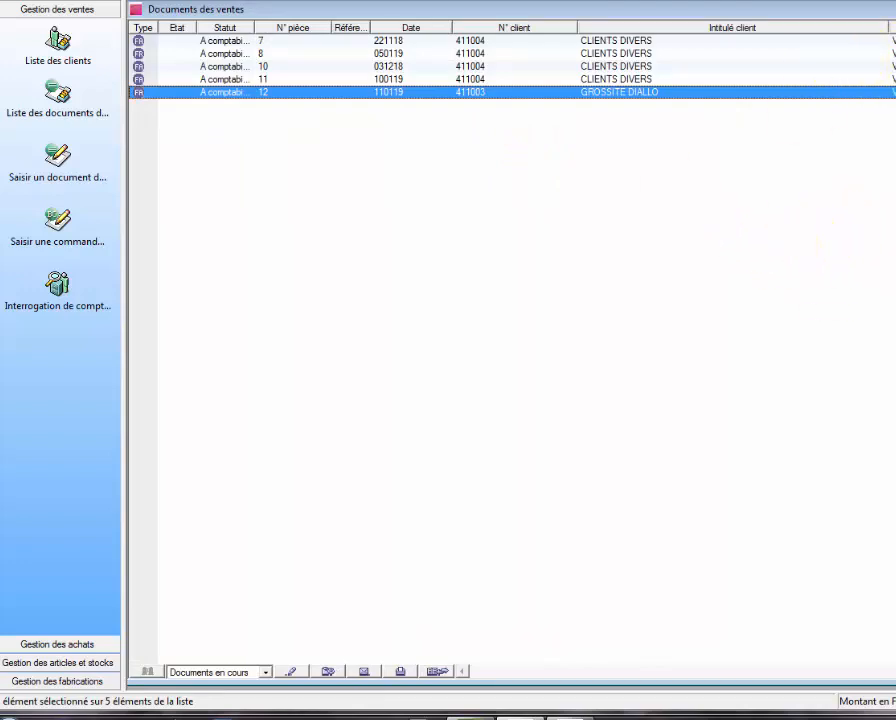
key(Escape)
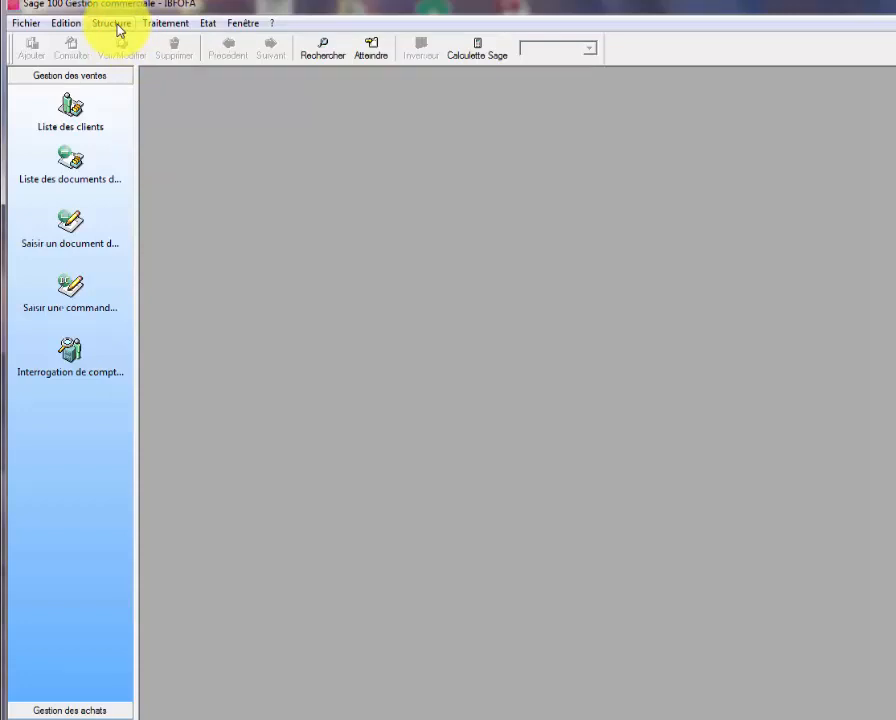
click(114, 23)
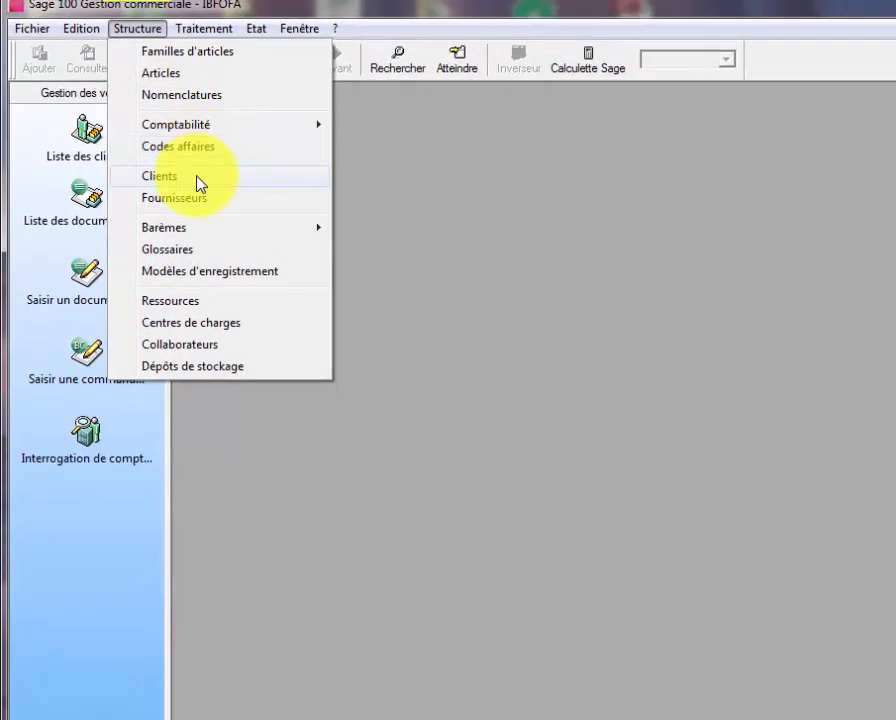
click(200, 184)
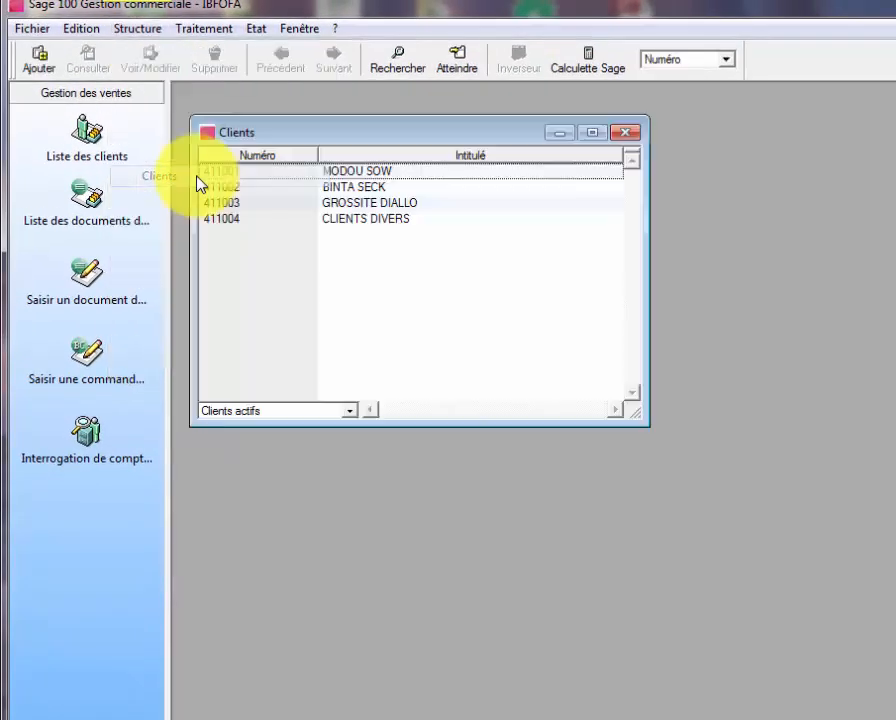
double_click(347, 175)
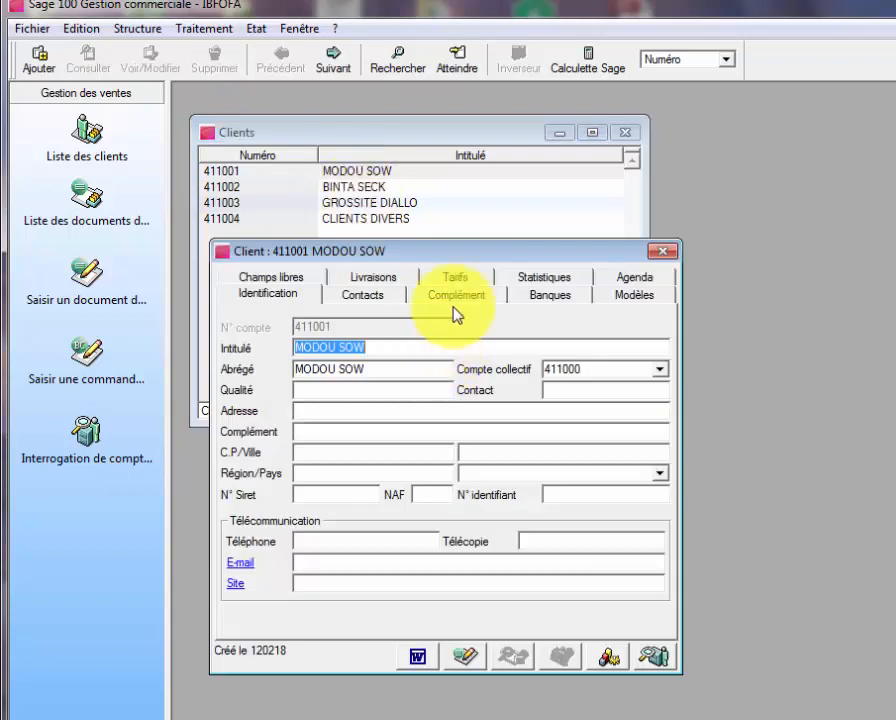
click(474, 285)
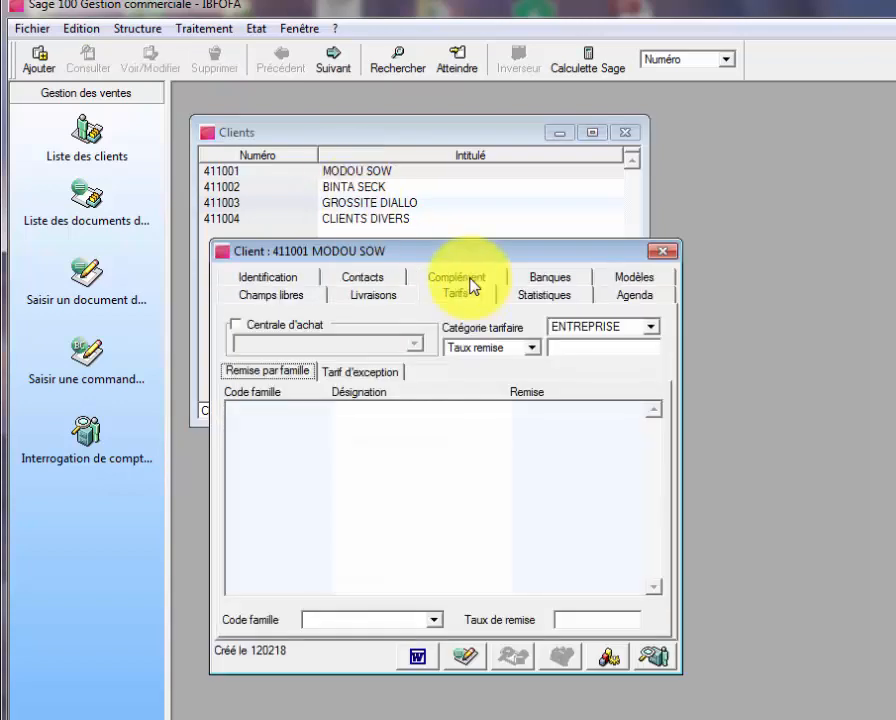
Set the customer's discount rate (Taux remise) to 10, dismissing the Windows colour-scheme message.
click(574, 352)
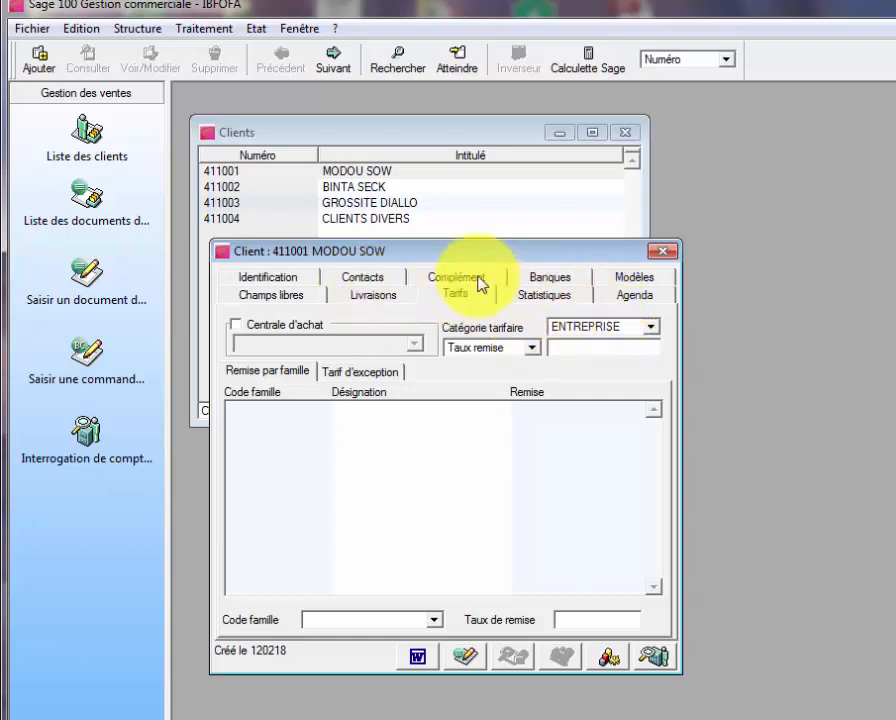
click(620, 347)
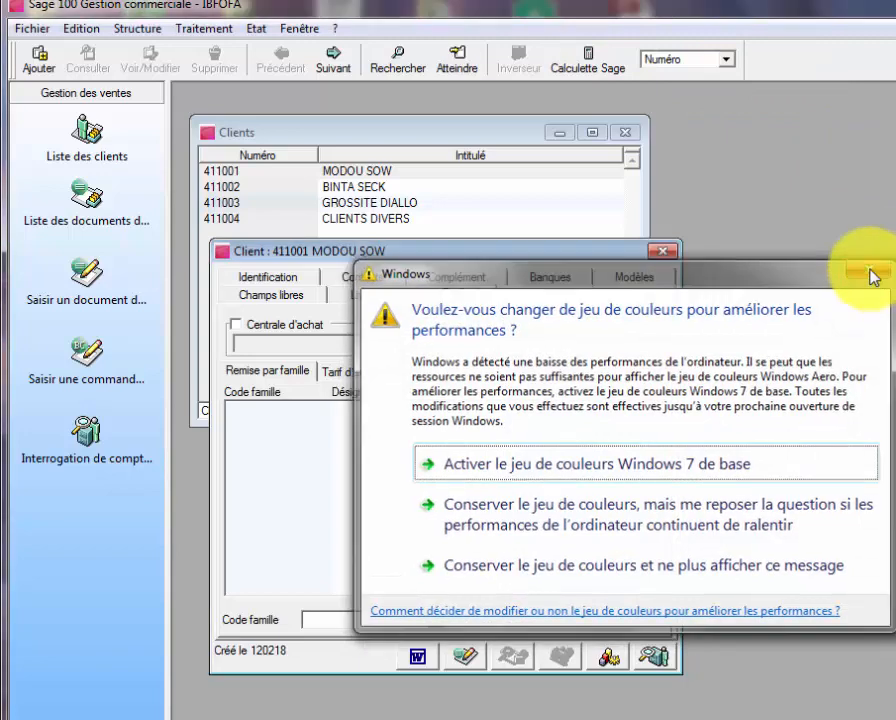
click(868, 272)
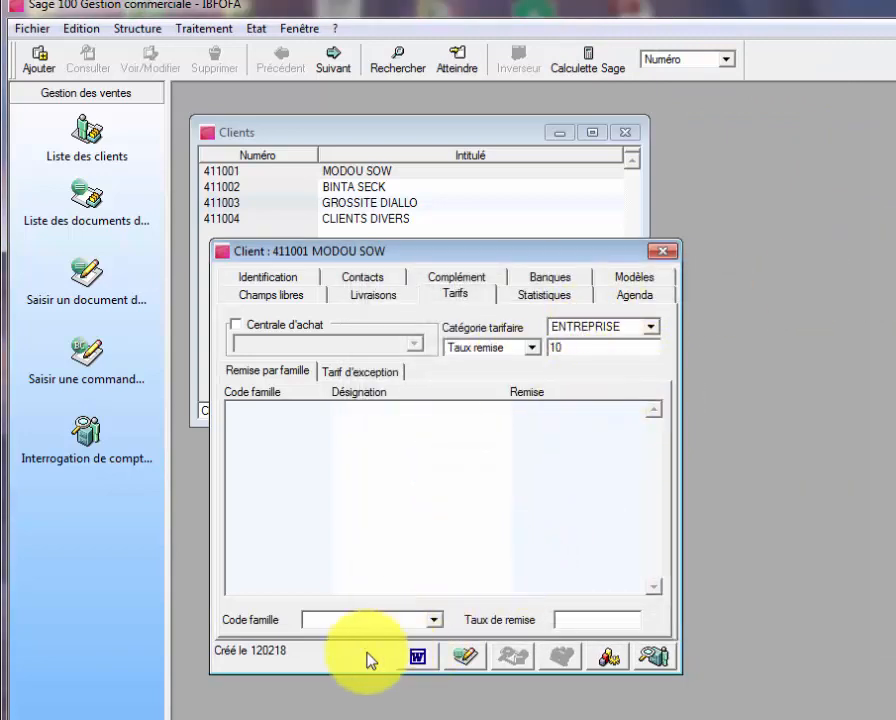
Add family discounts of 3% for RZ (RIZ) and 2% for PARF (PARFUM) to the customer's pricing.
click(435, 620)
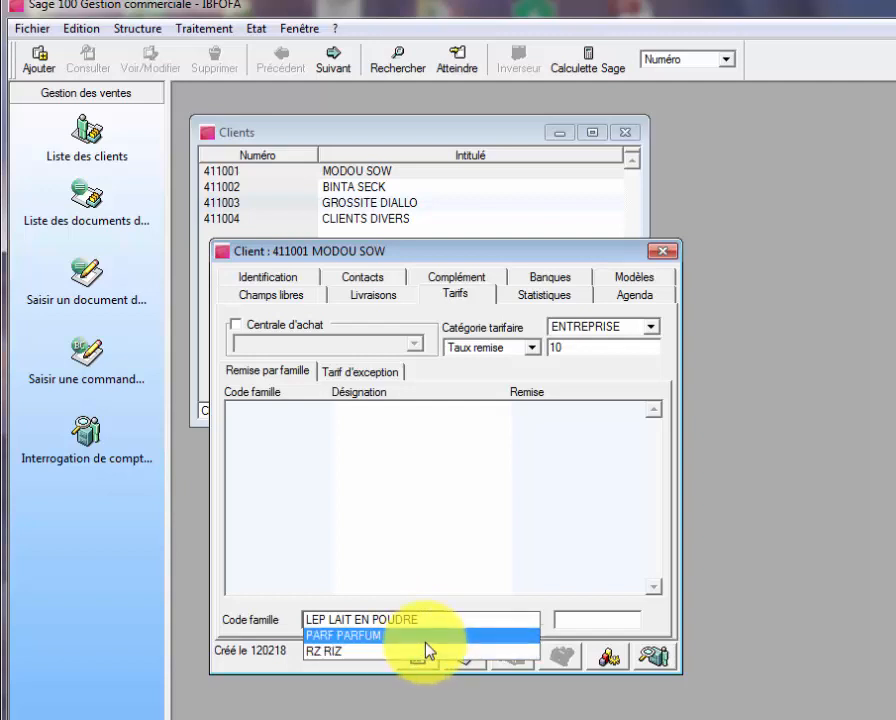
click(391, 655)
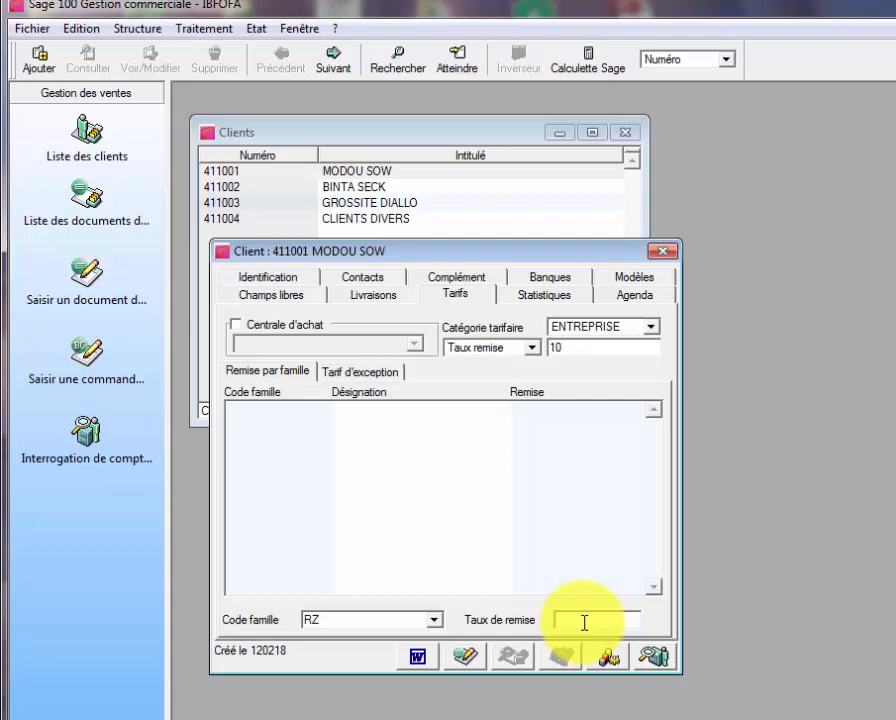
click(580, 619)
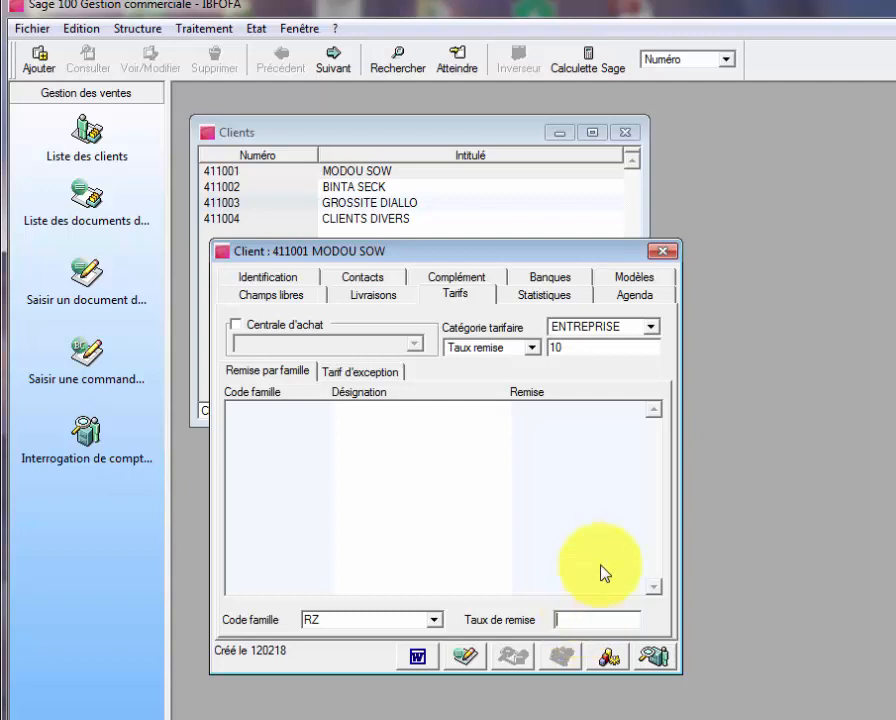
key(Return)
click(434, 619)
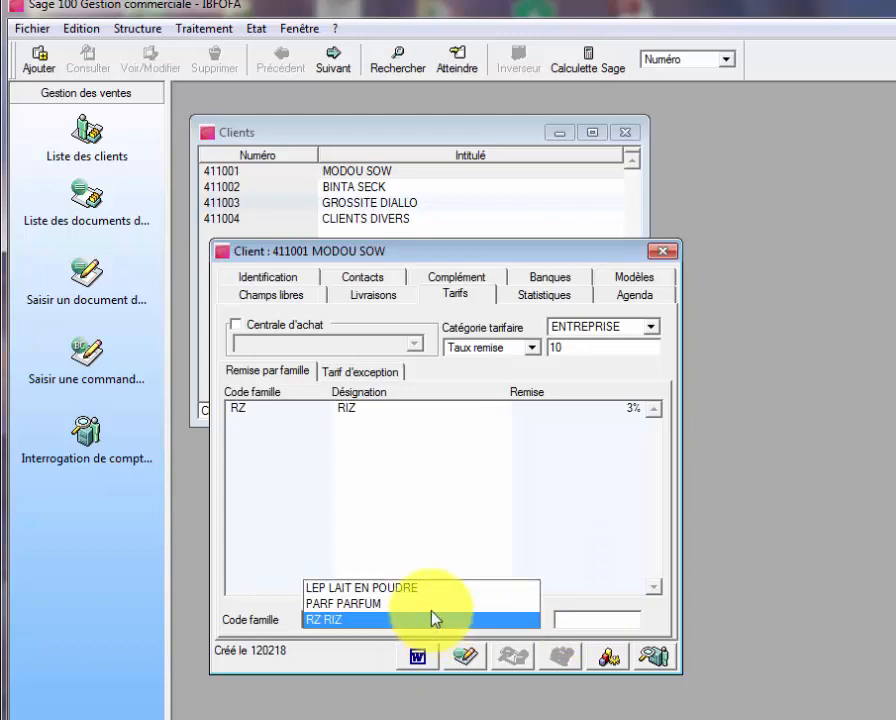
click(433, 604)
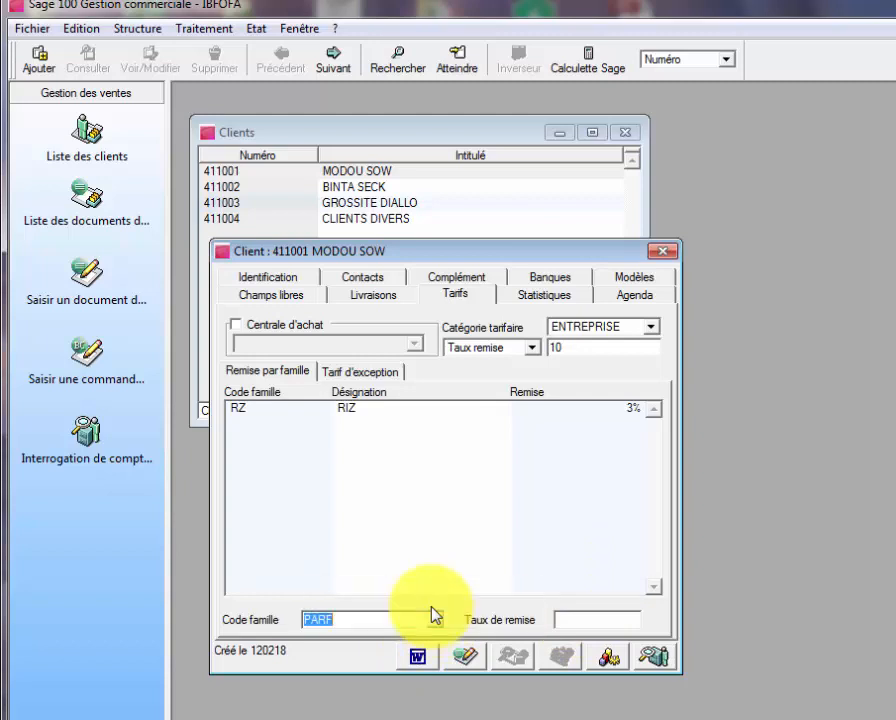
click(581, 614)
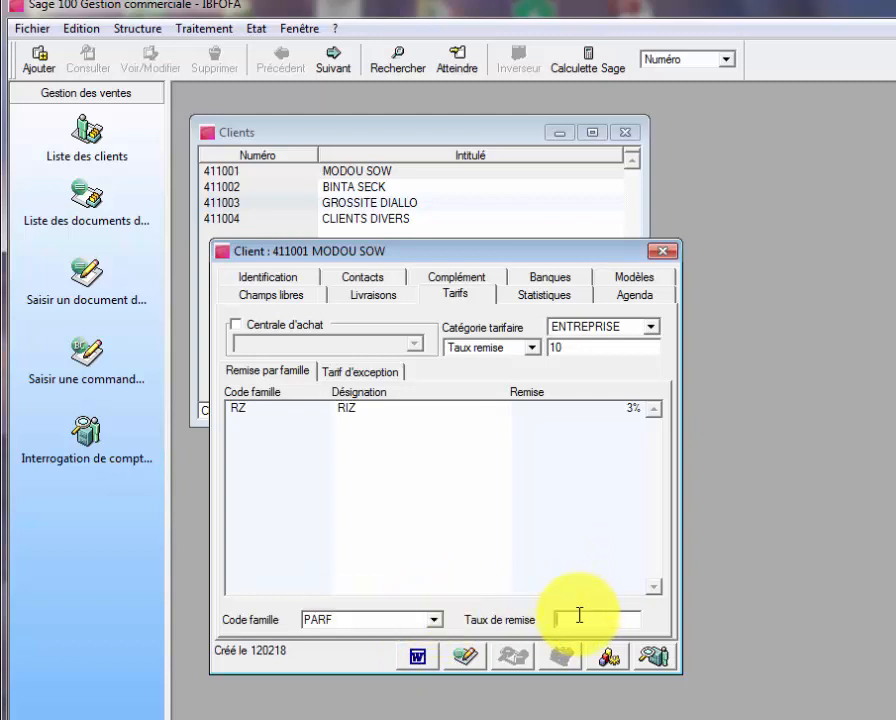
key(Return)
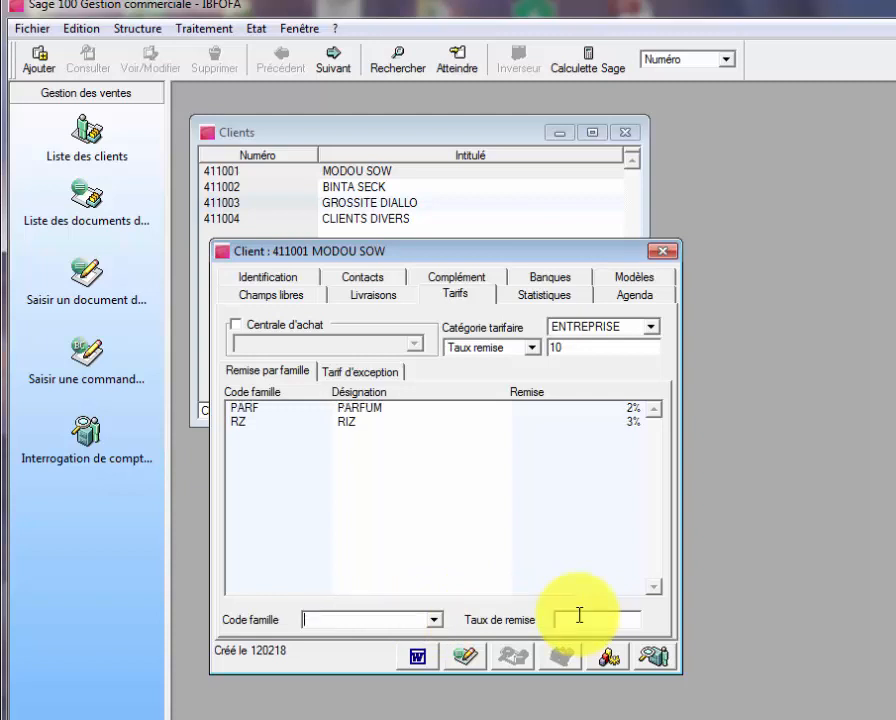
Add a 4% family discount for LEP (LAIT EN POUDRE) to the customer, dismissing the Windows colour-scheme message.
click(434, 620)
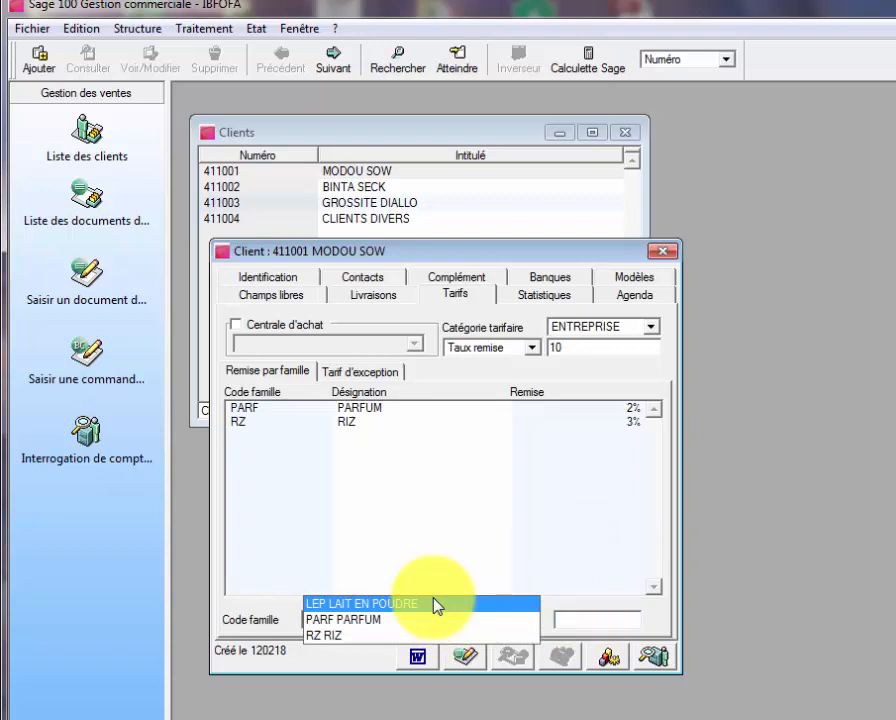
click(436, 605)
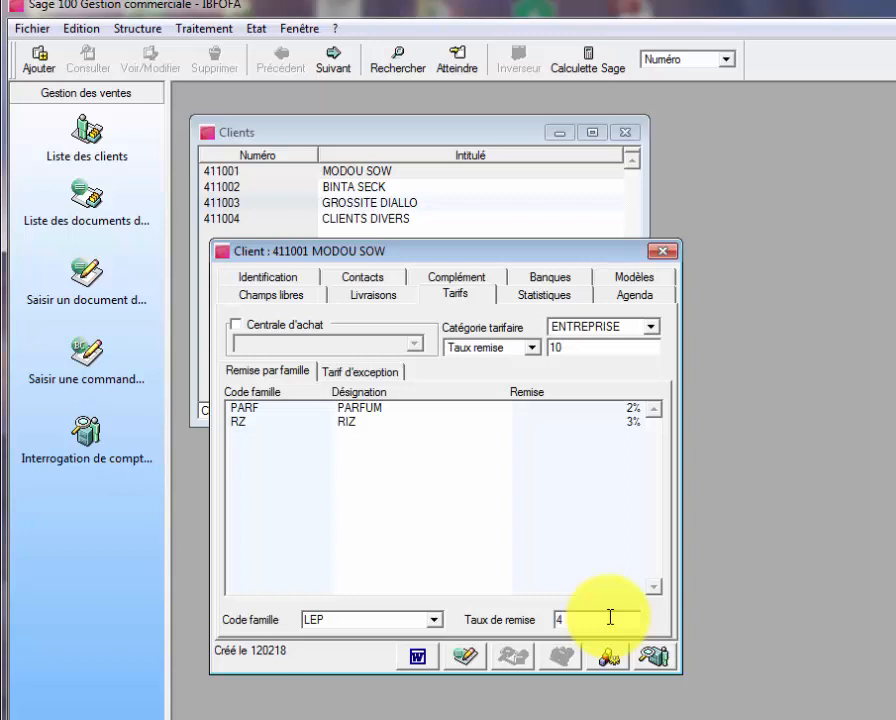
key(Return)
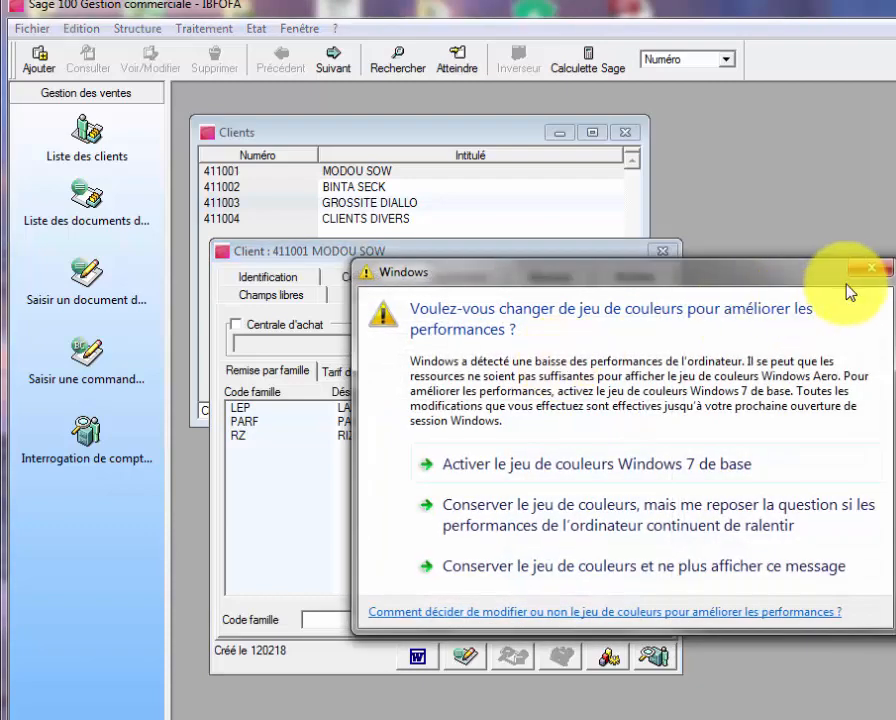
click(867, 269)
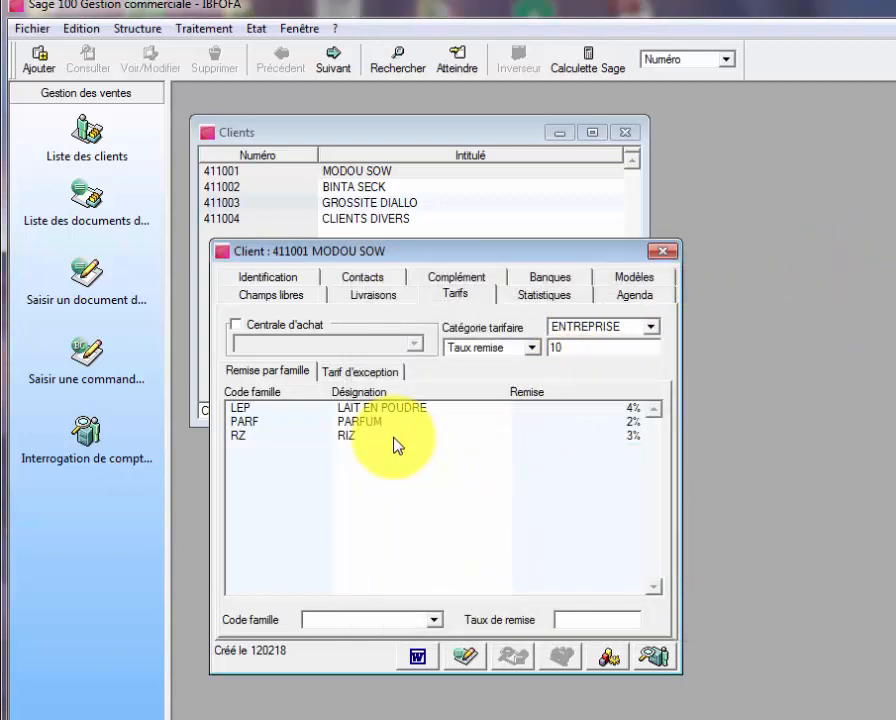
Delete the LEP, PARF and RZ family discounts from the customer's pricing.
drag(394, 438, 398, 410)
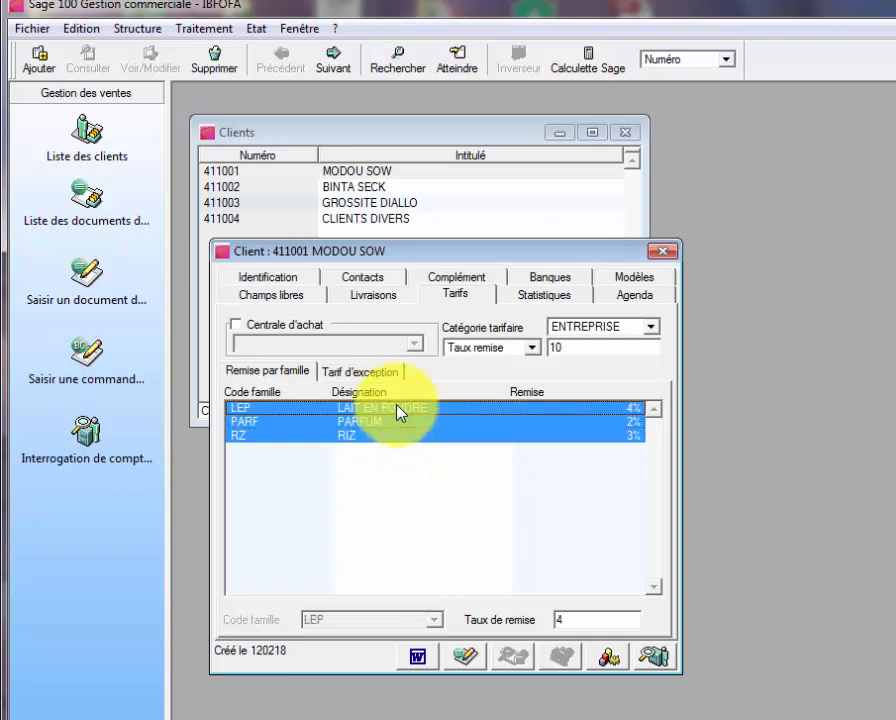
right_click(405, 429)
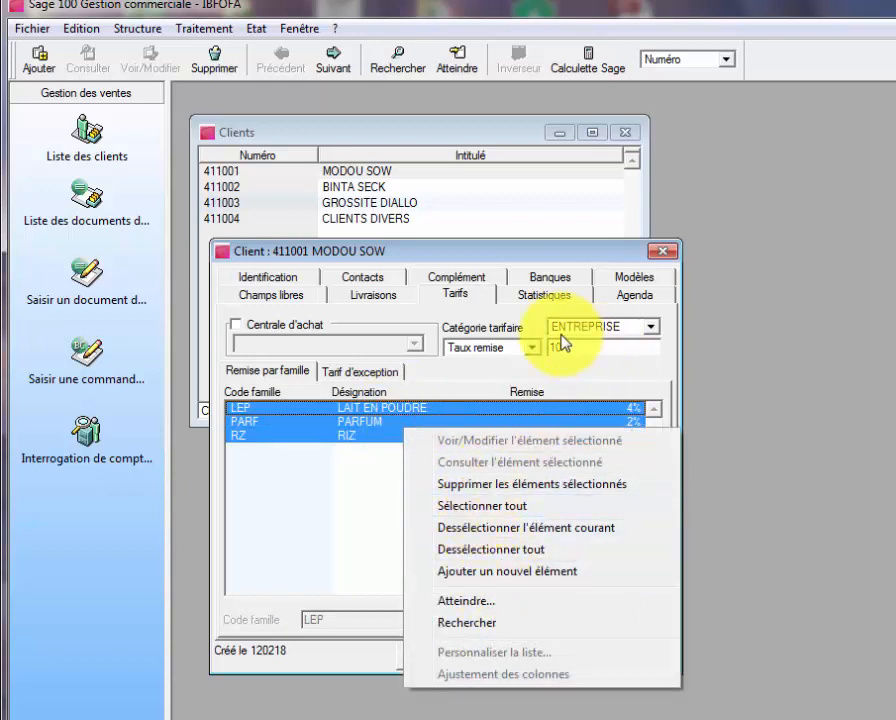
click(492, 484)
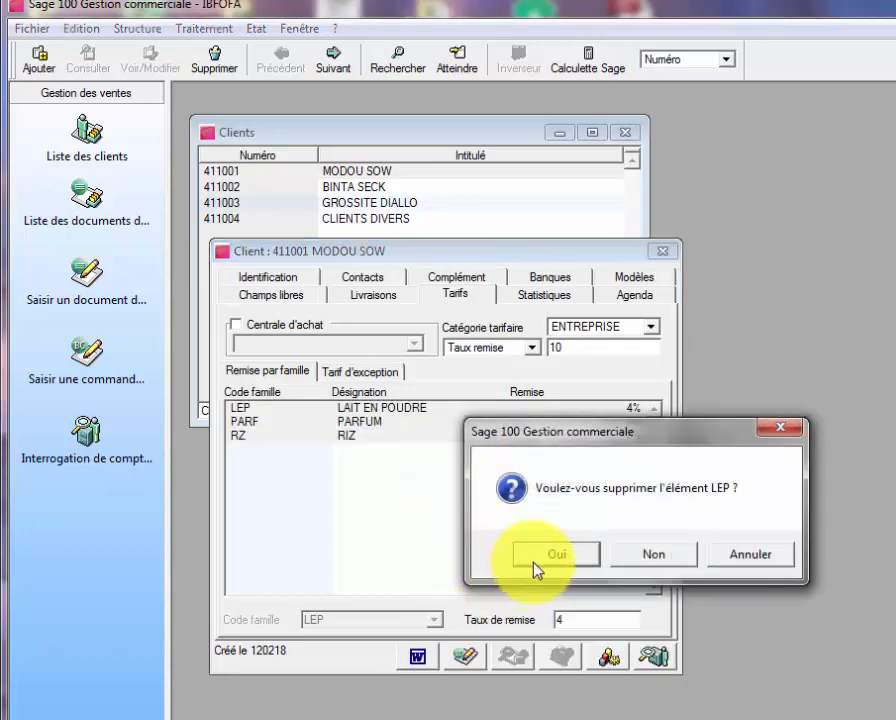
click(540, 568)
click(540, 568)
click(544, 560)
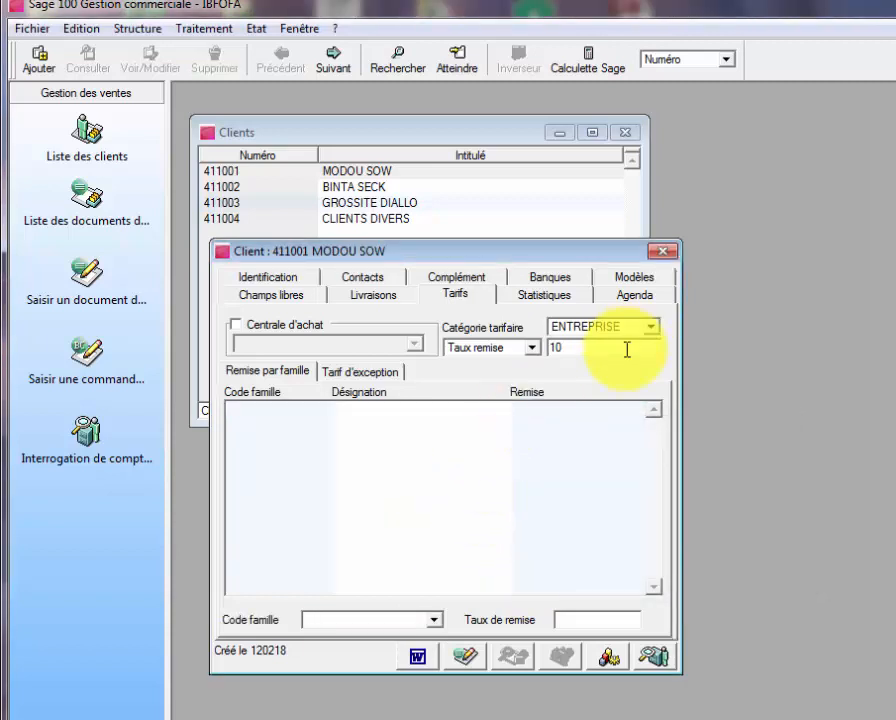
Close the customer record and list, and set the discount rate of supplier HYPERMACHE UTILE to 10.
click(666, 255)
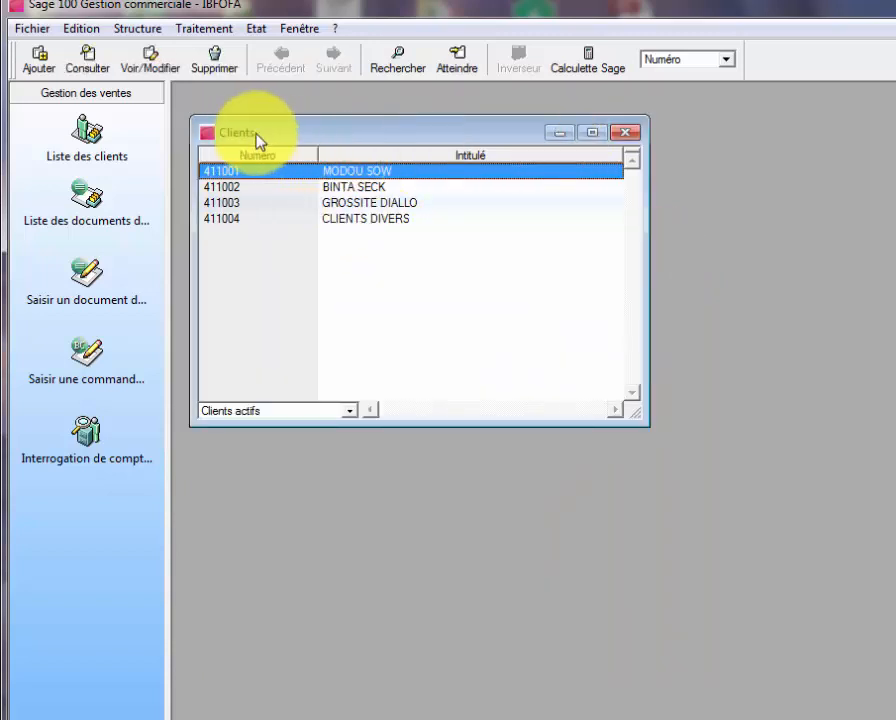
click(624, 134)
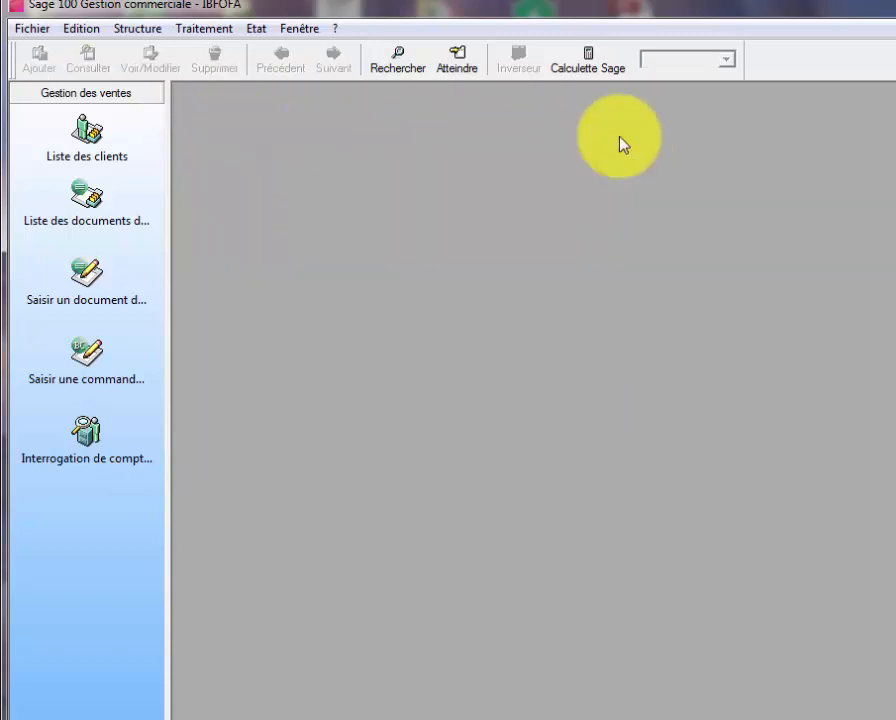
click(140, 28)
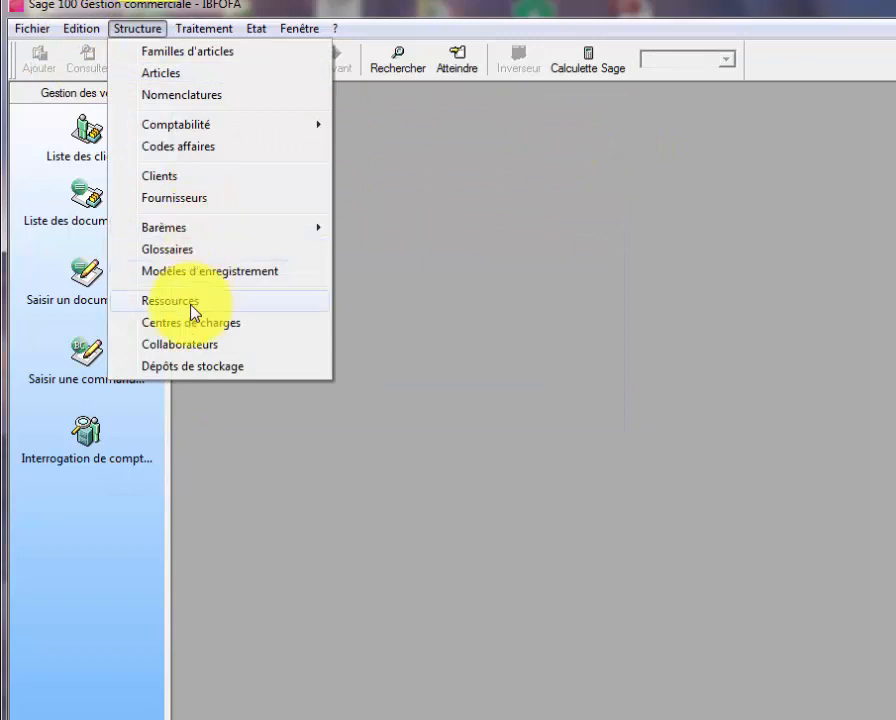
click(174, 198)
double_click(336, 204)
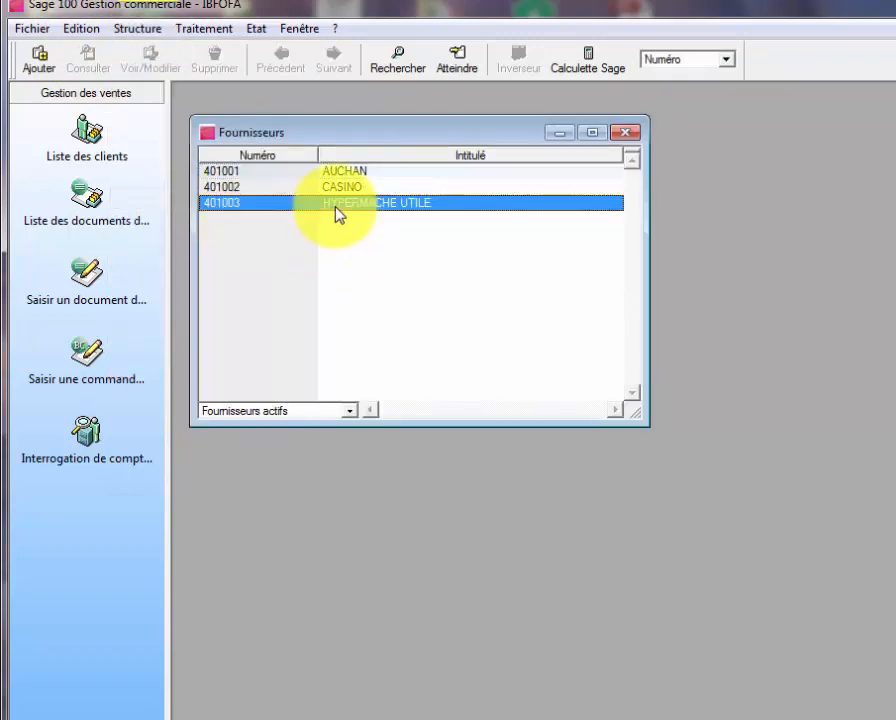
click(390, 186)
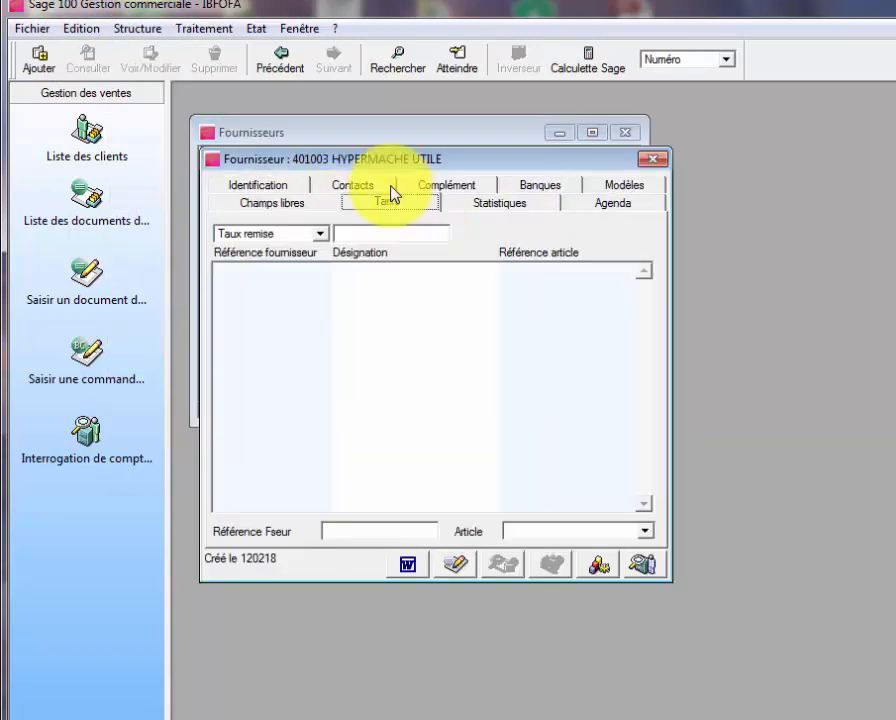
click(396, 234)
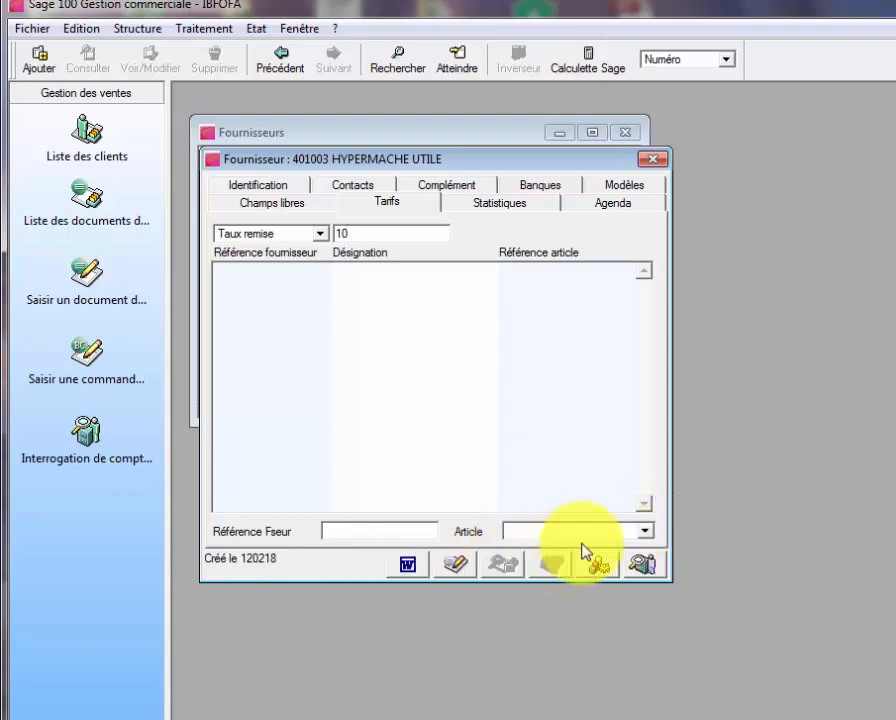
Add article LEP-NIDO-400G to the supplier's pricing list and open its purchase pricing details.
click(645, 533)
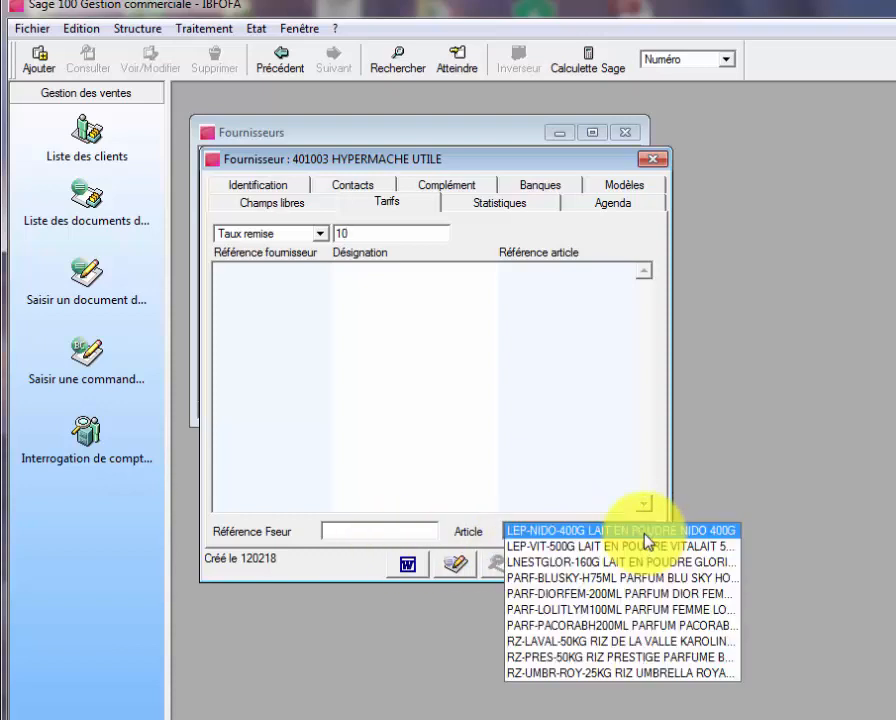
click(644, 536)
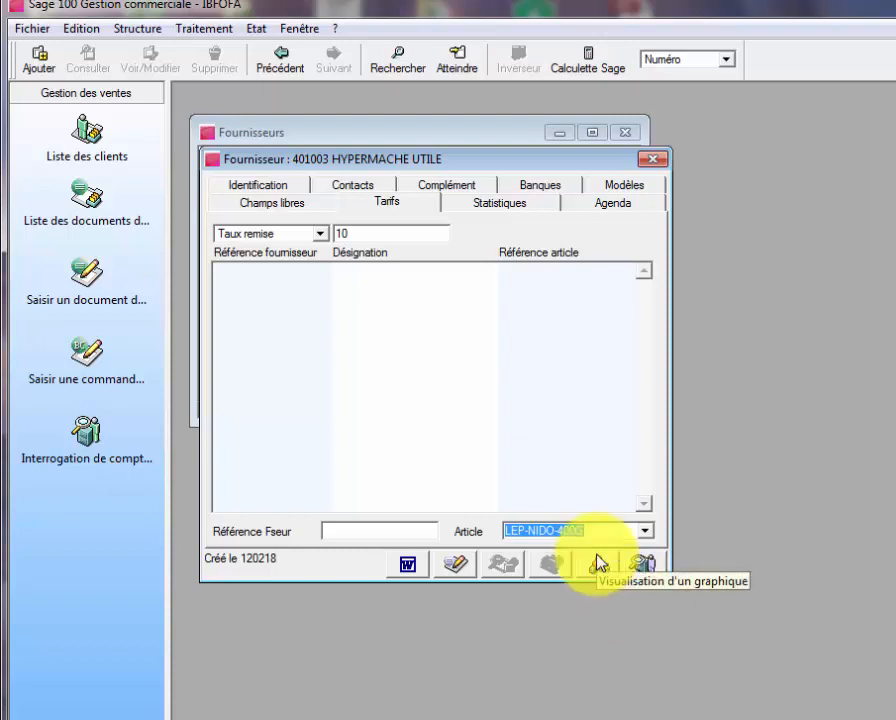
key(Return)
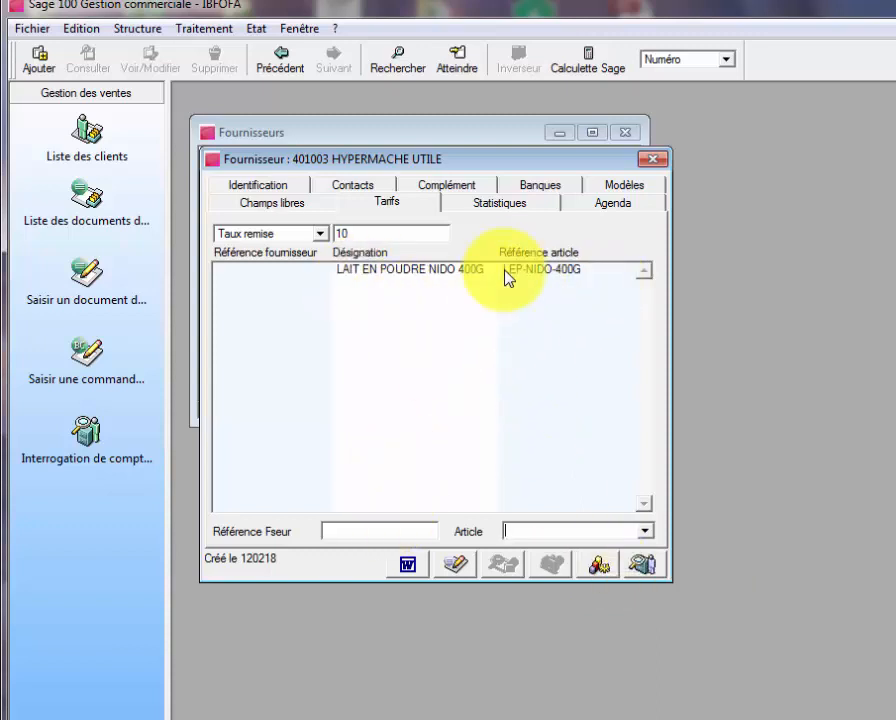
click(546, 279)
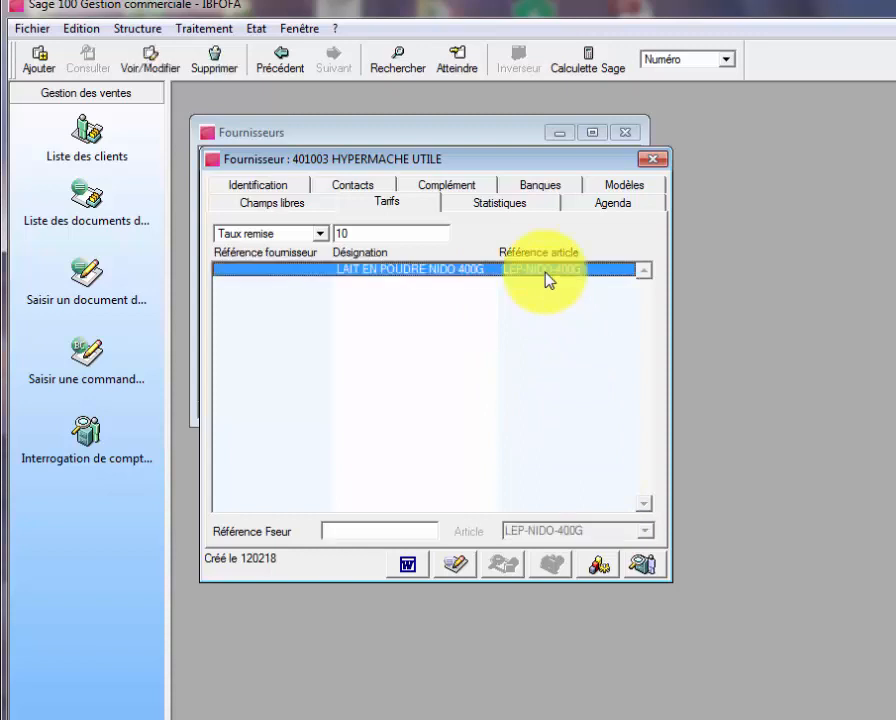
double_click(546, 279)
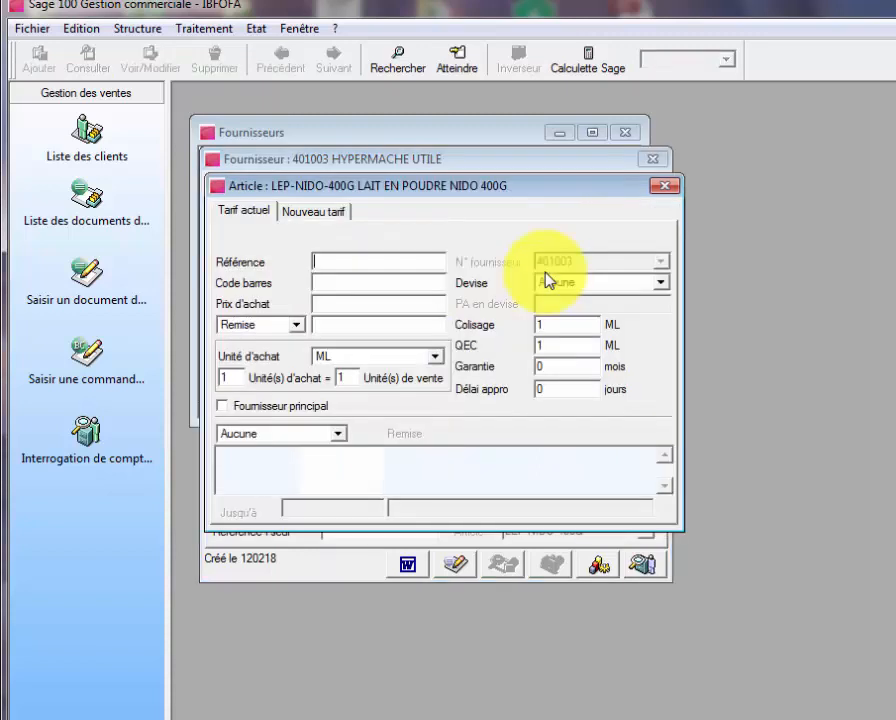
Delete article LEP-NIDO-400G from the pricing list of supplier HYPERMACHE UTILE and close the supplier record and list.
click(664, 188)
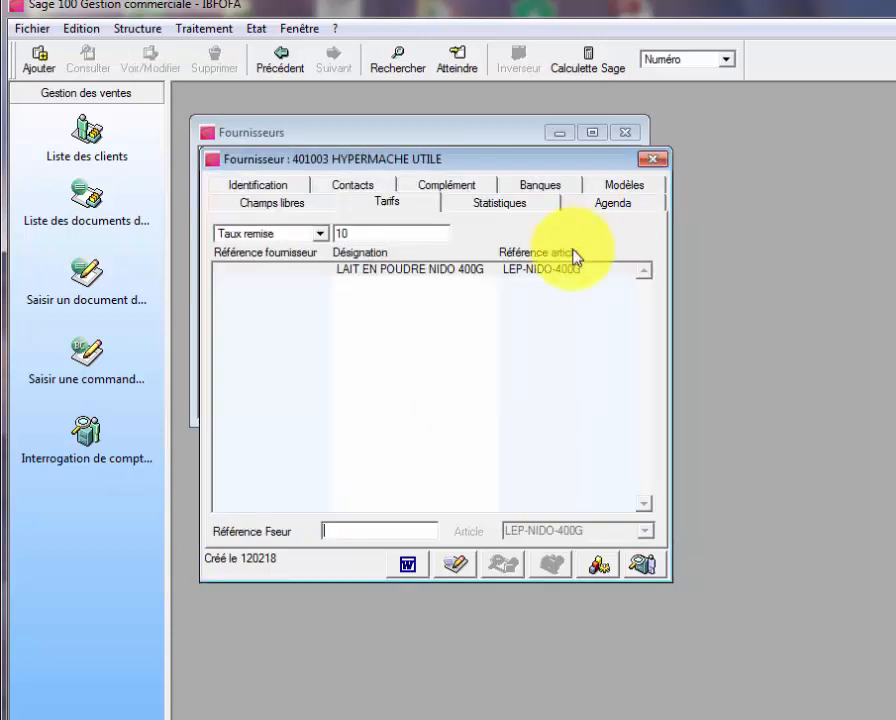
right_click(552, 268)
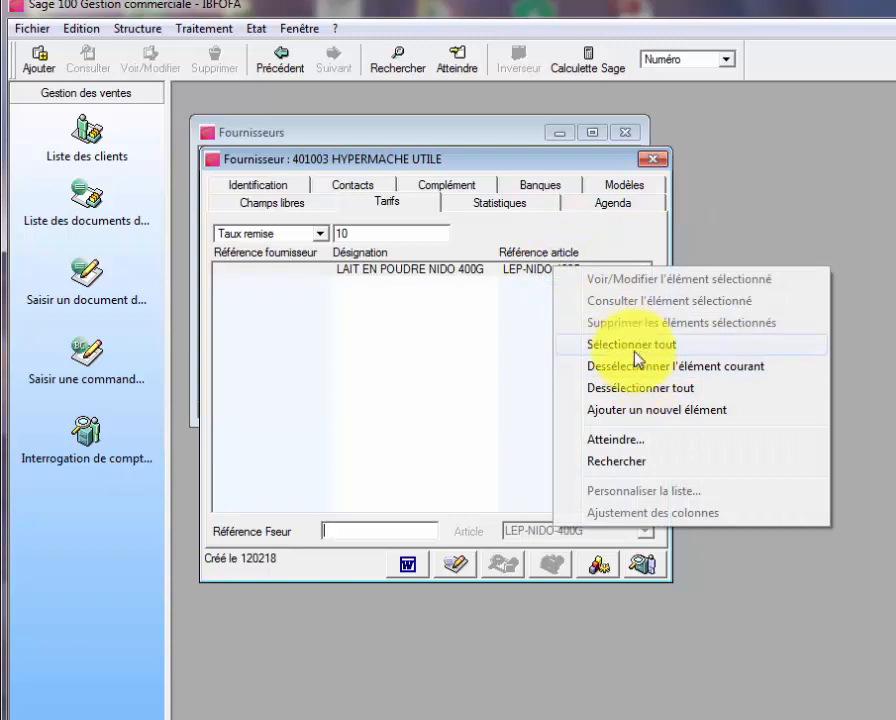
click(646, 390)
right_click(464, 272)
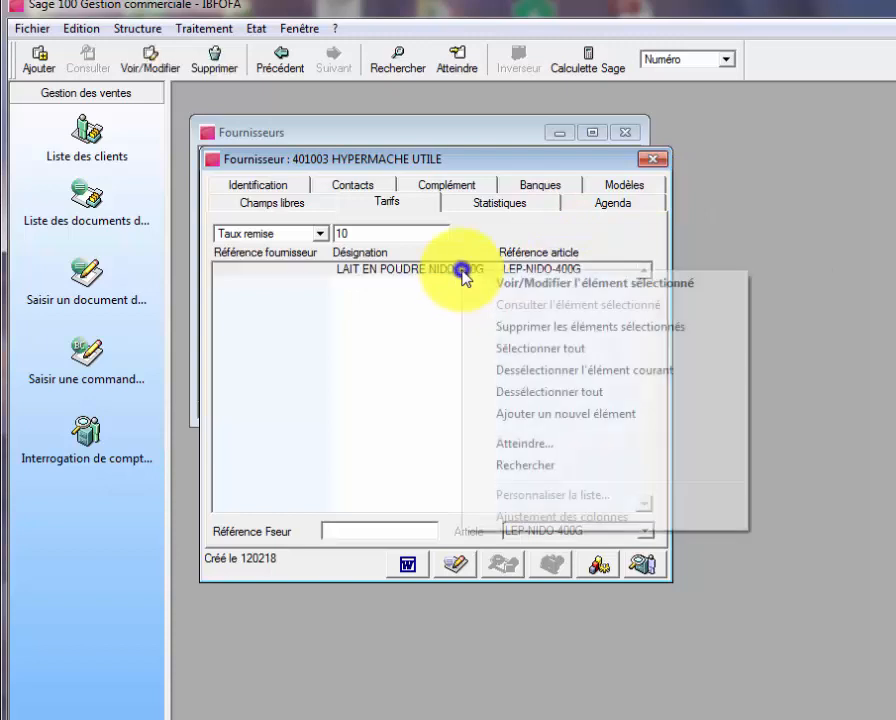
click(562, 326)
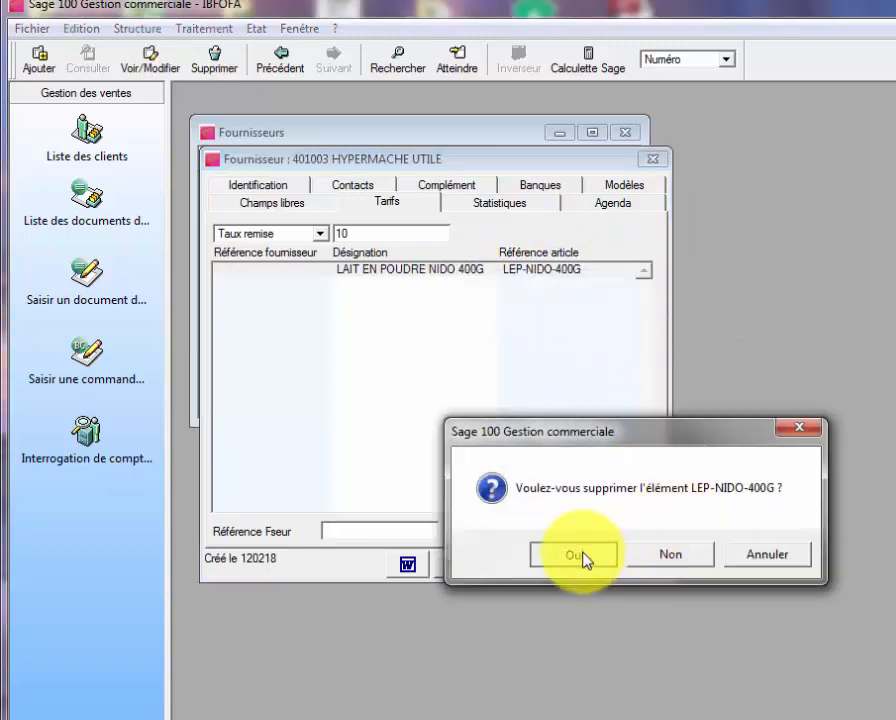
click(584, 556)
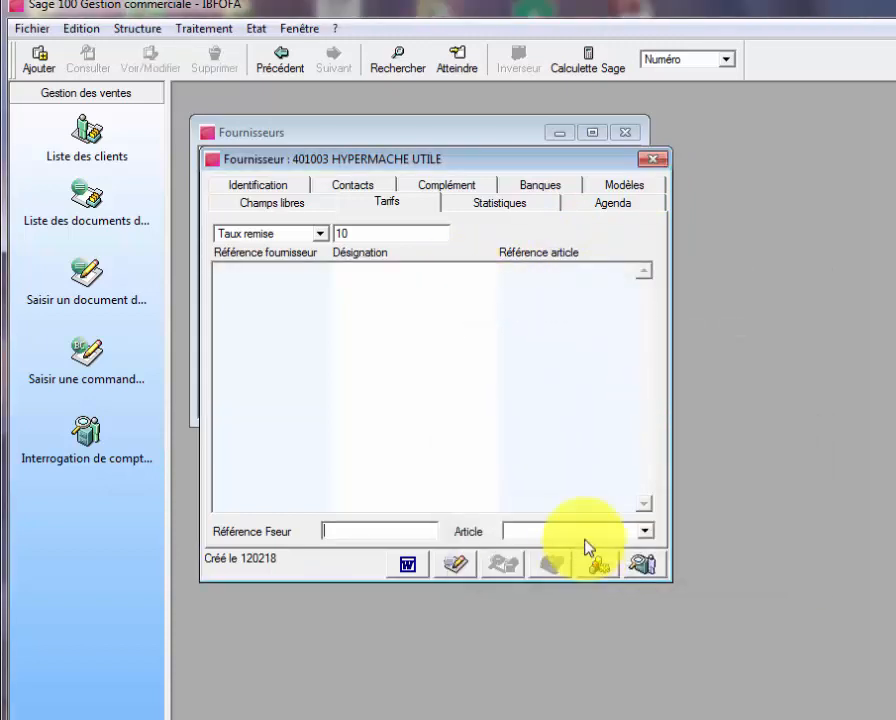
click(653, 160)
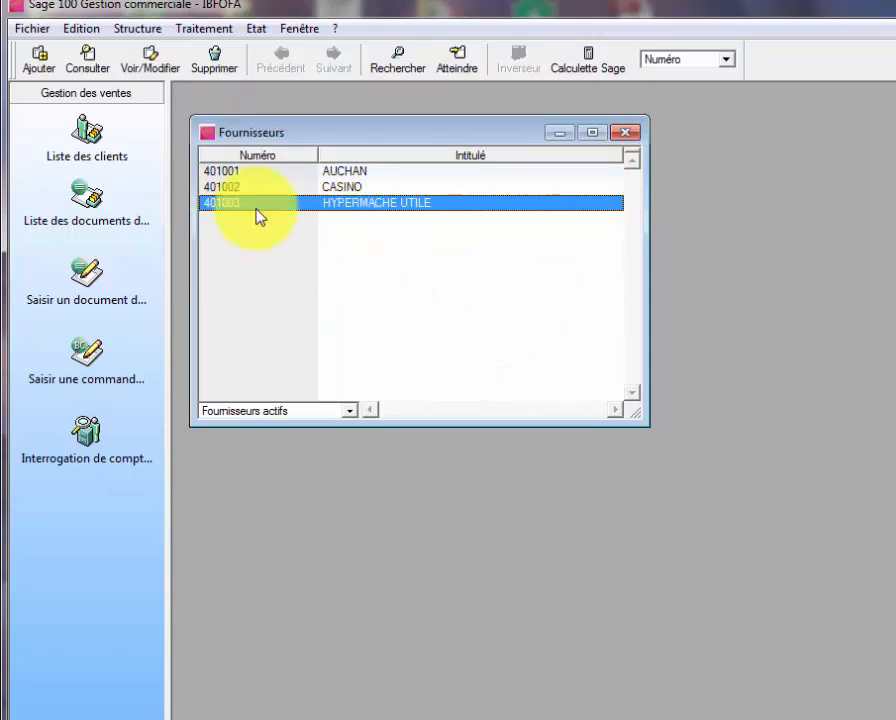
click(625, 132)
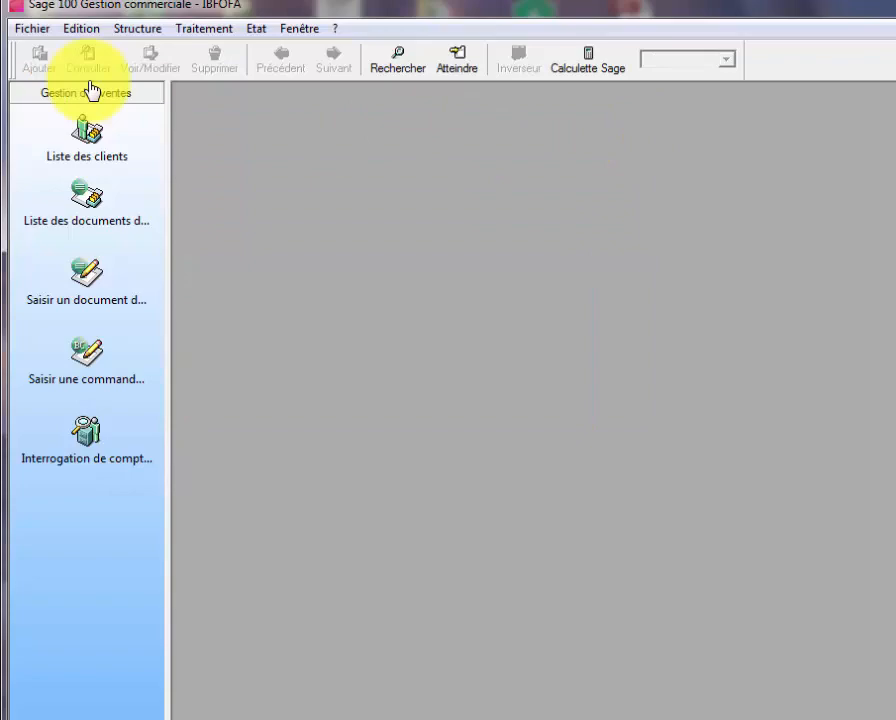
Check the line discount on the last invoice in the sales documents list and close the invoice and list.
click(194, 30)
click(254, 52)
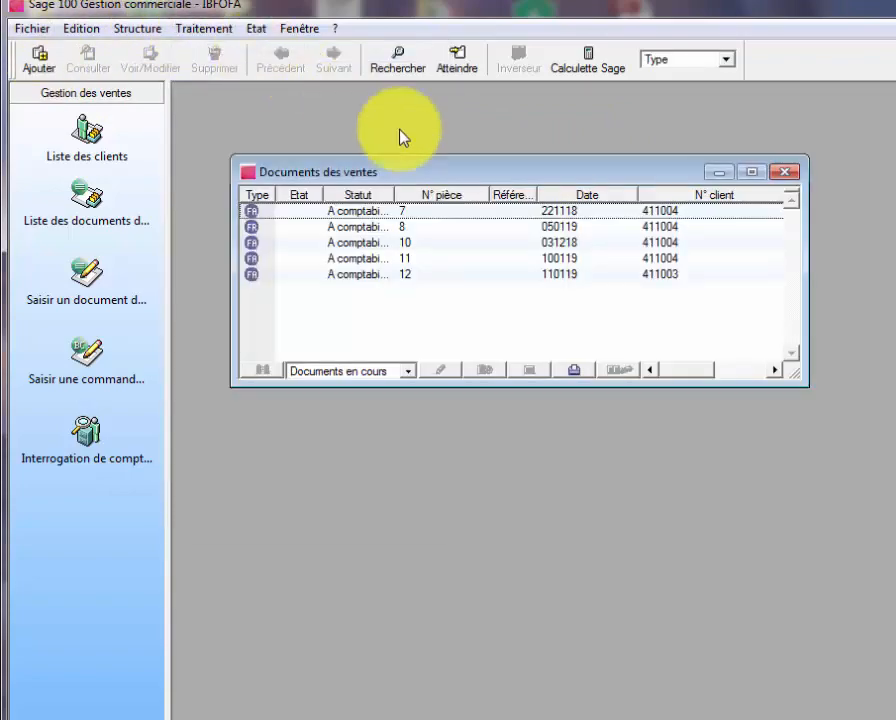
double_click(535, 274)
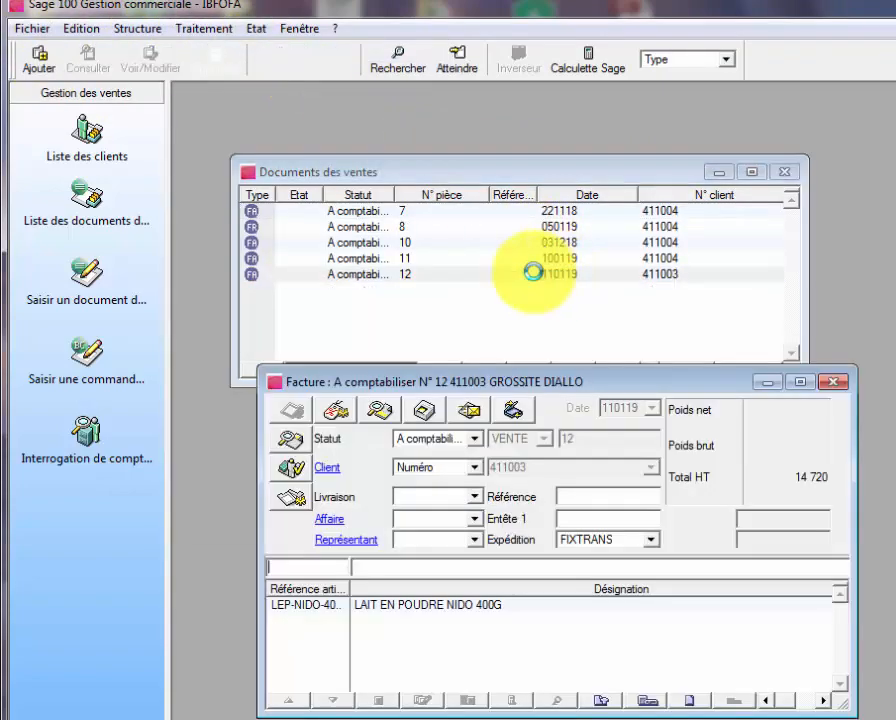
click(801, 382)
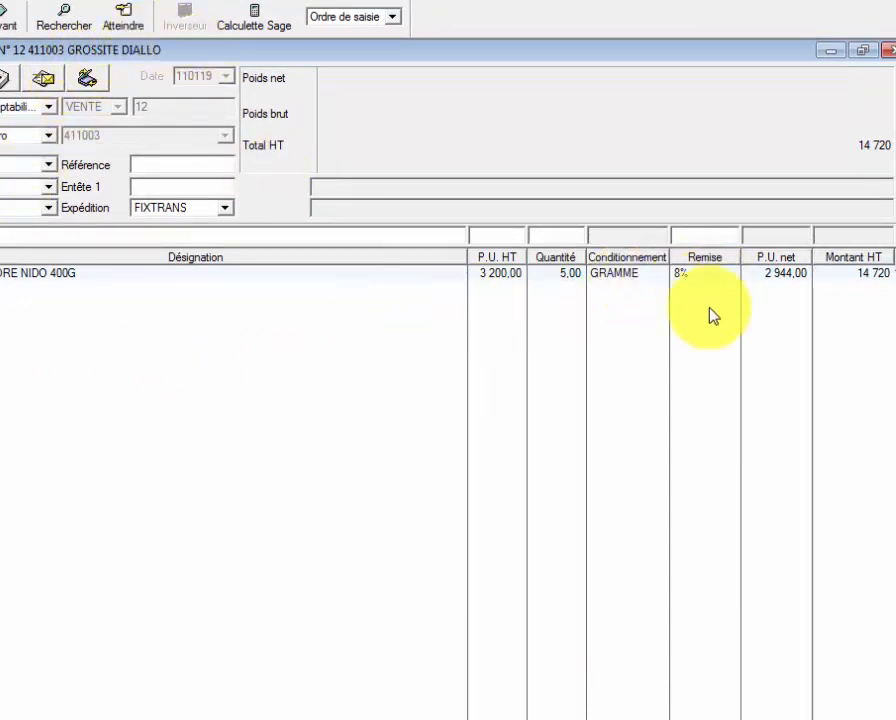
click(887, 50)
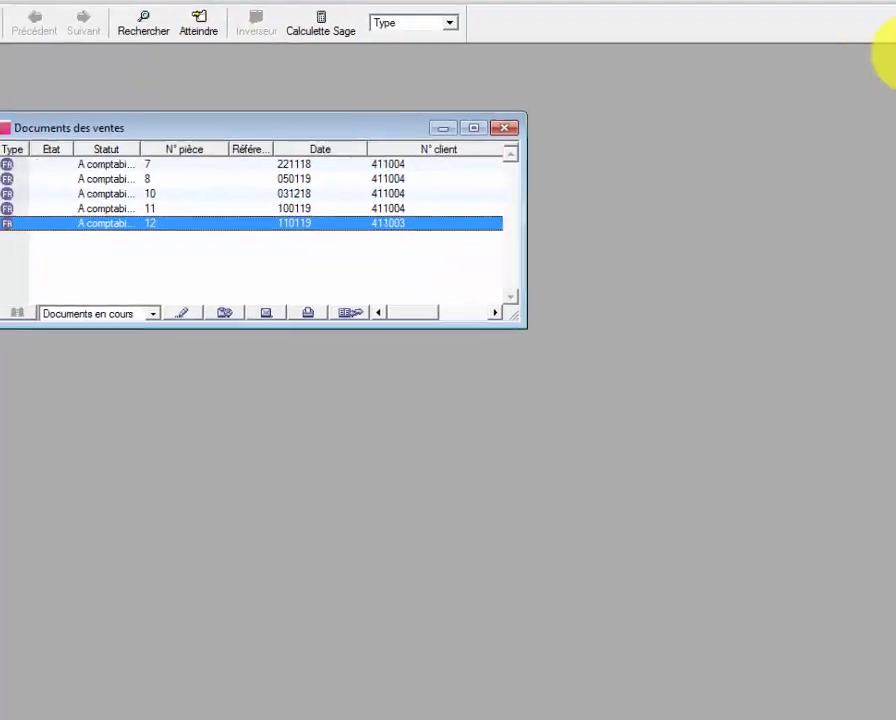
click(504, 127)
Check the tariff category and discount rate of the wholesale customer and the first listed customer, closing the customer list.
click(100, 11)
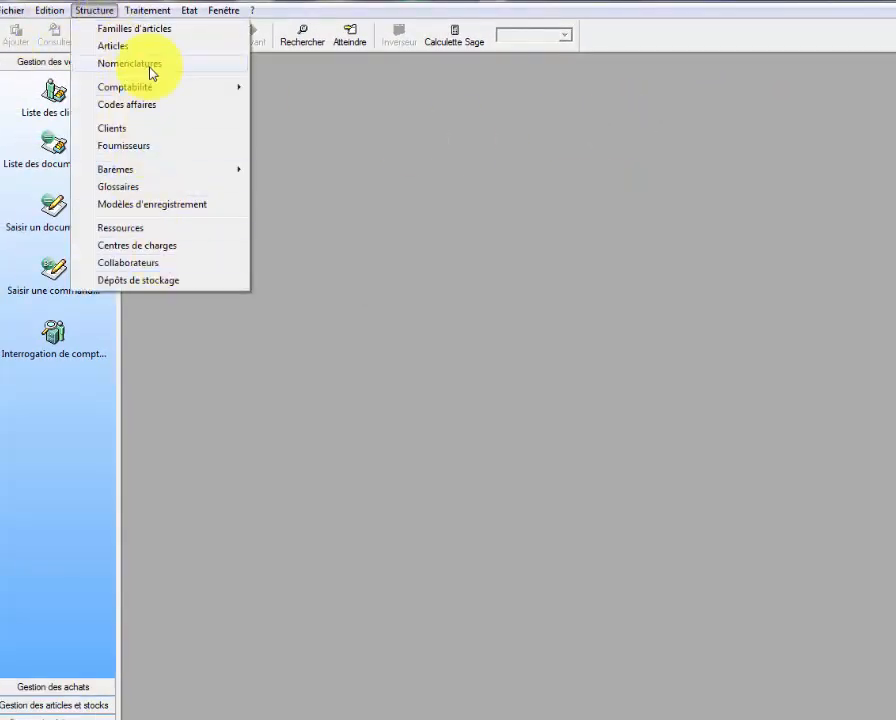
click(146, 138)
double_click(284, 150)
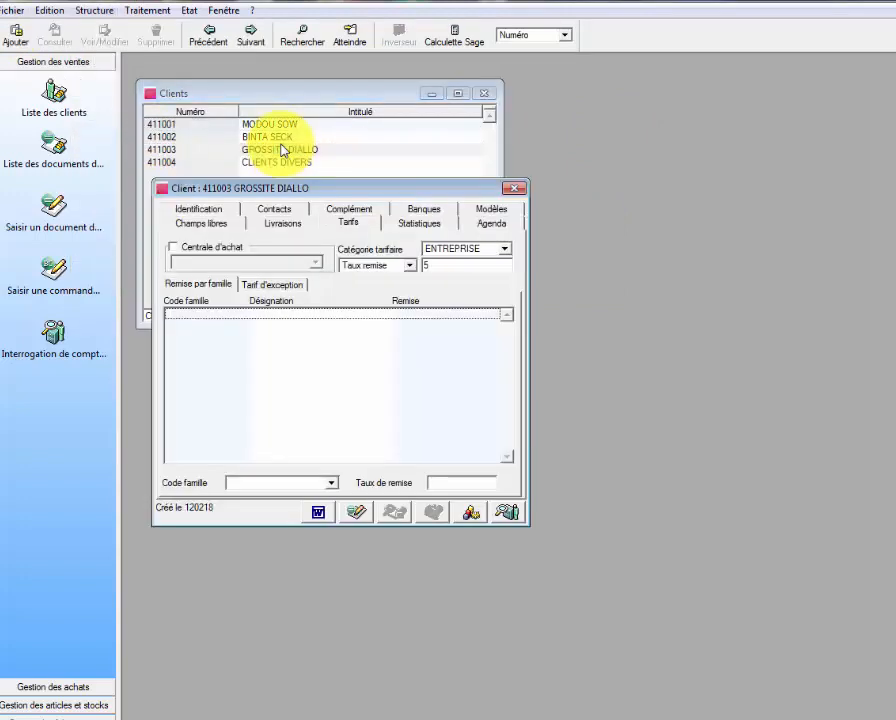
click(513, 190)
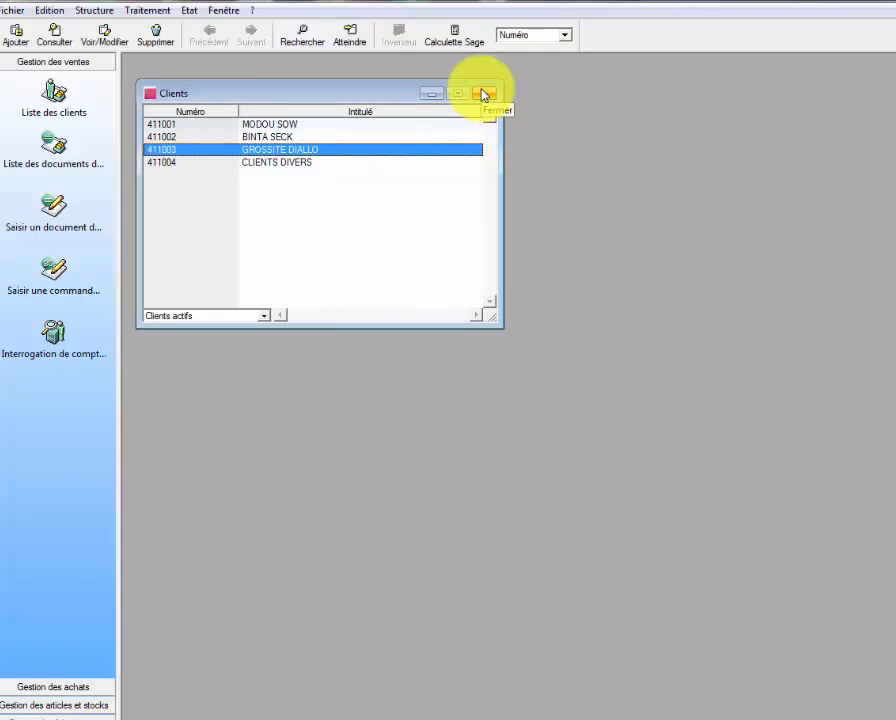
double_click(276, 127)
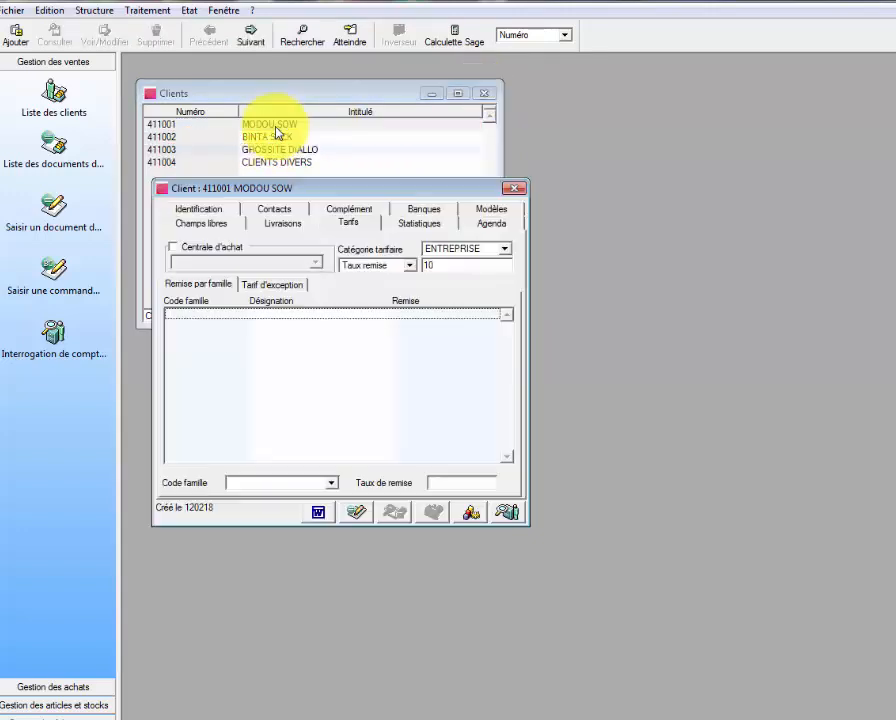
click(510, 191)
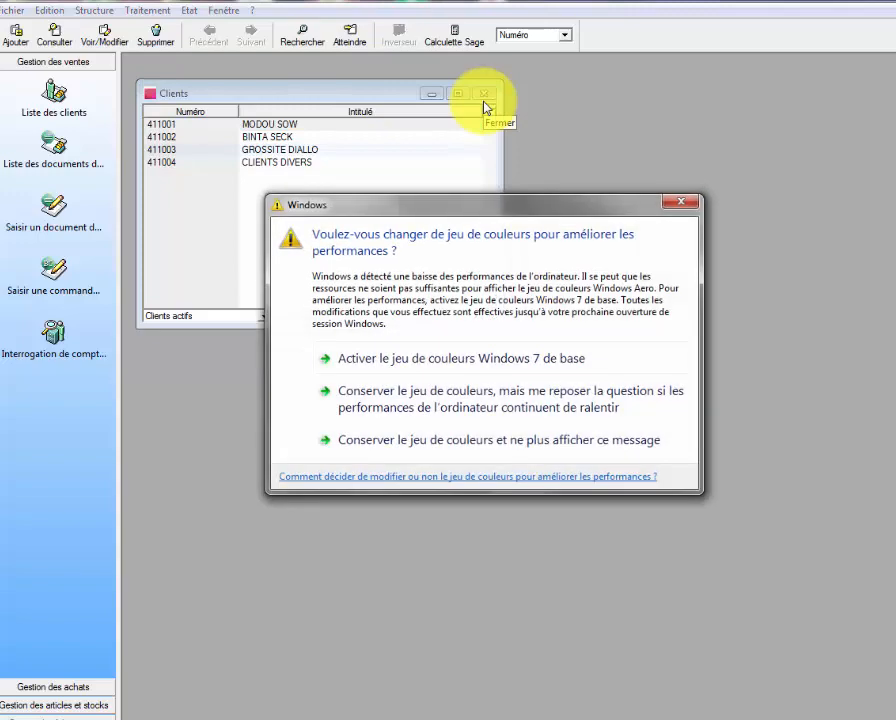
click(694, 203)
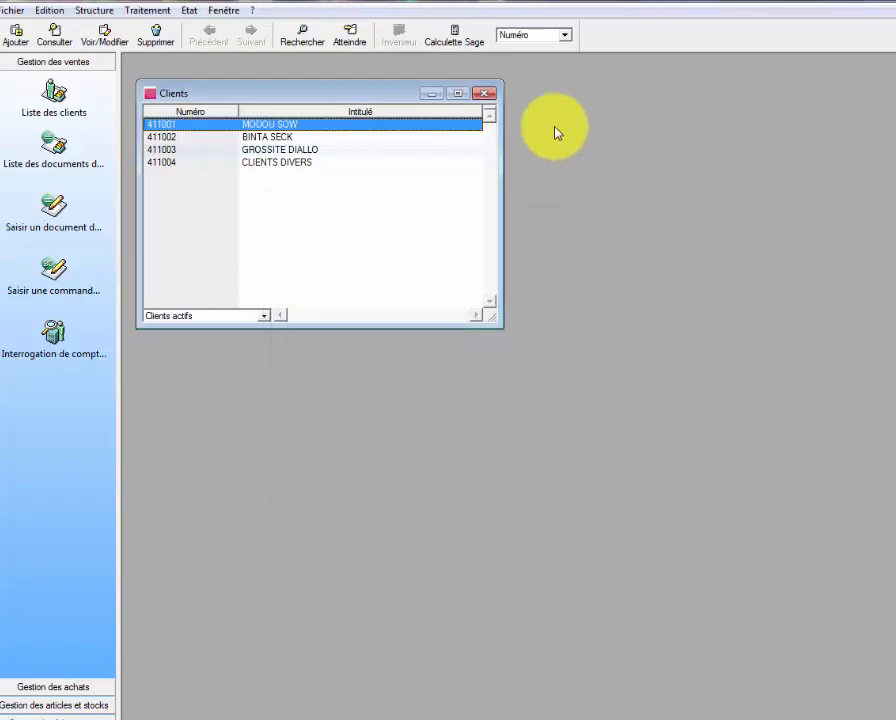
click(490, 97)
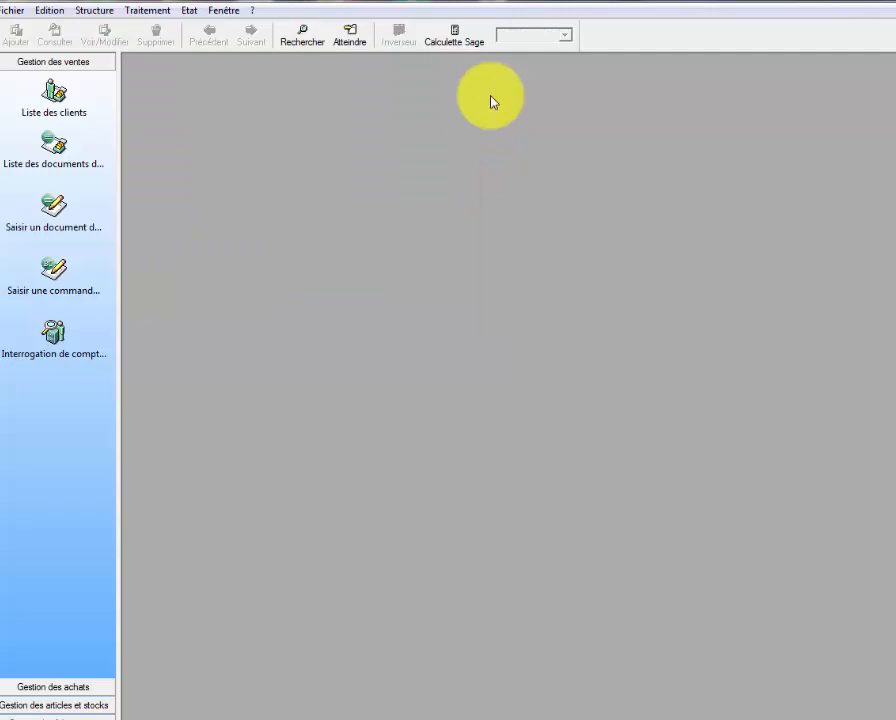
Examine the tariff category coefficients and selling prices of articles LEP-NIDO-400G, LEP-VIT-500G, LNESTGLOR-160G and PARF-BLUSKY-H75ML.
click(136, 14)
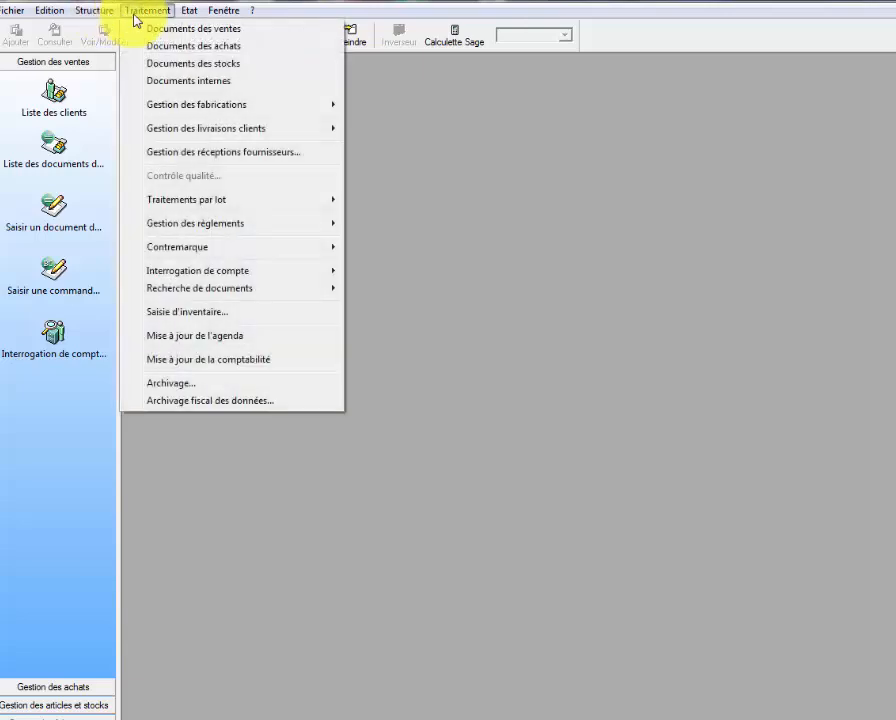
mouse_move(96, 12)
click(121, 51)
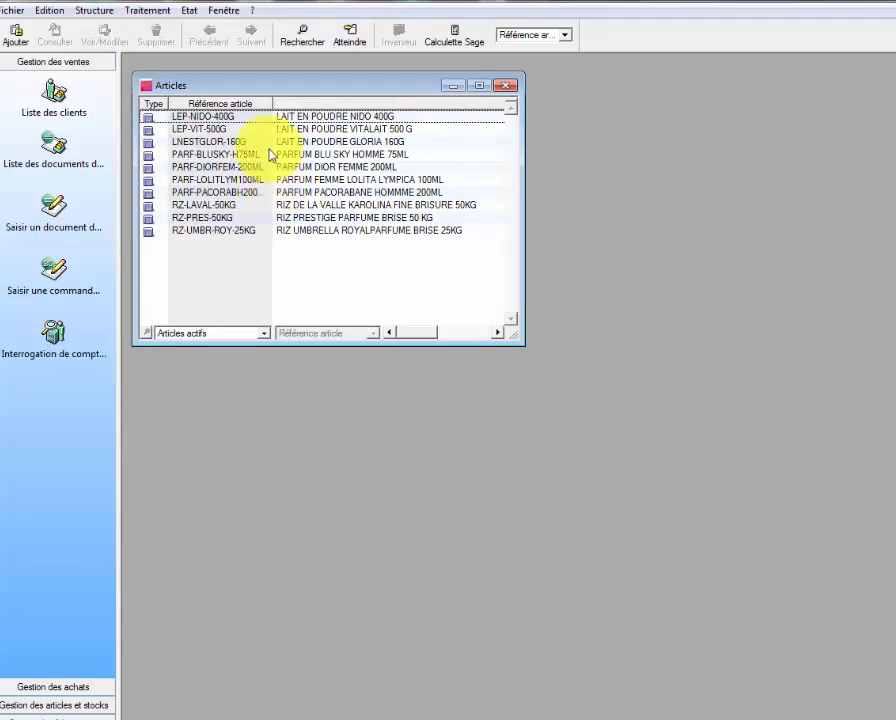
double_click(264, 118)
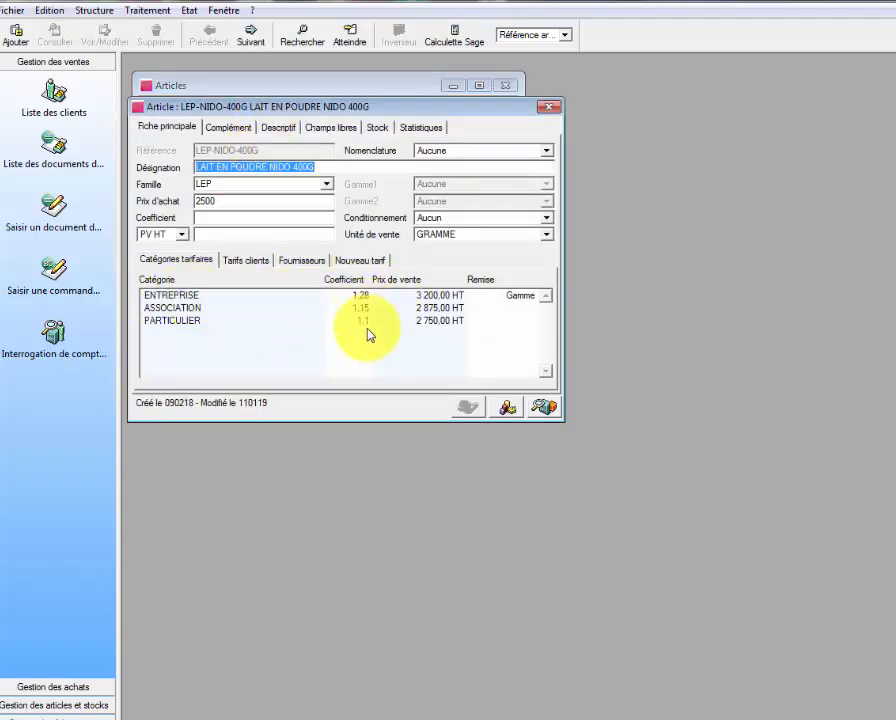
click(548, 107)
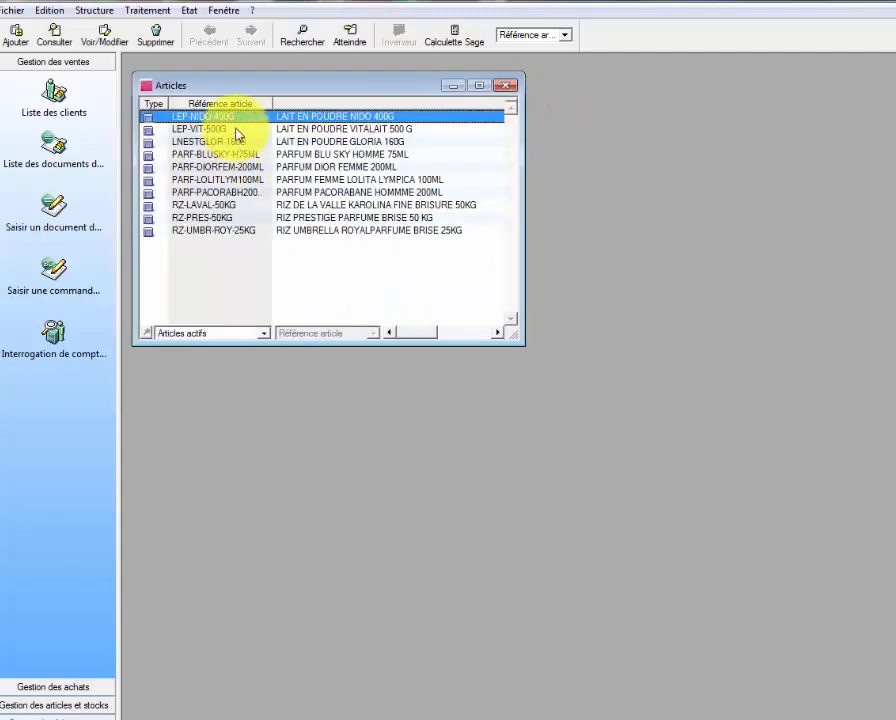
double_click(232, 130)
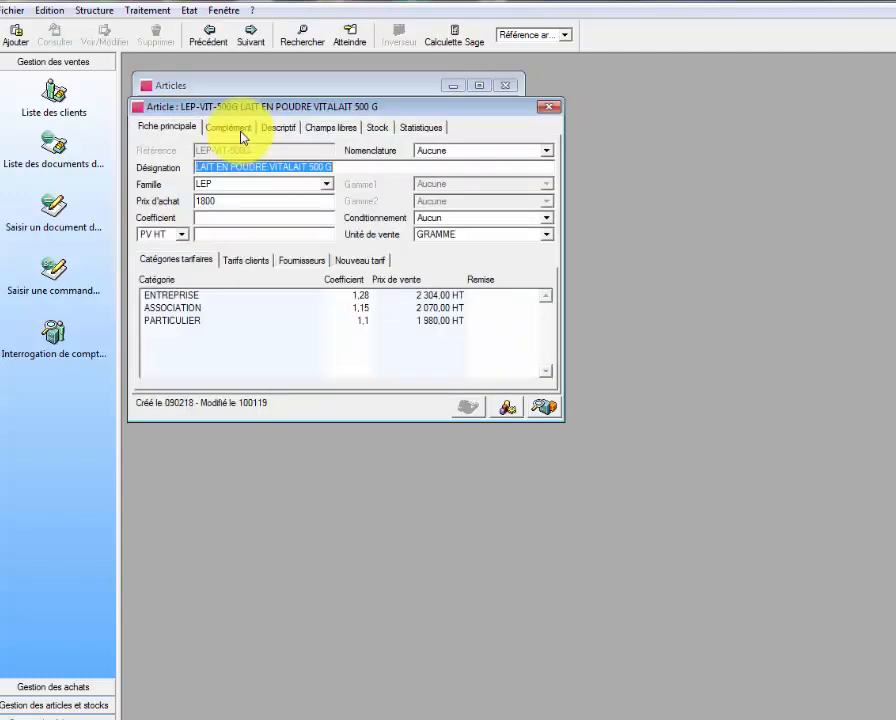
click(548, 107)
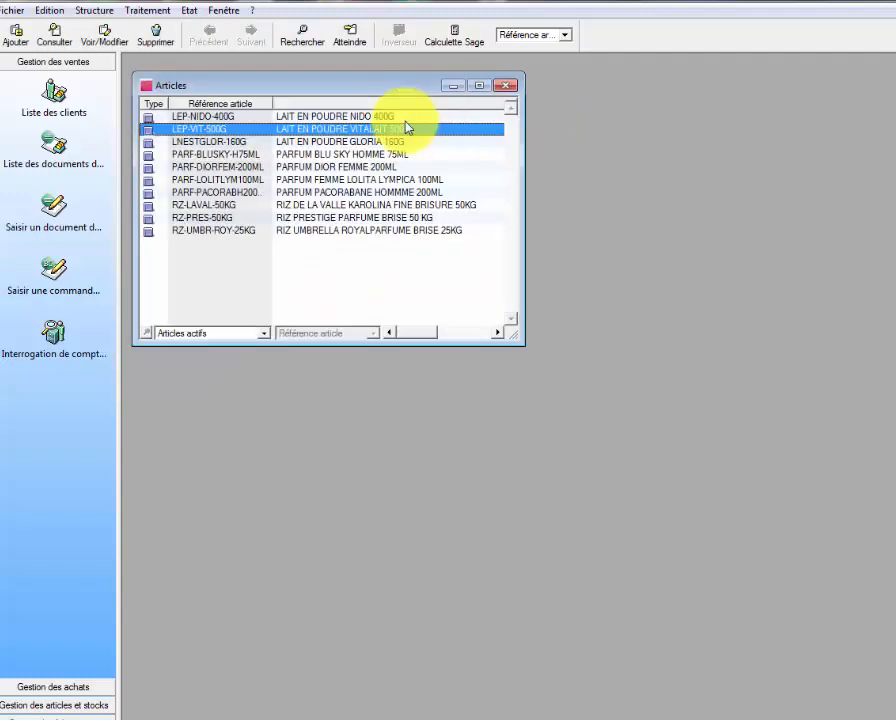
double_click(240, 142)
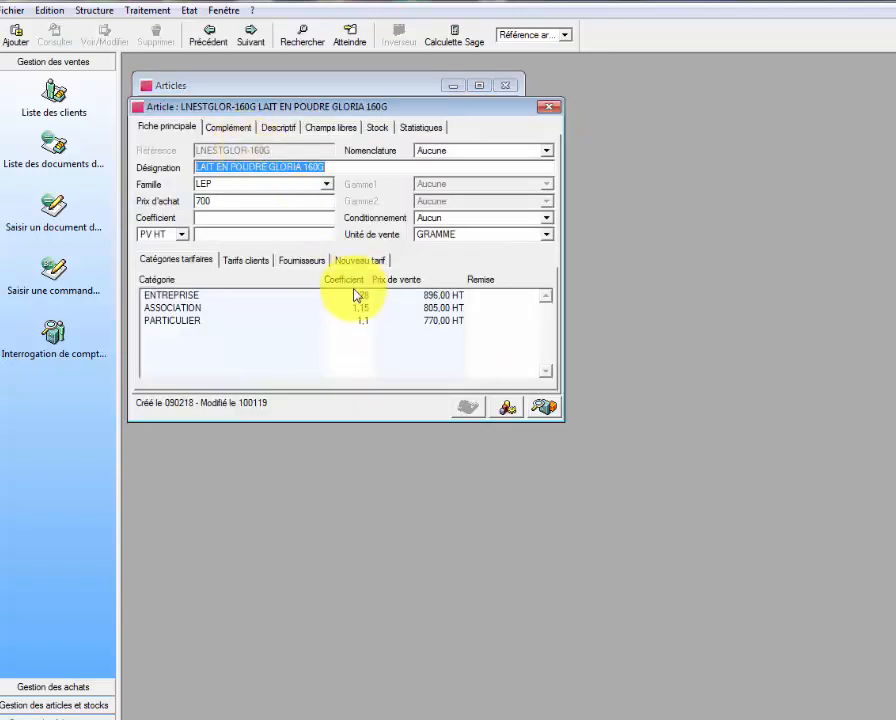
click(548, 108)
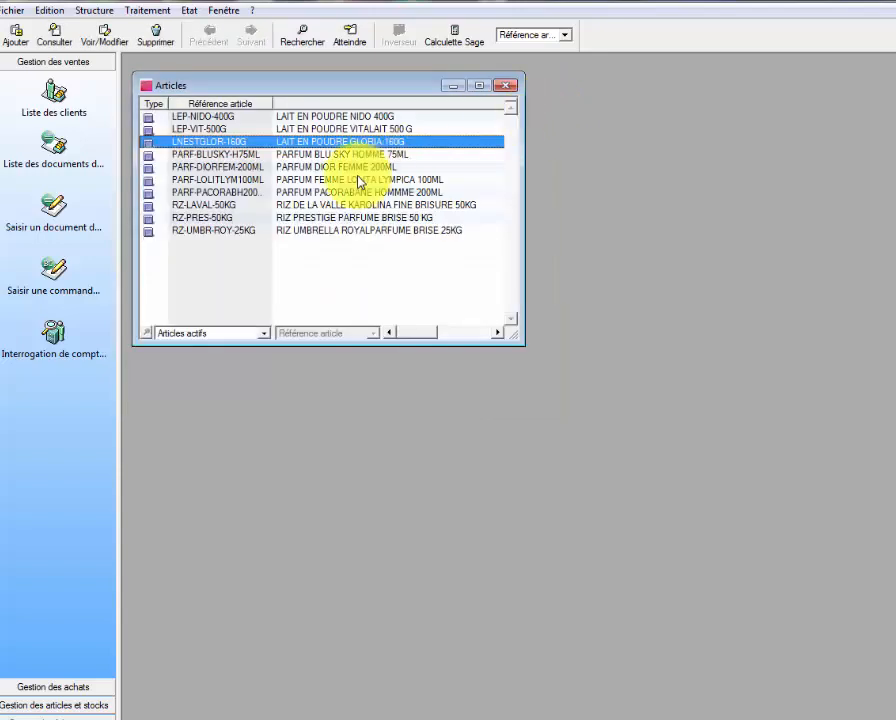
double_click(250, 156)
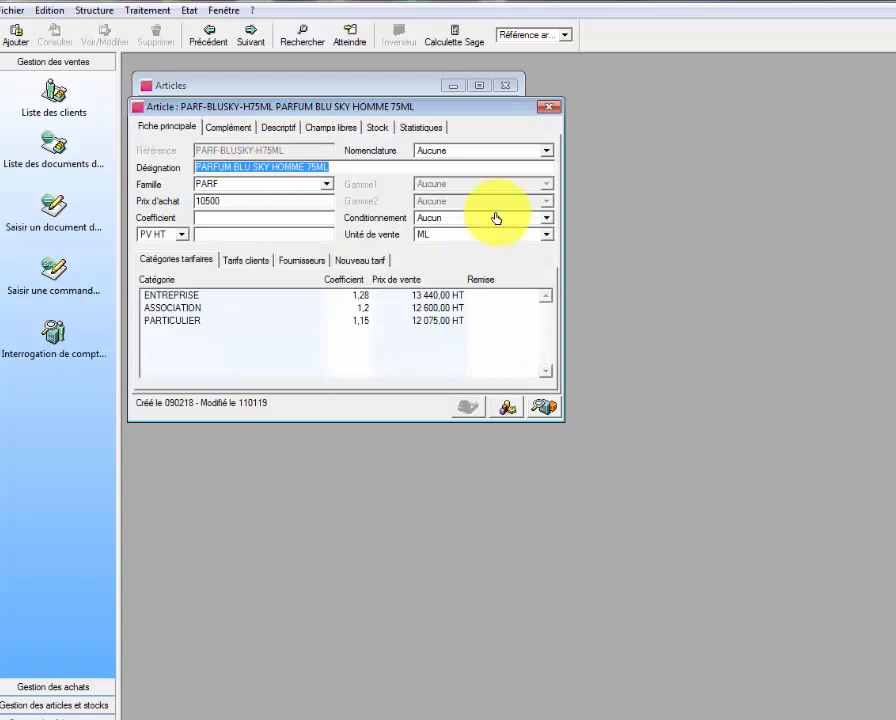
click(548, 107)
Set the ENTREPRISE category coefficient of article PARF-DIORFEM-200ML to 1.25.
double_click(292, 165)
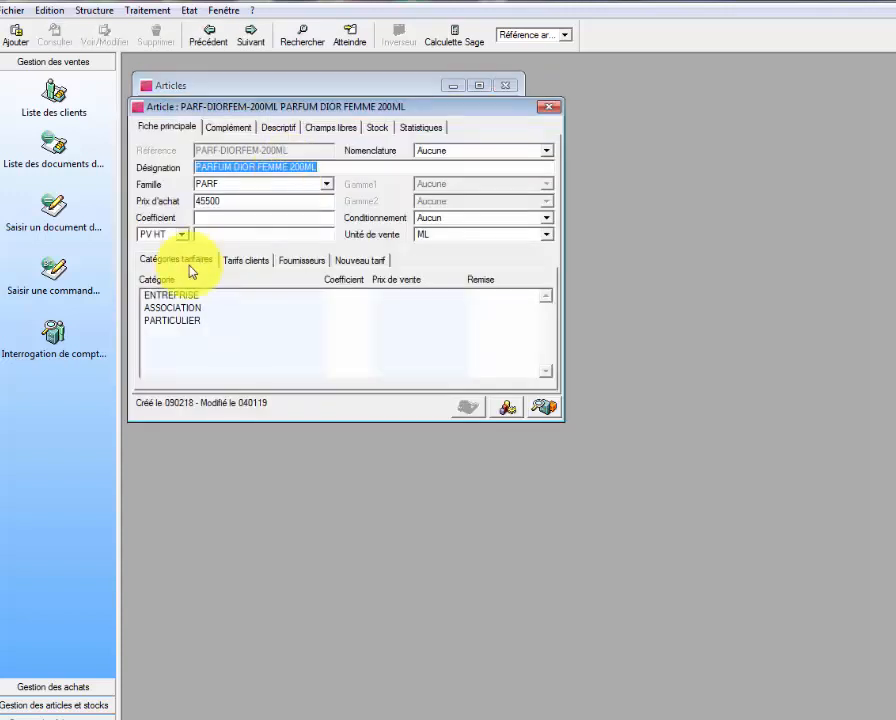
double_click(194, 298)
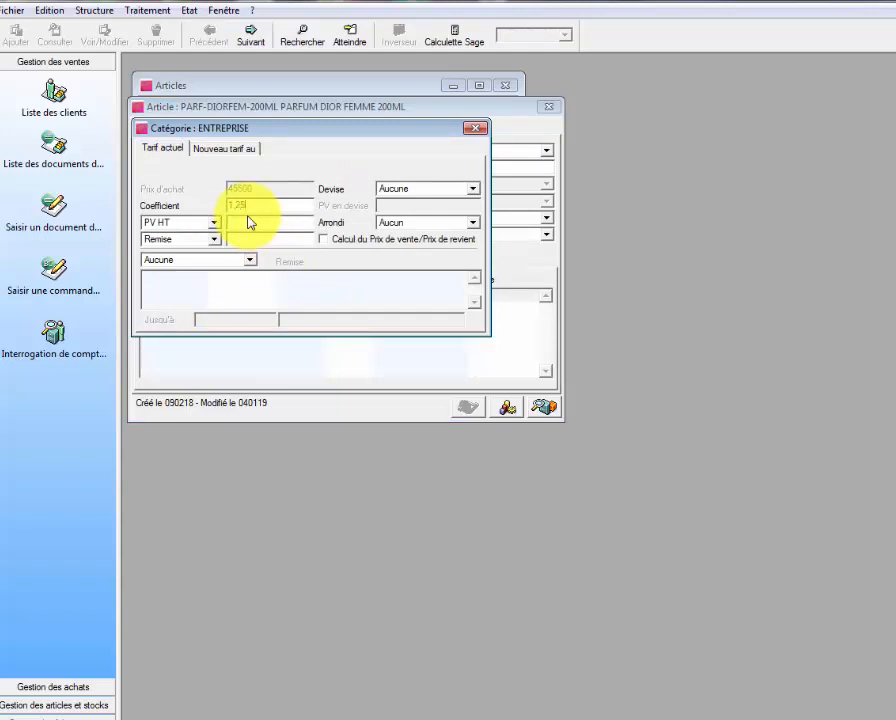
key(Tab)
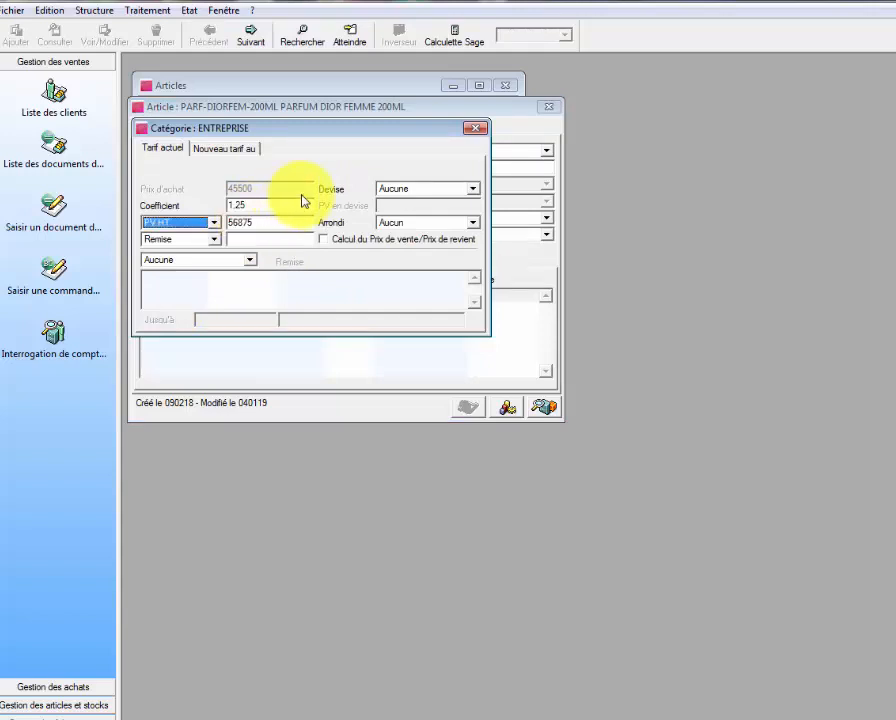
click(475, 130)
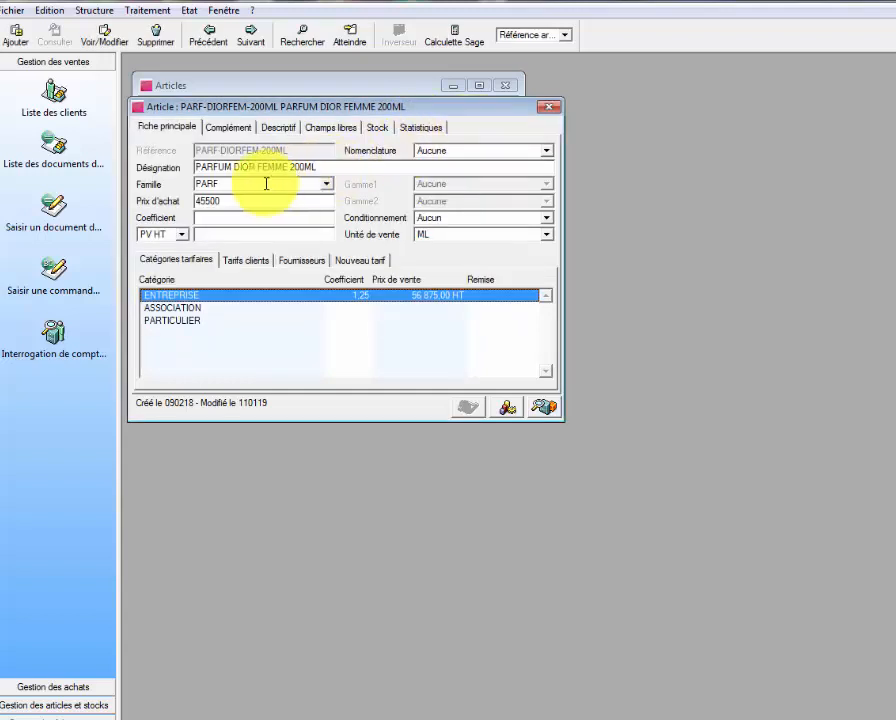
Set the article's ASSOCIATION coefficient to 1.2, enter a coefficient for PARTICULIER, and close the article record.
double_click(212, 307)
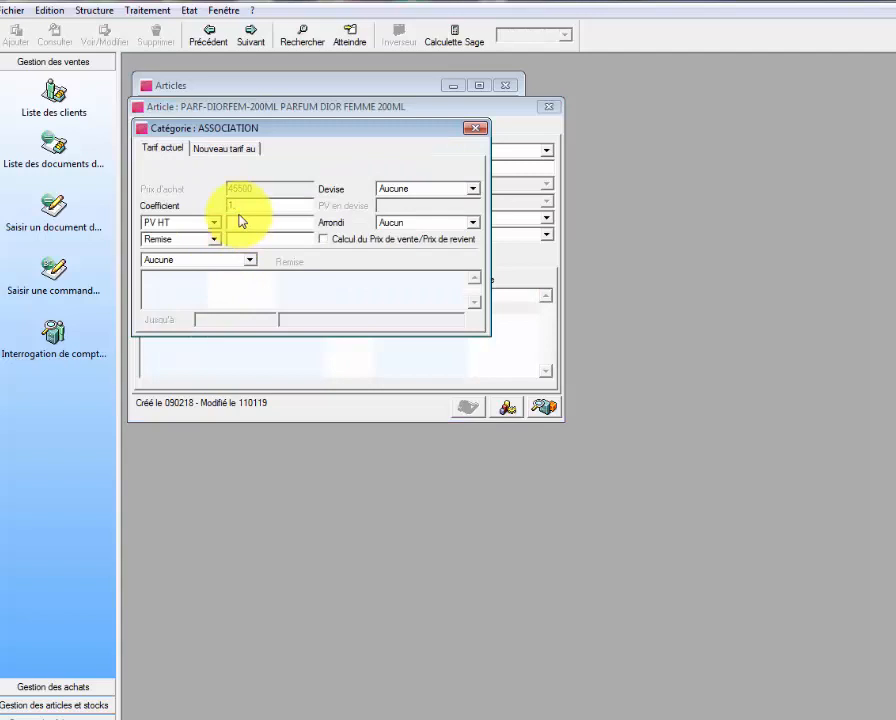
click(476, 128)
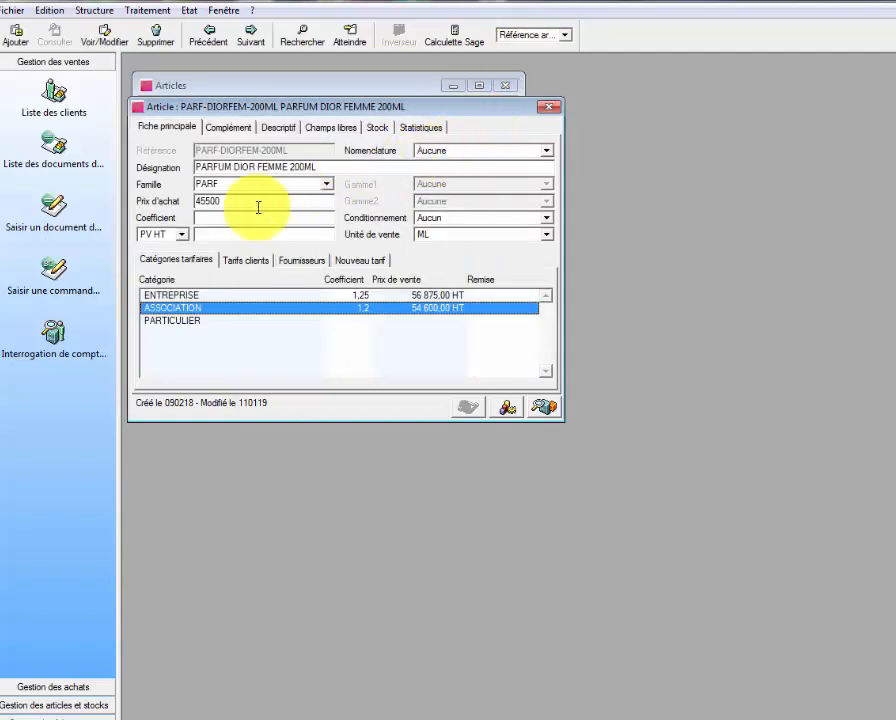
double_click(210, 330)
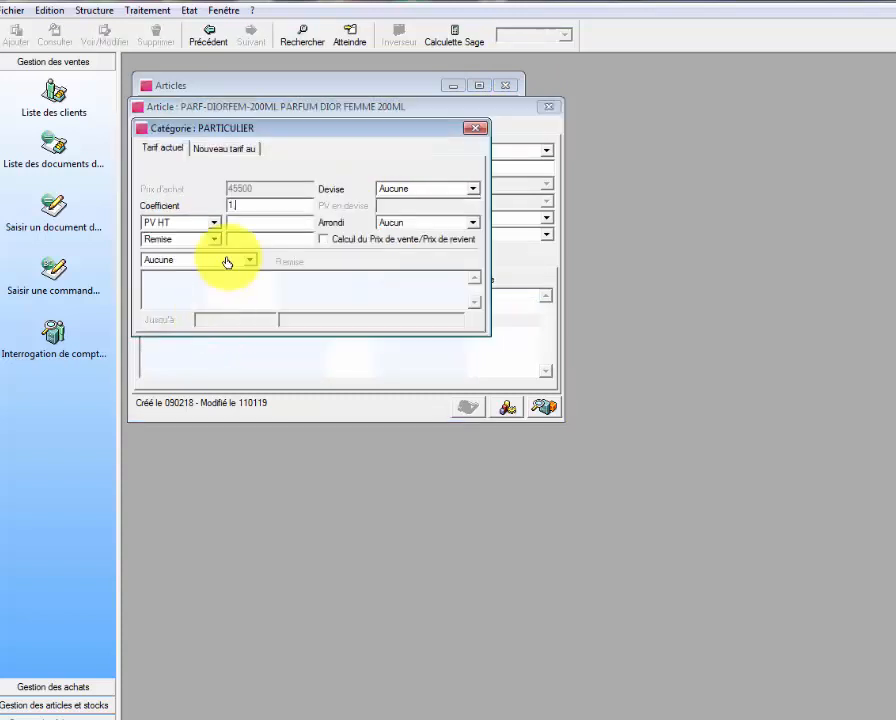
click(476, 129)
click(548, 106)
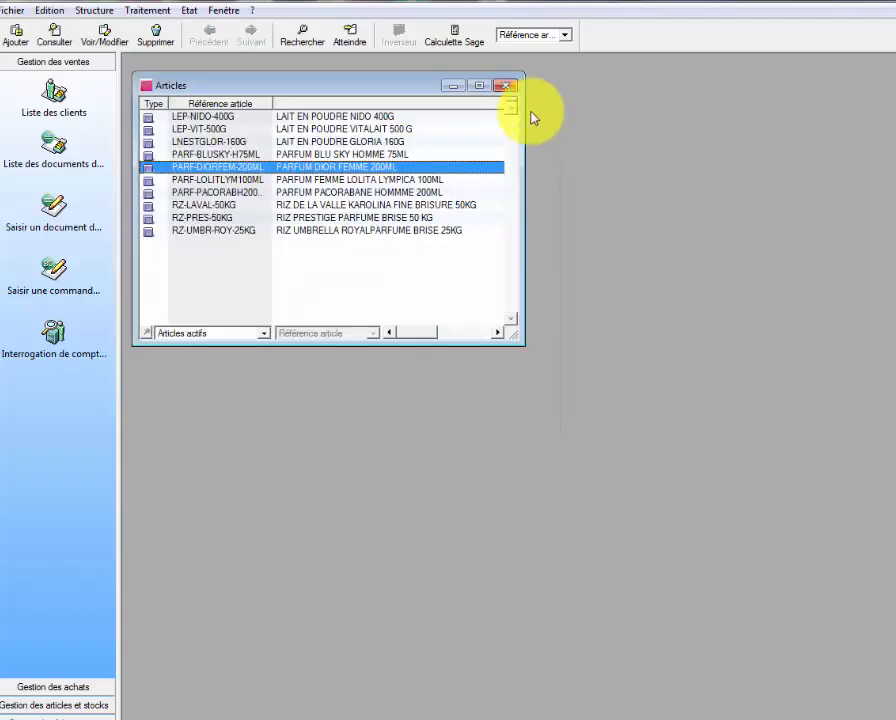
Set the coefficients of article PARF-LOLITLYM100ML to 1,24 for ENTREPRISE, 1,23 for ASSOCIATION and 1,2 for PARTICULIER, closing the record.
double_click(310, 180)
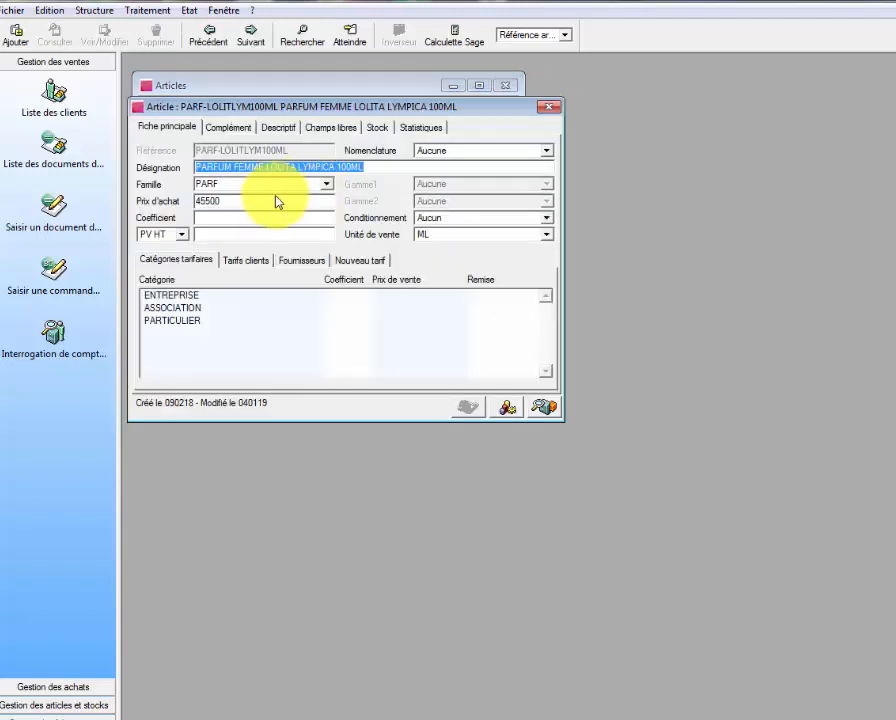
double_click(198, 297)
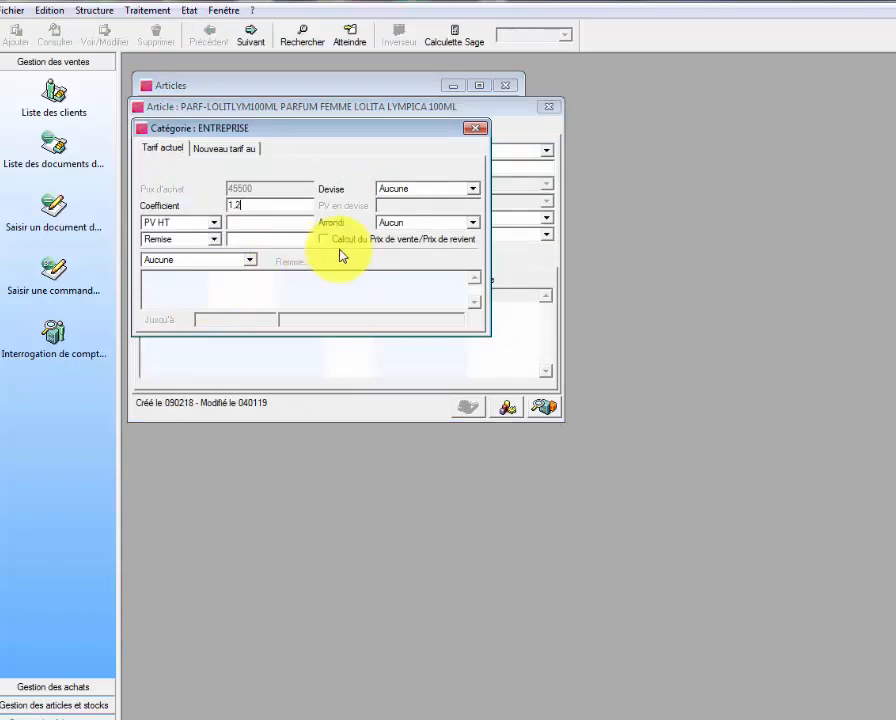
click(476, 129)
double_click(234, 311)
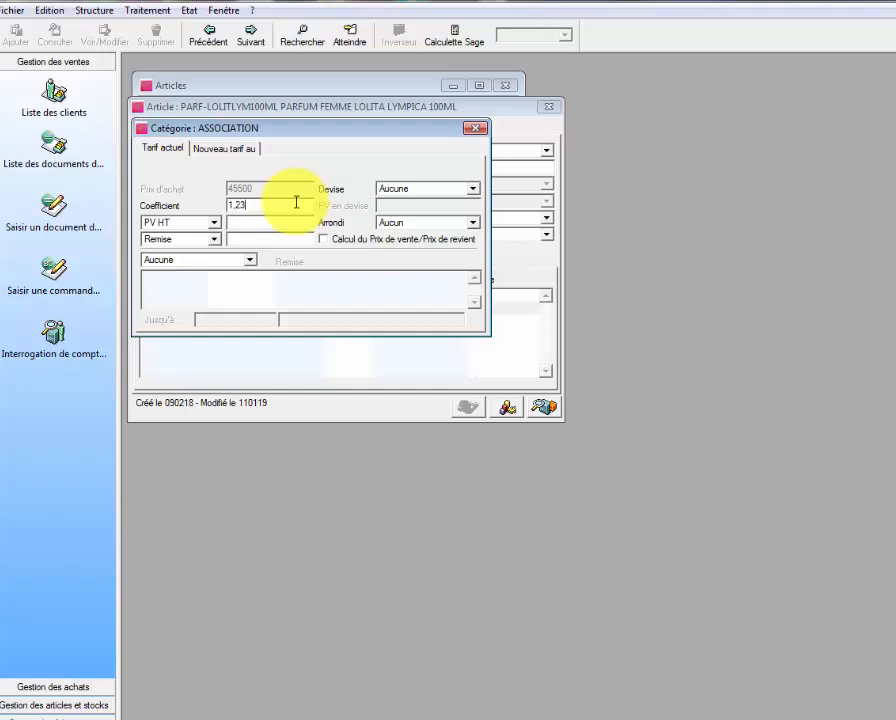
click(475, 129)
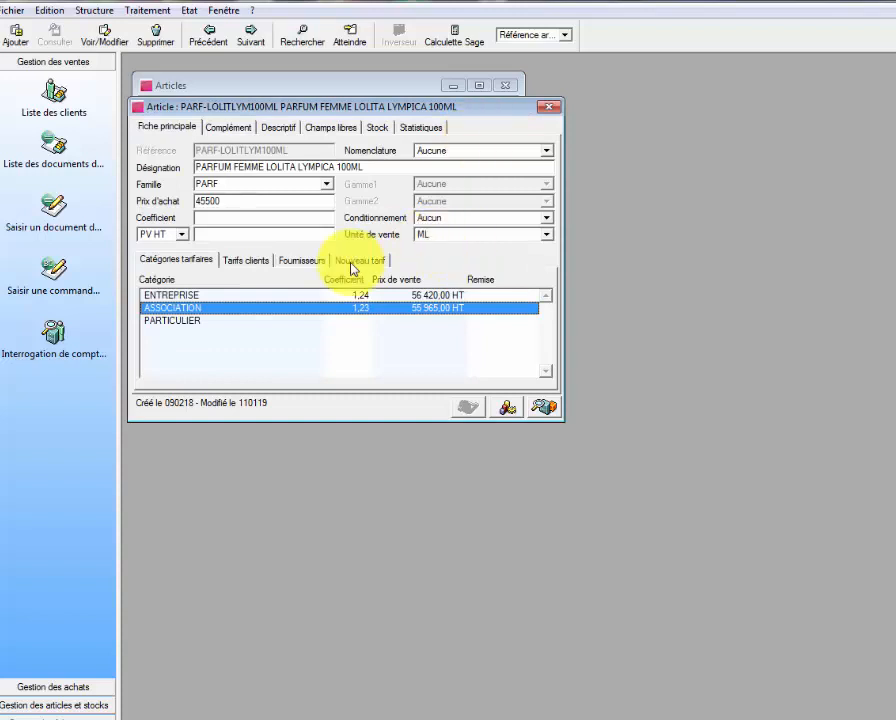
double_click(276, 321)
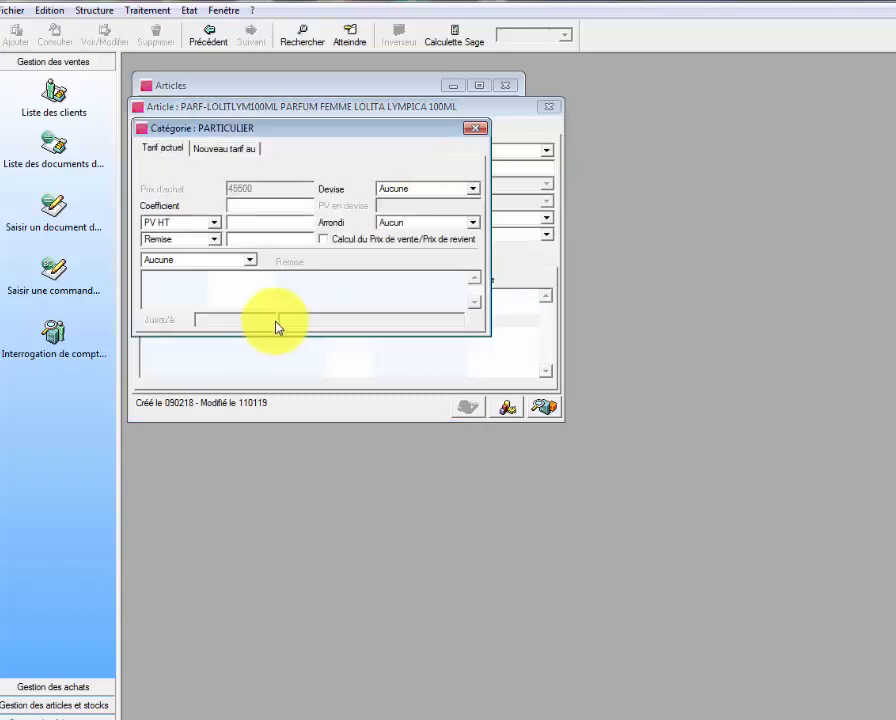
text(1,2)
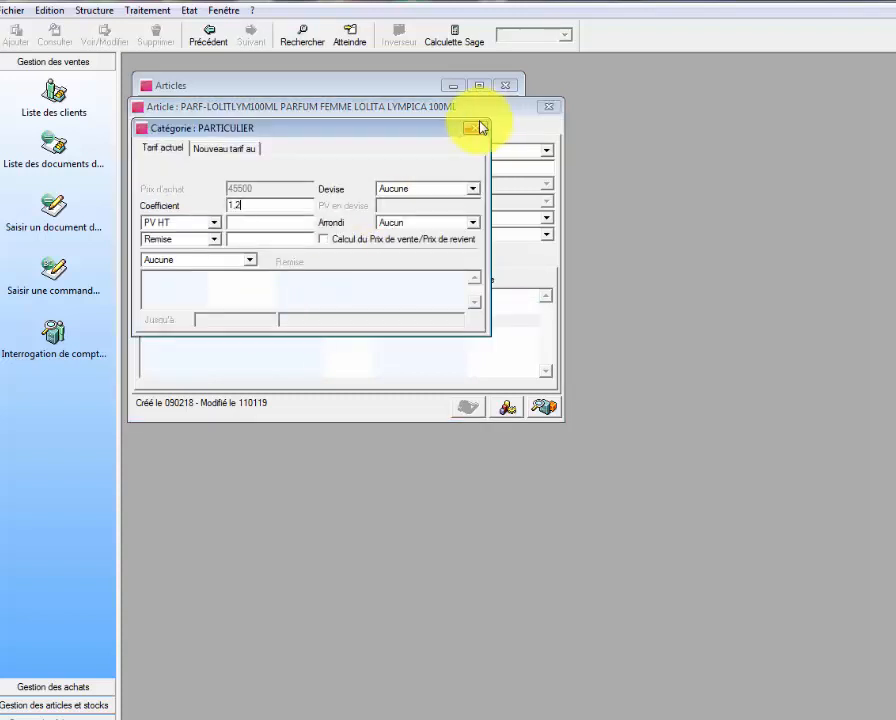
click(479, 128)
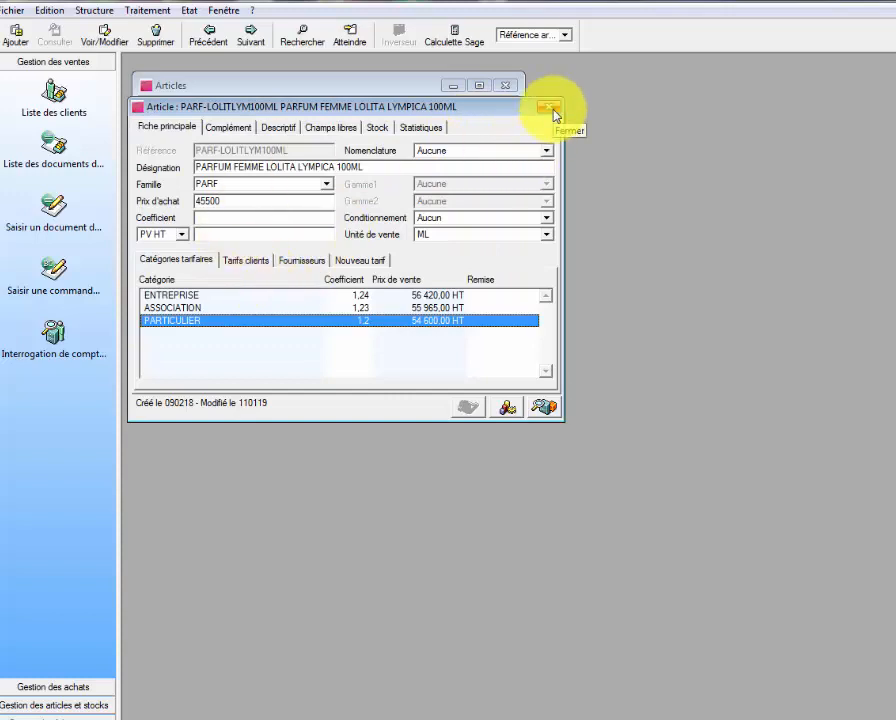
click(553, 114)
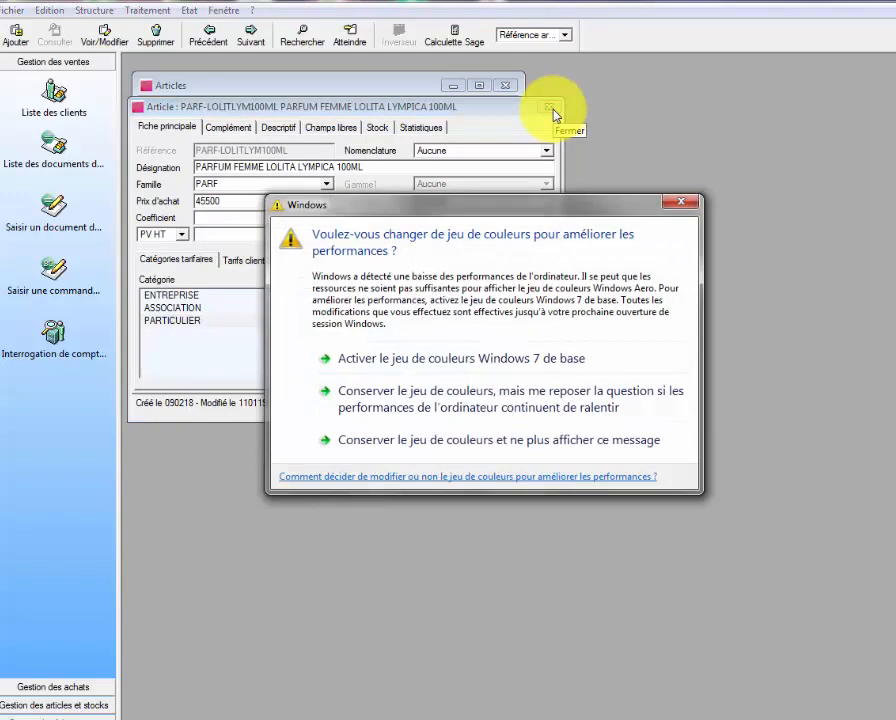
Set the coefficients of article PARF-PACORABH200ML to 1,27 for ENTREPRISE, 1,26 for ASSOCIATION and 1,23 for PARTICULIER, closing the record.
click(262, 193)
double_click(262, 193)
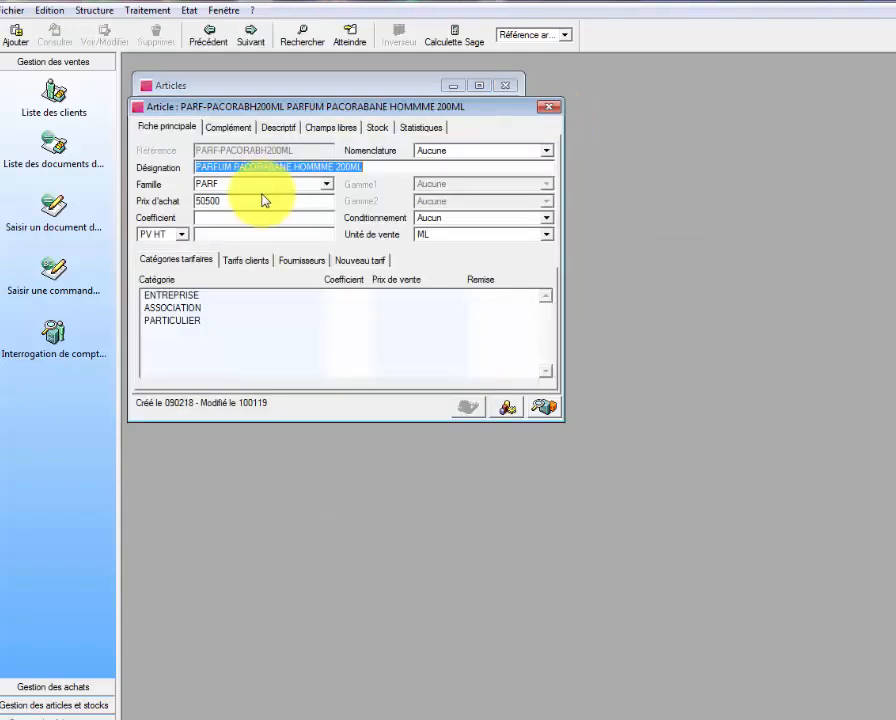
double_click(212, 298)
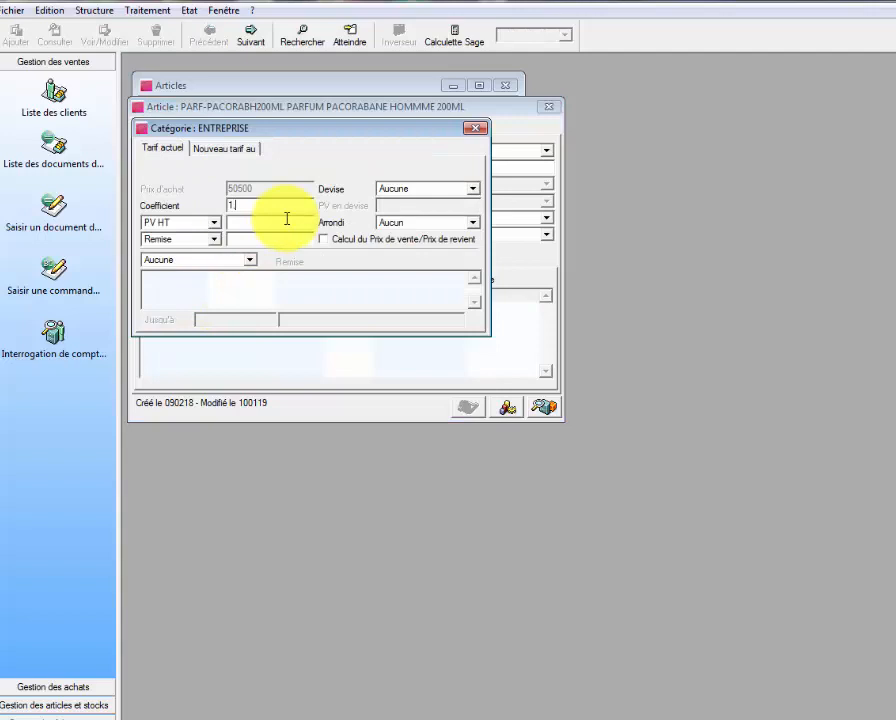
click(476, 129)
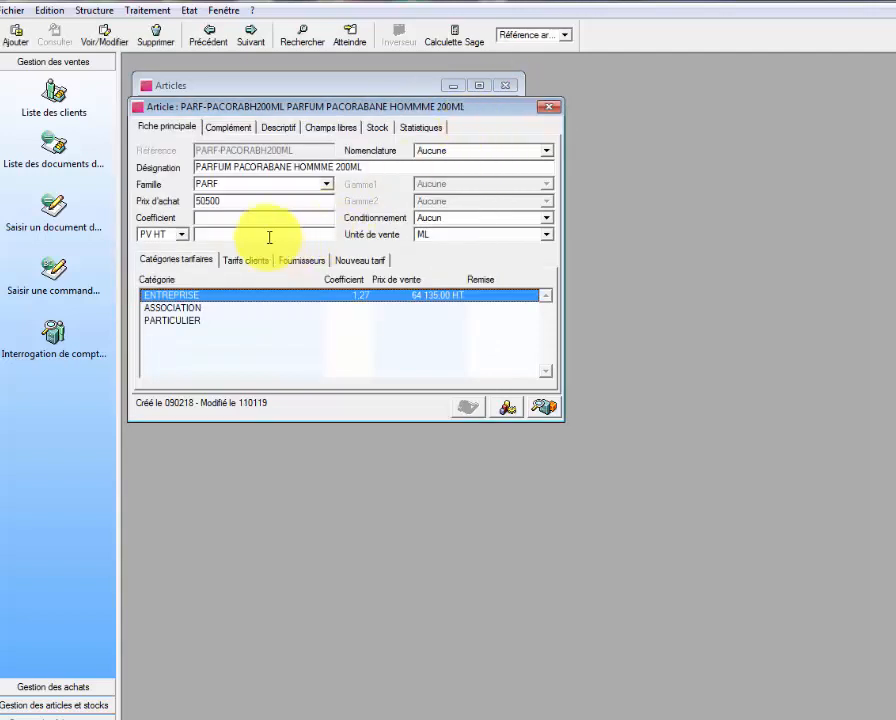
double_click(244, 309)
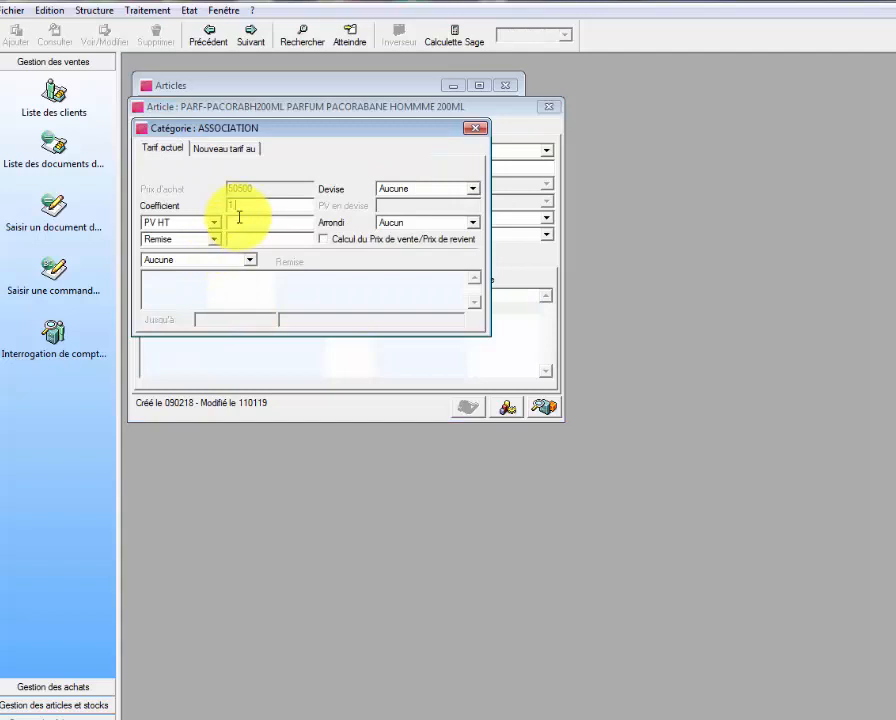
click(476, 129)
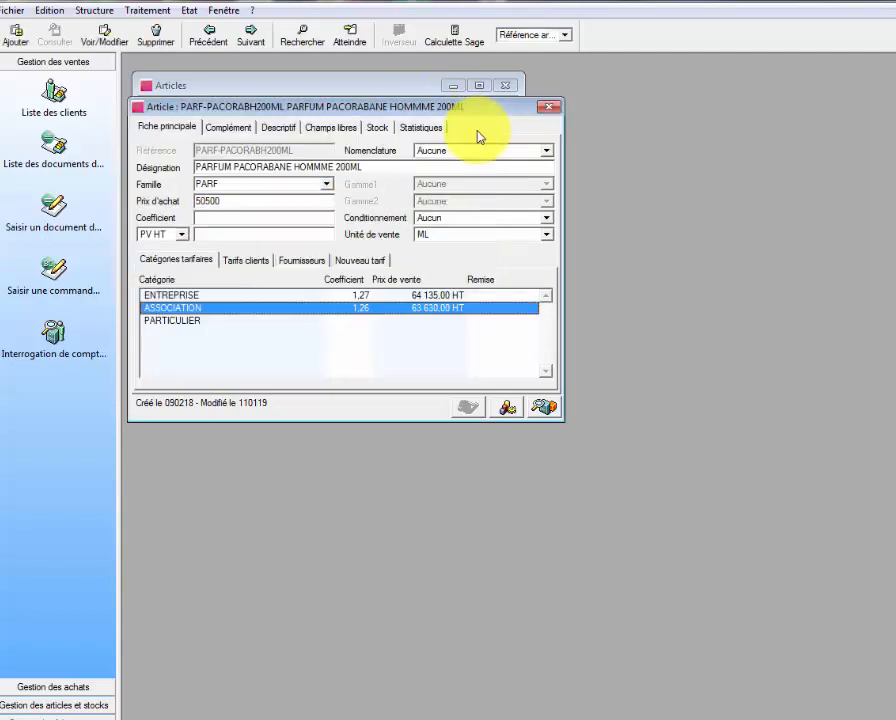
double_click(196, 322)
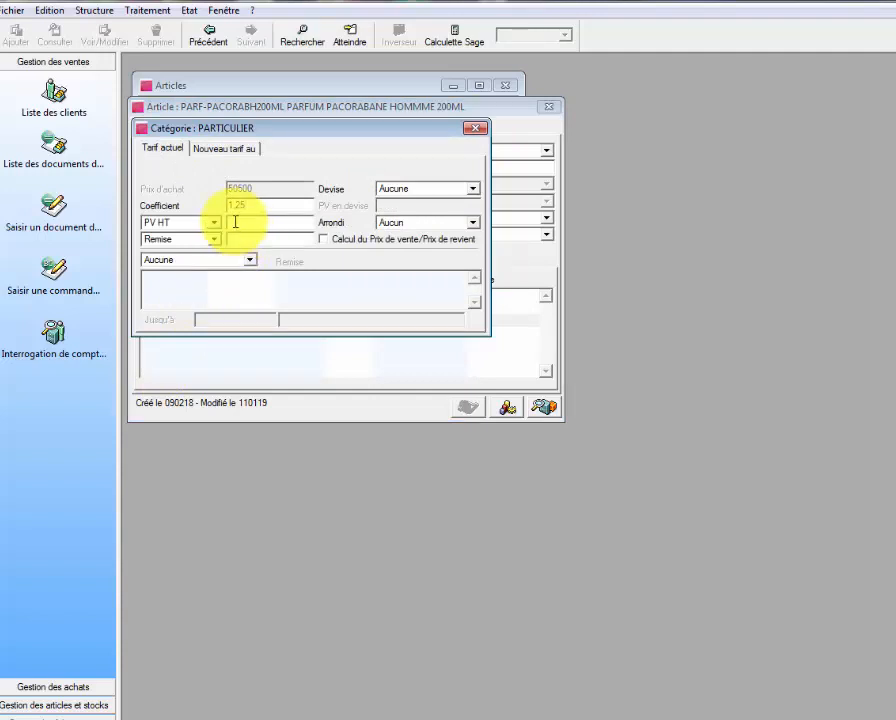
click(475, 128)
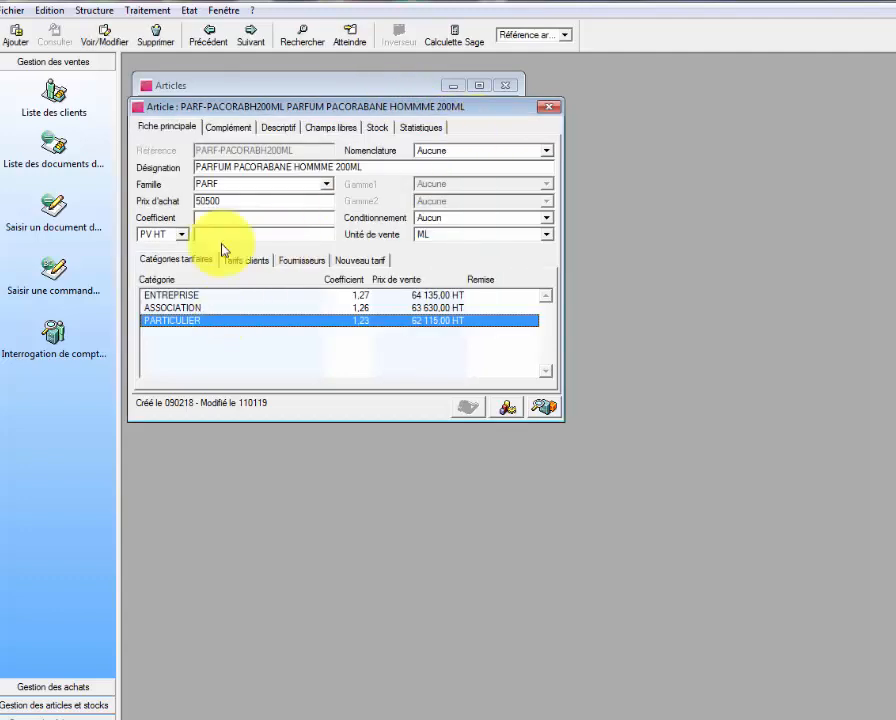
click(548, 107)
Set the coefficients of article RZ-LAVAL-50KG to 1,28 for ENTREPRISE, 1,24 for ASSOCIATION and 1,2 for PARTICULIER, closing the record.
double_click(233, 205)
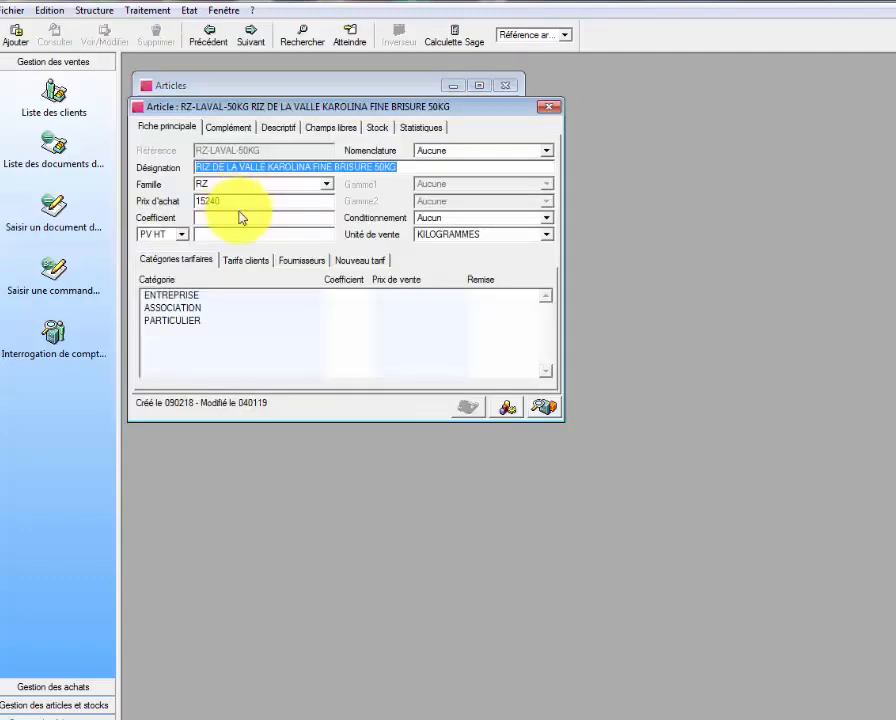
click(239, 217)
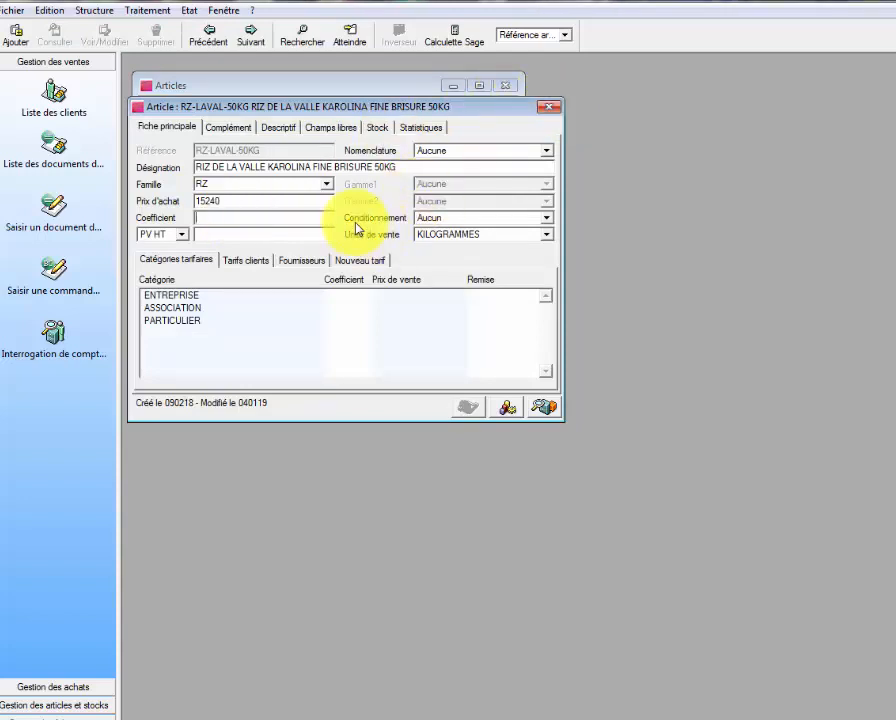
double_click(309, 298)
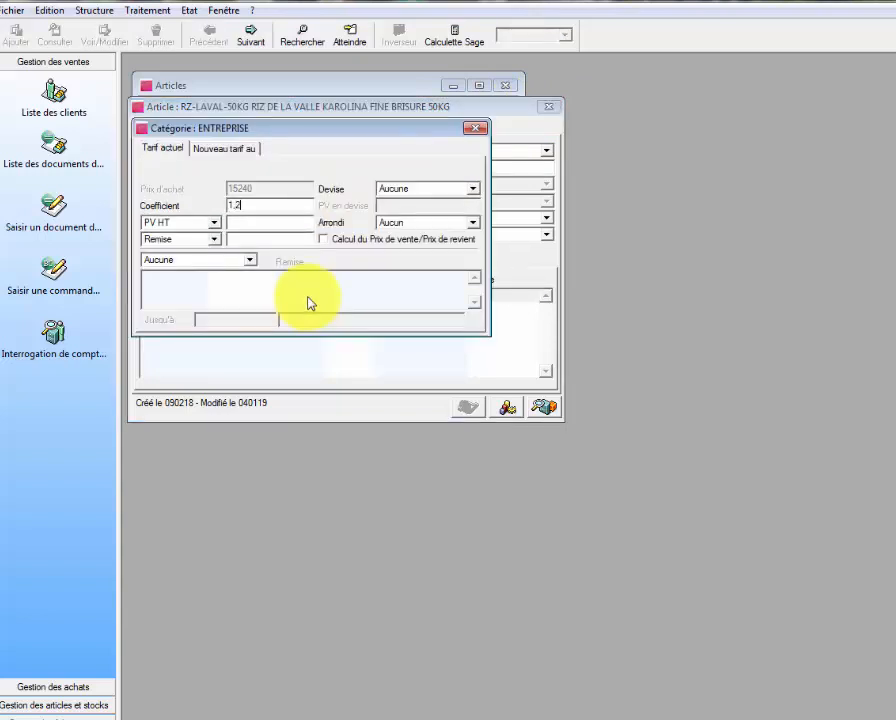
click(480, 131)
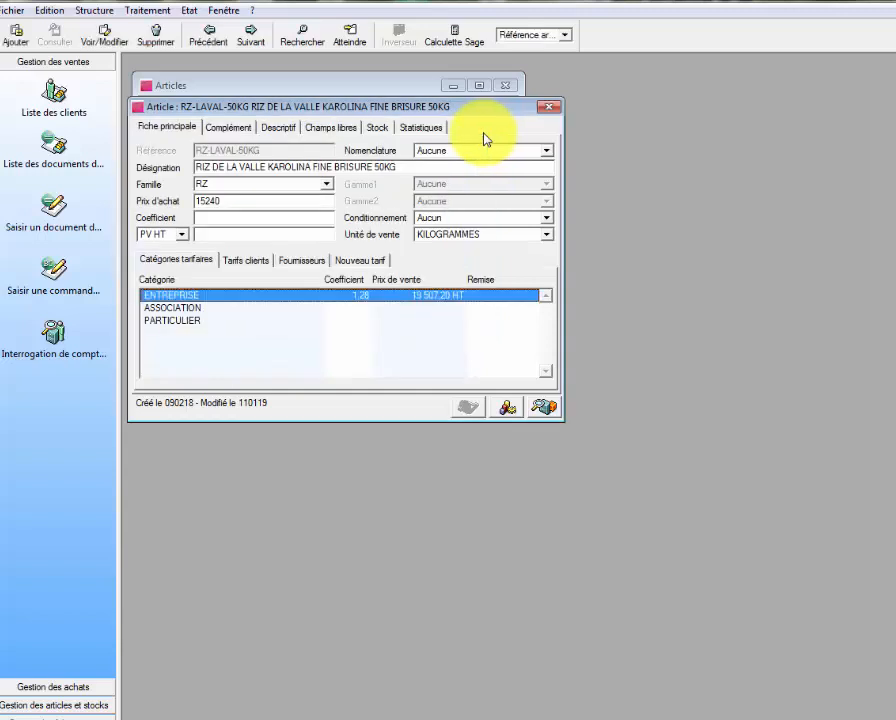
double_click(250, 306)
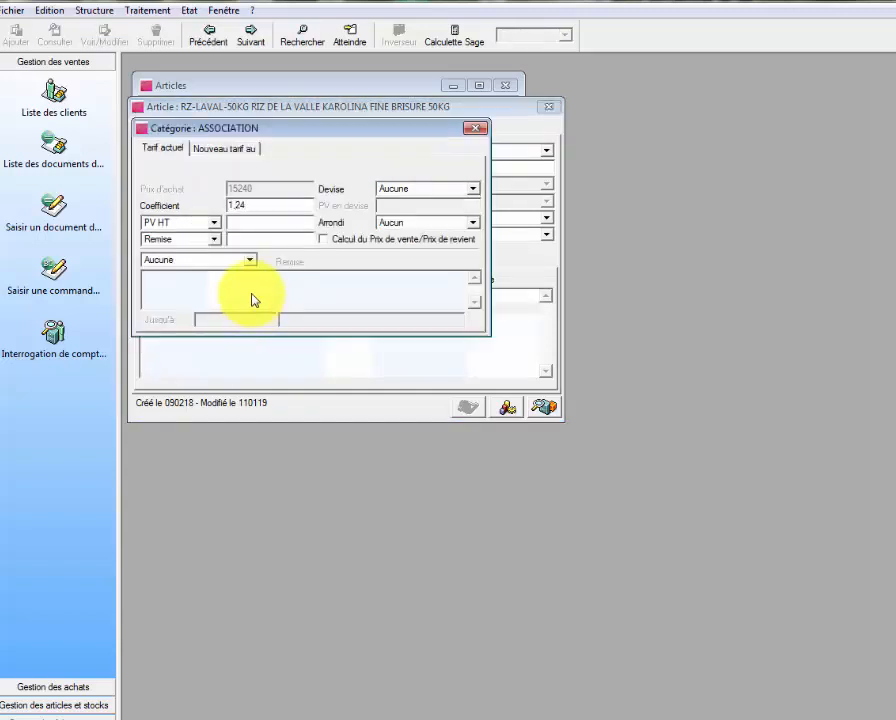
click(475, 129)
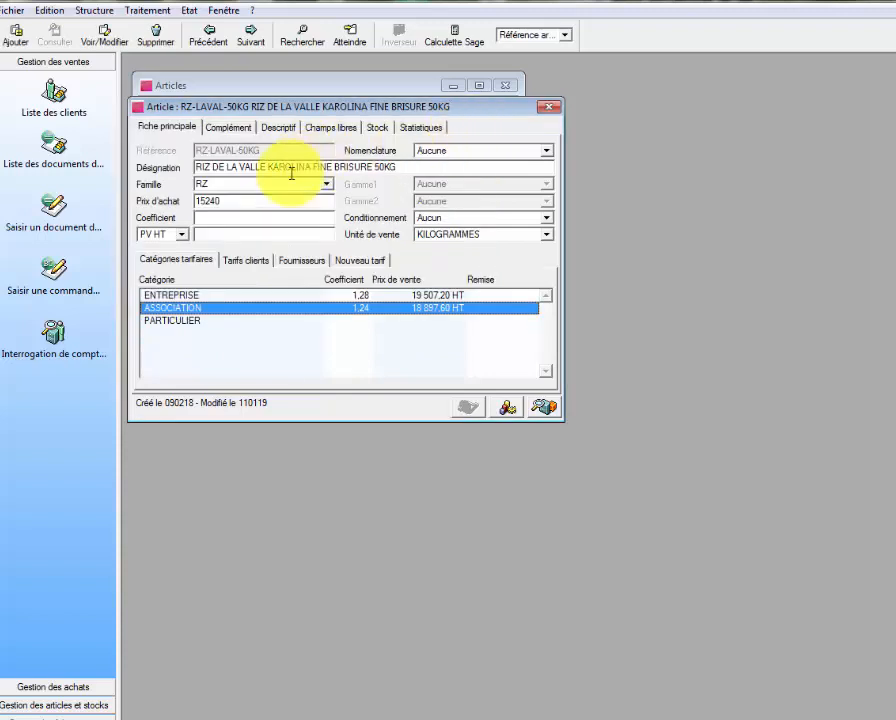
double_click(240, 324)
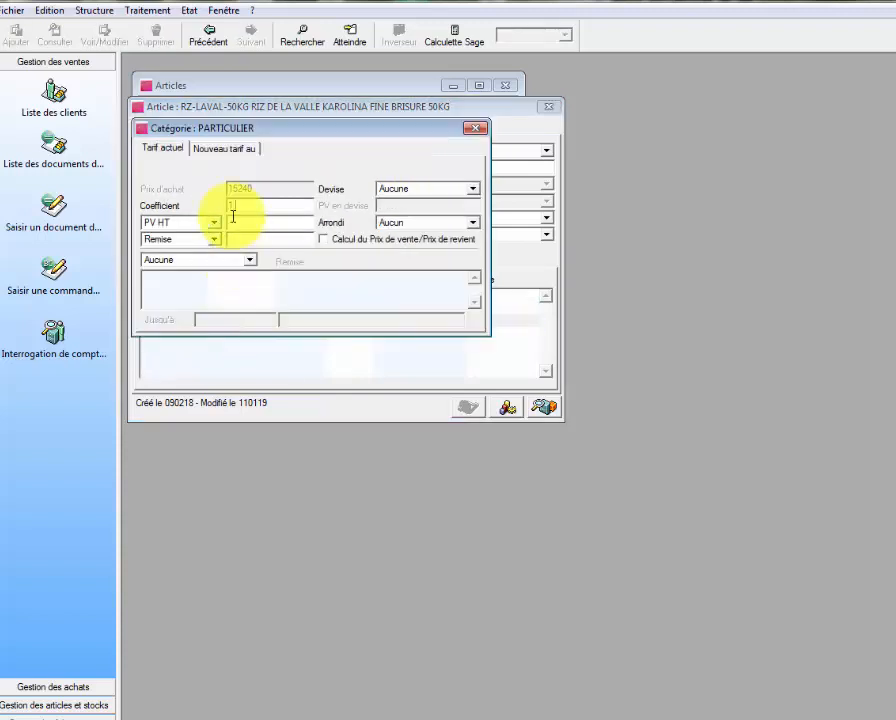
click(475, 129)
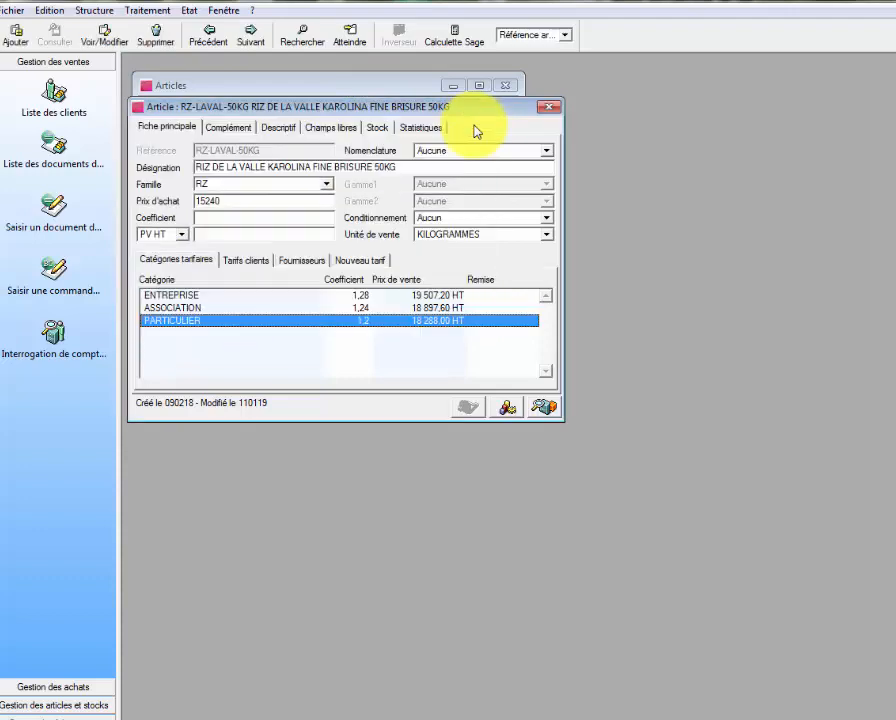
click(548, 107)
Set the coefficients of article RZ-PRES-50KG to 1,3 for ENTREPRISE, 1,2 for ASSOCIATION and 1,1 for PARTICULIER, closing the record.
double_click(320, 217)
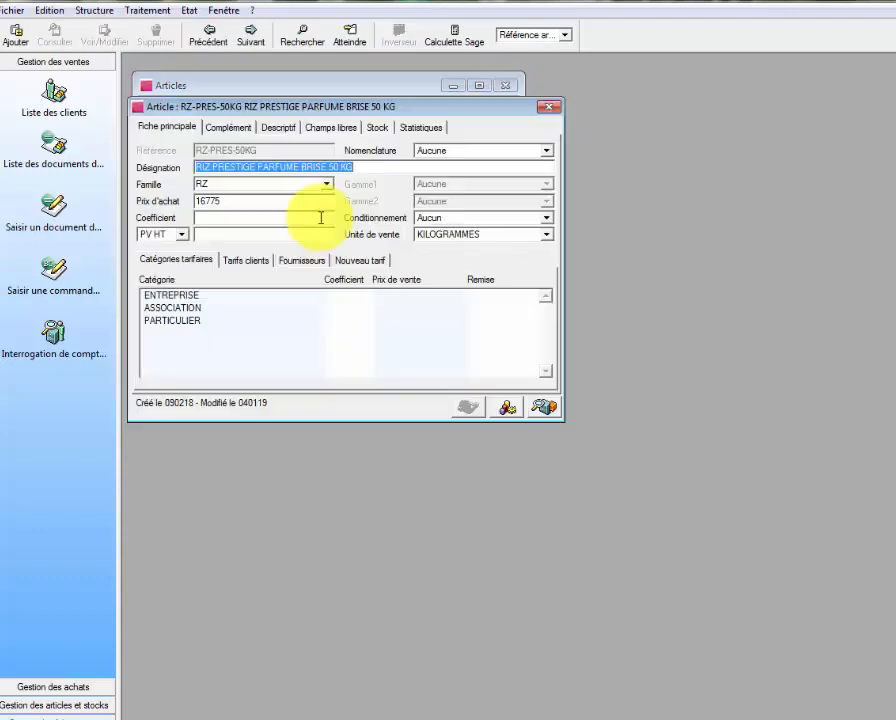
double_click(208, 297)
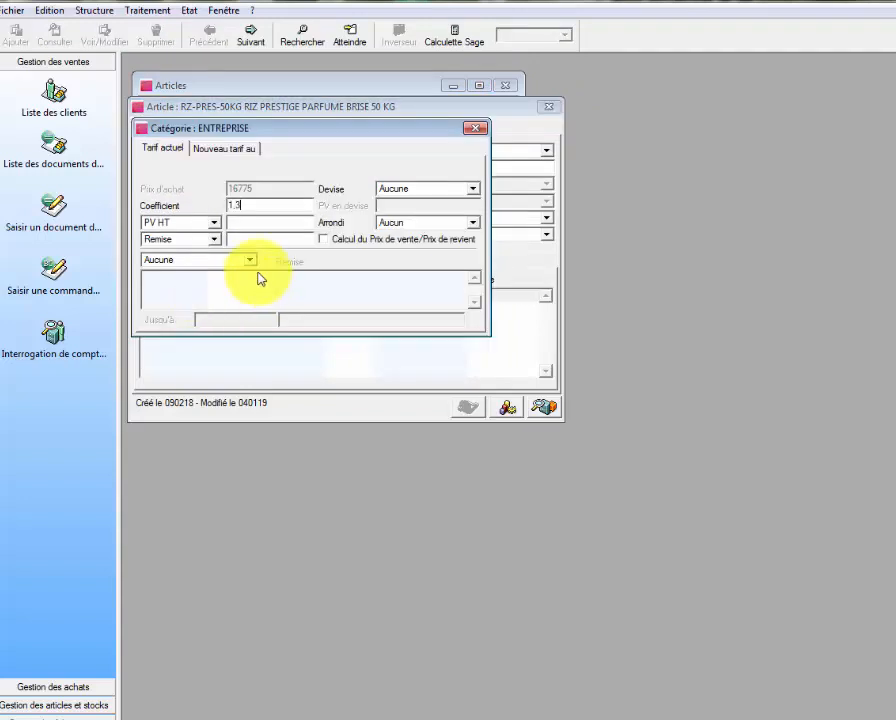
click(476, 128)
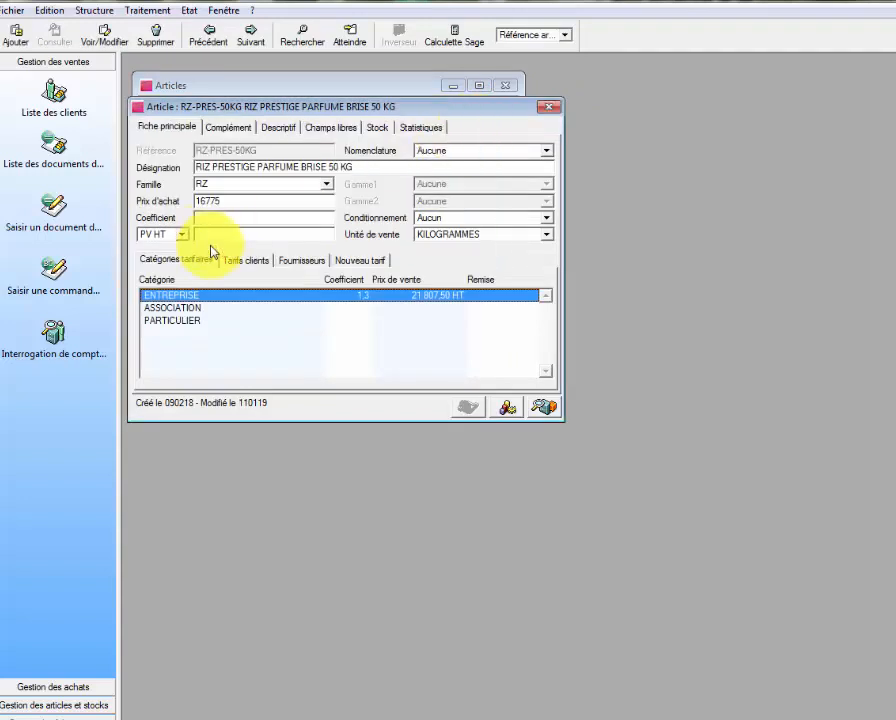
double_click(236, 308)
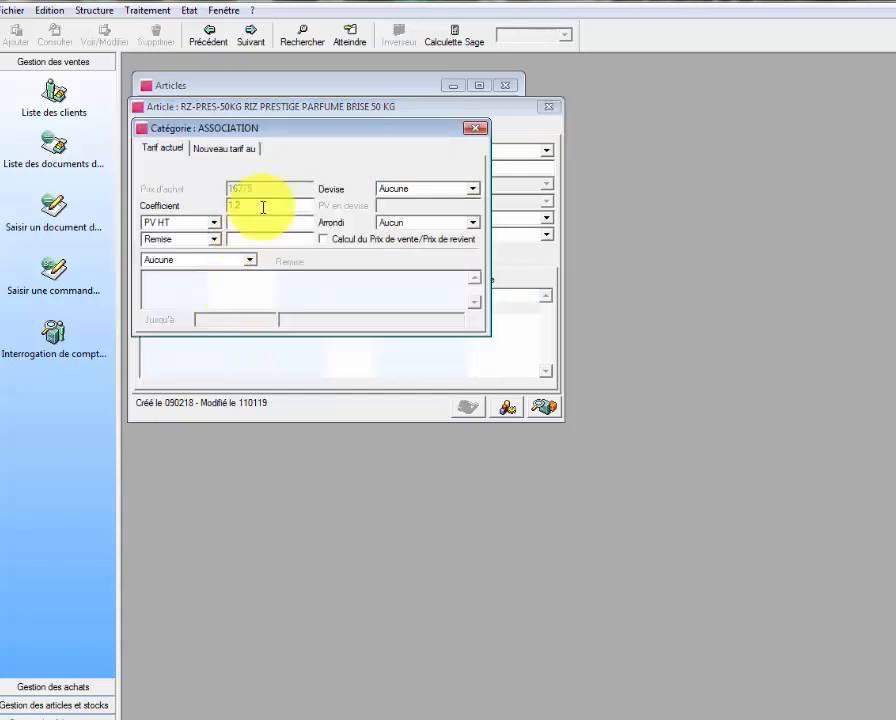
click(477, 128)
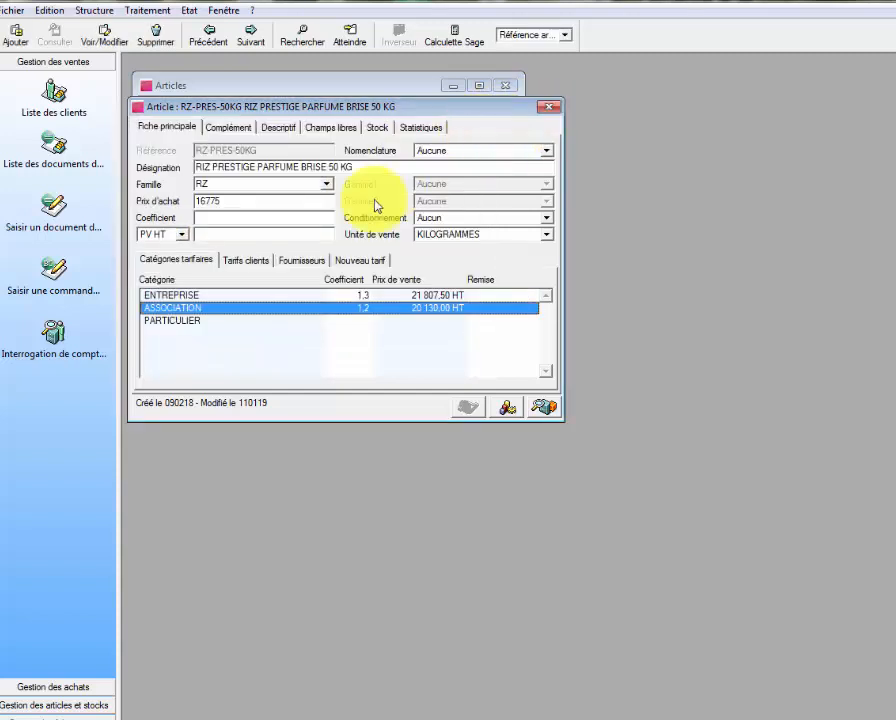
double_click(246, 320)
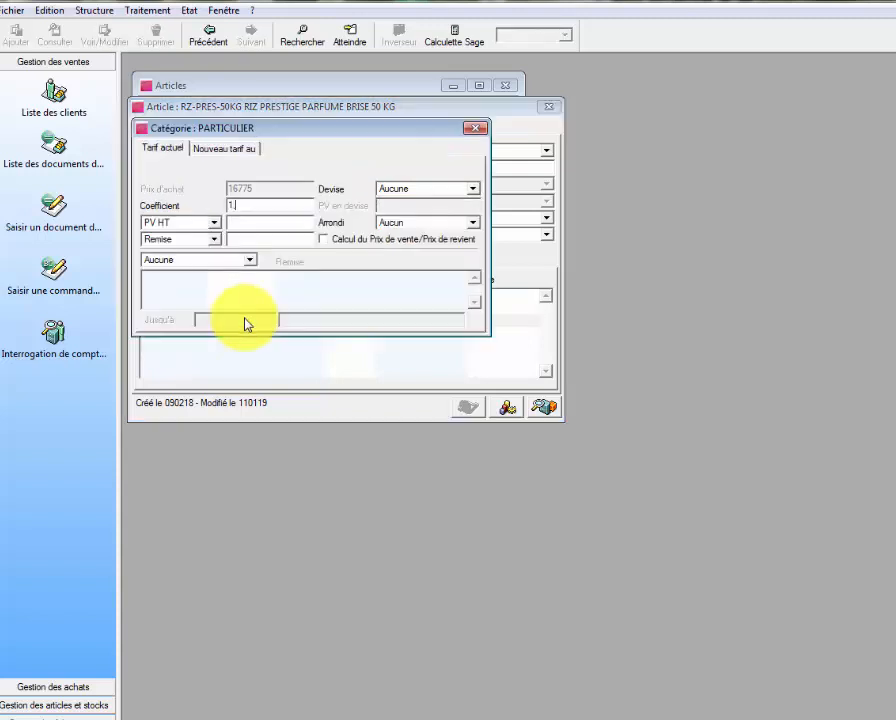
click(477, 128)
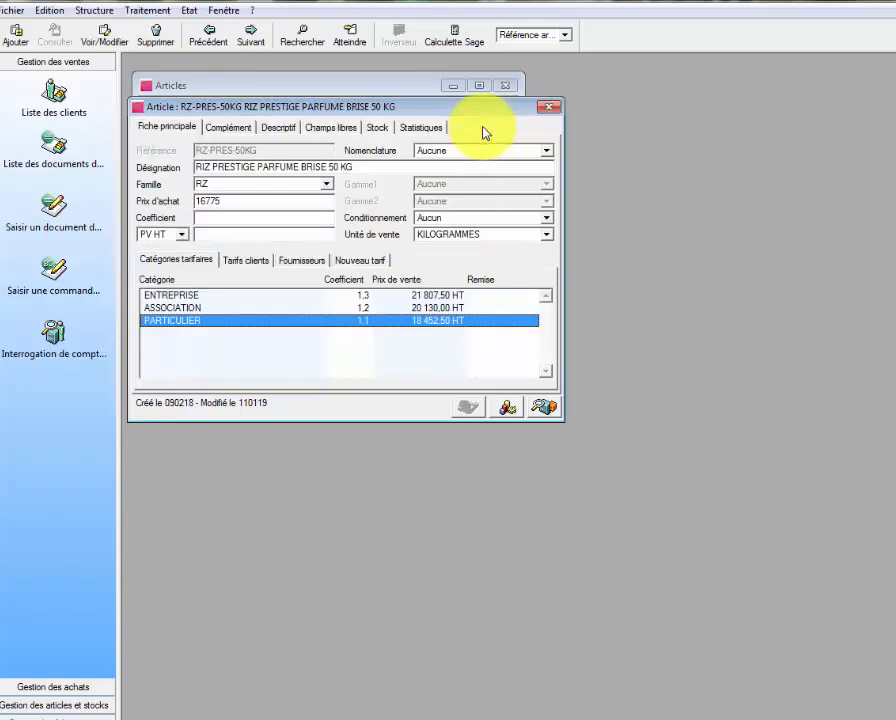
click(547, 106)
Set the coefficients of article RZ-UMBR-ROY-25KG to 1,4 for ENTREPRISE, 1,3 for ASSOCIATION and 1,2 for PARTICULIER, closing the record and article list.
double_click(293, 231)
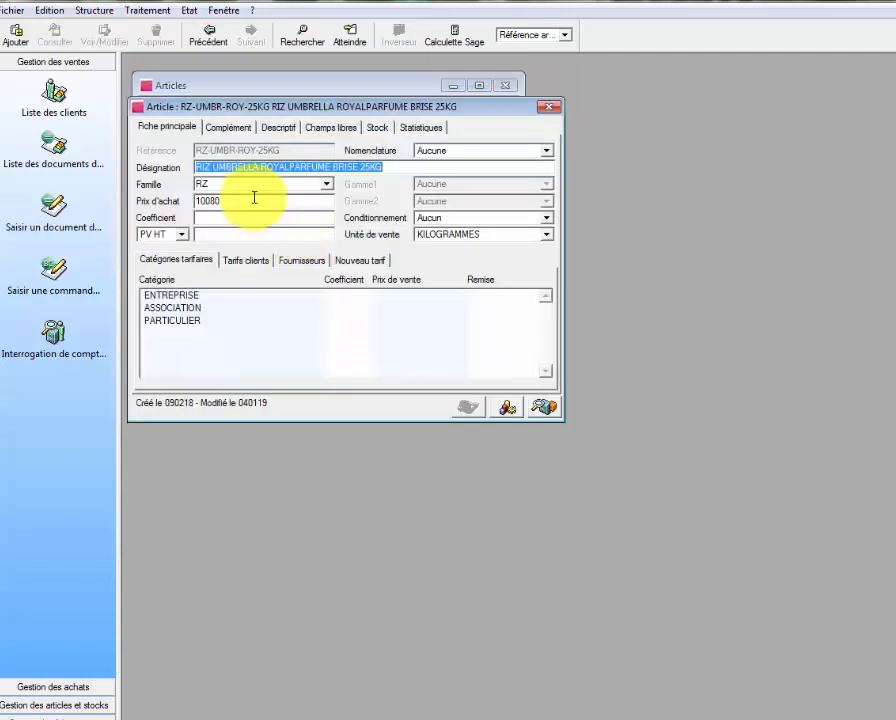
click(258, 216)
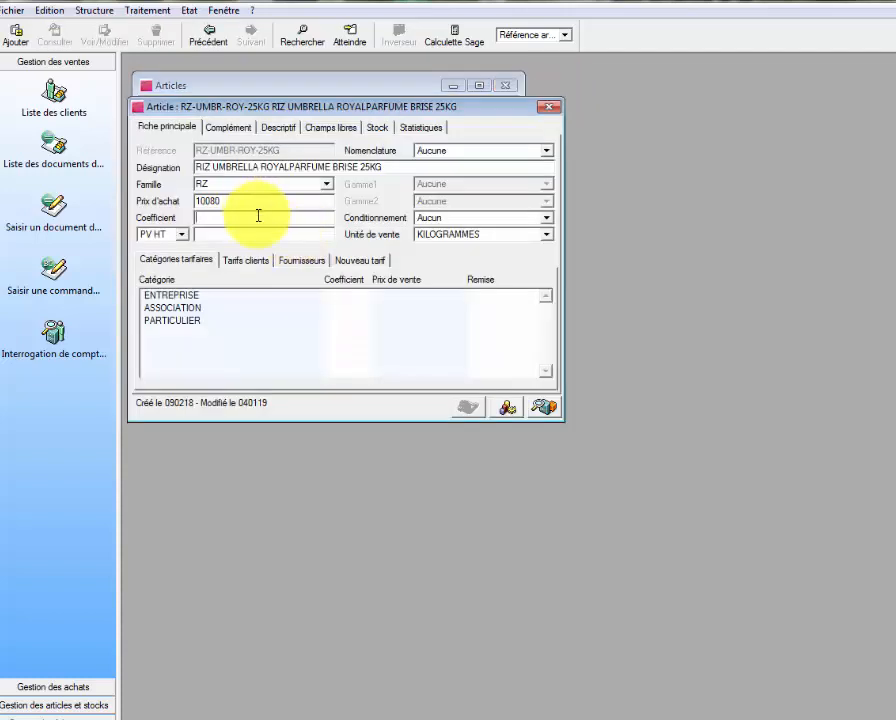
double_click(225, 296)
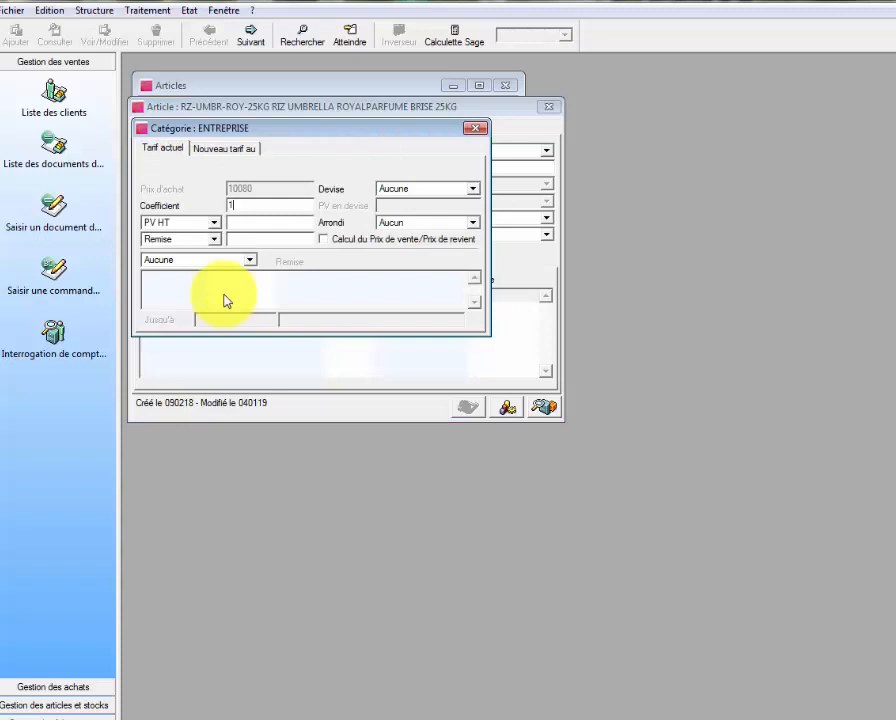
click(475, 128)
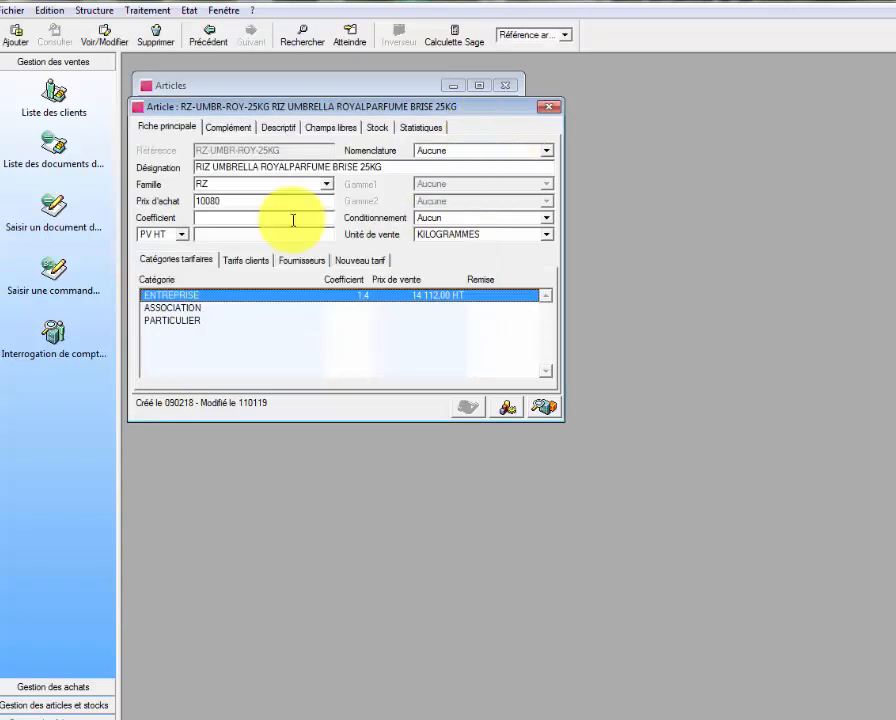
double_click(221, 308)
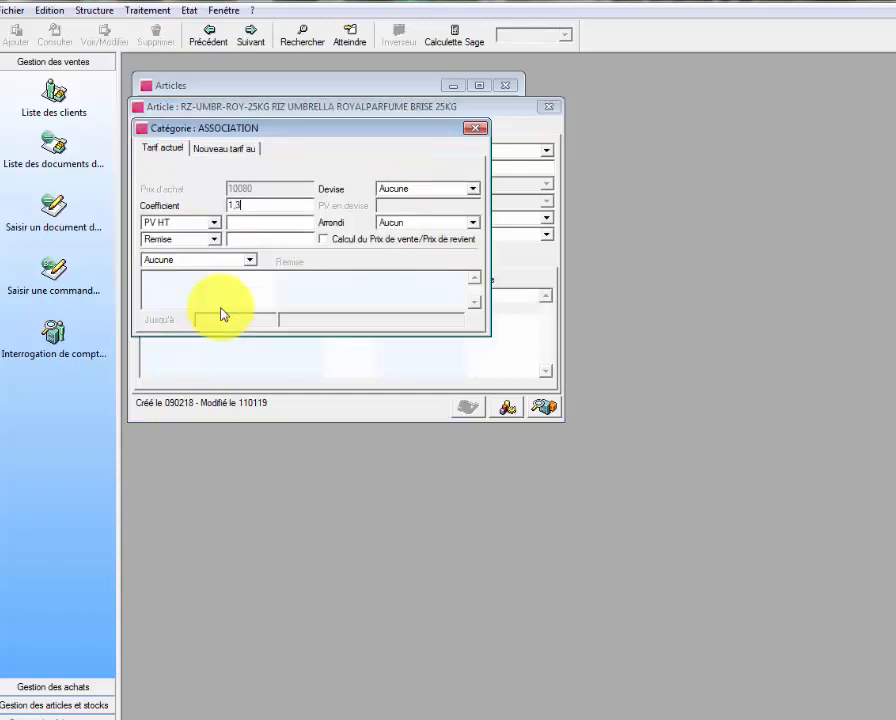
click(475, 130)
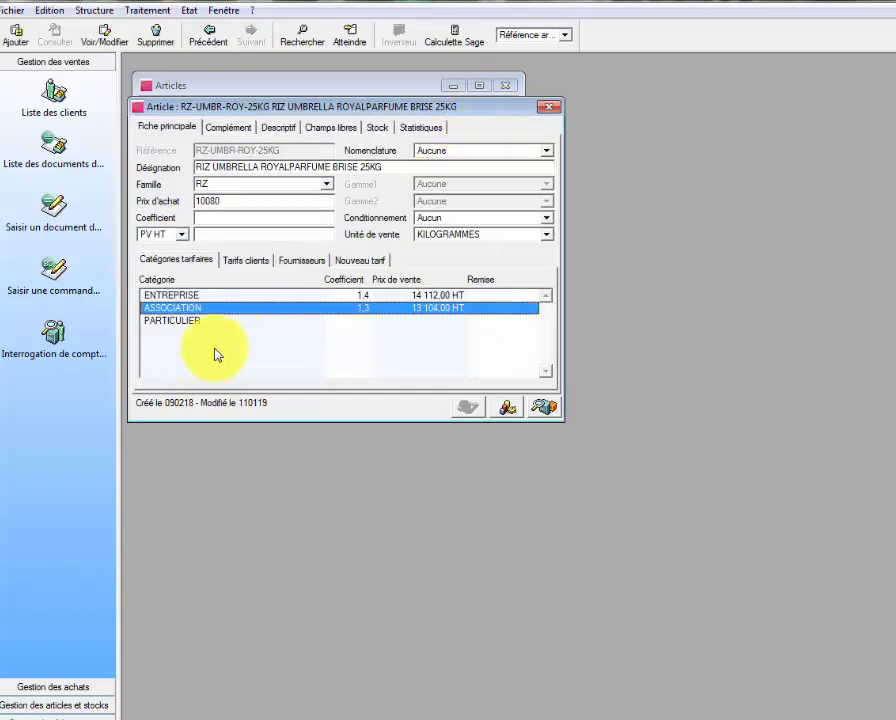
double_click(210, 322)
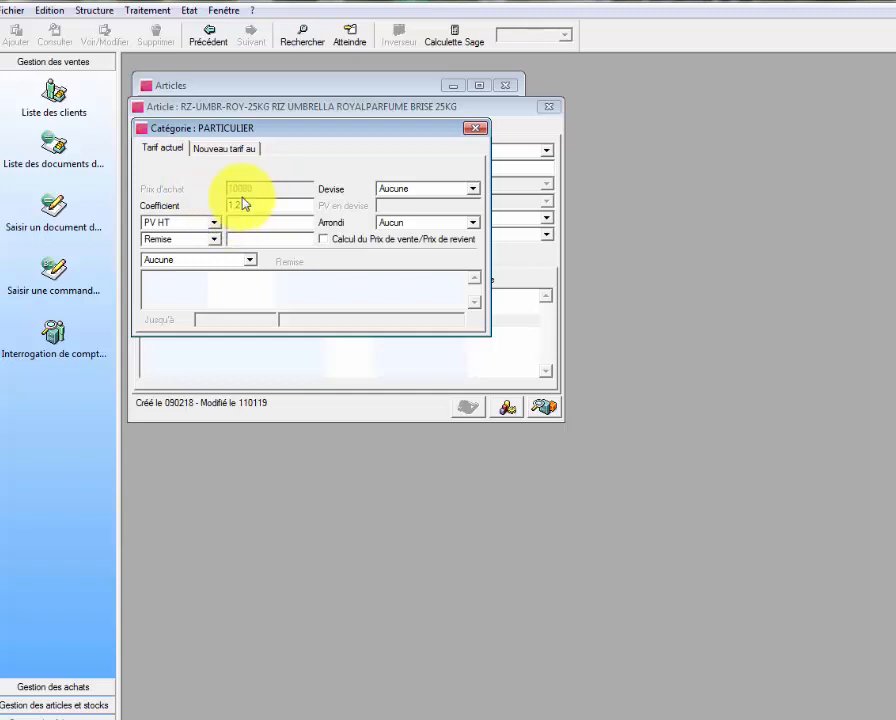
click(477, 133)
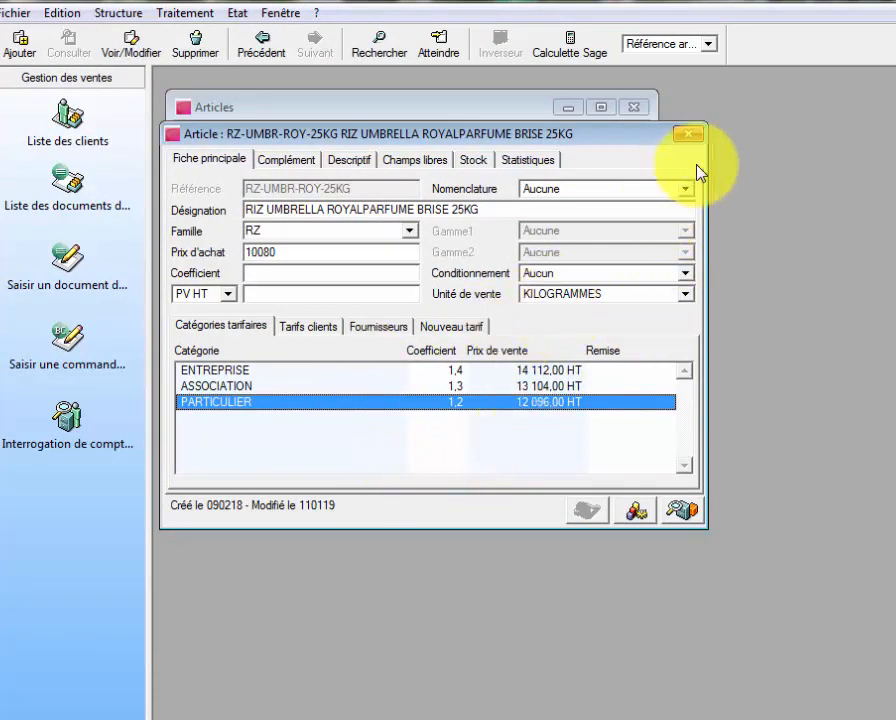
click(690, 136)
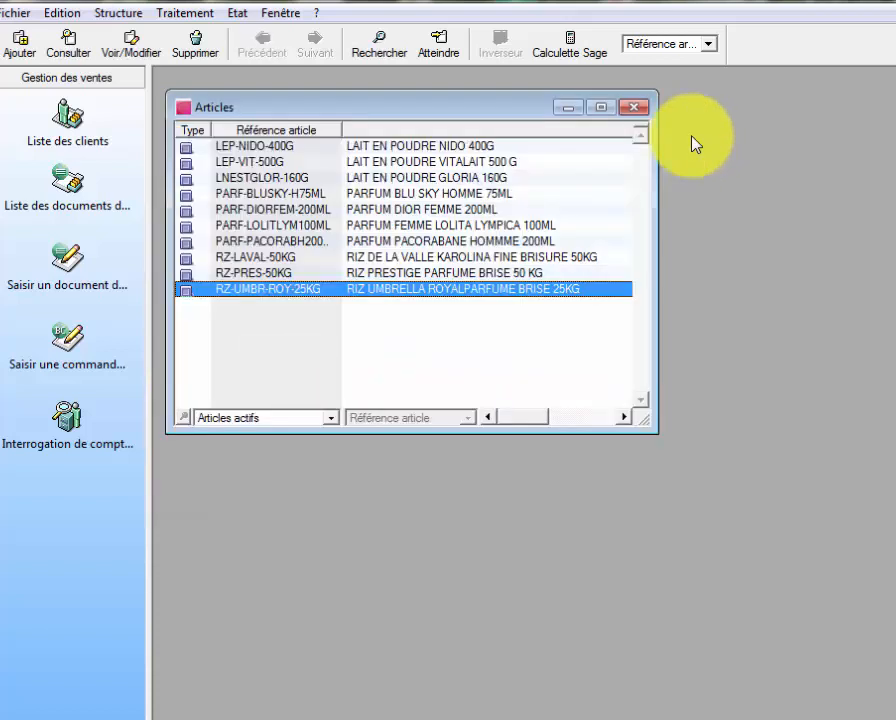
click(635, 112)
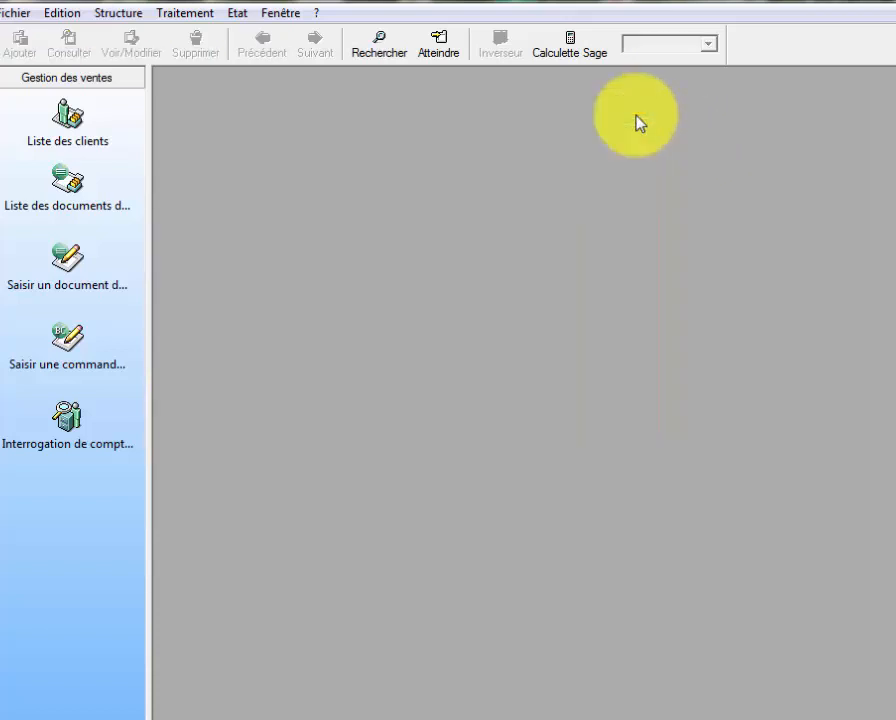
Open the COMMISSION 1 record from the commission scales (Barèmes).
click(18, 14)
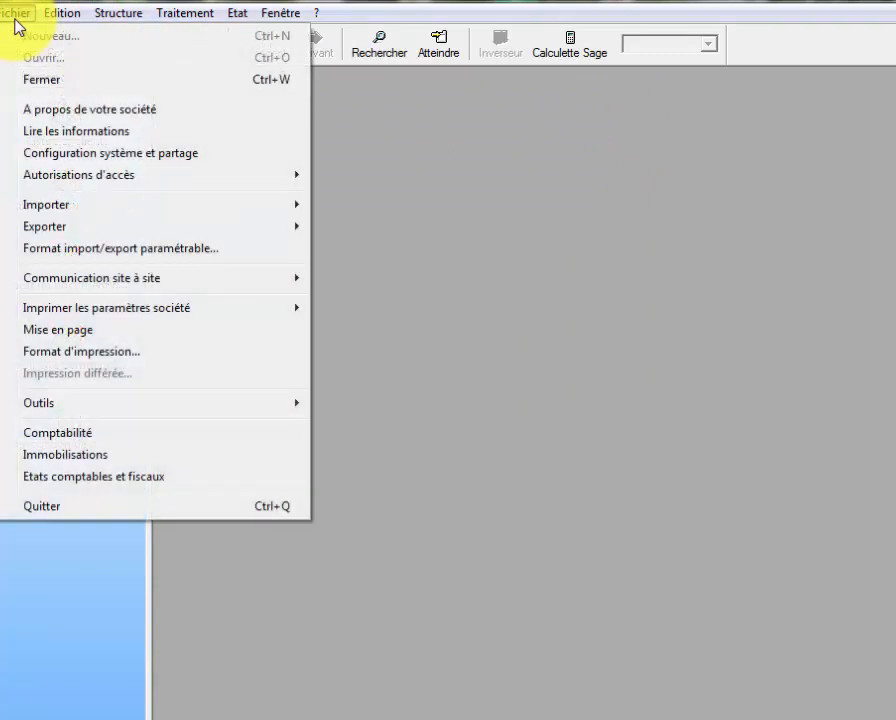
mouse_move(108, 22)
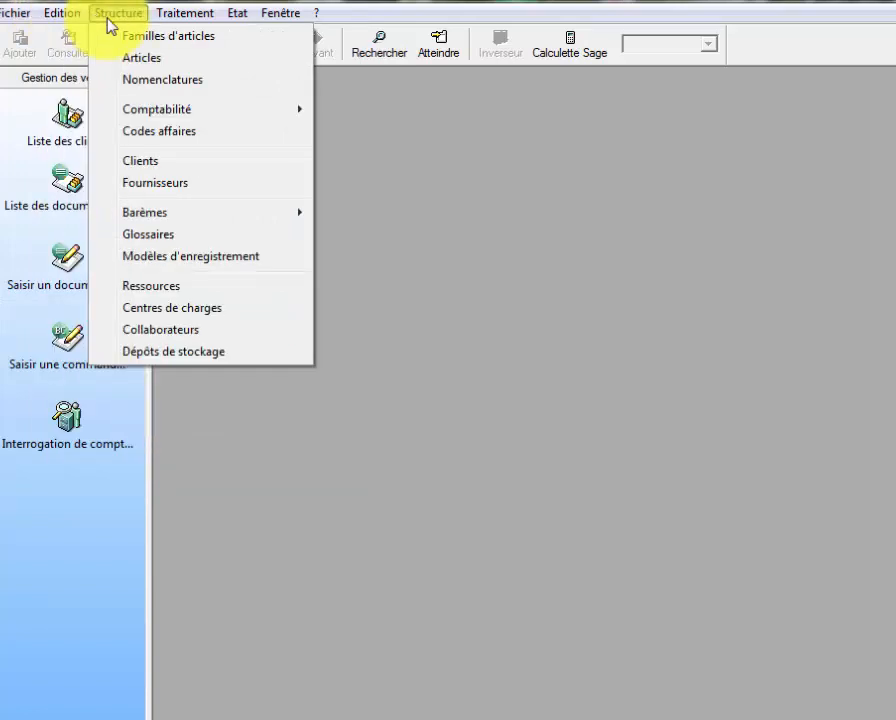
mouse_move(197, 218)
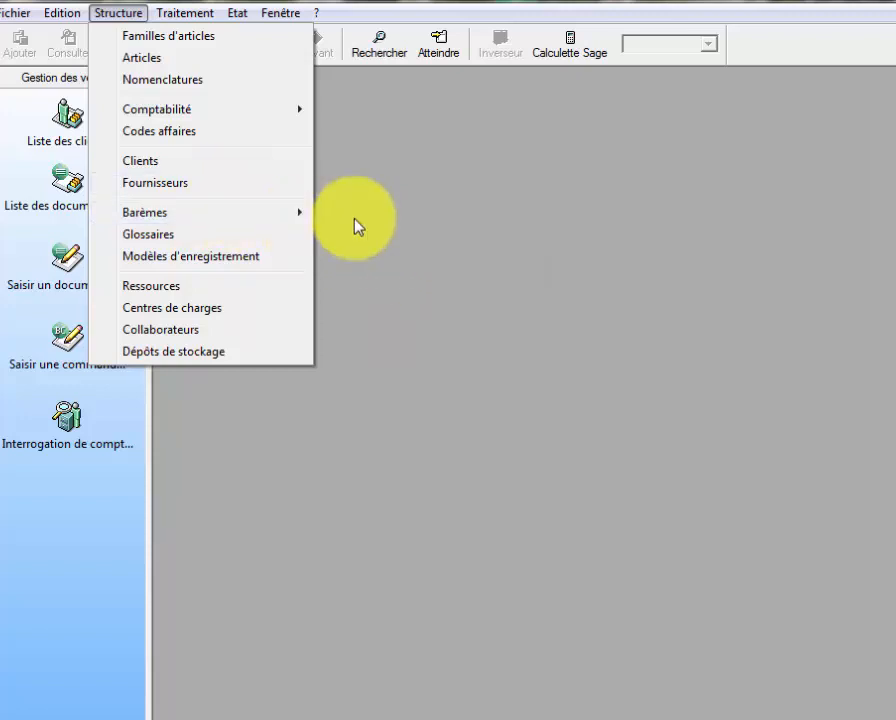
mouse_move(304, 219)
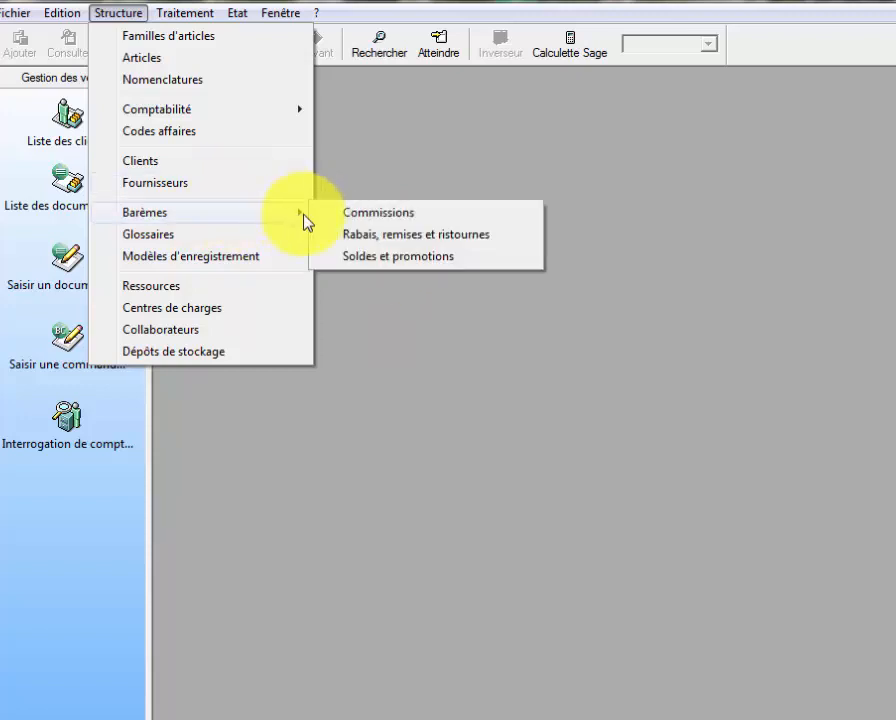
click(359, 216)
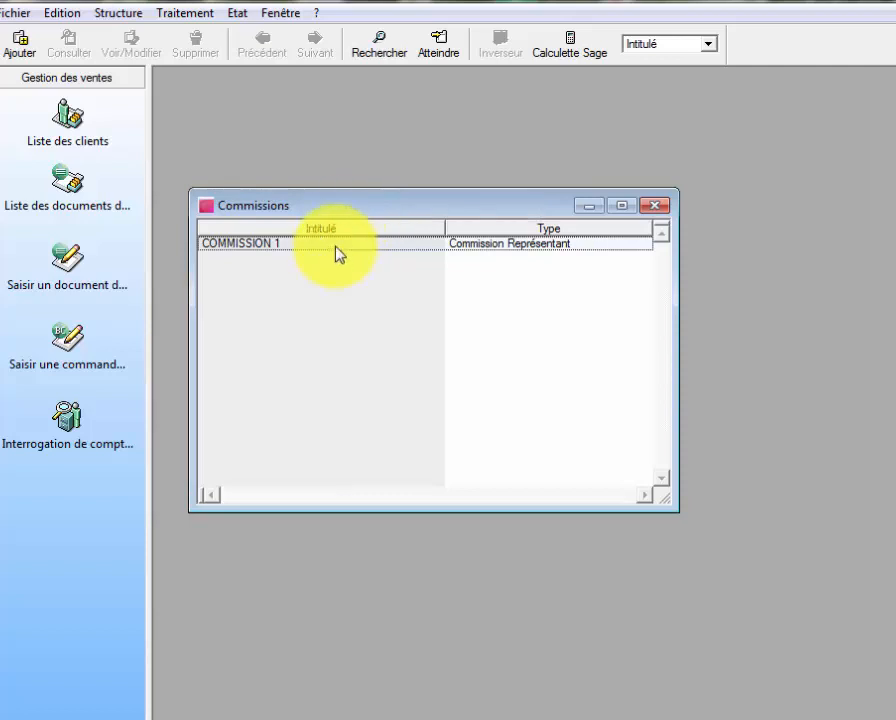
click(336, 246)
double_click(336, 246)
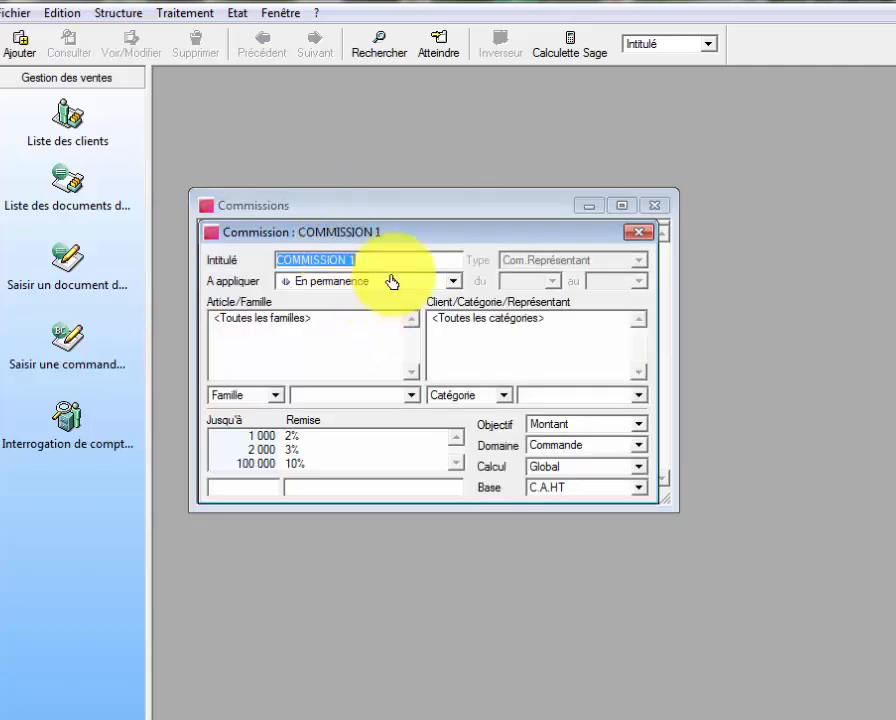
Clear the commission's title and delete all three of its existing discount tiers.
key(Delete)
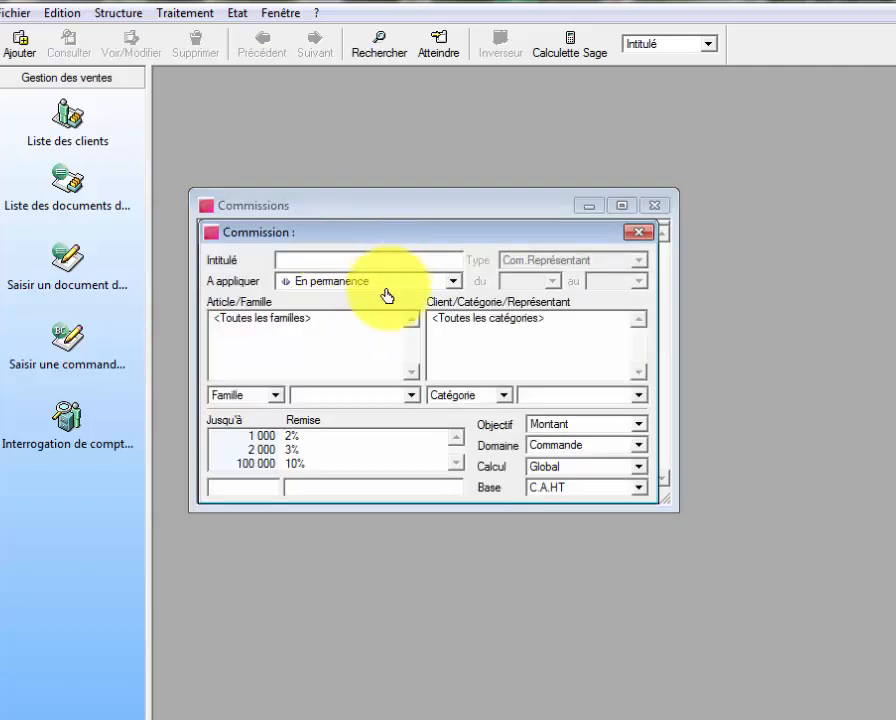
click(302, 463)
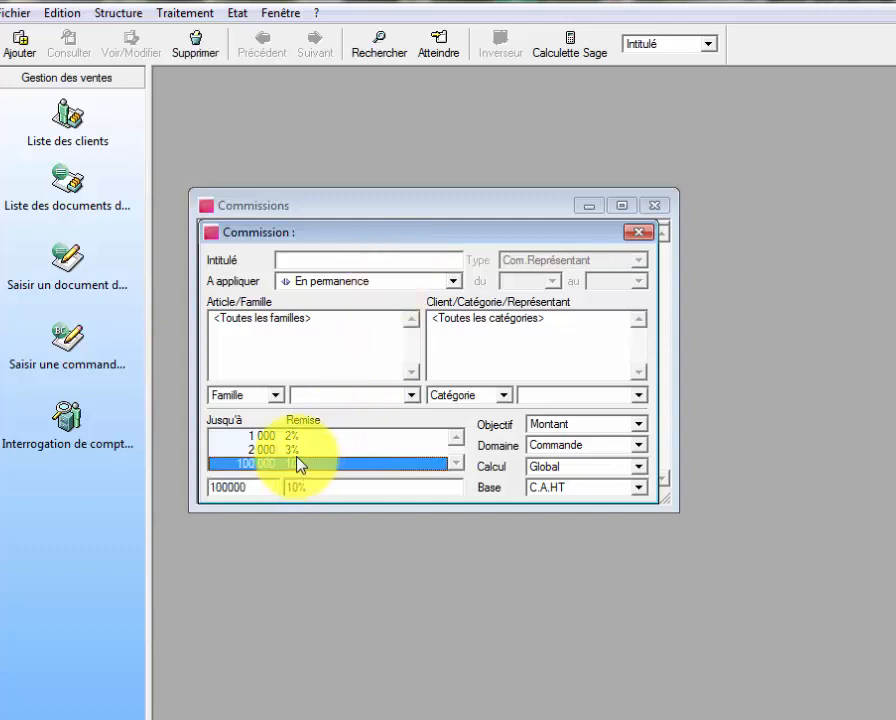
shift+click(292, 449)
shift+click(290, 438)
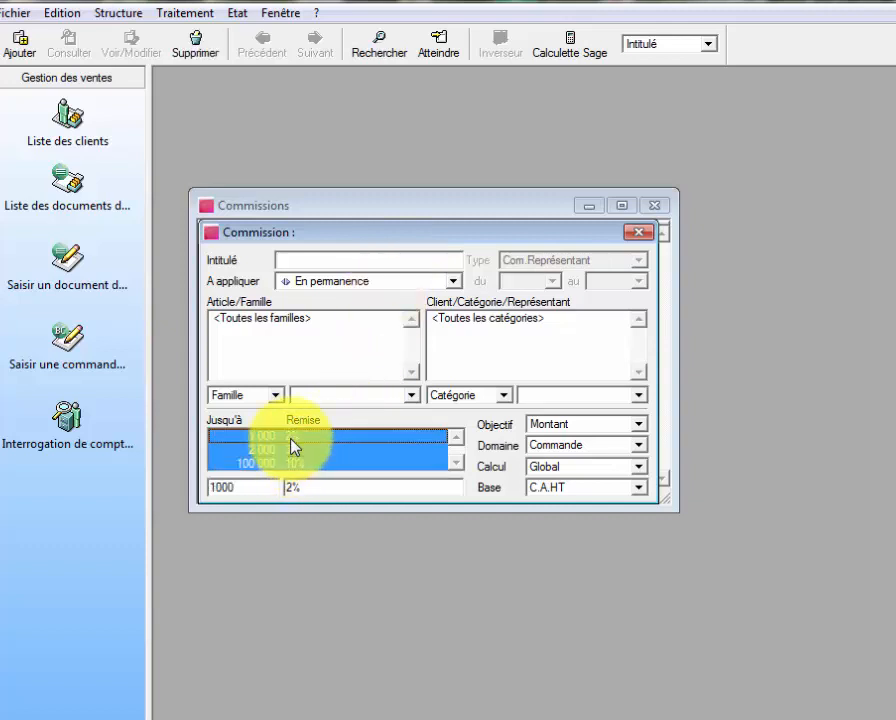
right_click(290, 437)
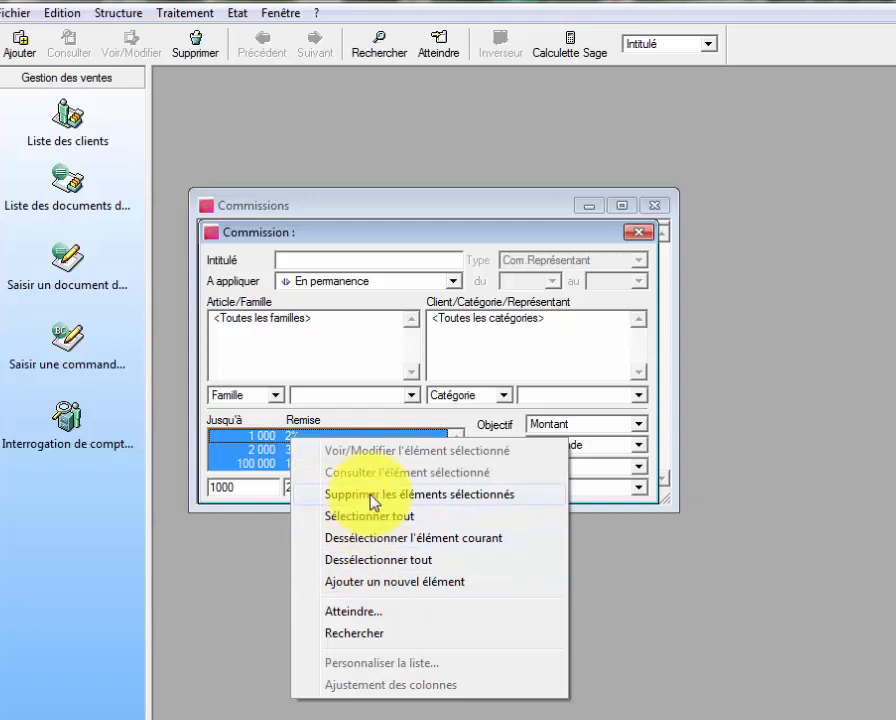
click(372, 496)
click(545, 540)
click(545, 540)
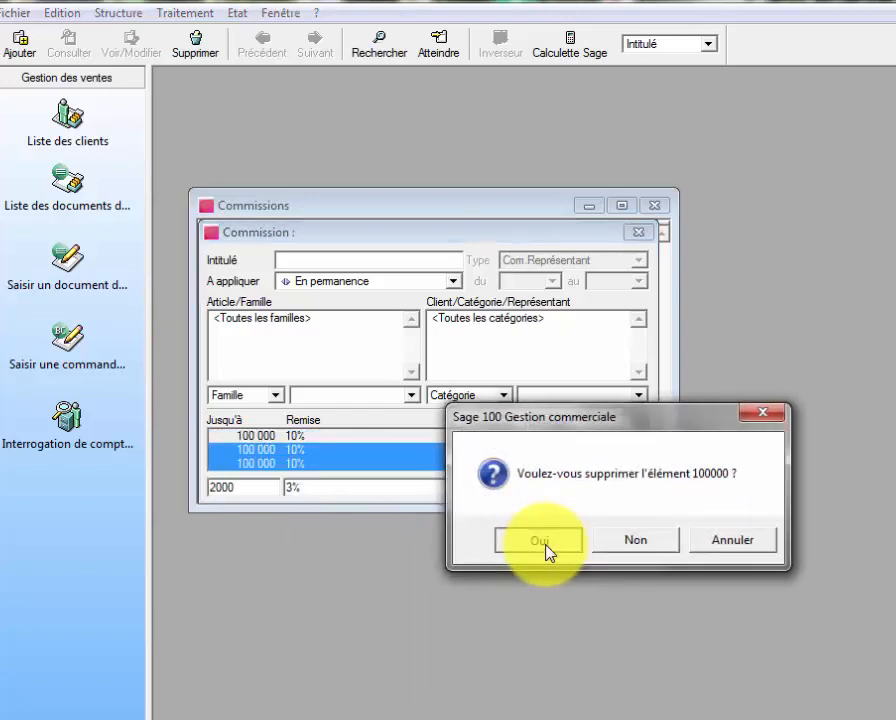
click(545, 540)
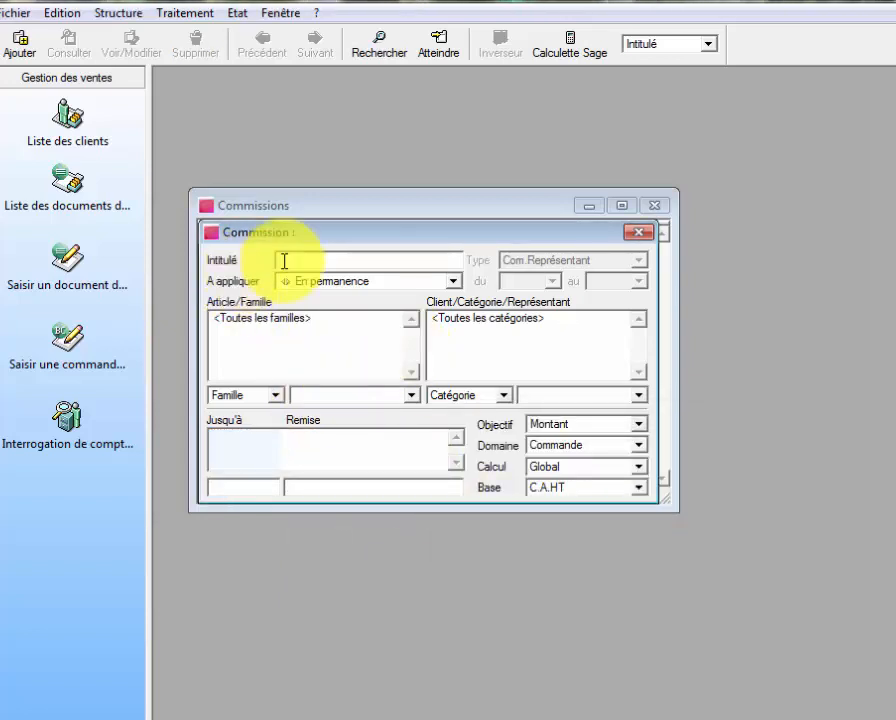
Enter Commission 1 as the title of the commission record.
click(358, 261)
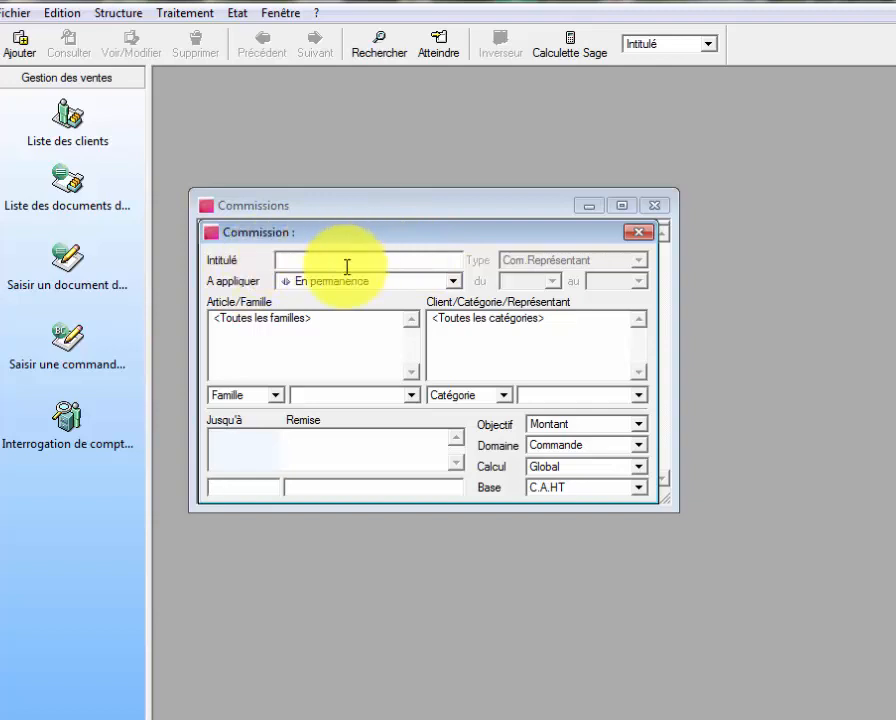
text(Commissi)
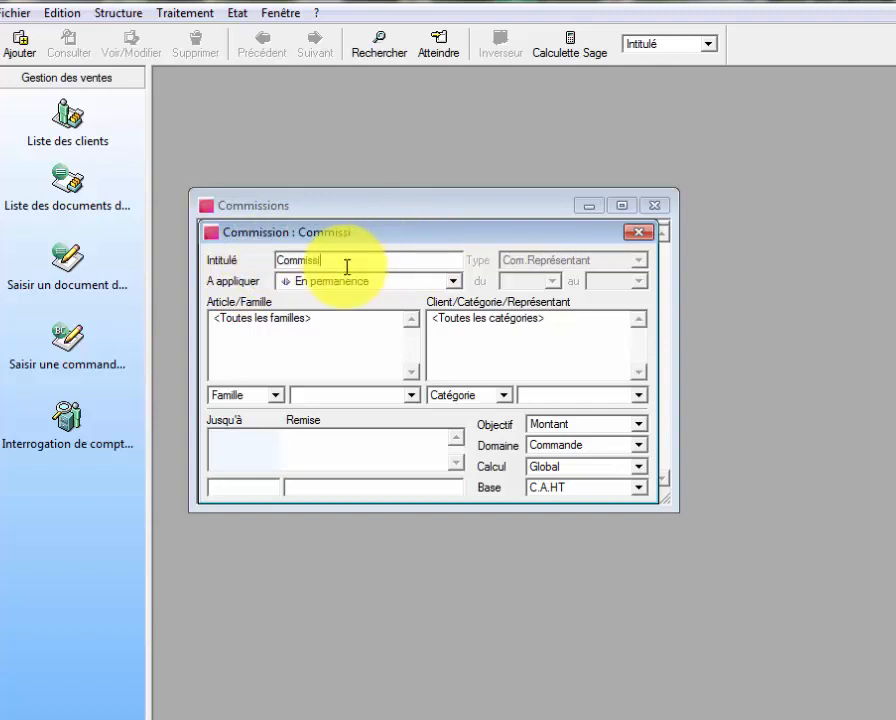
text(on 1)
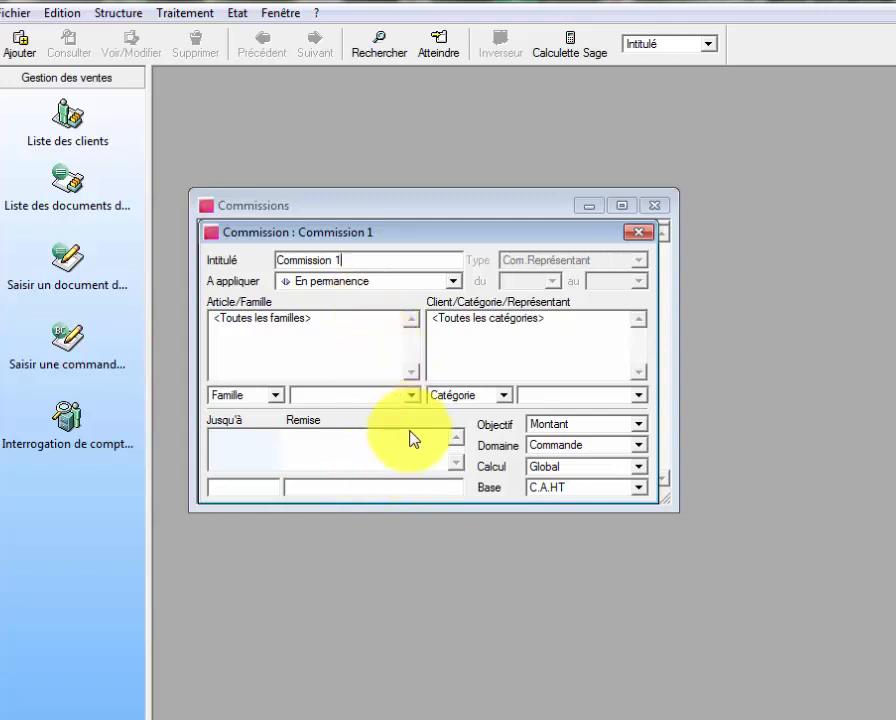
Choose the article family LEP LAIT EN POUDRE for the commission, dismissing the Windows colour scheme message.
click(412, 397)
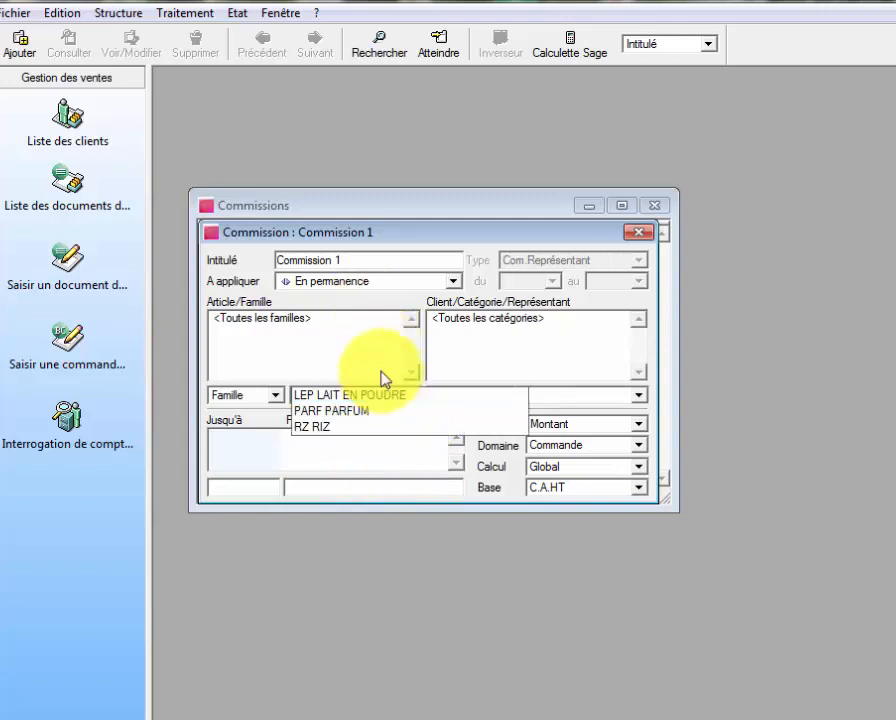
click(389, 379)
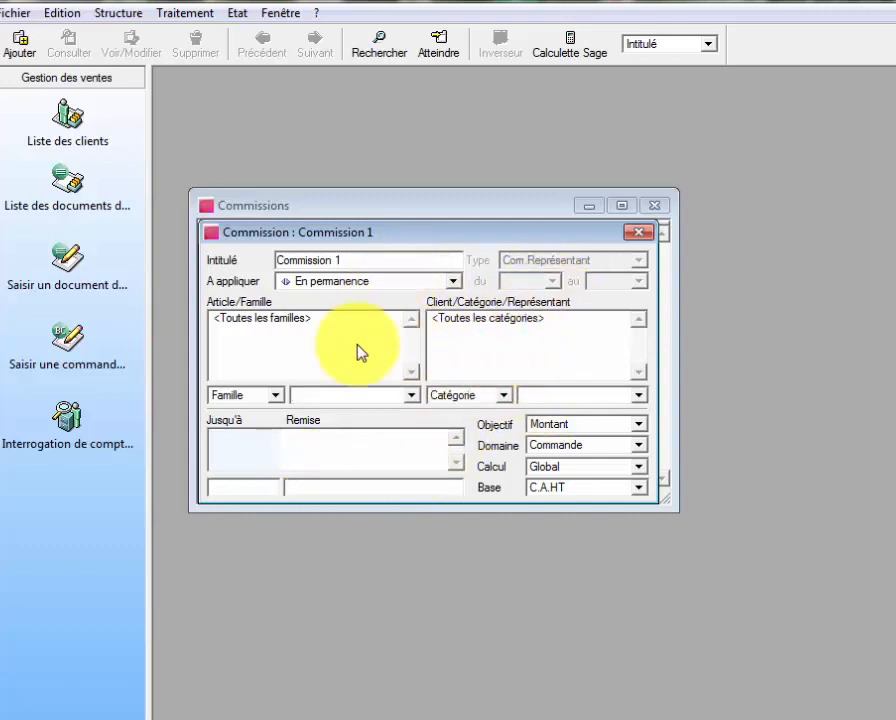
click(269, 488)
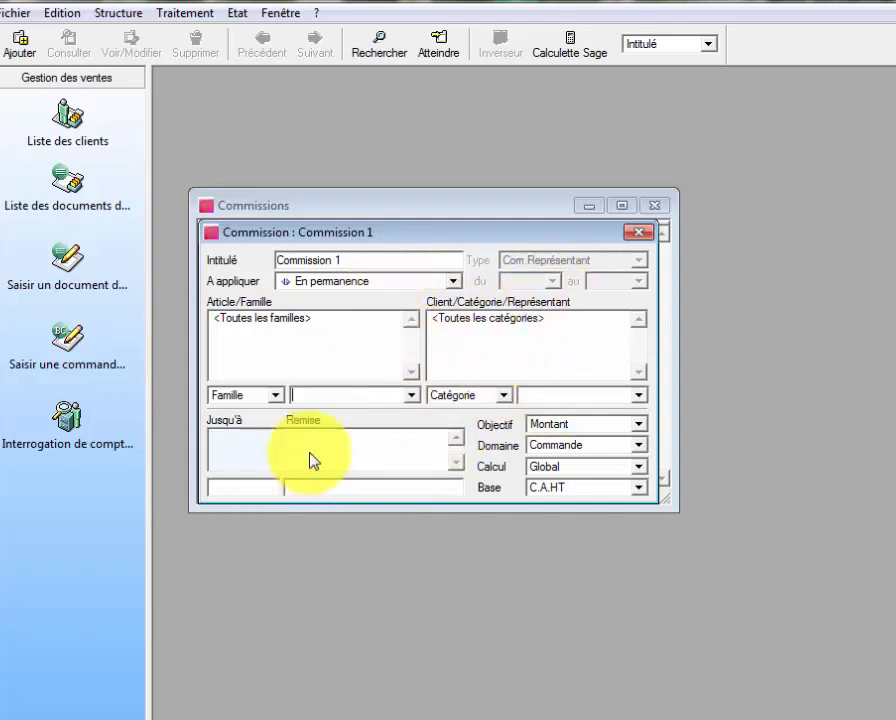
click(411, 395)
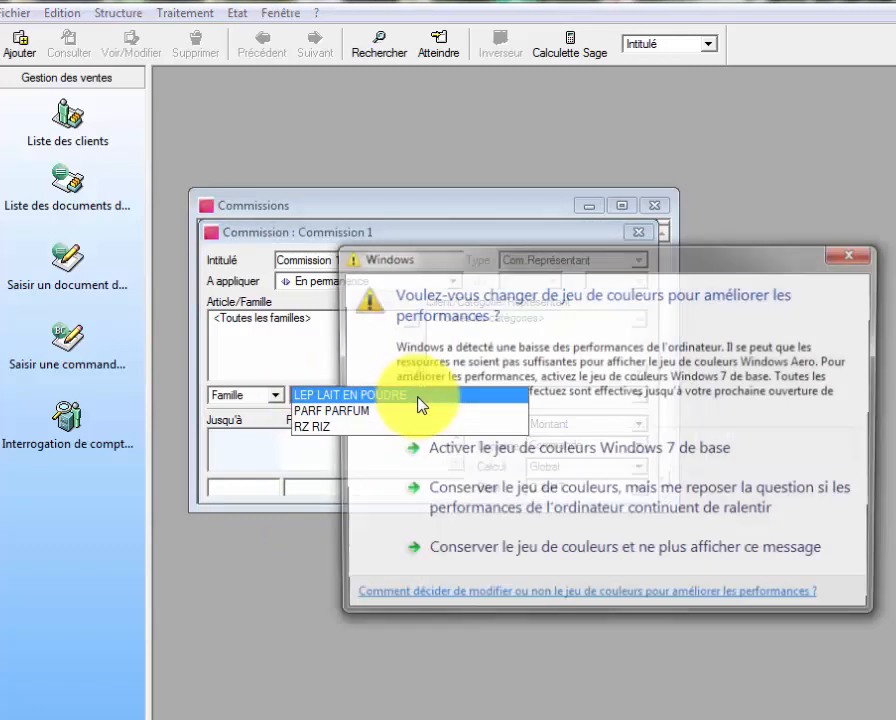
click(418, 396)
click(858, 260)
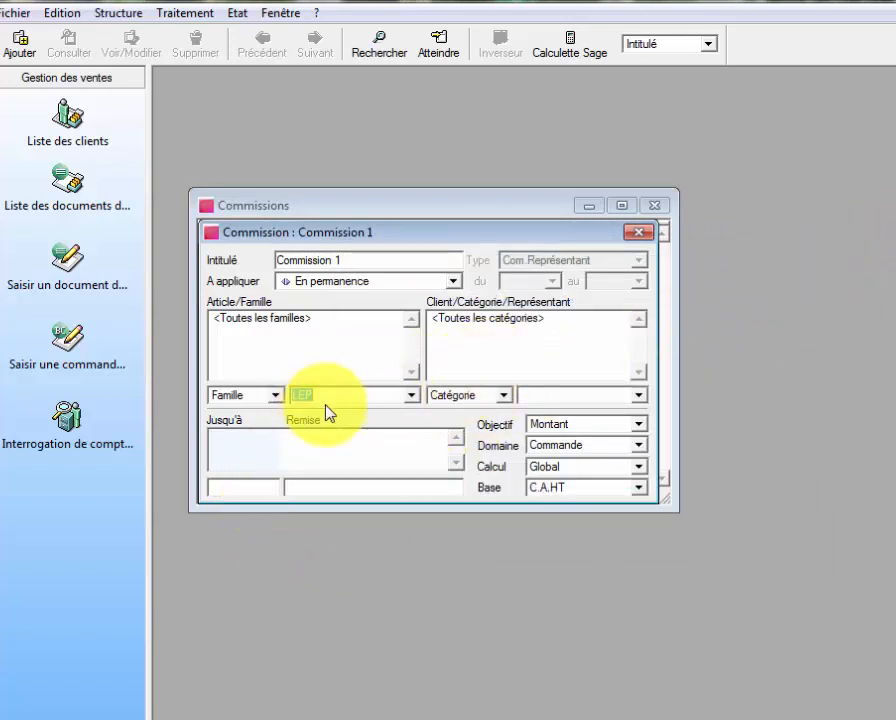
Add a commission tier of 1% for values up to 5.
click(257, 492)
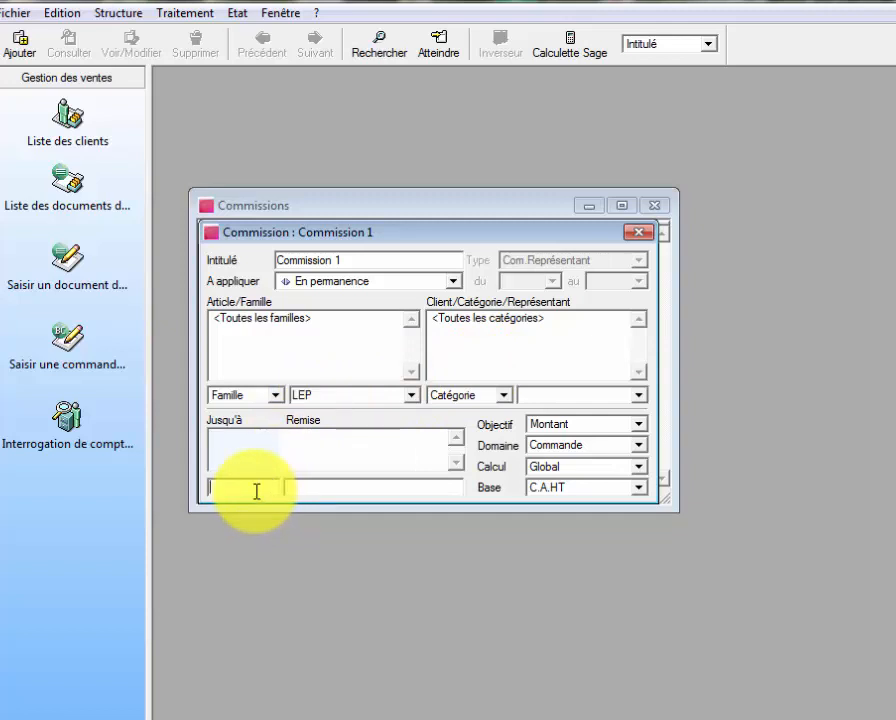
text(5)
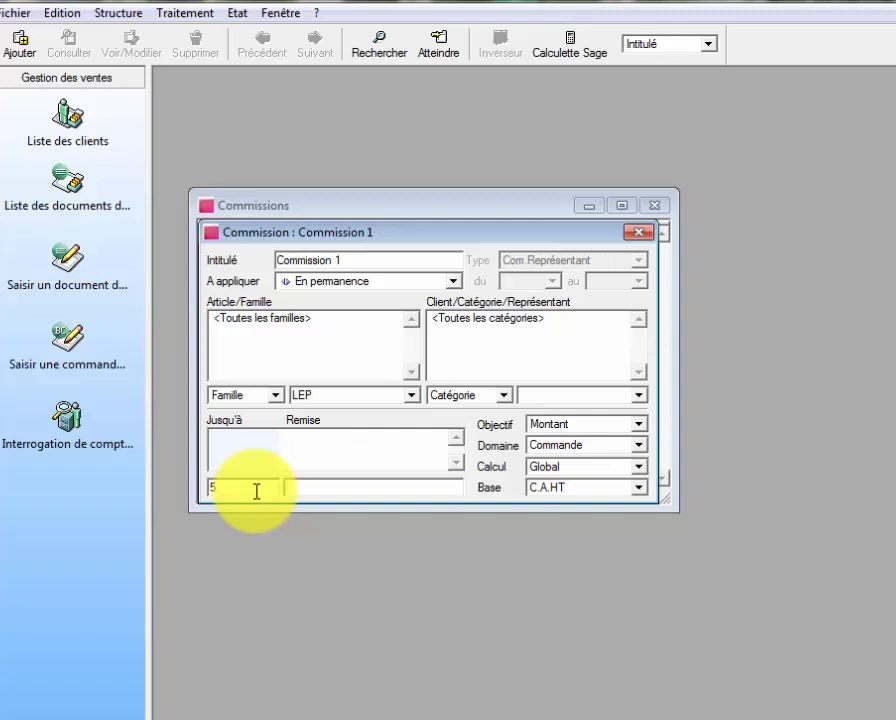
click(350, 495)
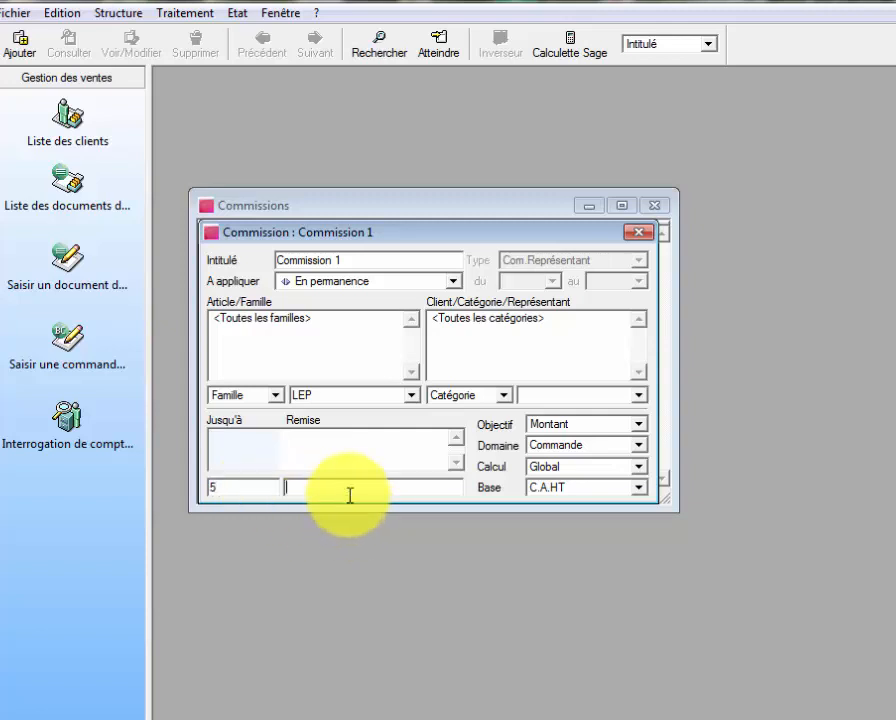
text(1)
key(Return)
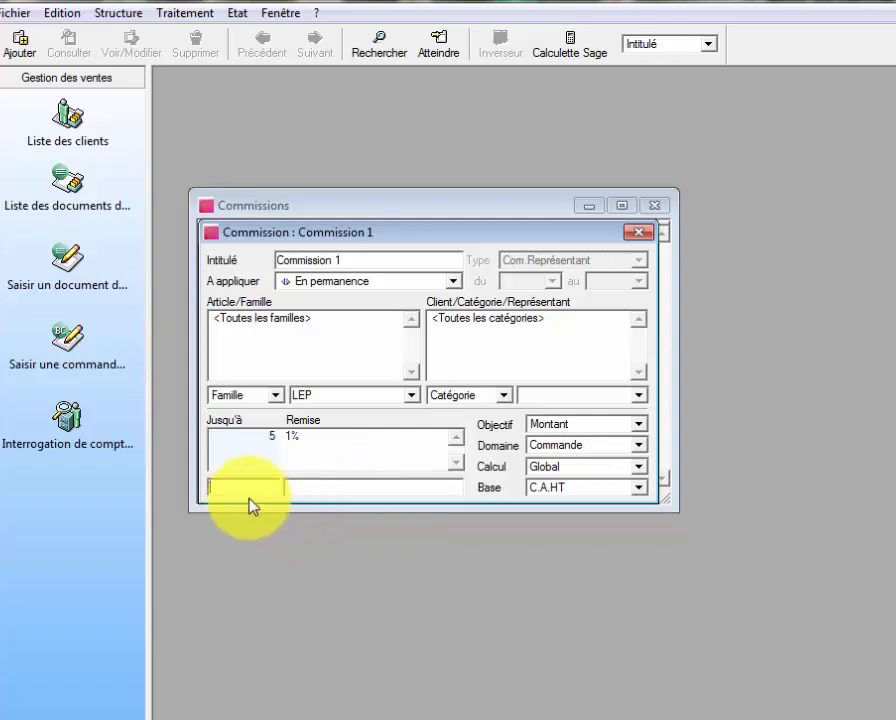
Add a second commission tier of 4% for values up to 10.
text(10)
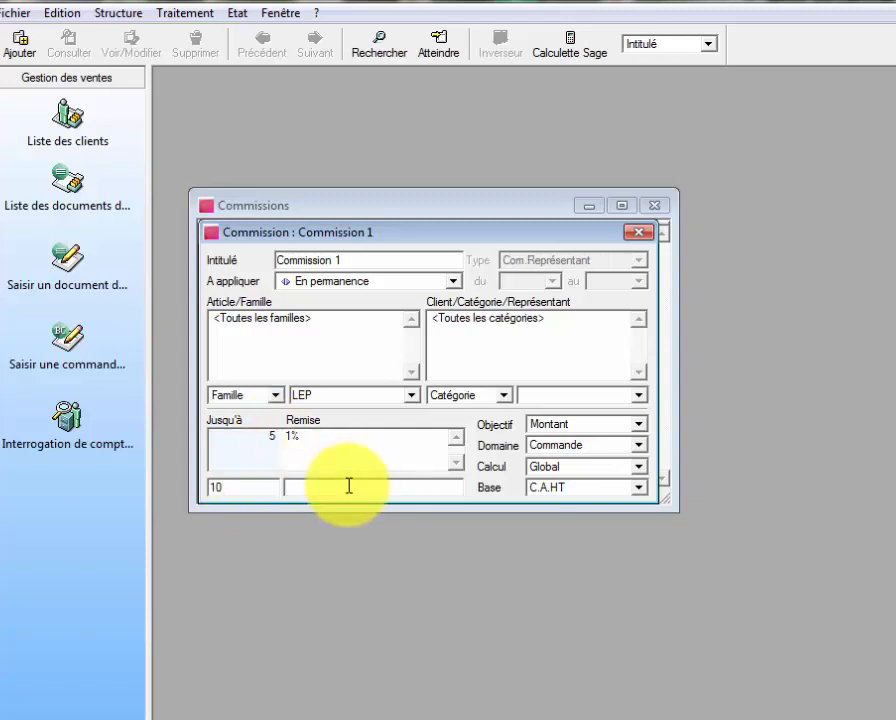
click(349, 486)
text(4)
key(Return)
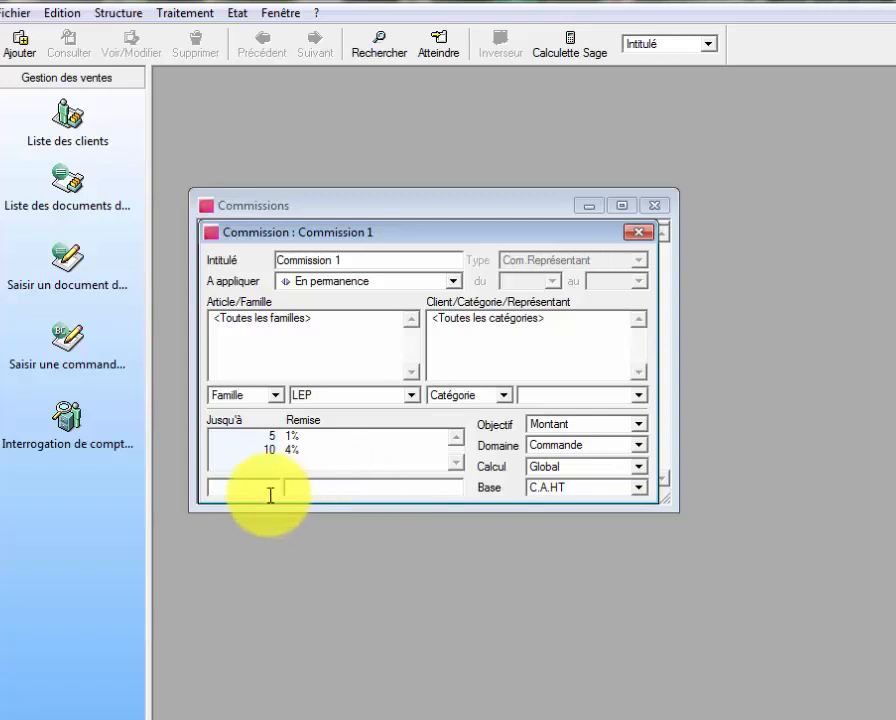
Add a third commission tier of 20% for values up to 1000.
text(1000)
click(377, 487)
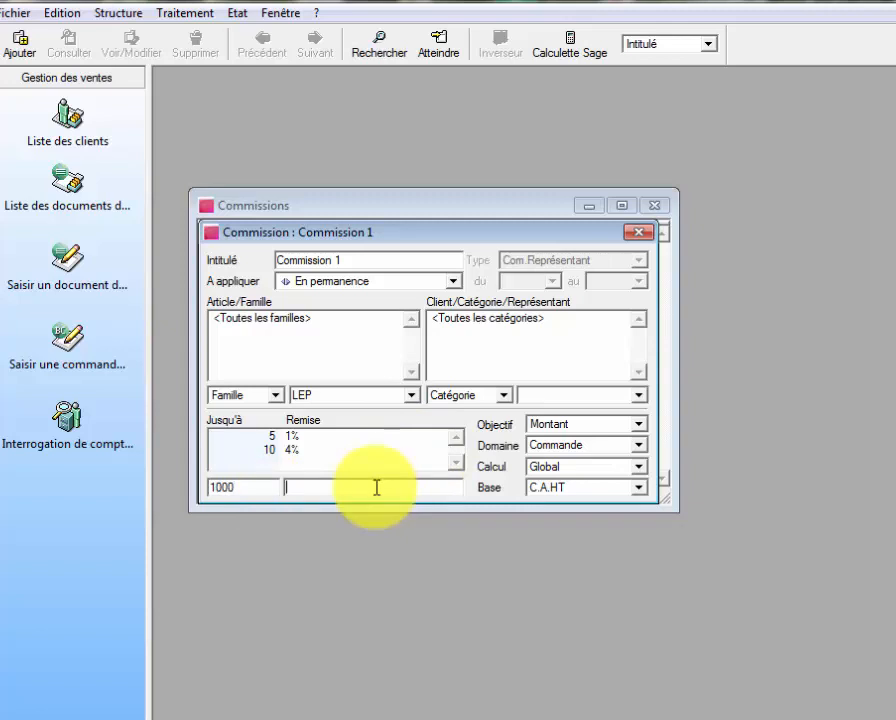
text(20)
key(Return)
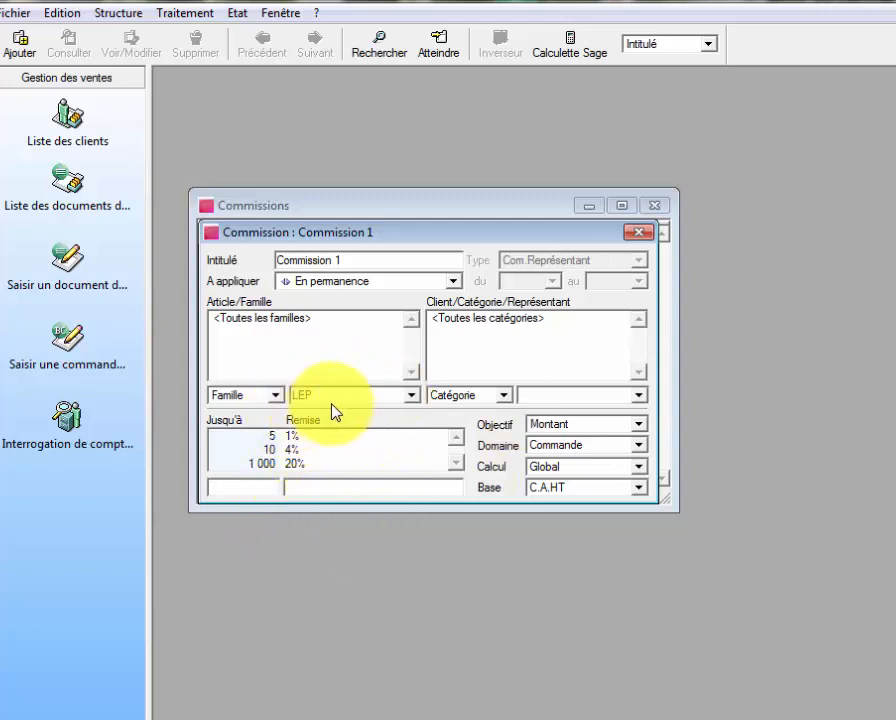
click(406, 402)
click(402, 400)
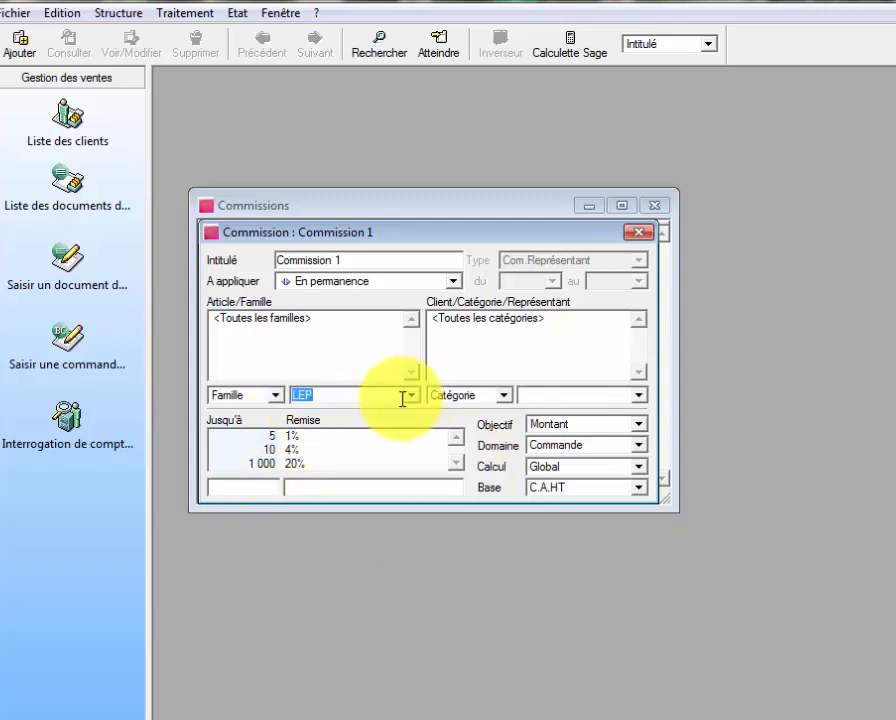
click(276, 396)
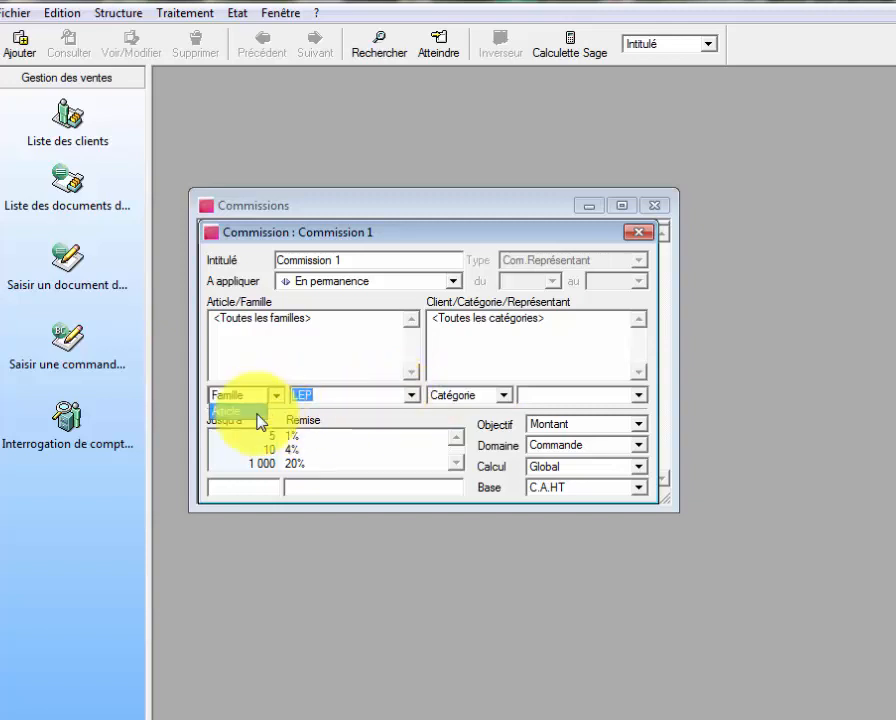
click(340, 376)
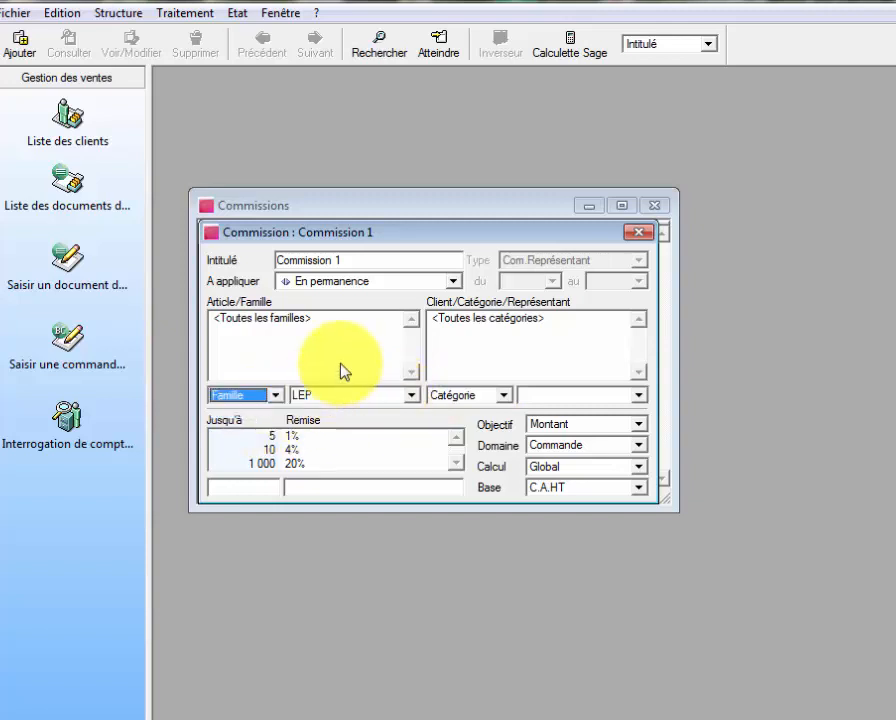
Close the Commission 1 record and the Commissions list.
click(628, 233)
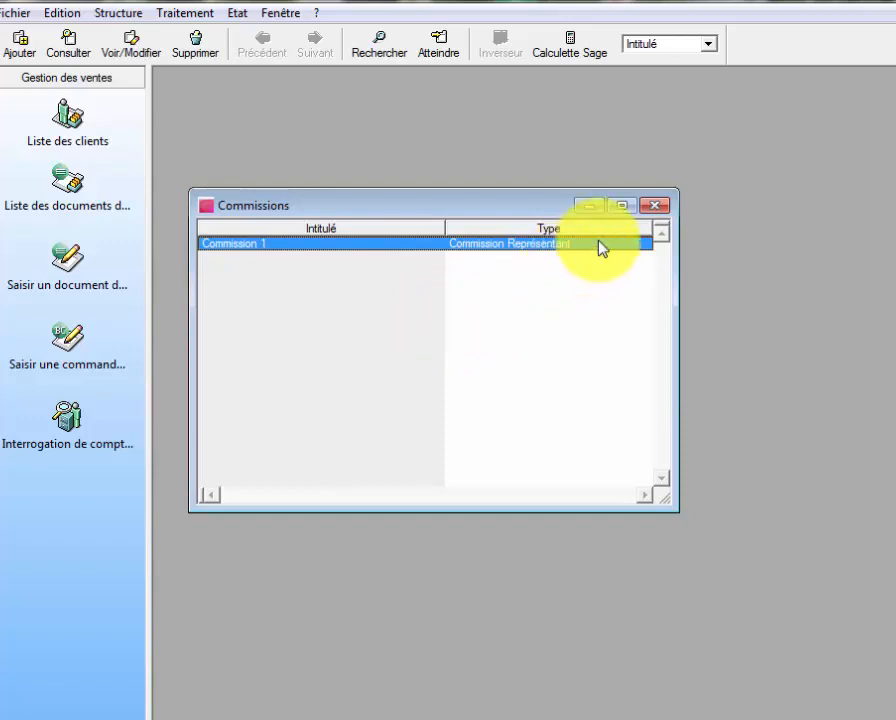
click(658, 209)
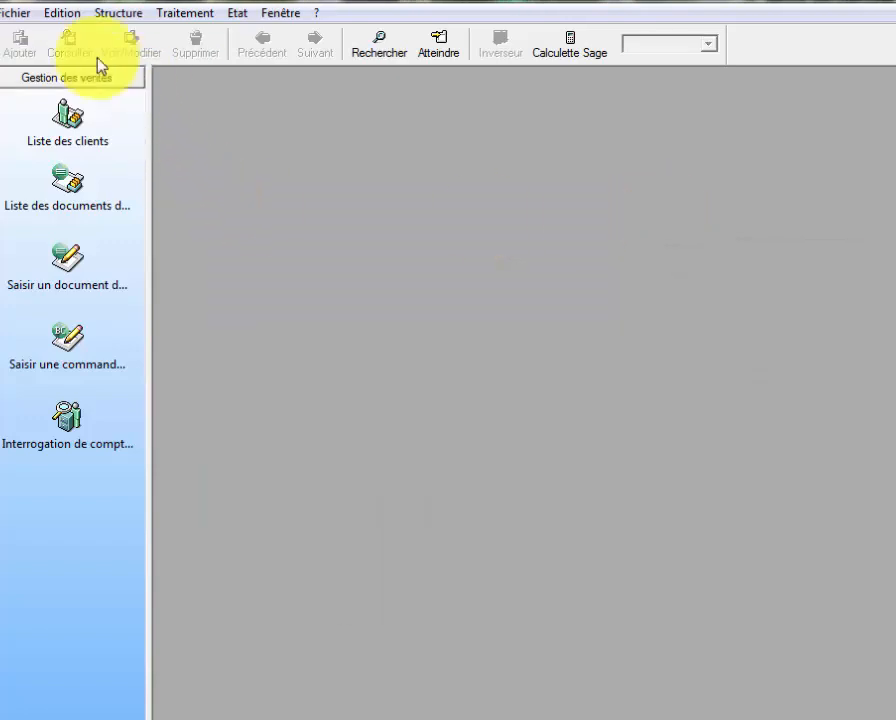
Open the Gamme option in the company settings (A propos de votre société).
click(25, 14)
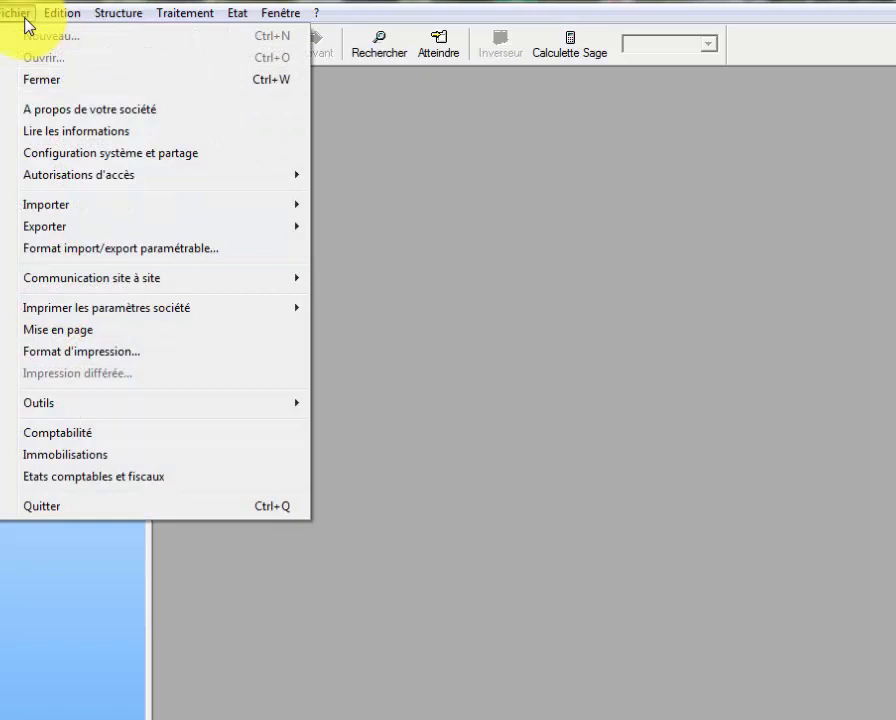
click(98, 120)
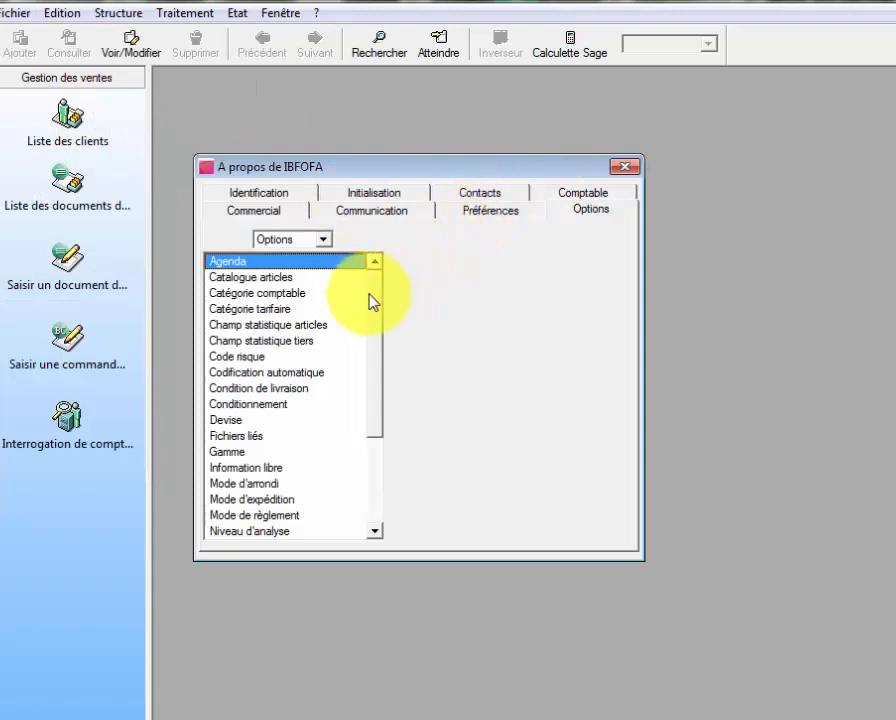
drag(372, 302, 276, 362)
double_click(260, 364)
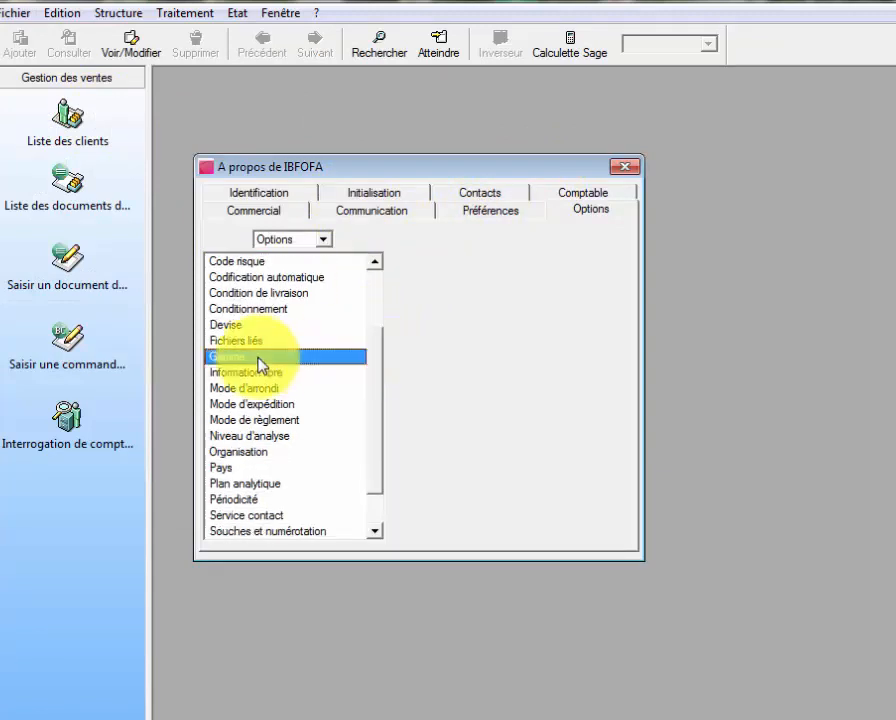
Examine the REMISE QUANTITATIVE range in the Gamme options and its available types, keeping Remise par quantité selected.
click(332, 264)
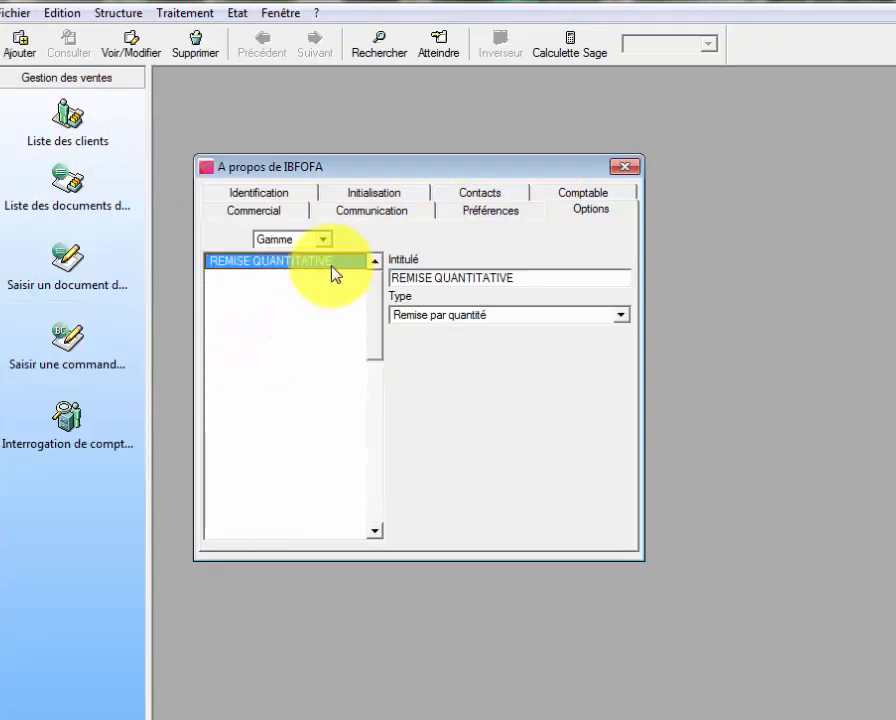
right_click(332, 268)
click(296, 293)
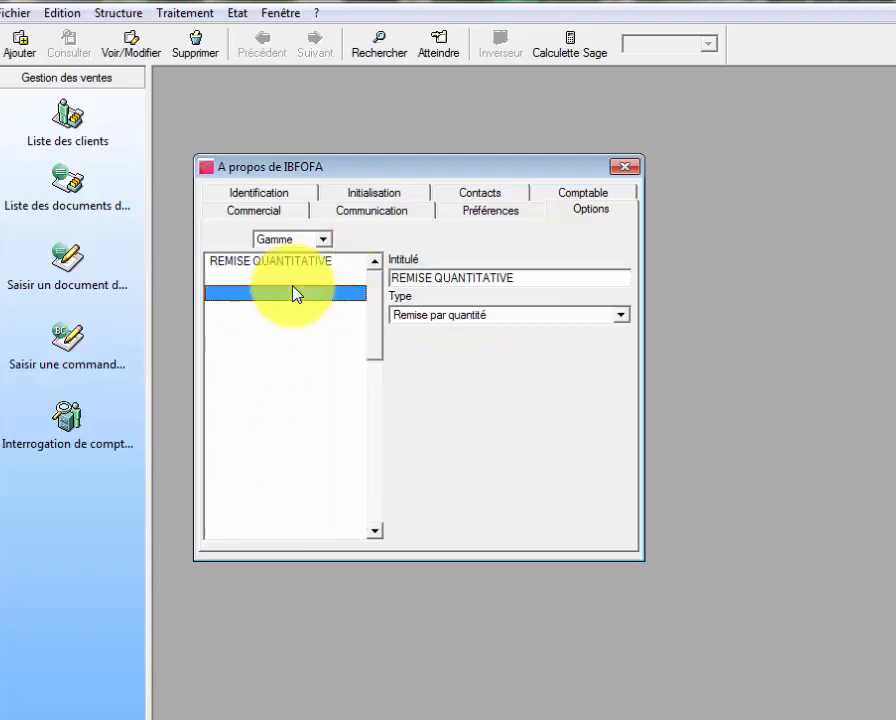
click(332, 262)
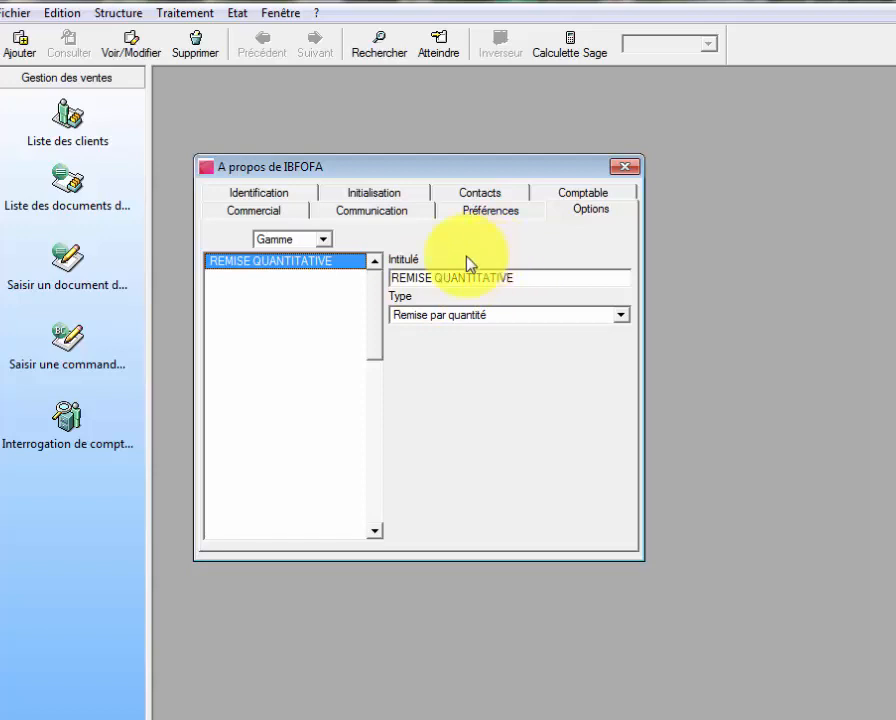
click(621, 318)
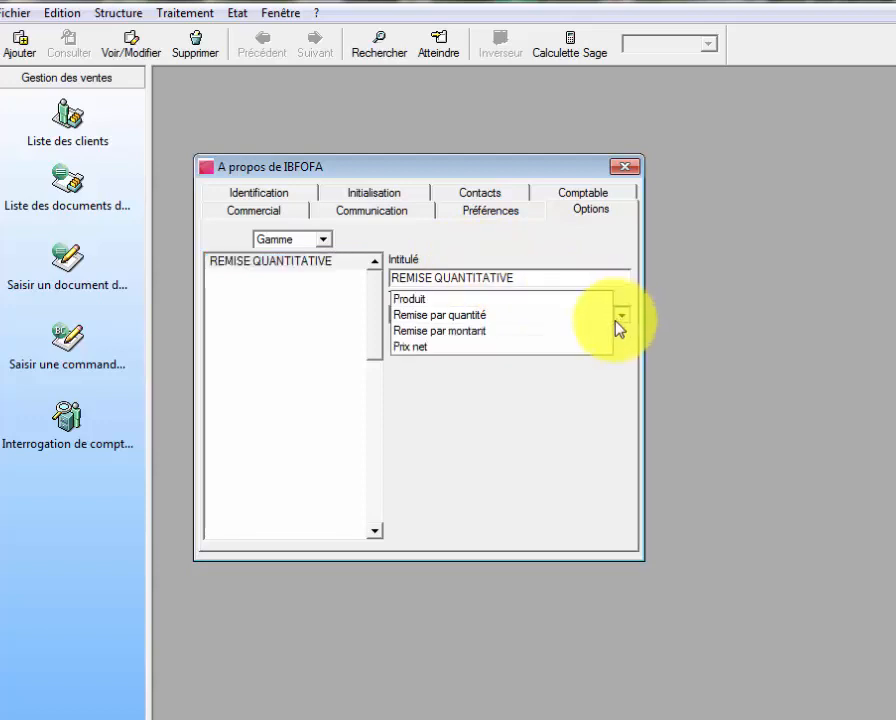
click(468, 316)
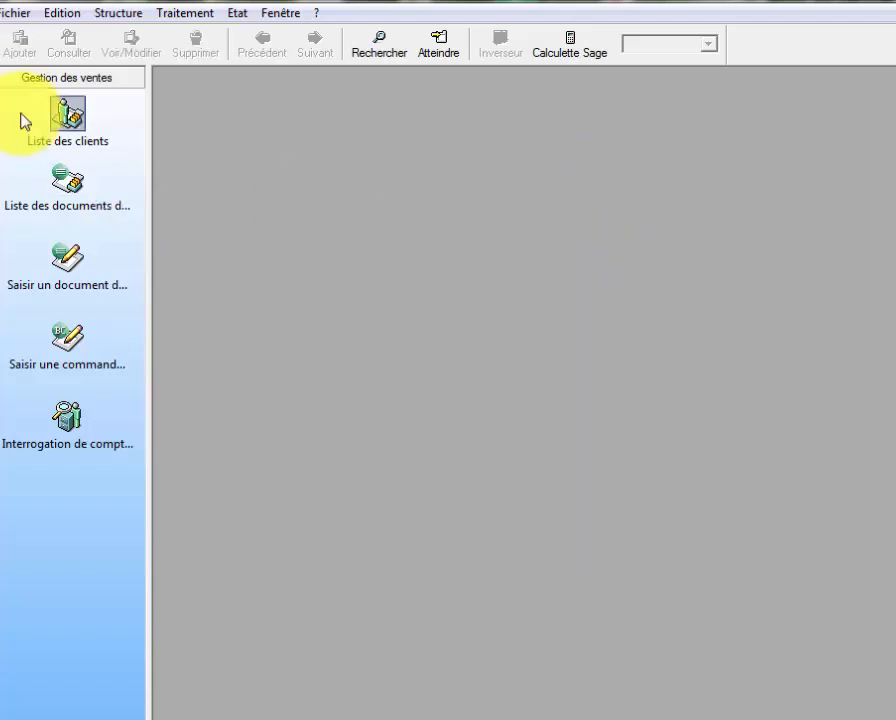
Open the article LEP-NIDO-400G and review its complementary, descriptive, free-field, stock and statistics pages, returning to its main record.
click(124, 20)
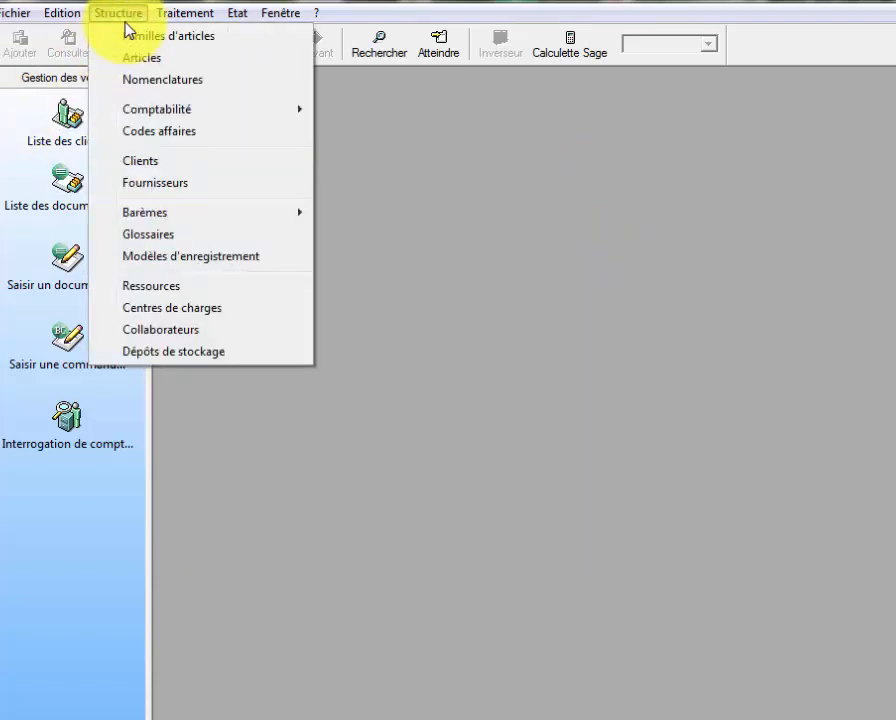
click(146, 60)
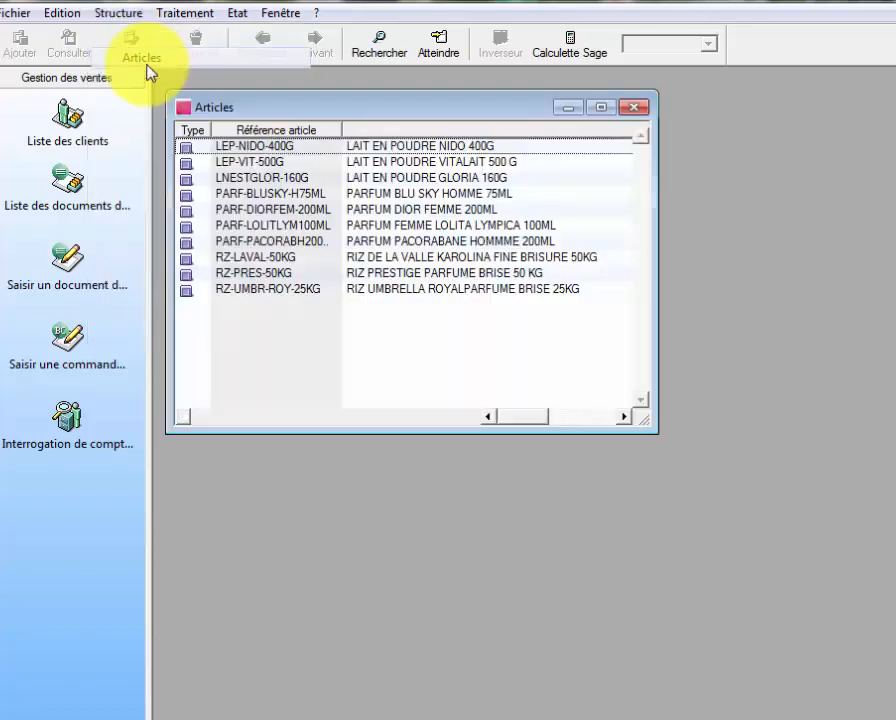
double_click(280, 154)
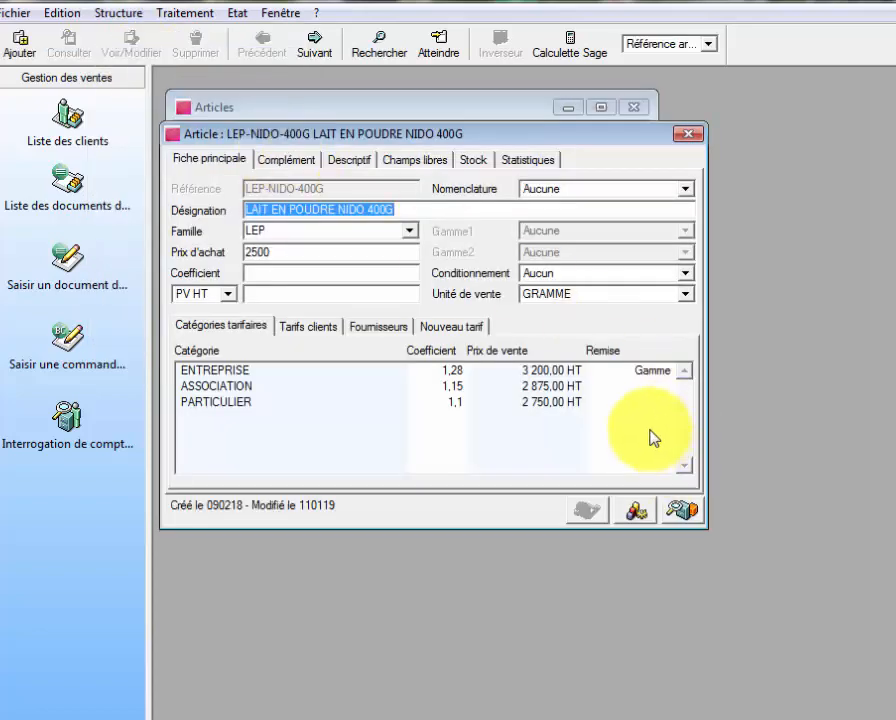
click(300, 162)
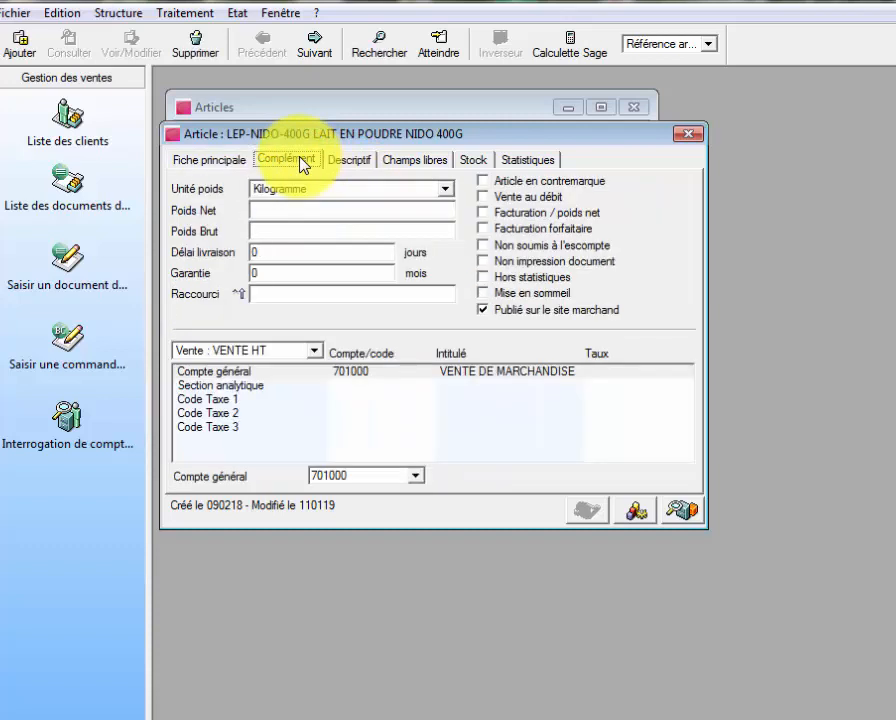
click(342, 163)
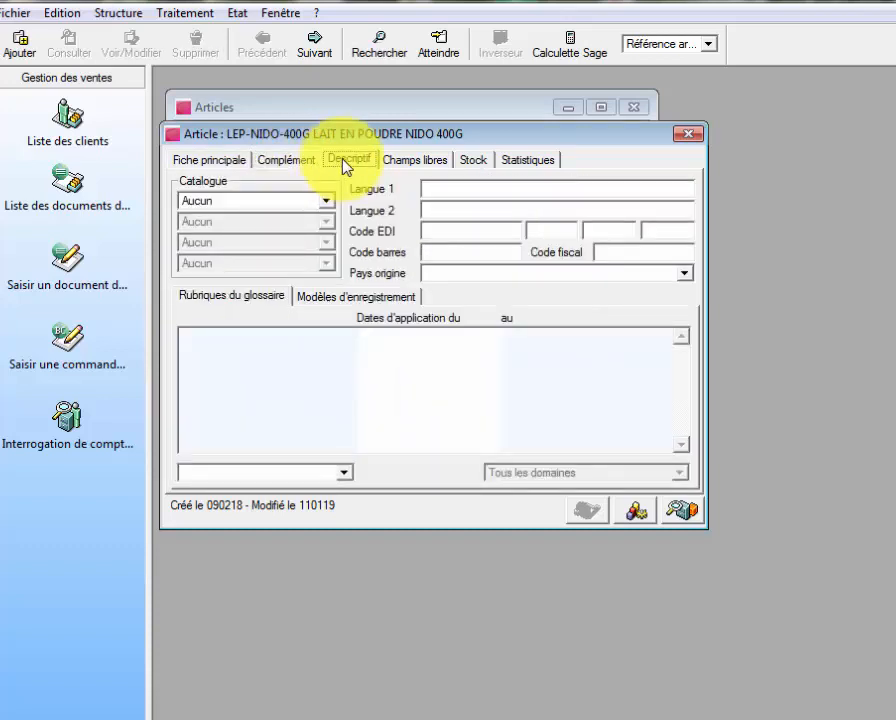
click(418, 158)
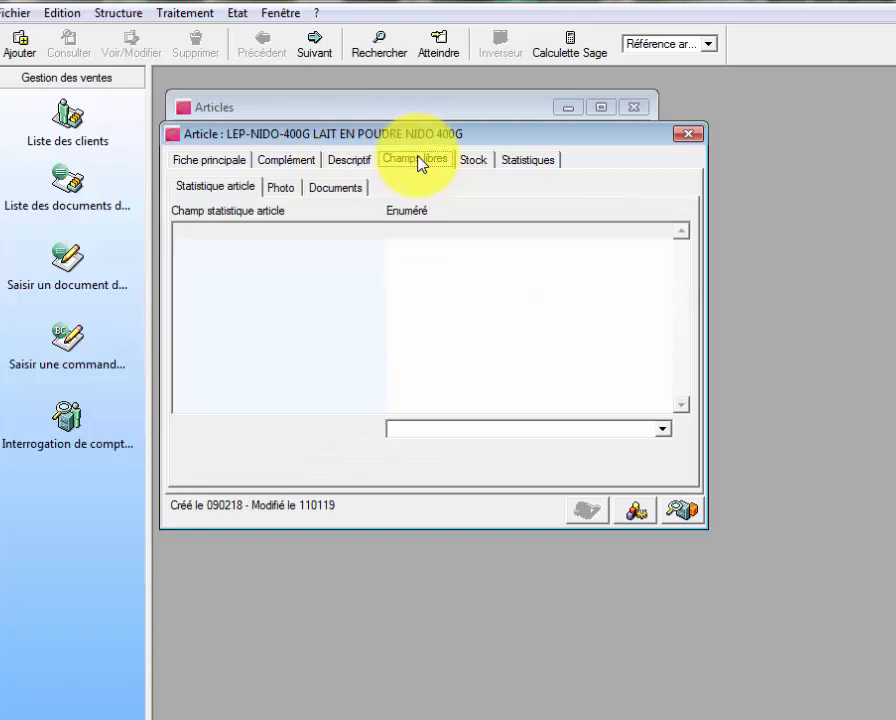
click(484, 160)
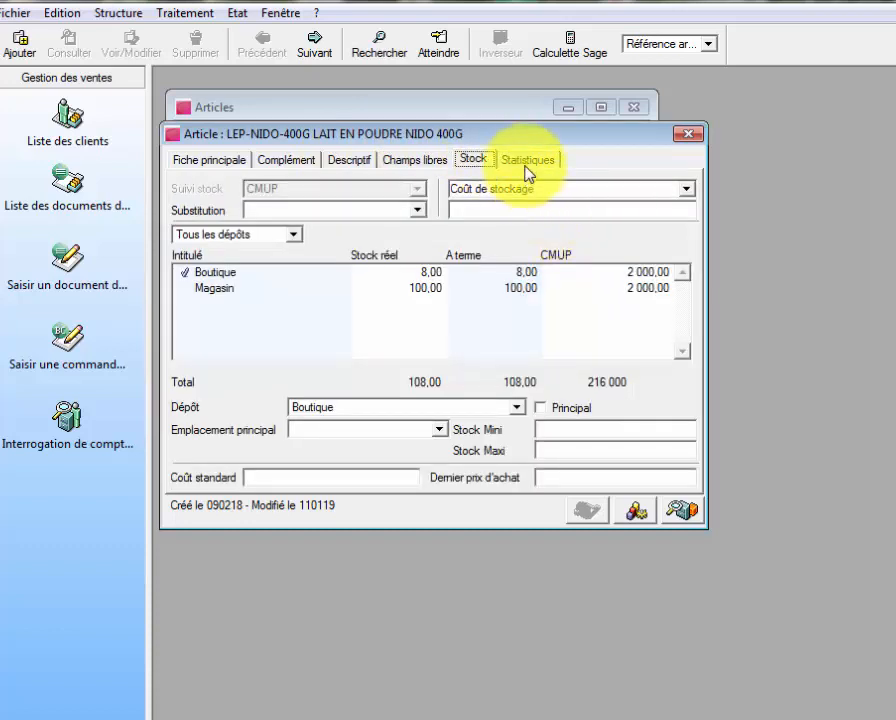
click(527, 168)
click(210, 165)
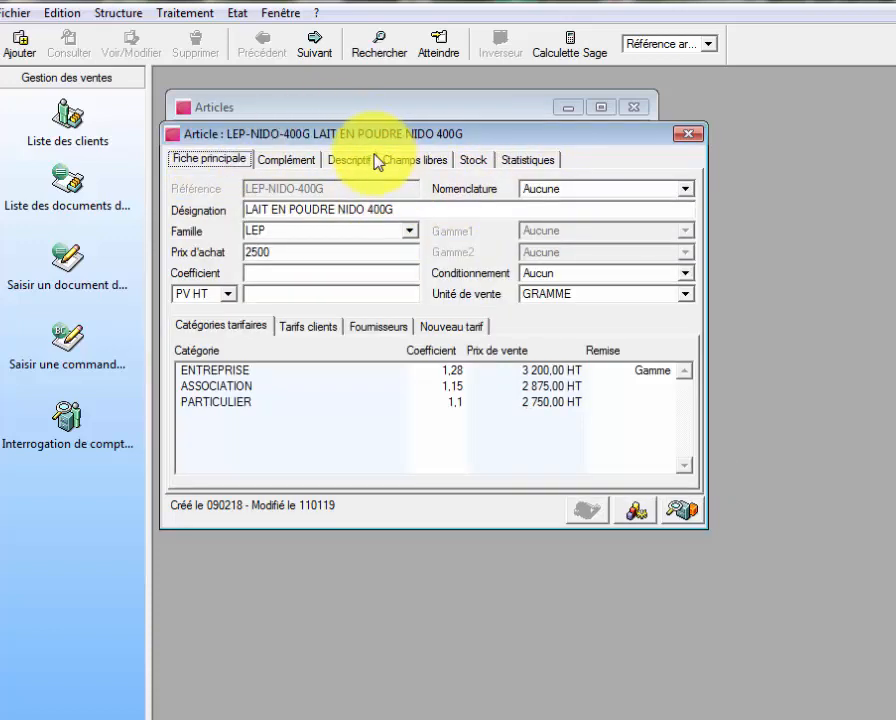
Recheck the complementary, descriptive and free-field pages of LEP-NIDO-400G, then close the article and the article list.
click(287, 160)
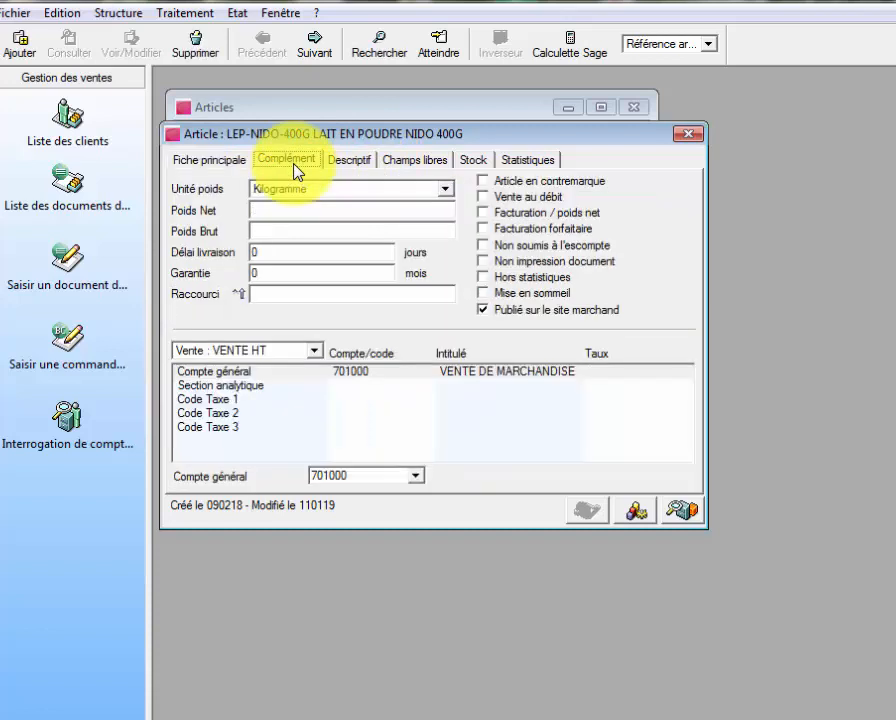
click(357, 163)
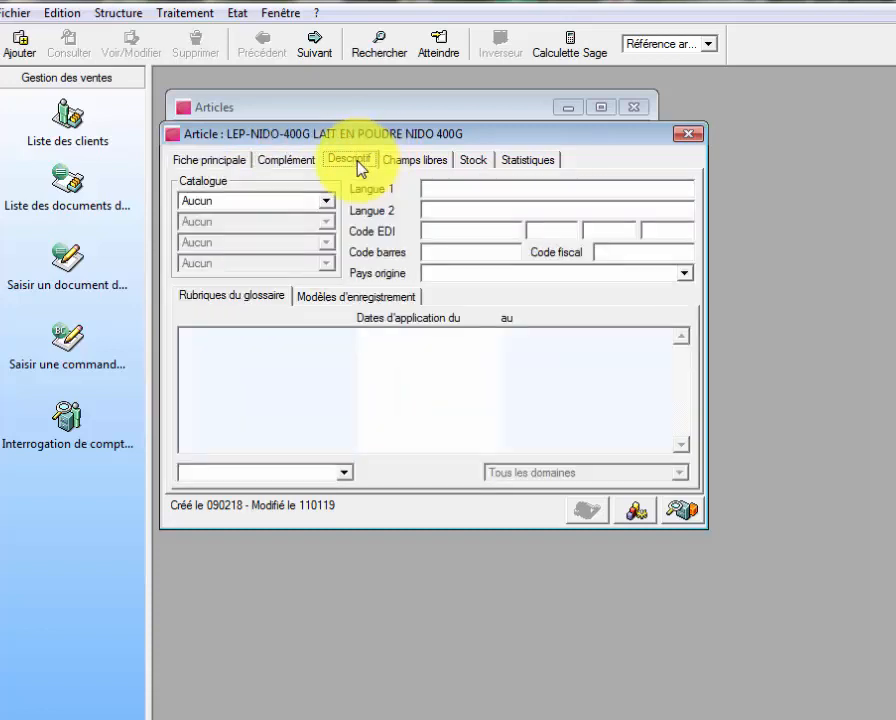
click(410, 166)
click(300, 164)
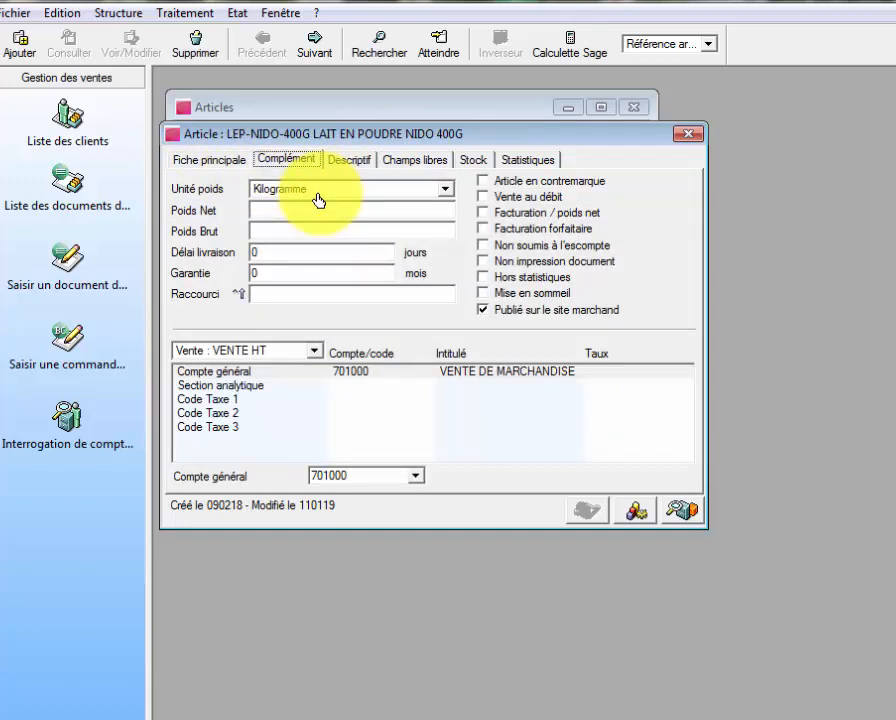
click(688, 133)
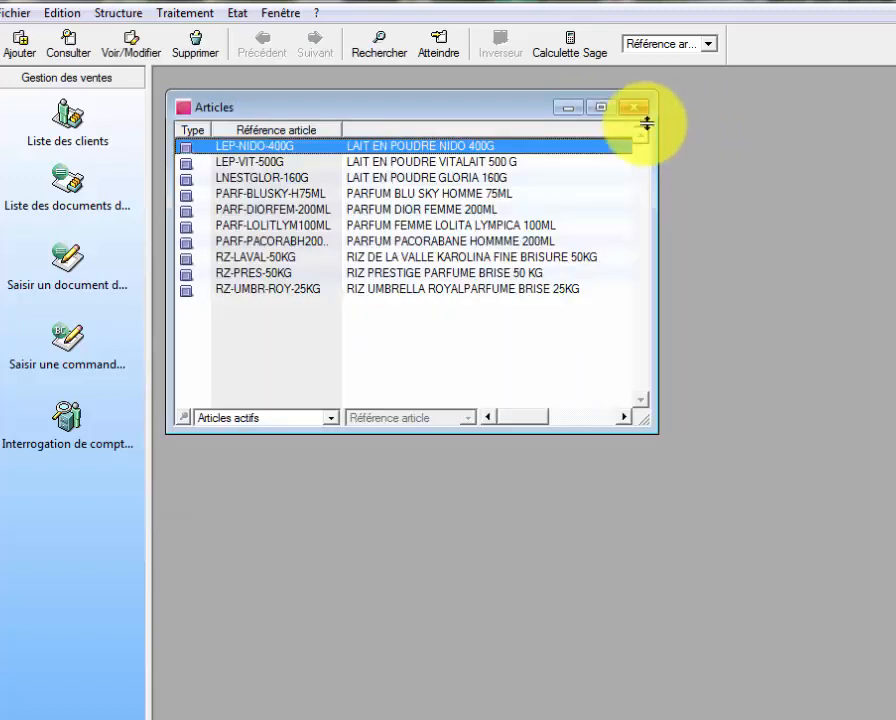
click(632, 107)
Open the LEP article family, review its main, complementary and pricing pages, and close the family windows.
click(117, 13)
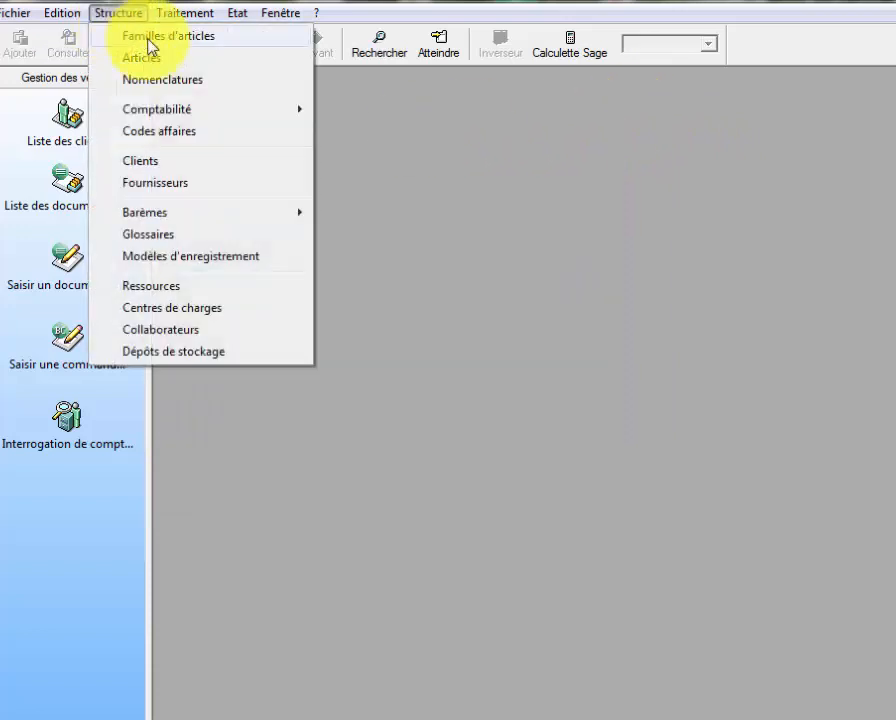
click(116, 38)
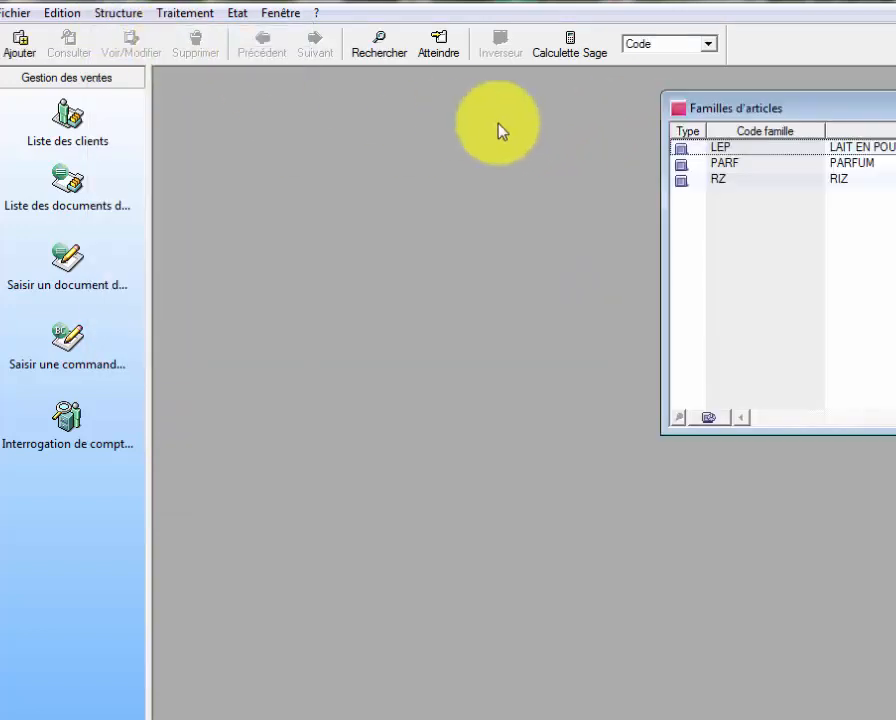
double_click(728, 148)
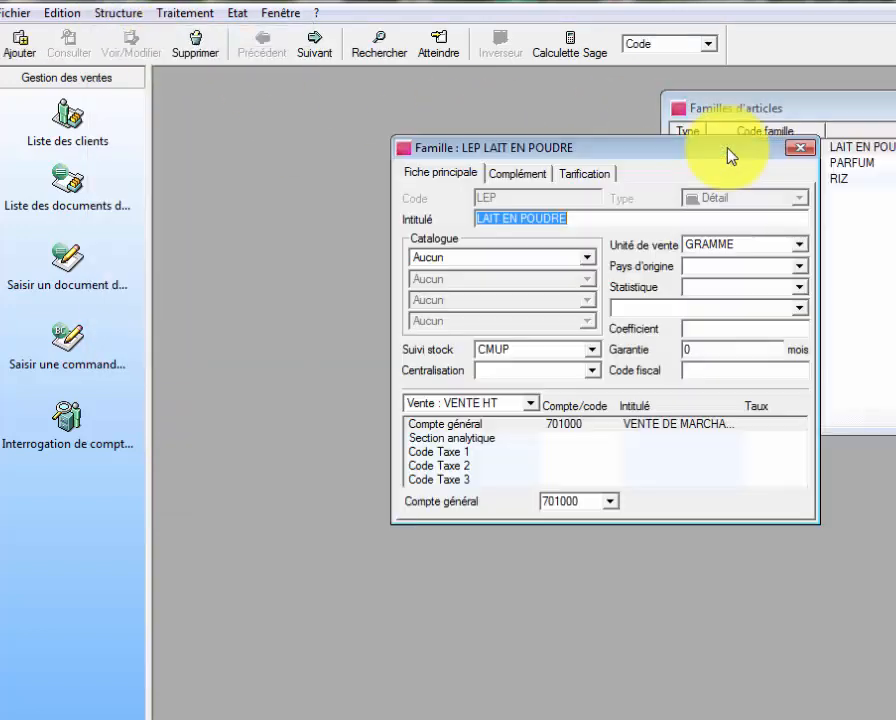
click(518, 176)
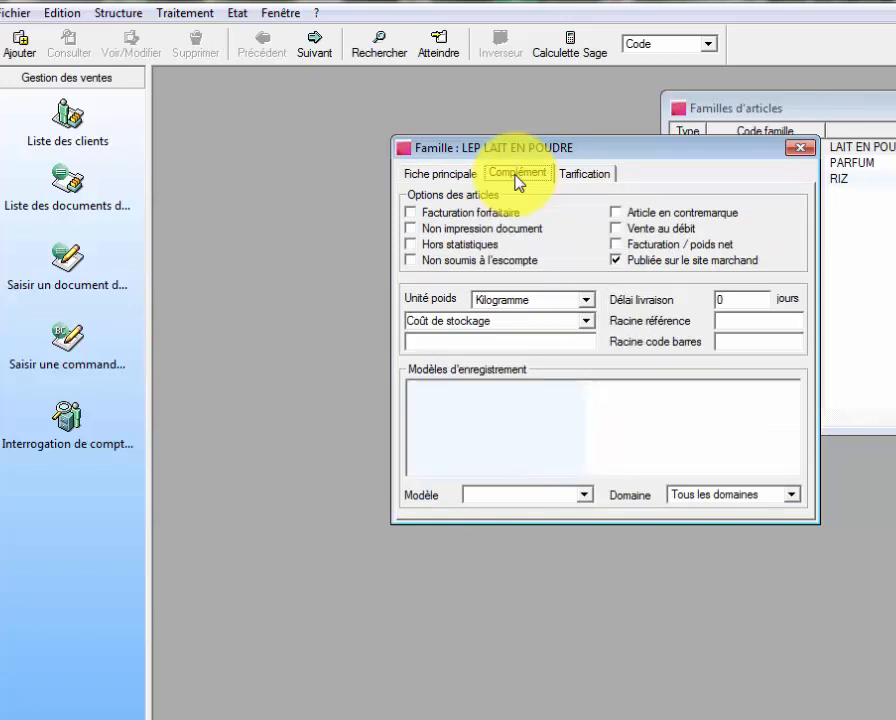
click(592, 176)
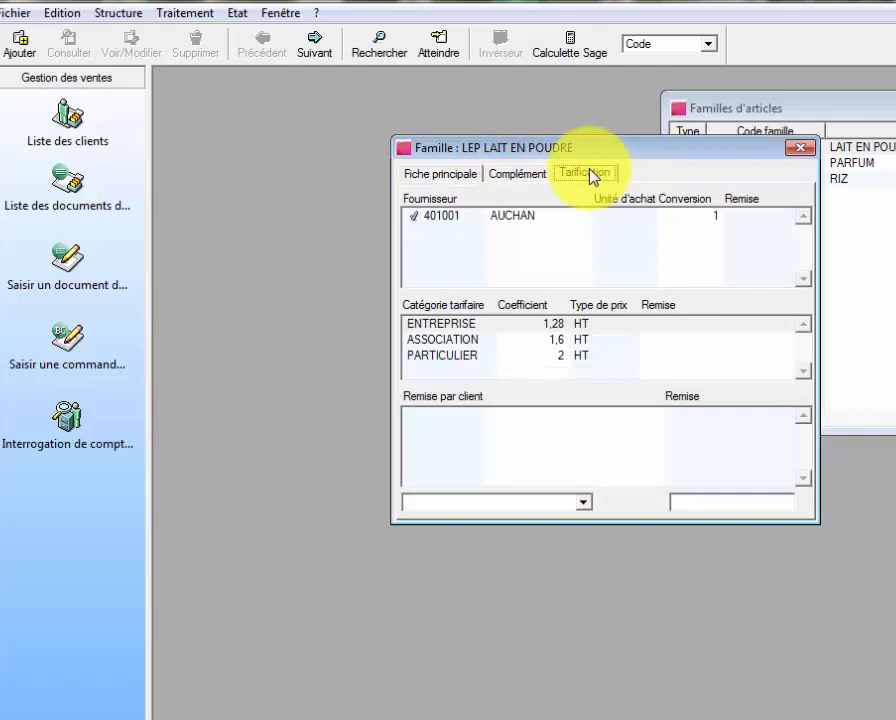
click(442, 178)
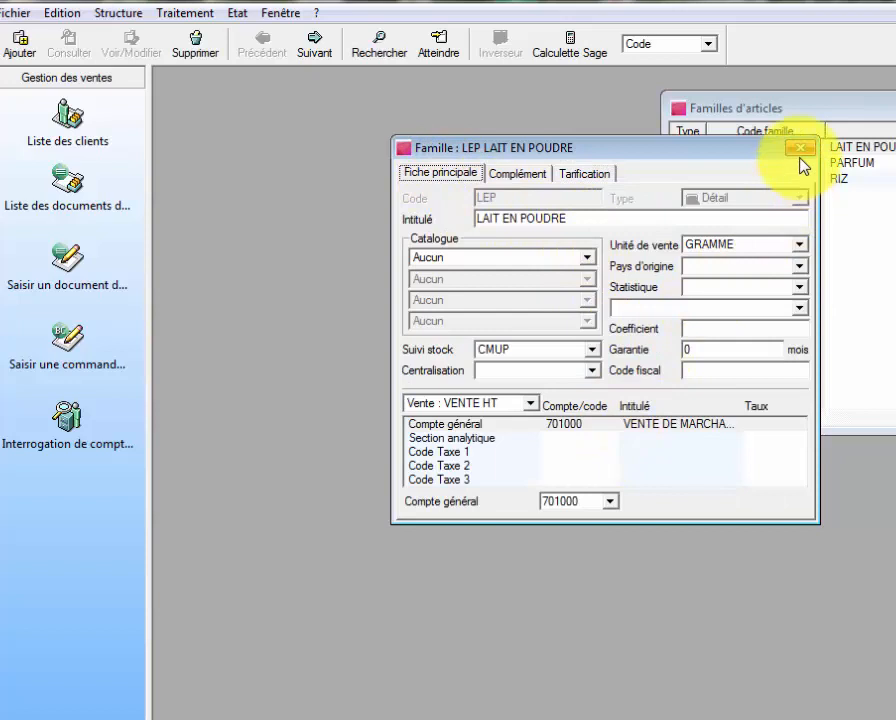
click(580, 176)
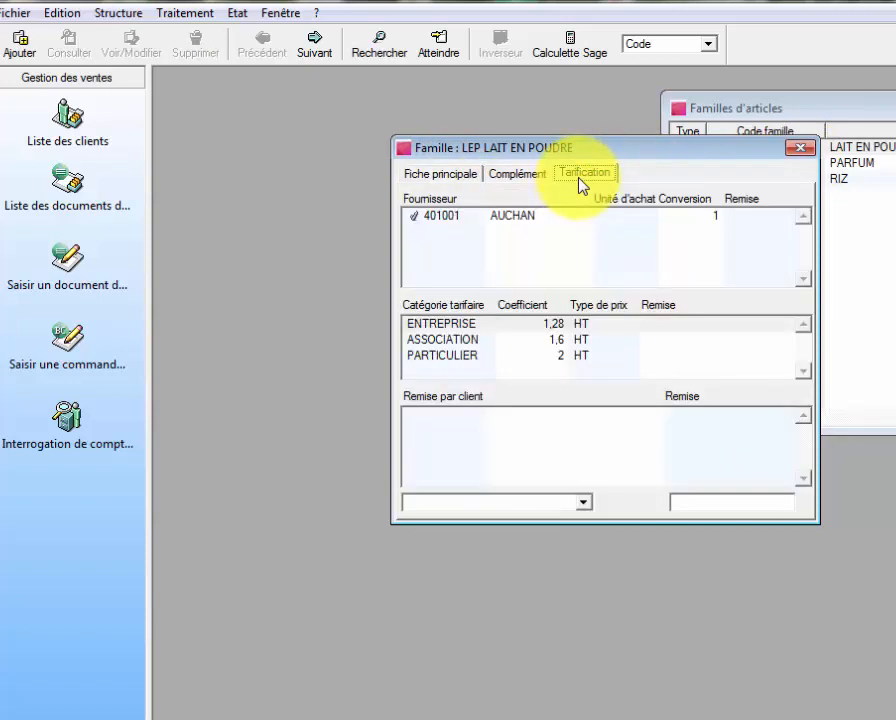
click(800, 148)
key(Escape)
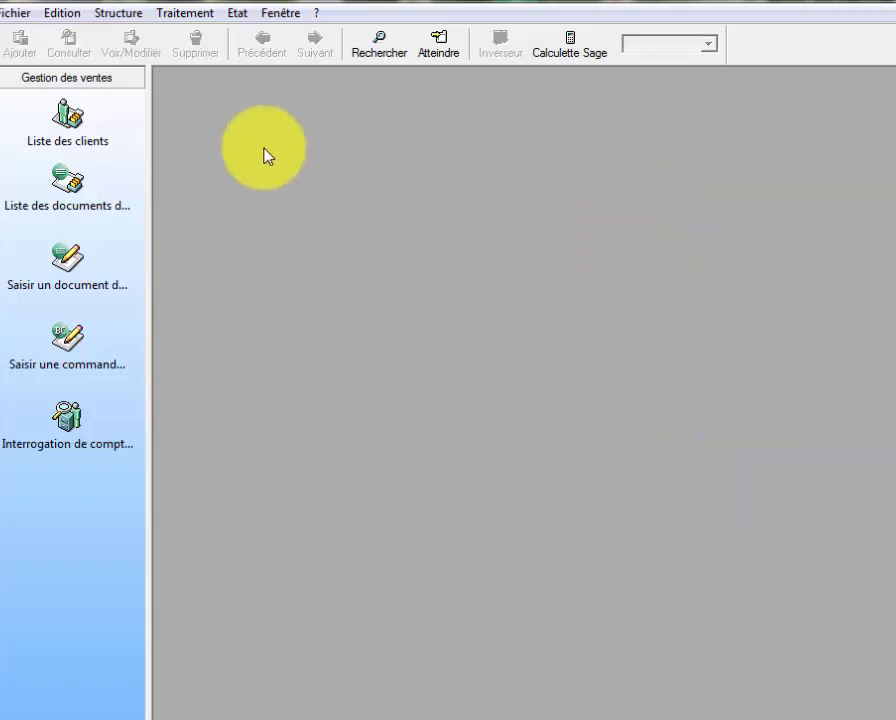
Reopen the article LEP-NIDO-400G and examine the quantity discount tiers of its ENTREPRISE price category.
click(96, 16)
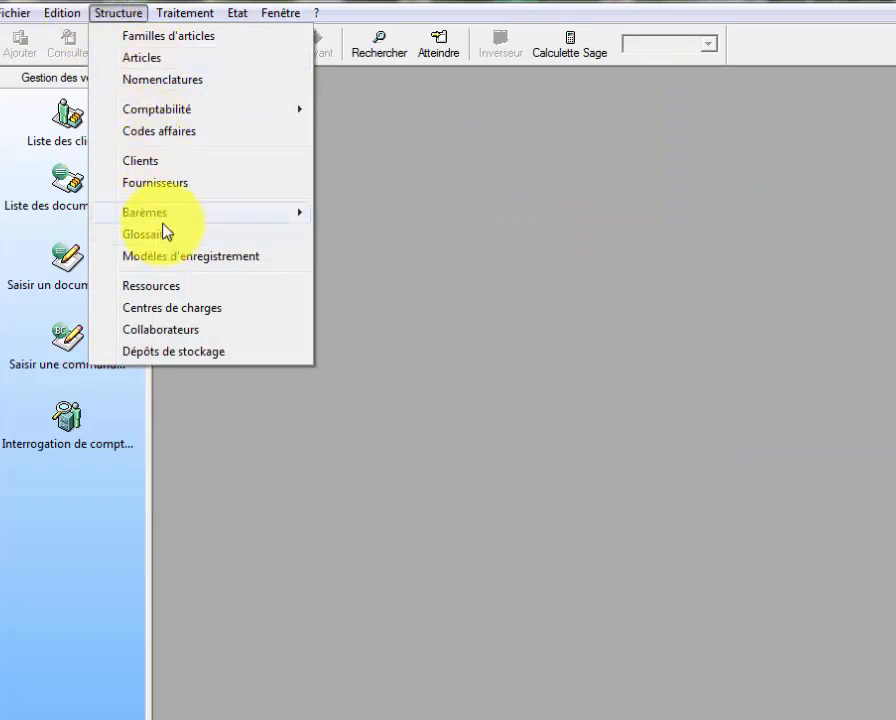
mouse_move(162, 222)
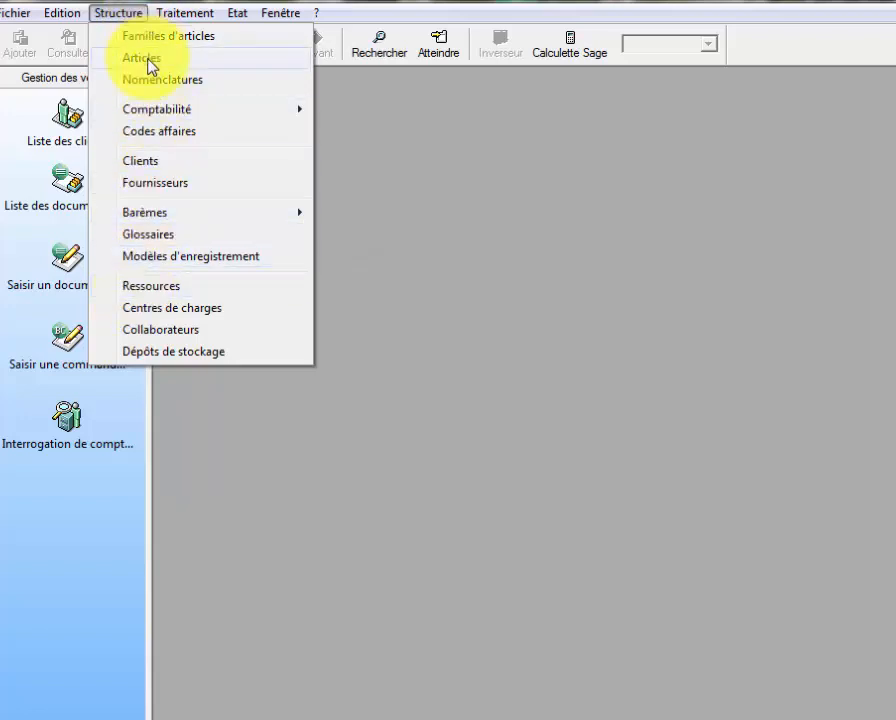
click(148, 60)
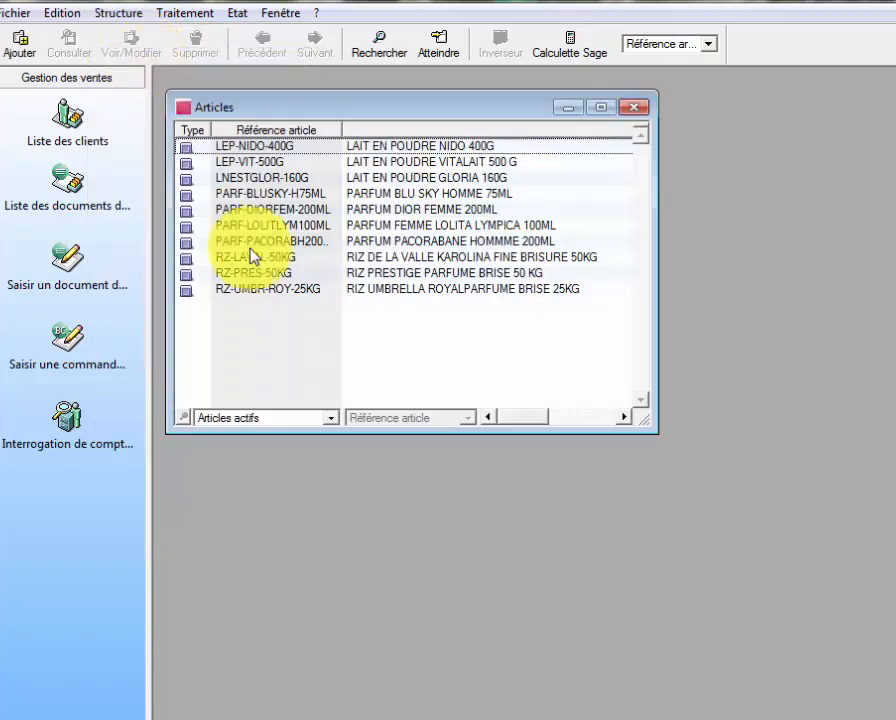
double_click(263, 148)
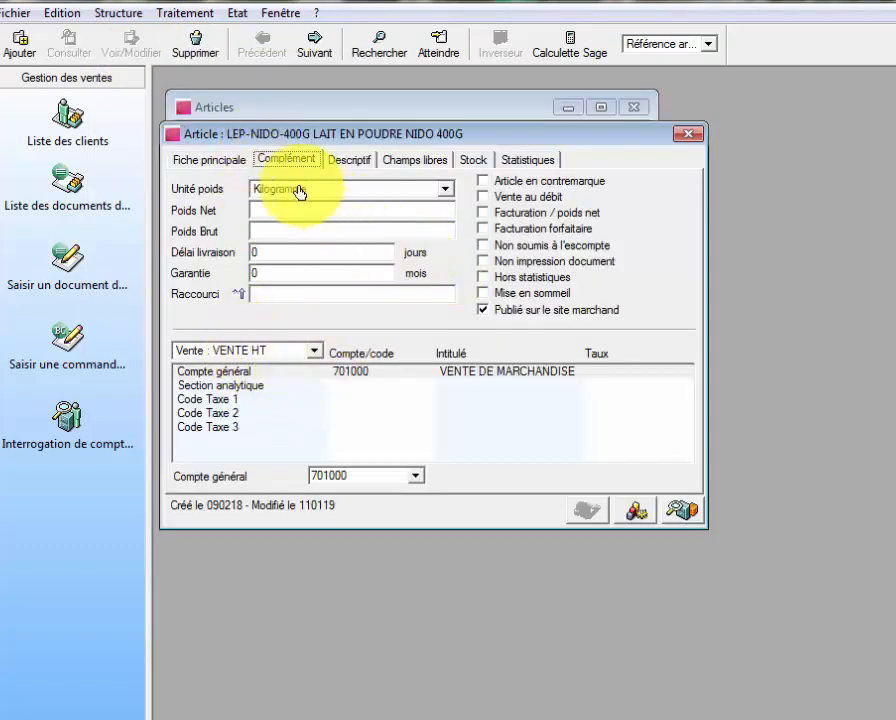
click(234, 160)
double_click(253, 370)
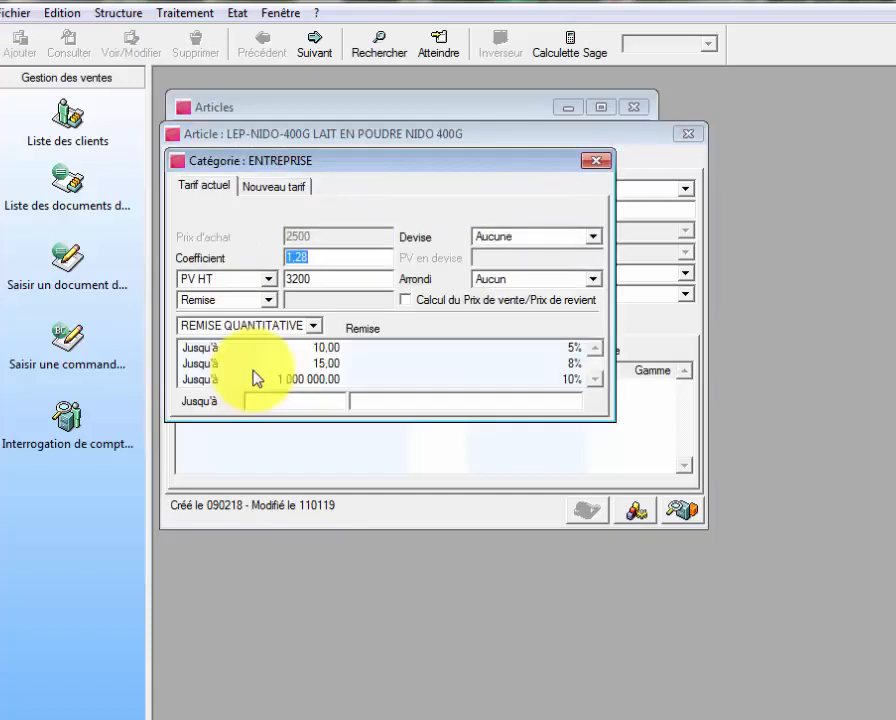
click(597, 162)
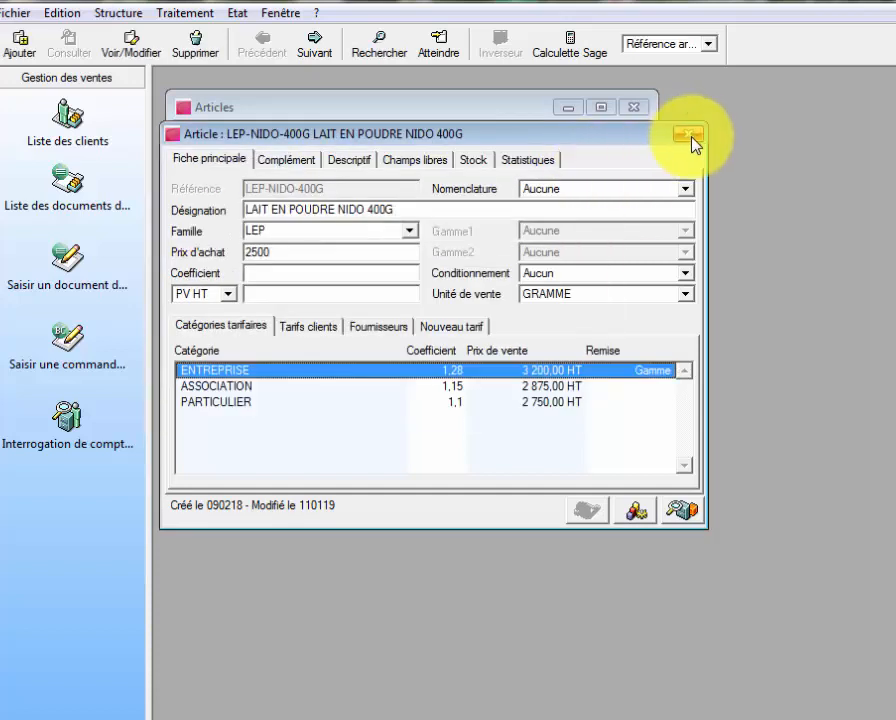
double_click(242, 370)
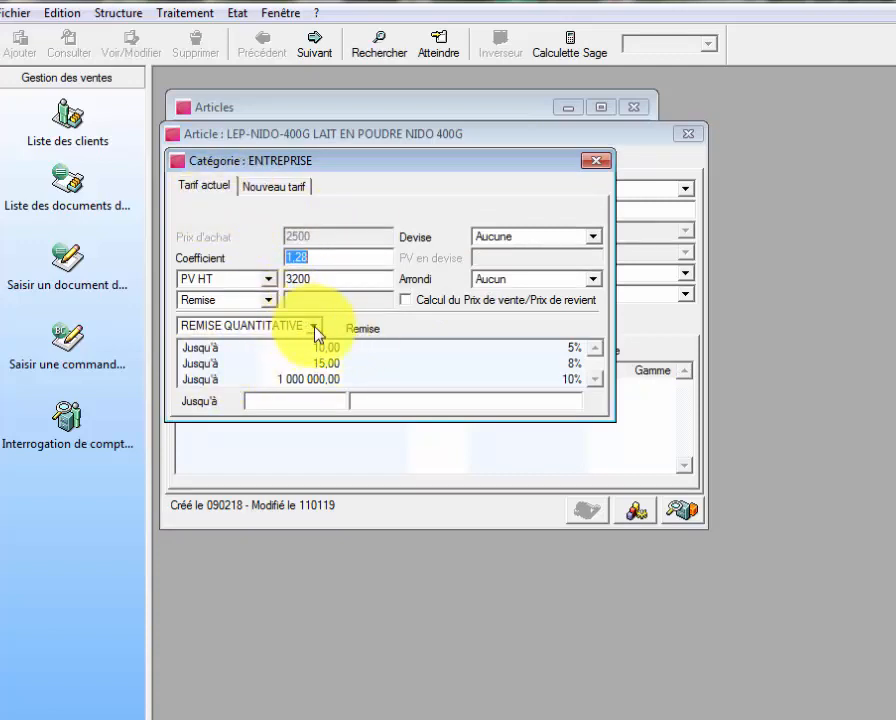
click(596, 162)
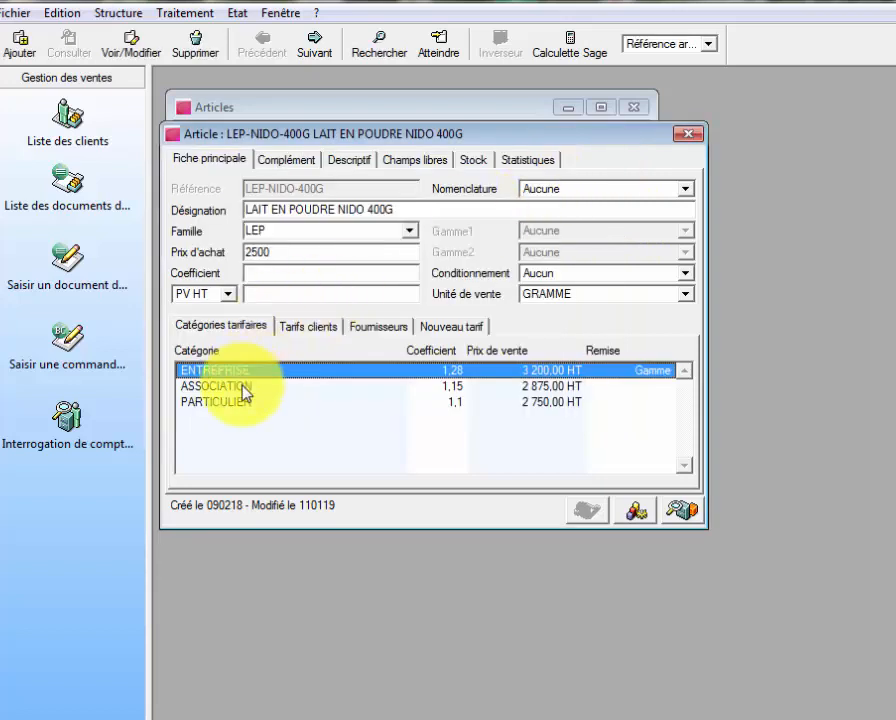
Open the ASSOCIATION price category of LEP-NIDO-400G and assign it the REMISE QUANTITATIVE discount range.
double_click(244, 388)
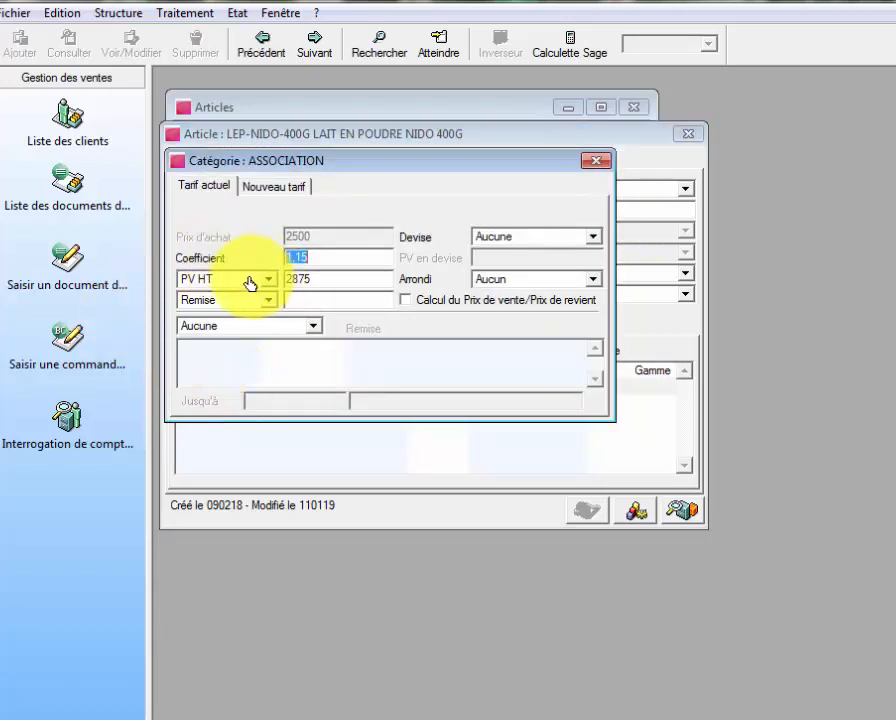
click(316, 282)
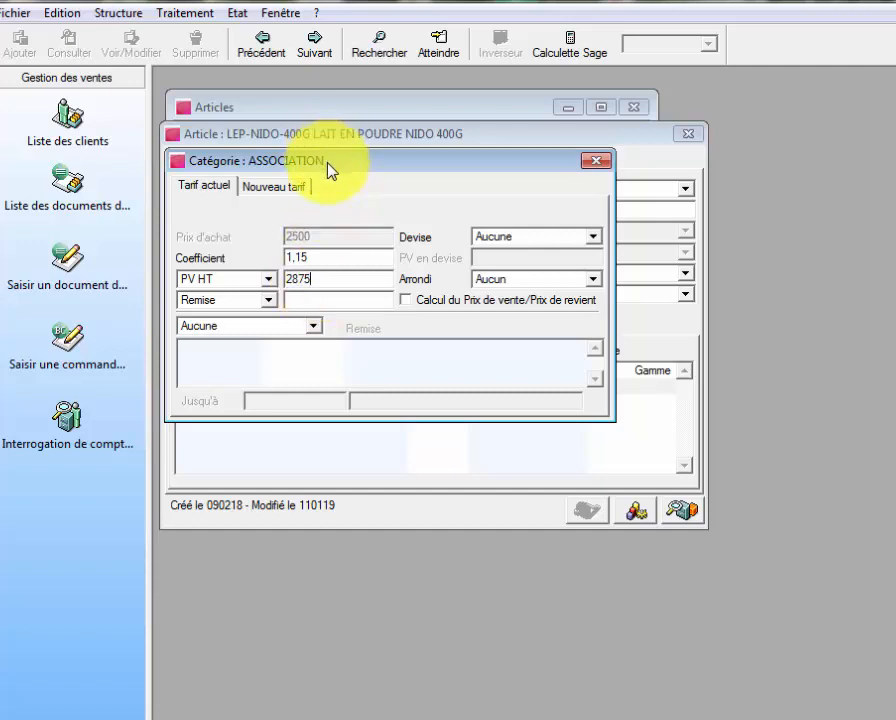
drag(329, 170, 414, 184)
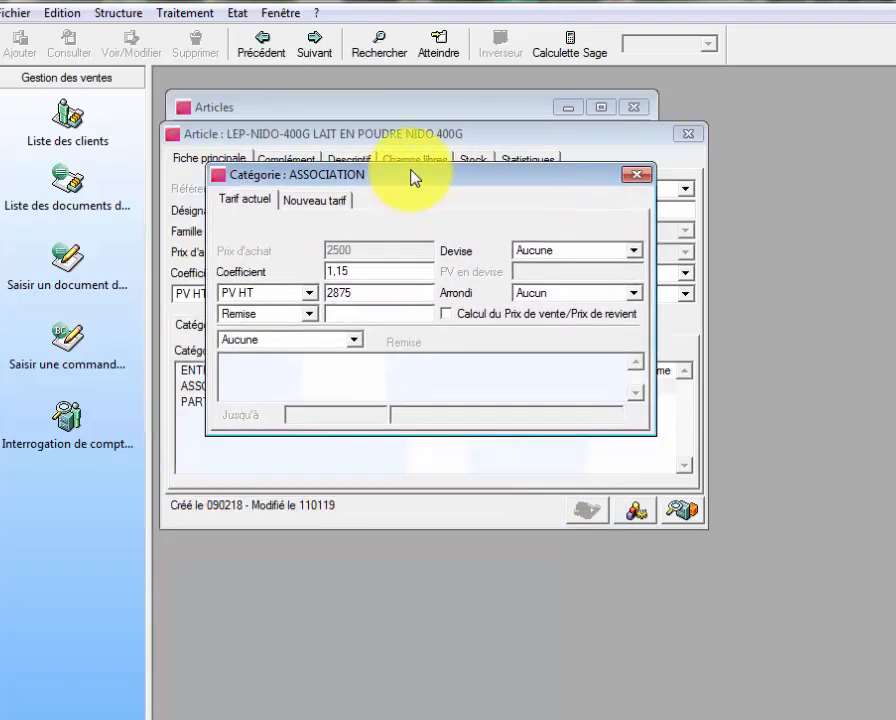
click(355, 341)
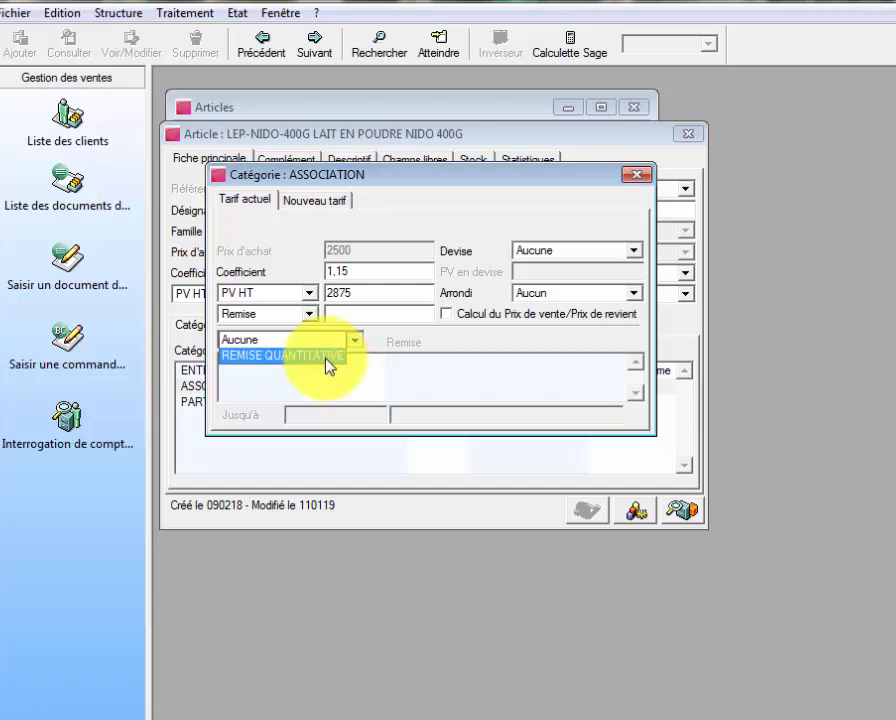
click(326, 356)
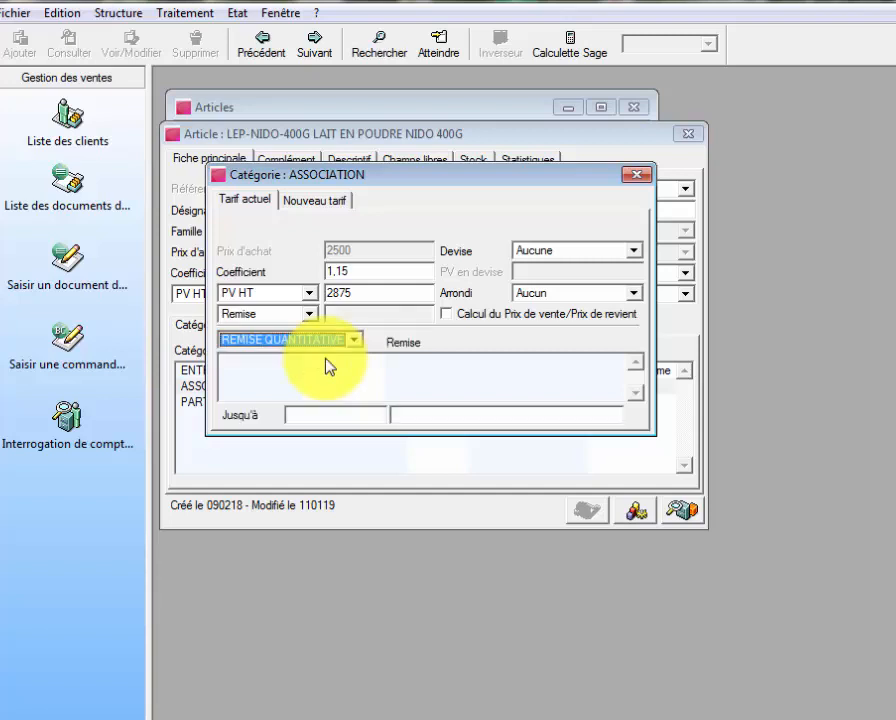
Add a discount tier of 2% for quantities up to 20 to the ASSOCIATION category, dismissing the Windows colour scheme prompt.
click(339, 418)
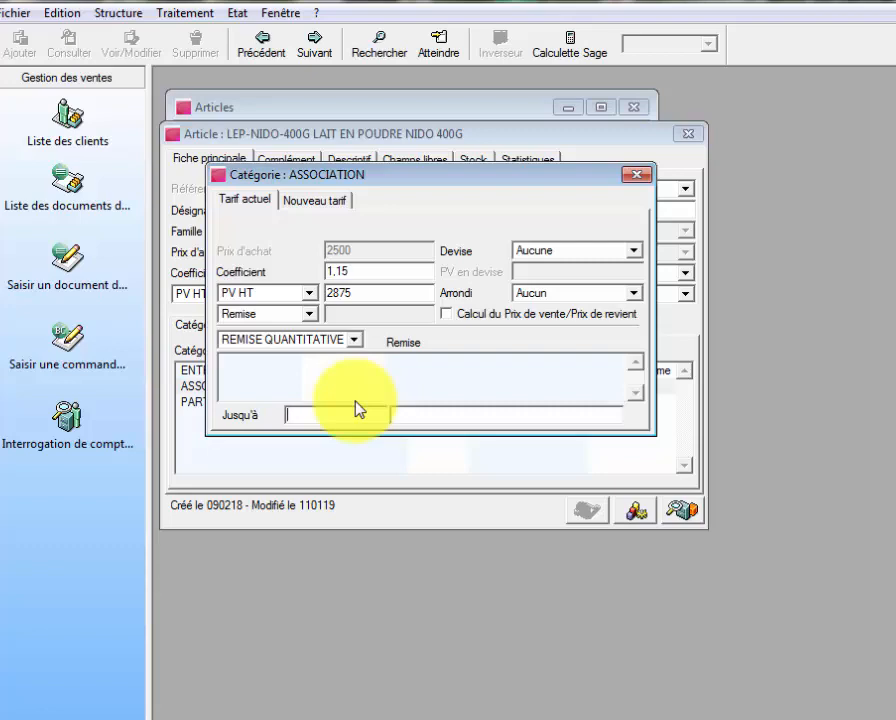
text(20)
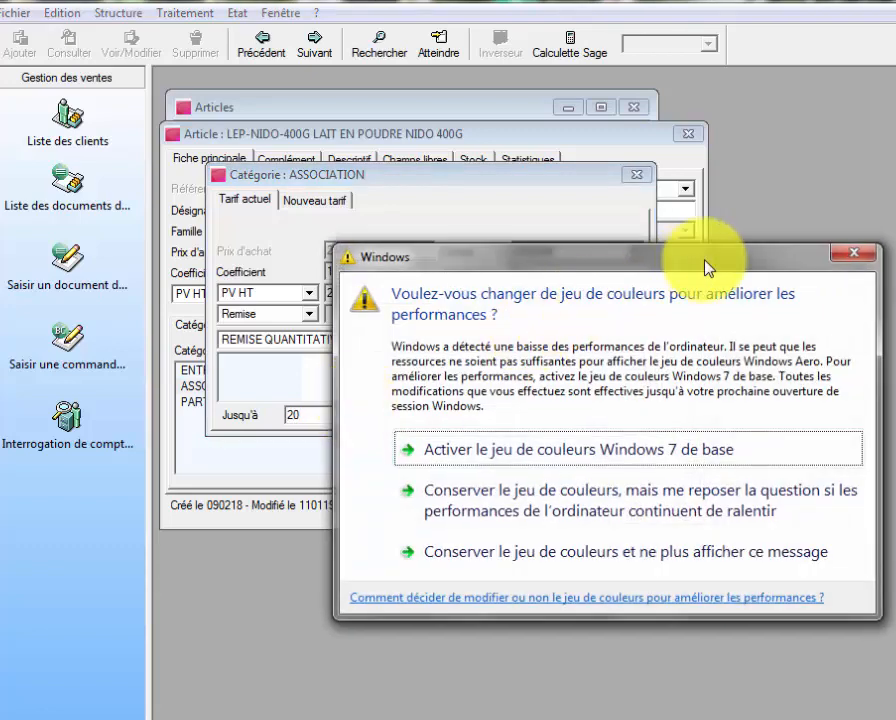
click(852, 252)
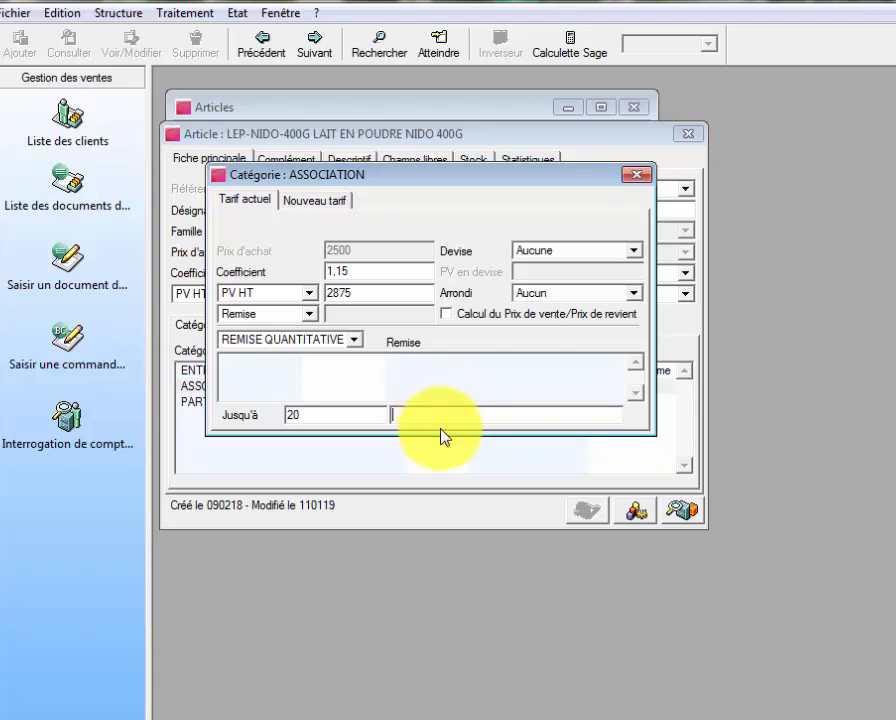
text(2)
key(Return)
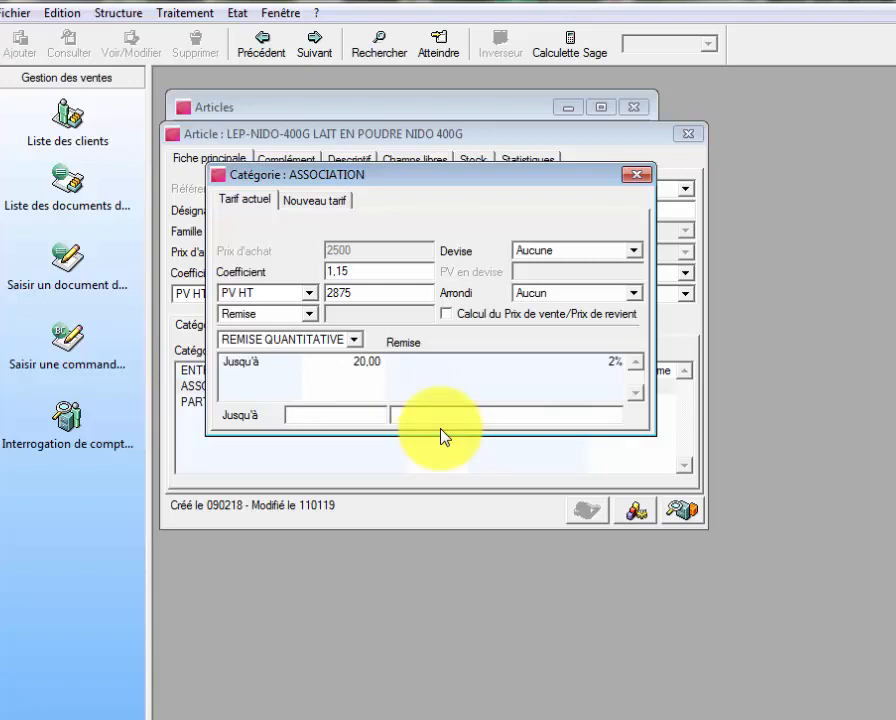
Add two more ASSOCIATION discount tiers: 3% for quantities up to 30 and 10% for quantities up to 1000.
text(30)
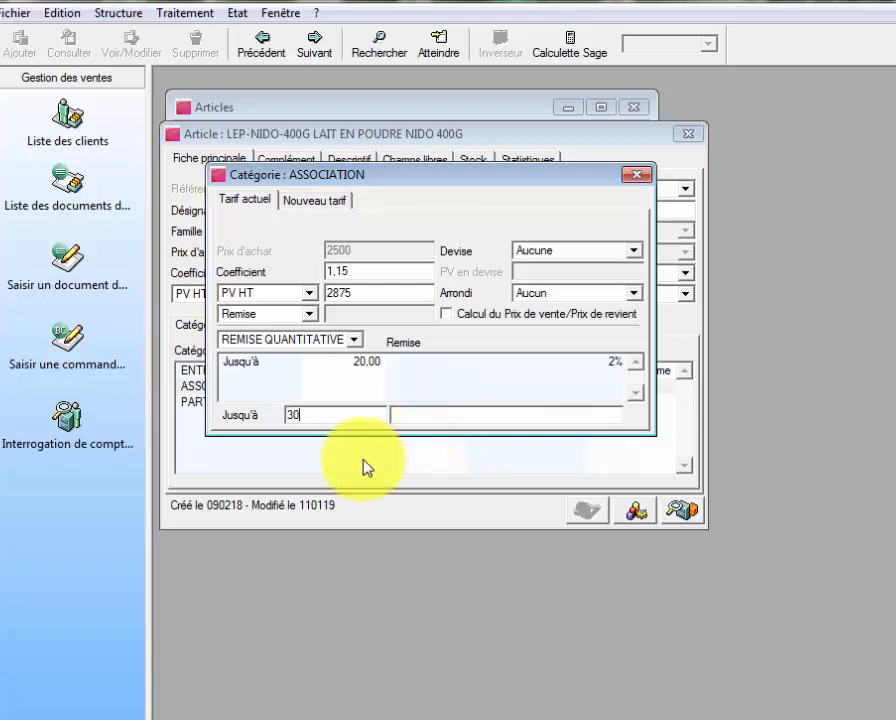
key(Tab)
text(3)
key(Return)
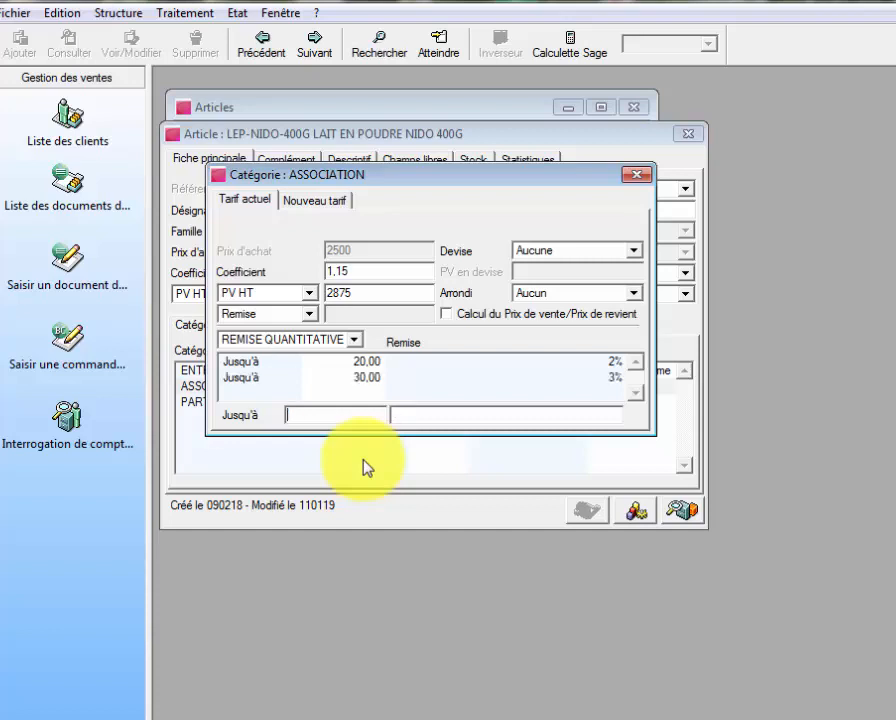
text(1000)
key(Tab)
text(10)
key(Return)
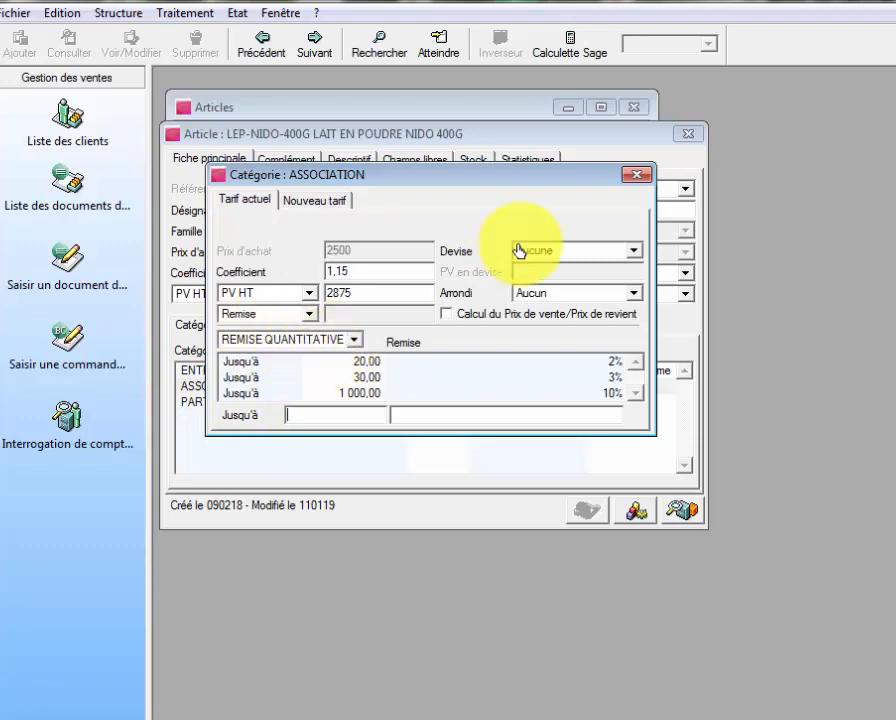
Close the ASSOCIATION price category, the article LEP-NIDO-400G and the article list.
click(636, 176)
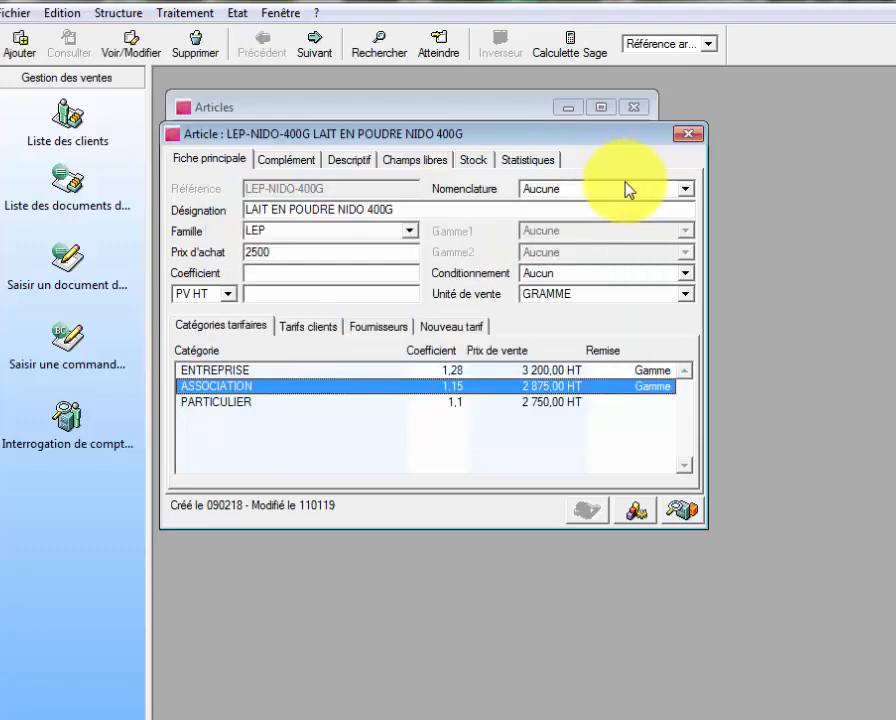
click(686, 134)
click(634, 110)
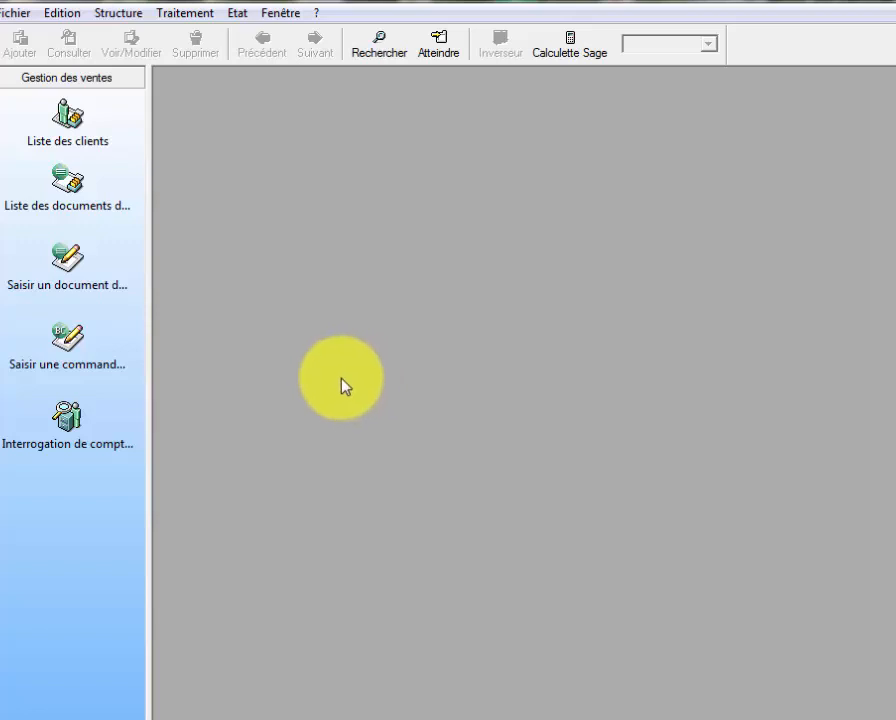
click(238, 13)
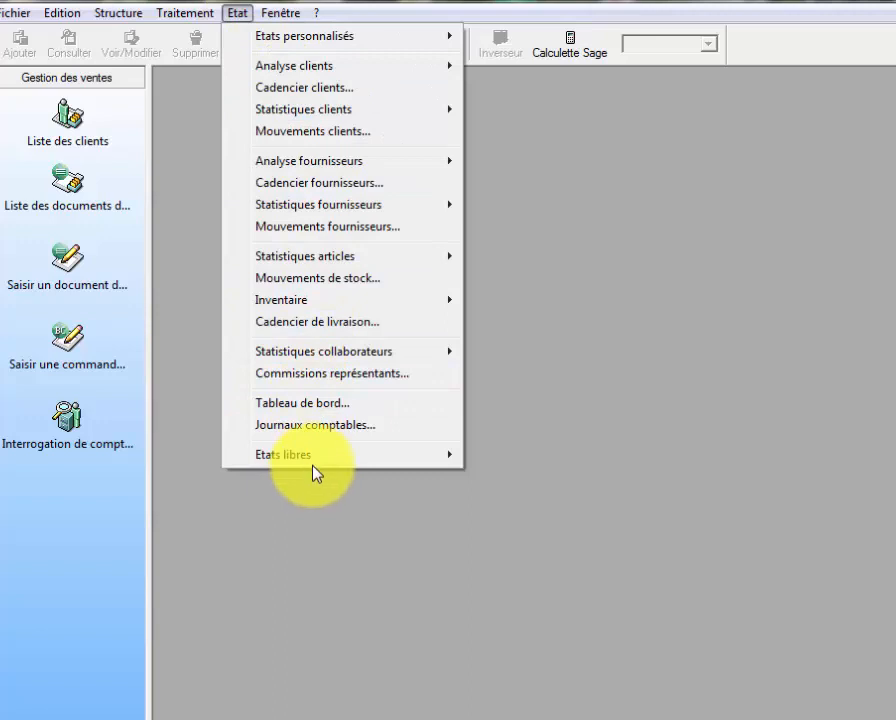
mouse_move(314, 467)
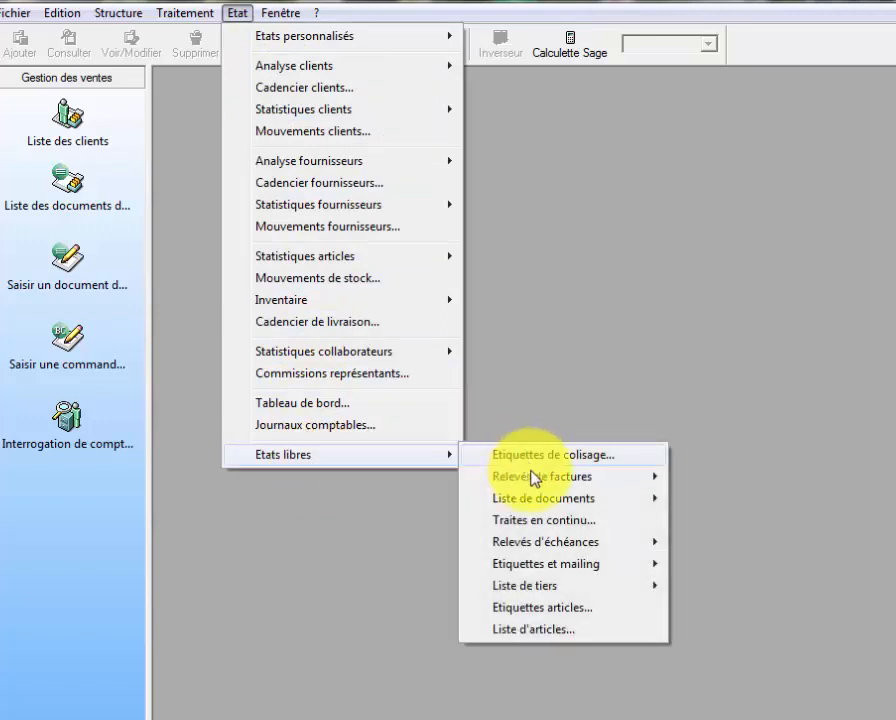
mouse_move(534, 482)
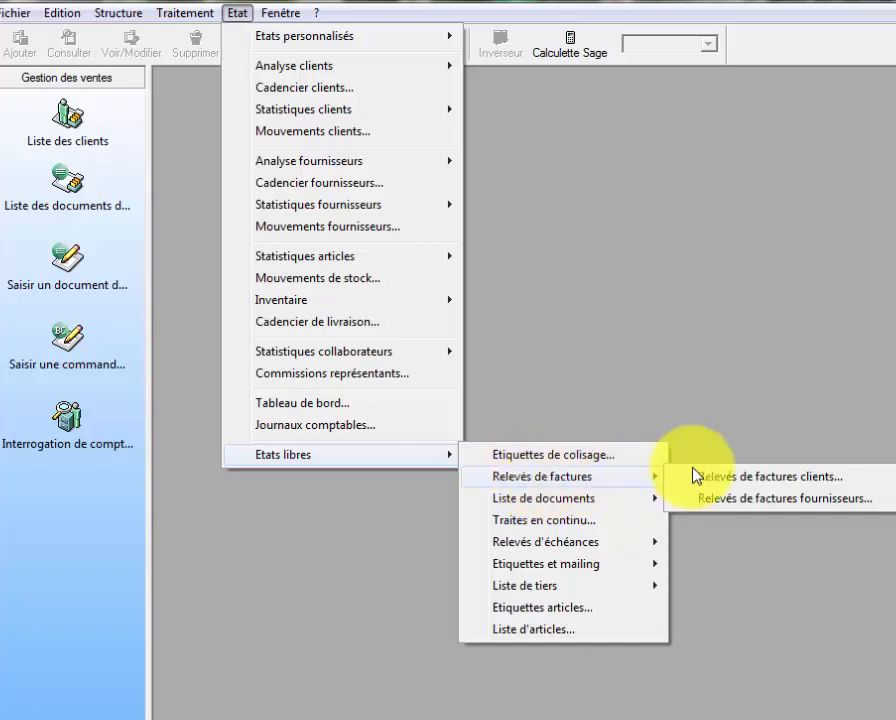
click(752, 487)
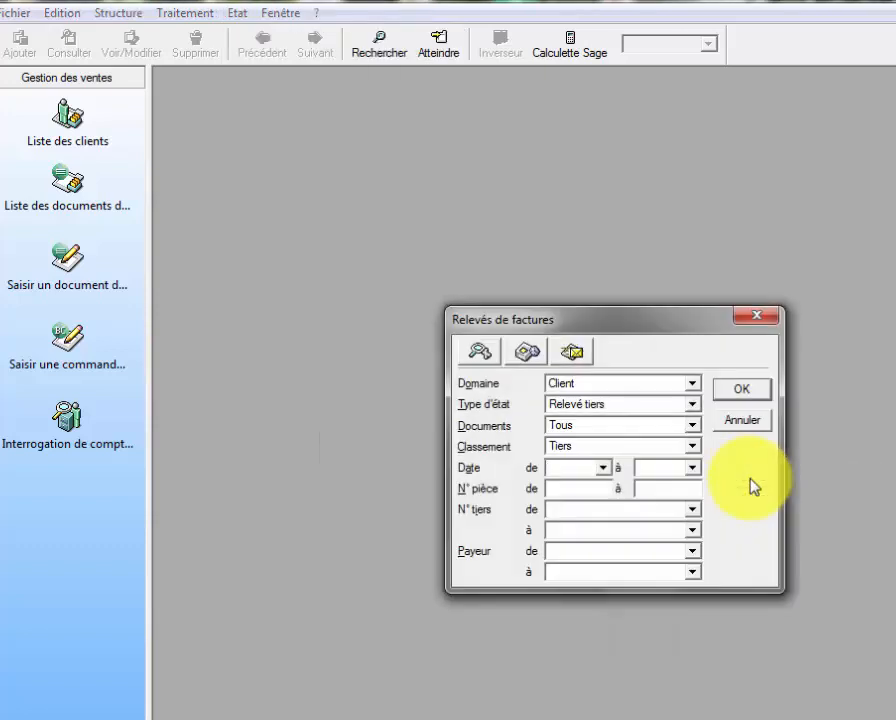
click(758, 317)
Start the customer invoice statement report (Relevés de factures clients) from the free reports and accept its default selection criteria.
click(242, 16)
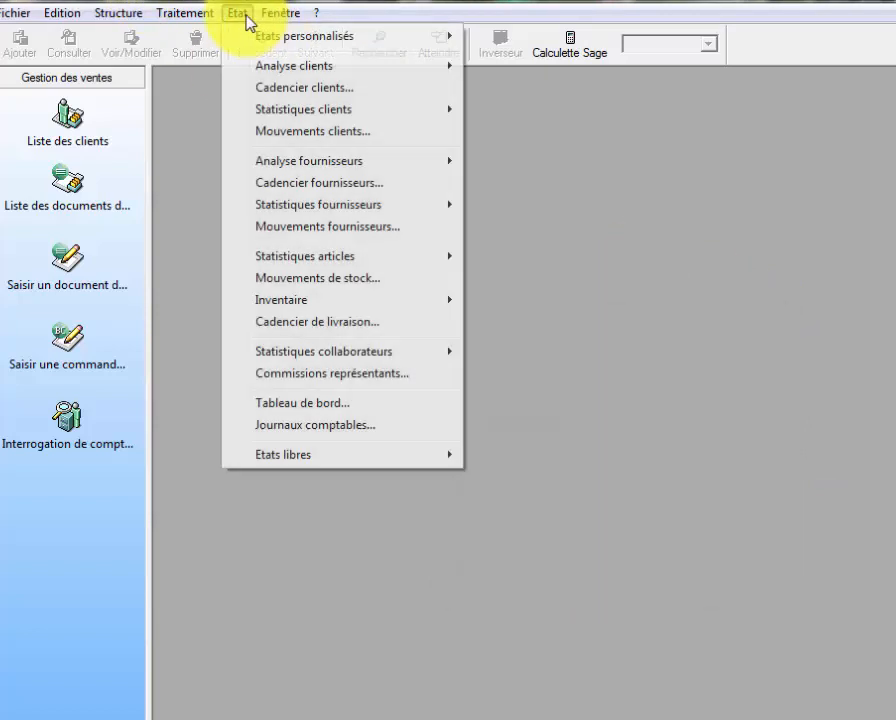
mouse_move(352, 456)
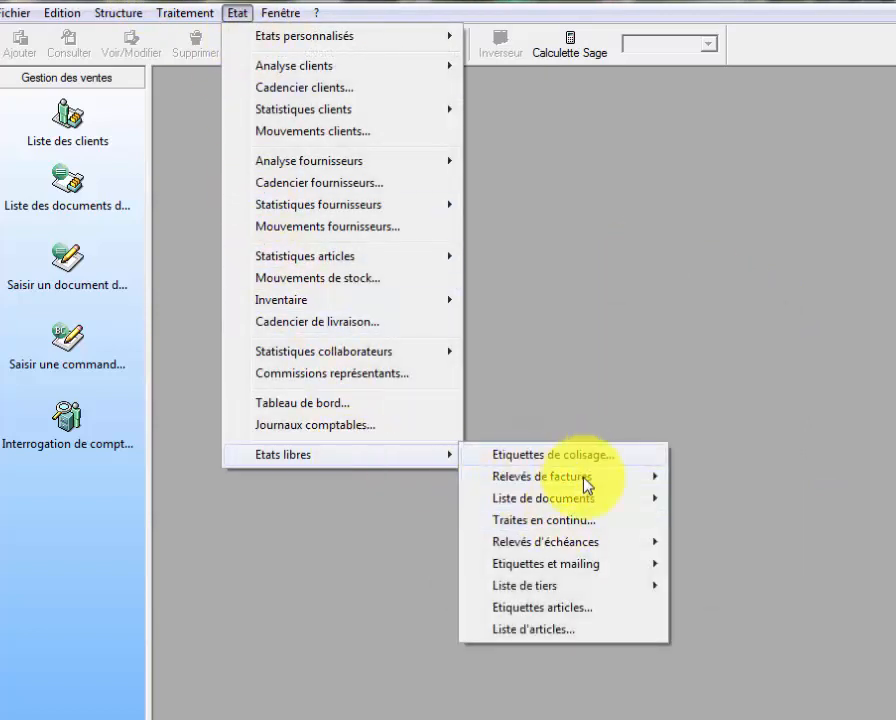
mouse_move(590, 480)
click(734, 480)
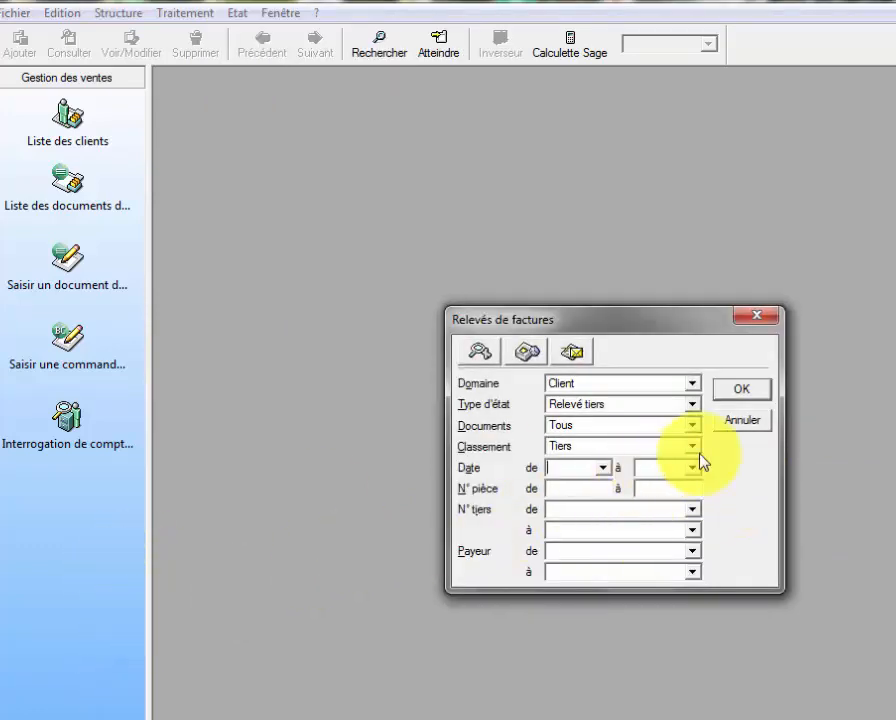
click(732, 388)
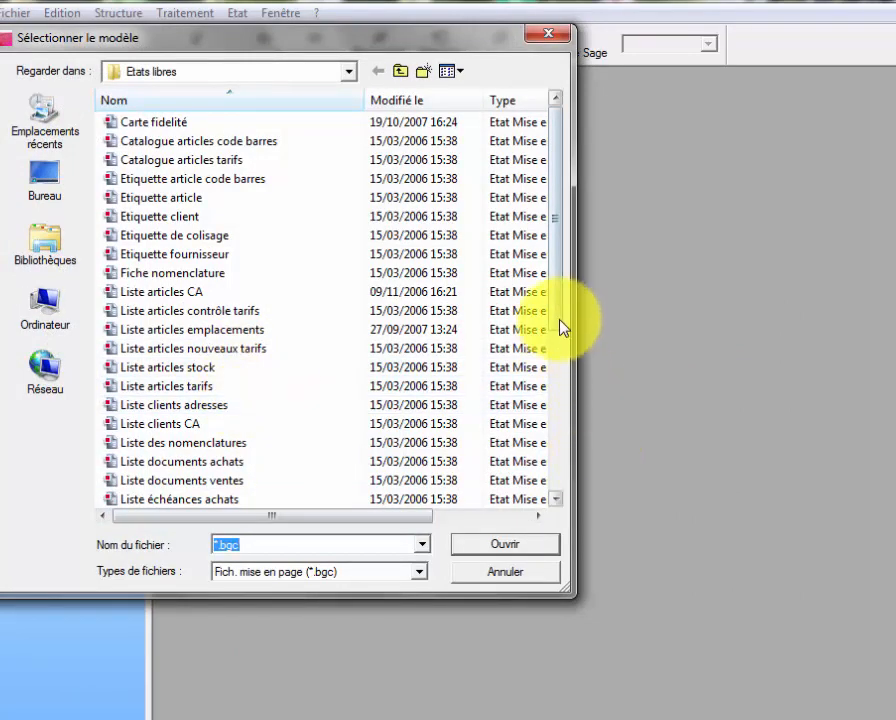
Choose the template Relevé factures clients and generate the invoice statements as a print preview of all pages.
drag(562, 324, 560, 516)
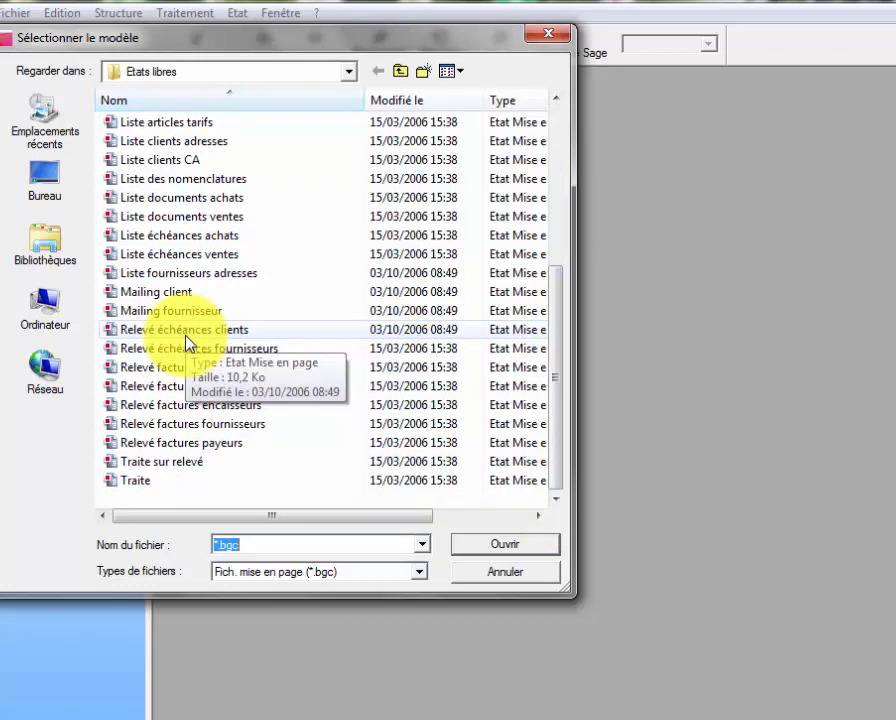
click(176, 388)
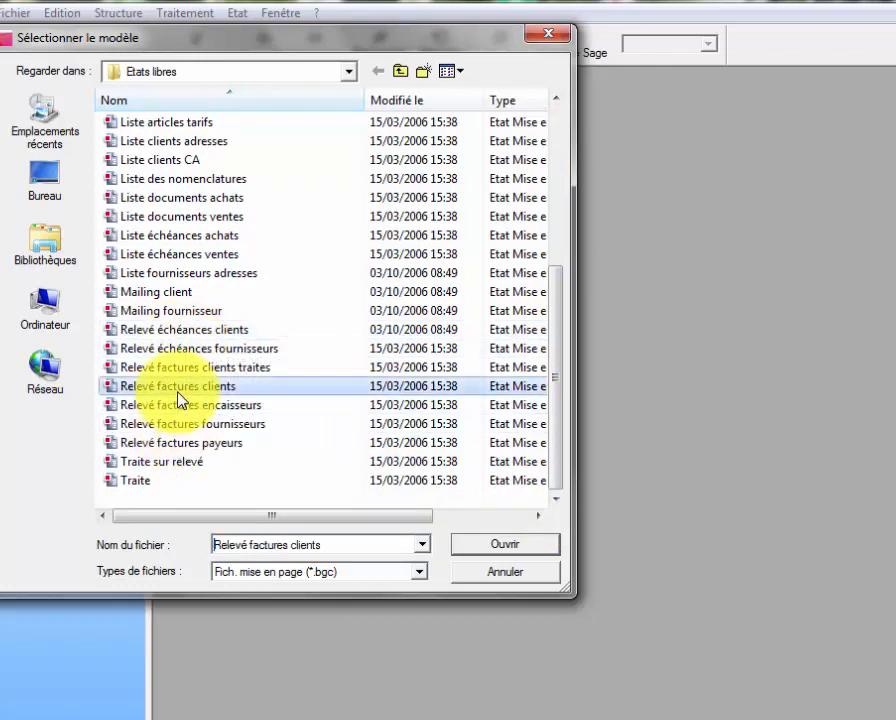
click(521, 556)
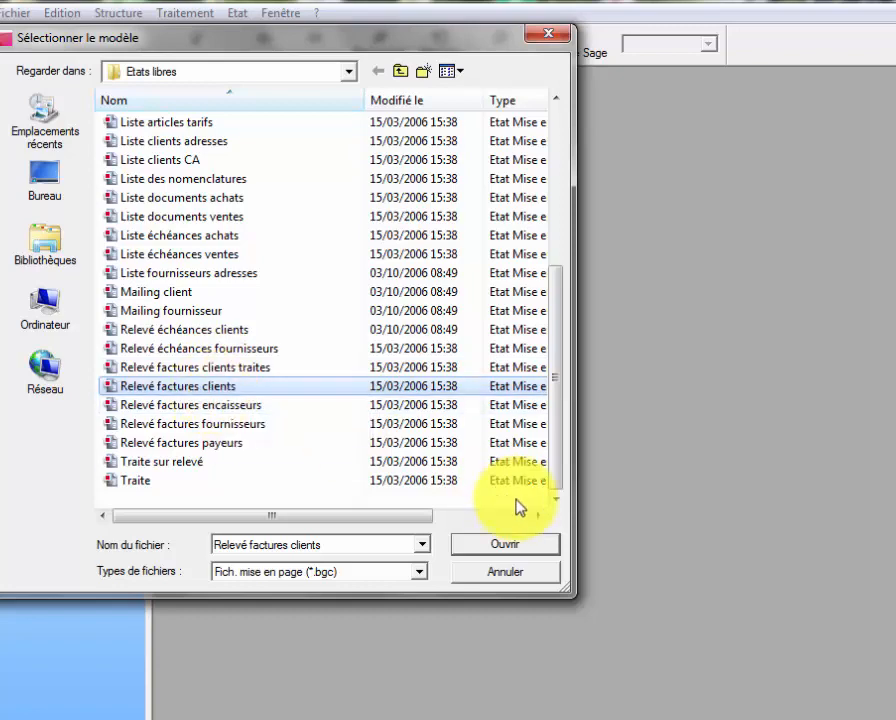
click(525, 548)
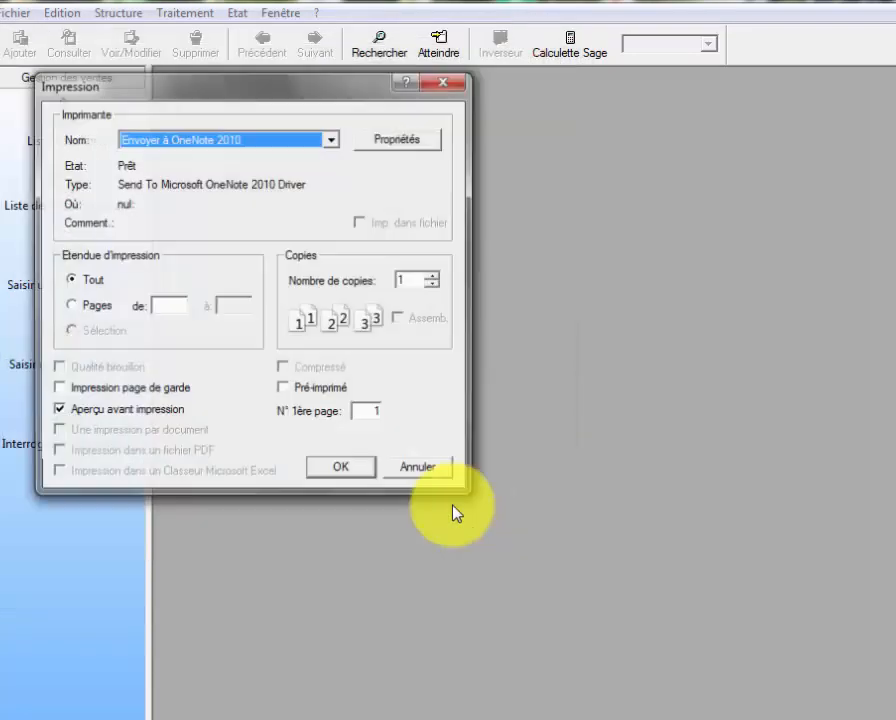
click(358, 466)
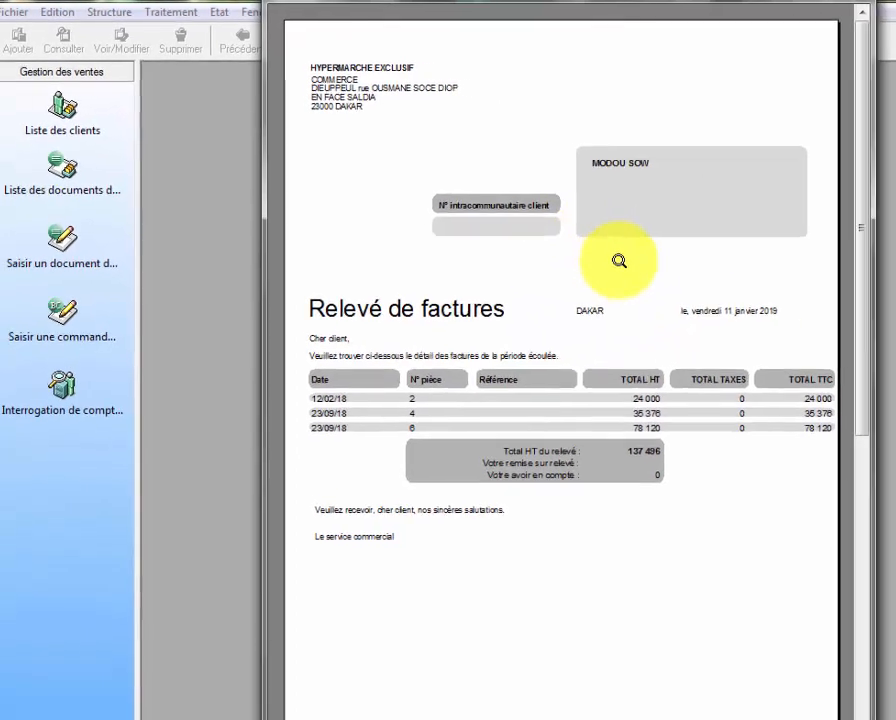
Examine the previewed invoice statements customer by customer, checking each one's invoice lines, statement total, discount and credit balance.
click(660, 262)
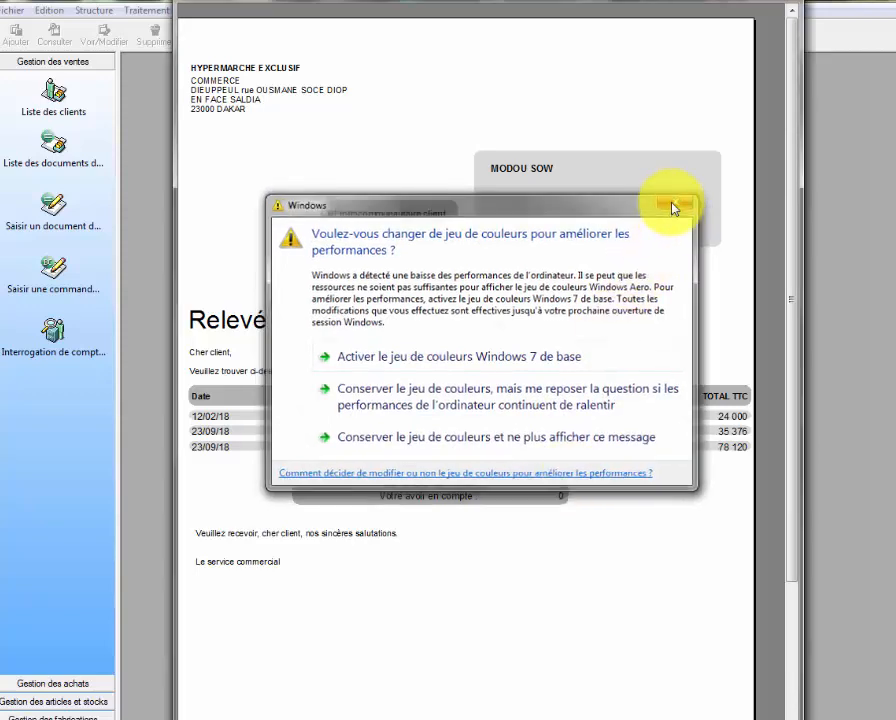
click(673, 207)
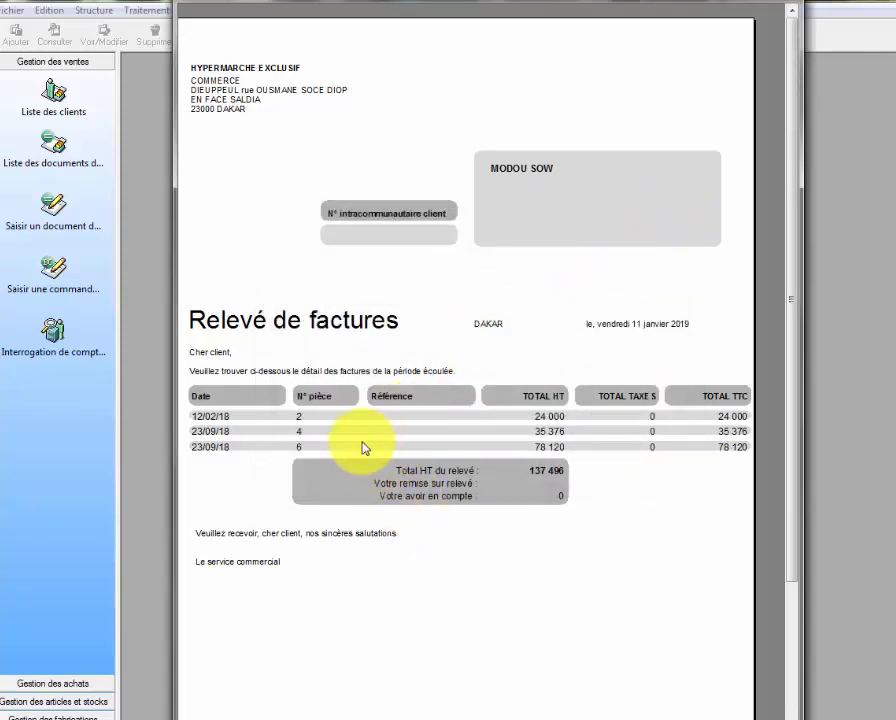
scroll(510, 374, down, 2)
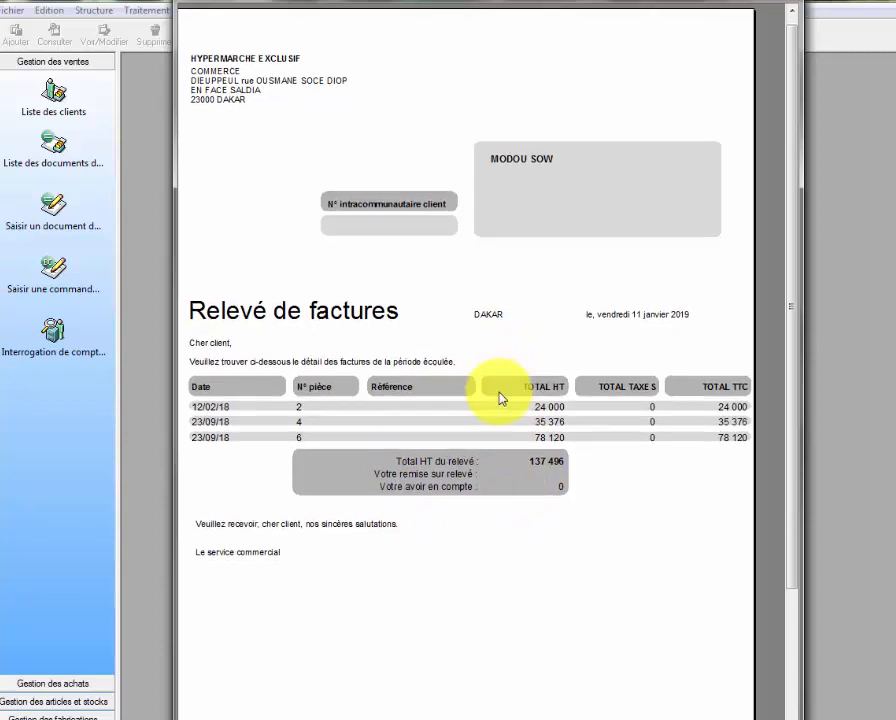
click(467, 442)
scroll(471, 408, down, 1)
scroll(473, 404, down, 2)
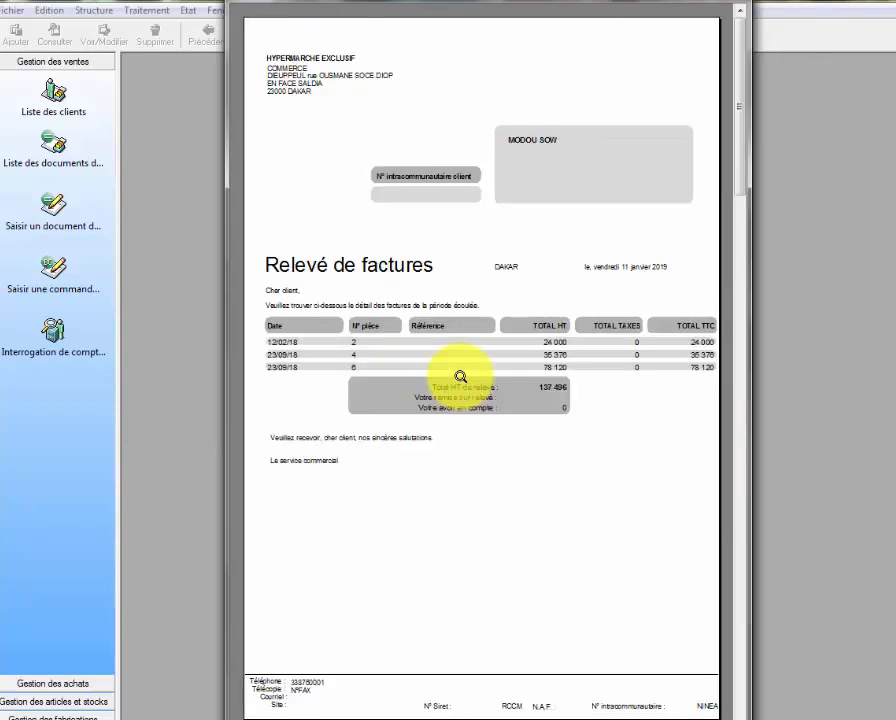
scroll(456, 353, up, 2)
click(456, 353)
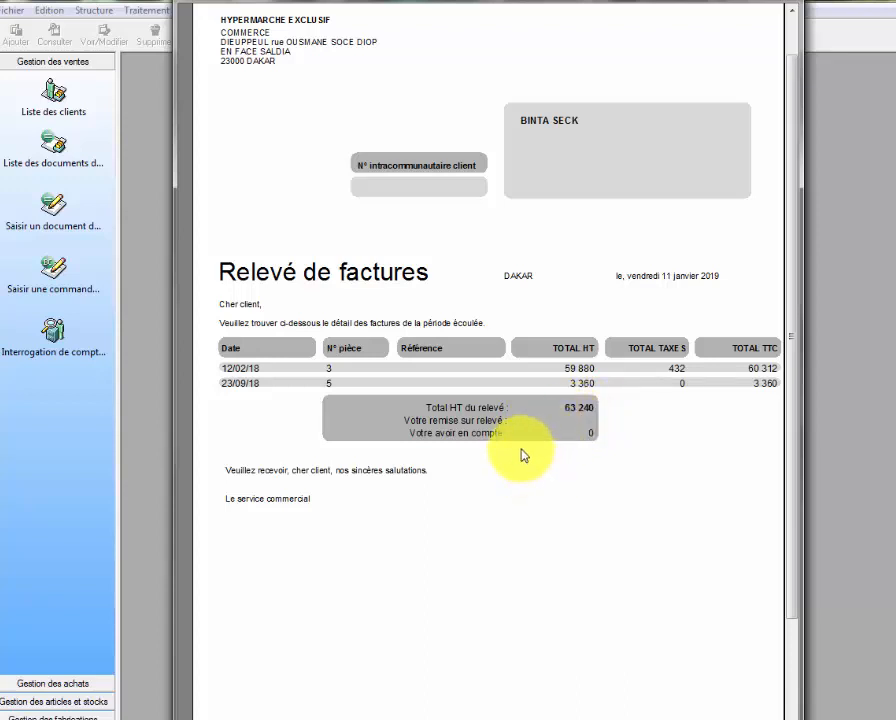
scroll(521, 455, down, 1)
scroll(521, 449, down, 1)
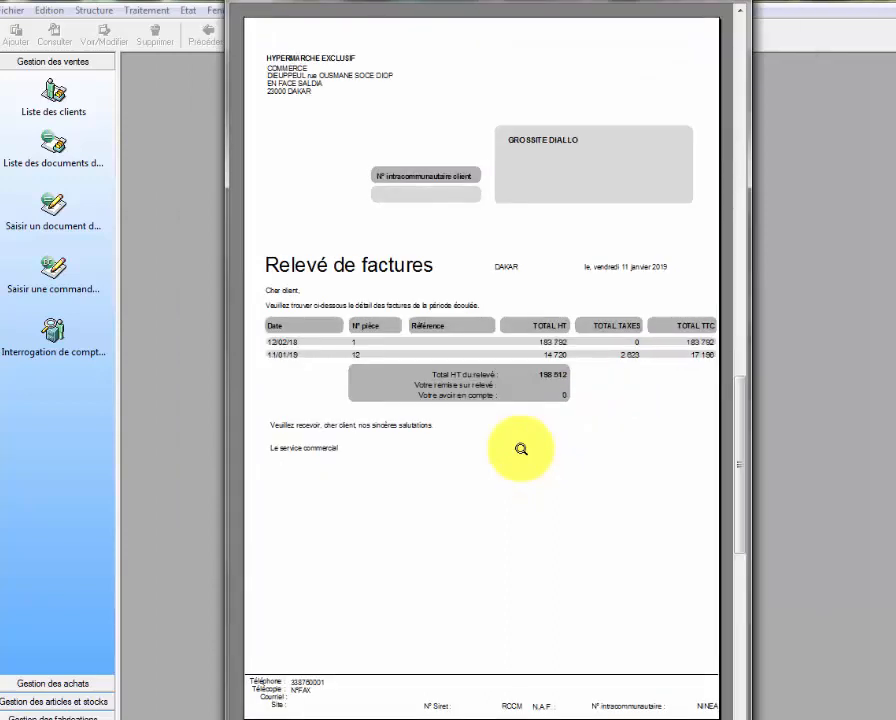
click(528, 388)
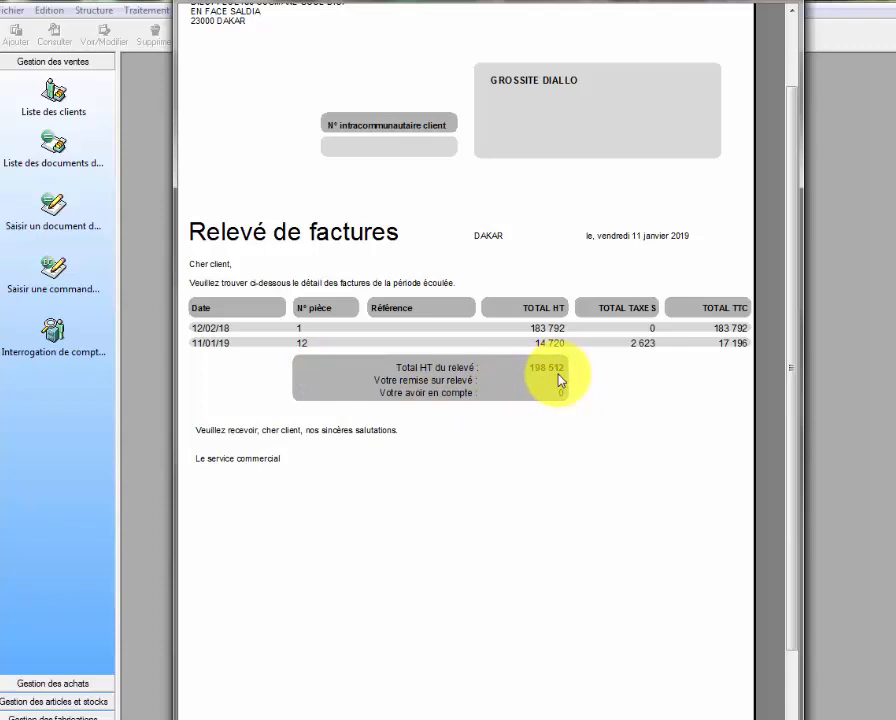
click(507, 383)
scroll(502, 388, down, 3)
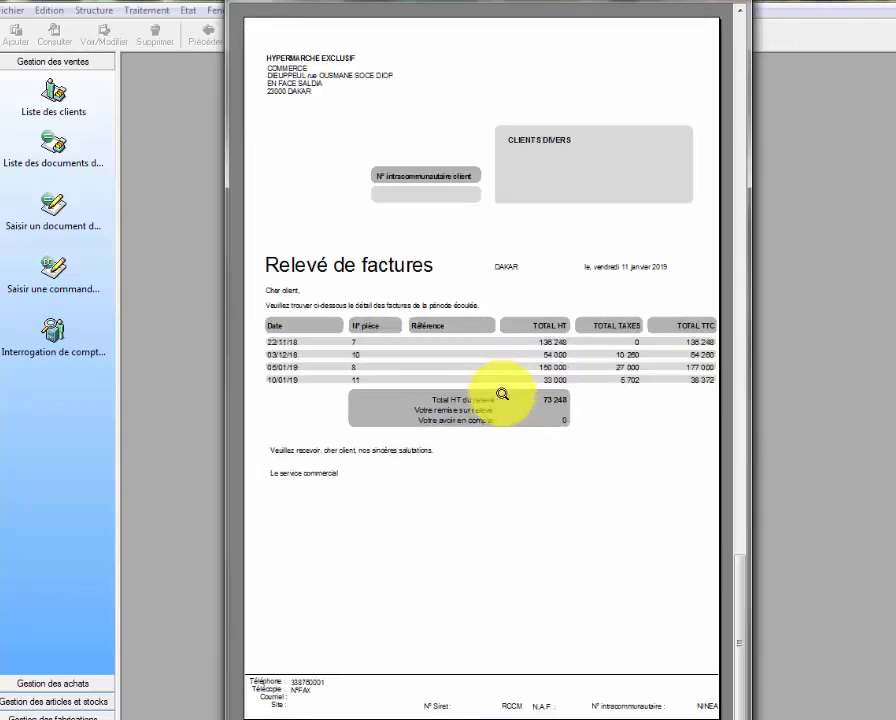
Check the invoice lines and total of the CLIENTS DIVERS statement up close and close the customer statement preview.
click(502, 394)
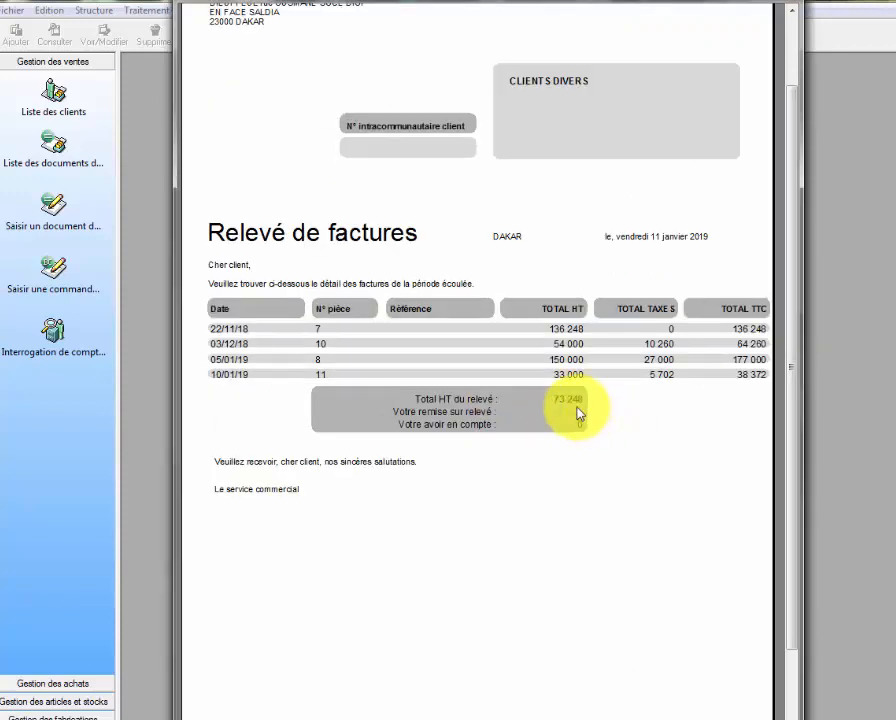
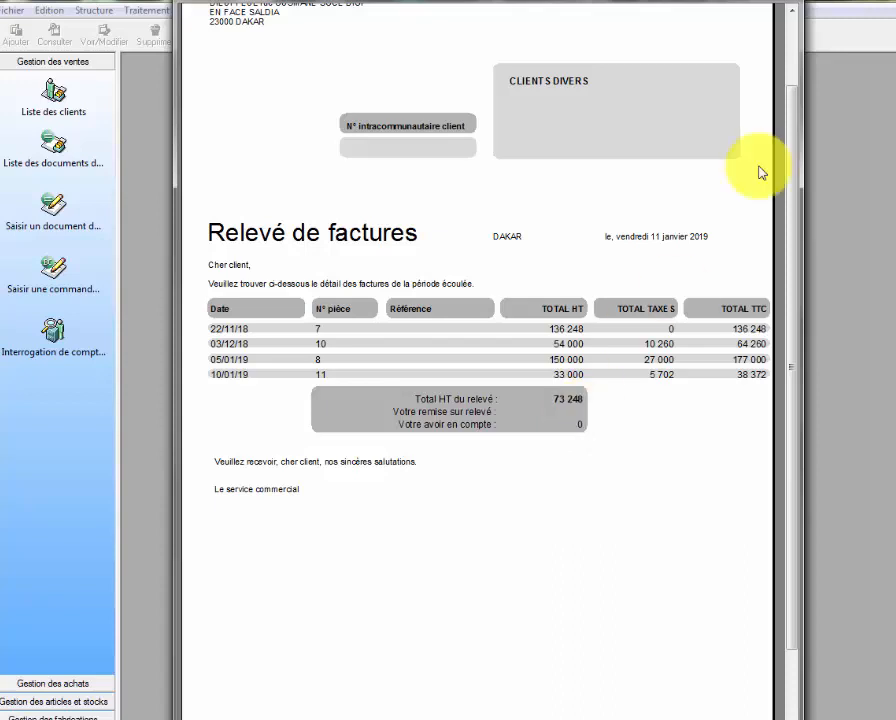
click(772, 3)
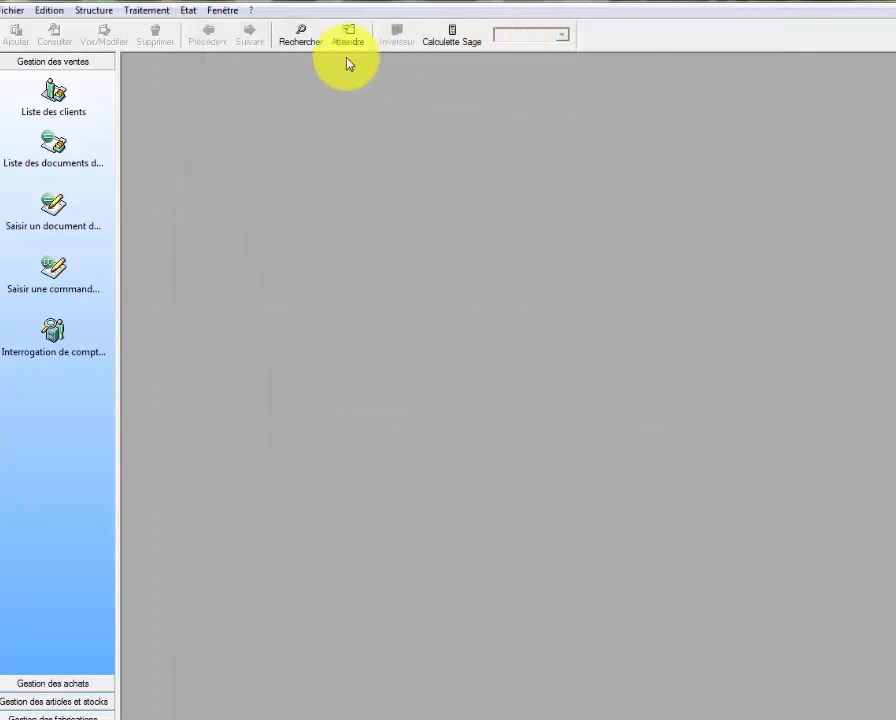
Start the supplier invoice statement report (Relevés de factures fournisseurs) from the free reports and accept its default selection criteria.
click(190, 12)
mouse_move(276, 365)
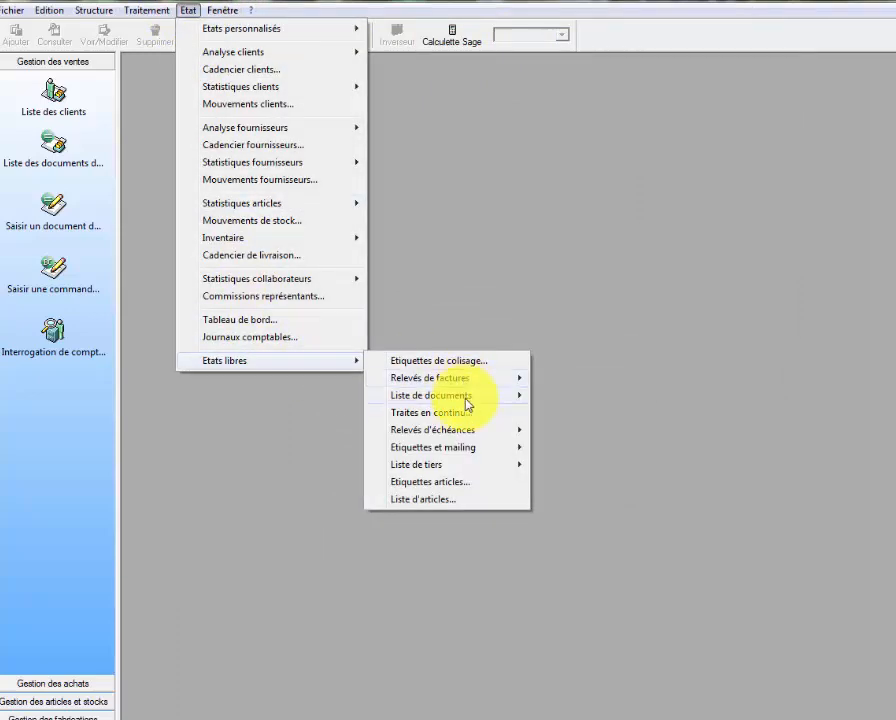
mouse_move(469, 382)
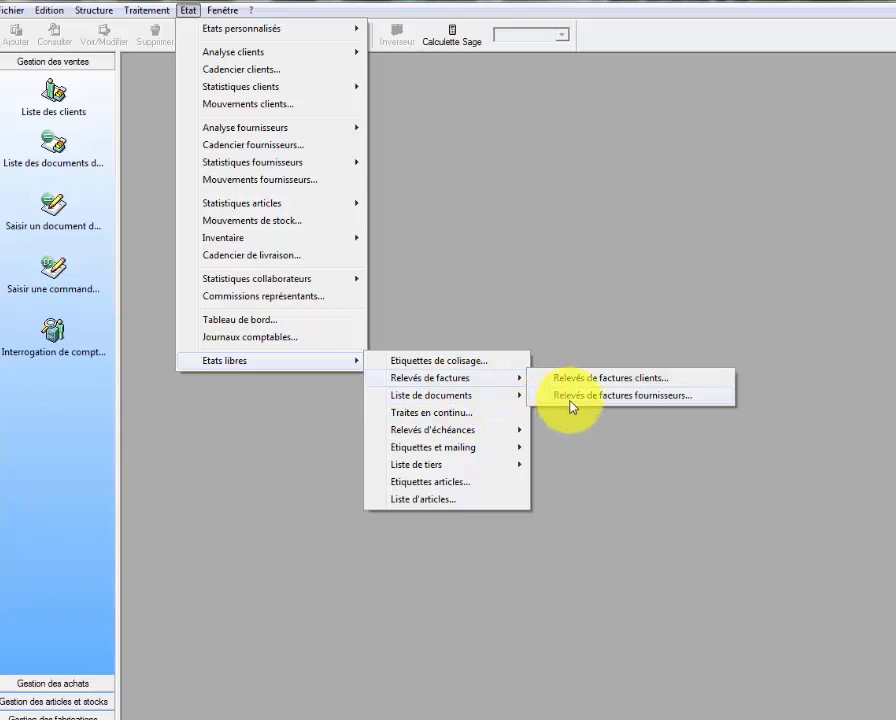
click(571, 400)
click(586, 312)
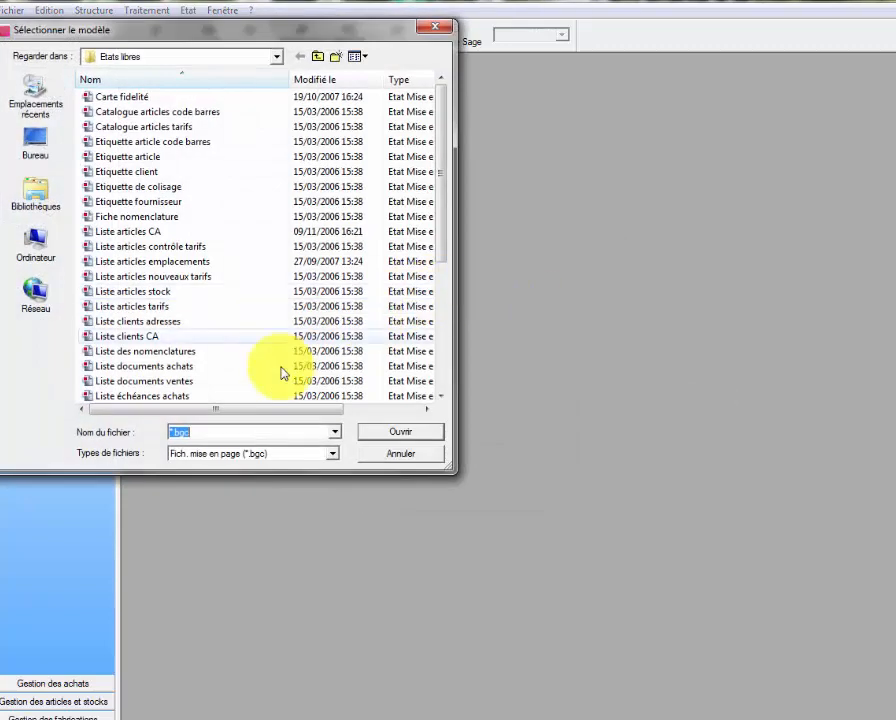
Choose the template Relevé factures fournisseurs and generate the supplier statements as a print preview.
drag(438, 252, 447, 375)
click(238, 352)
click(394, 431)
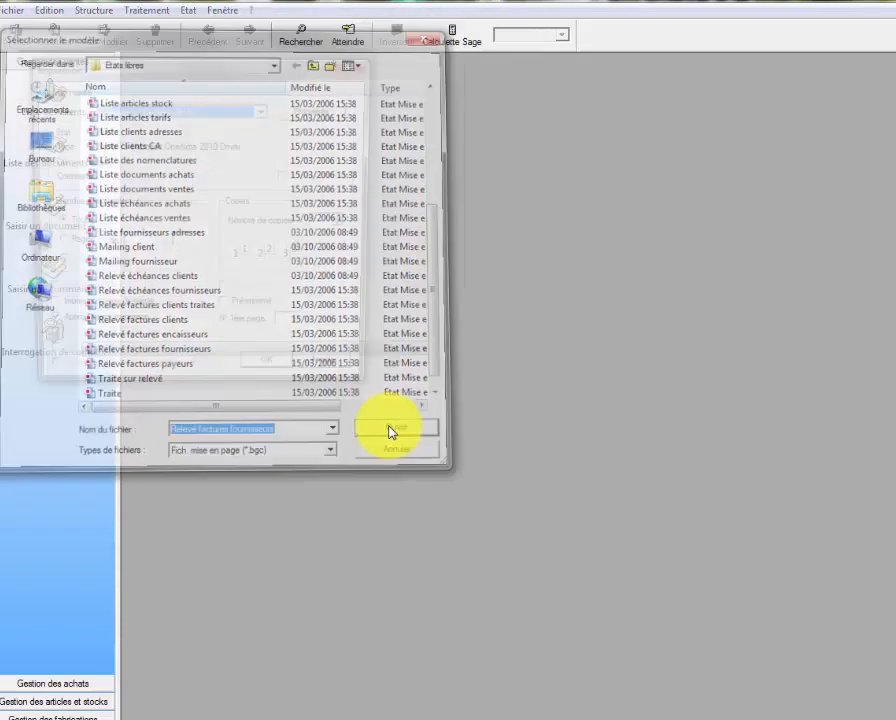
click(270, 374)
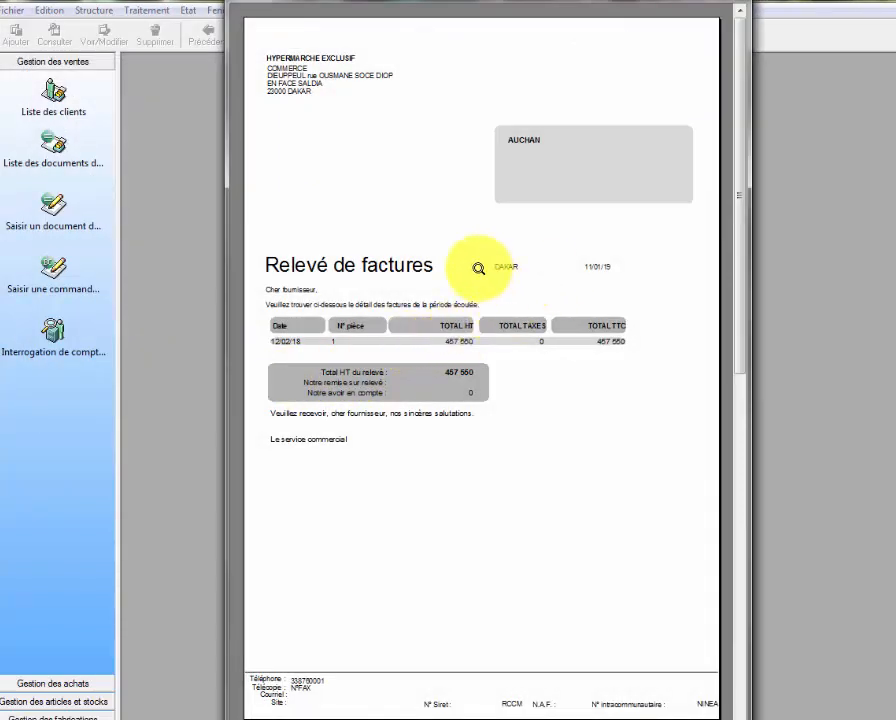
Examine the AUCHAN and CASINO supplier statements for invoice lines and totals, and close the preview.
click(478, 268)
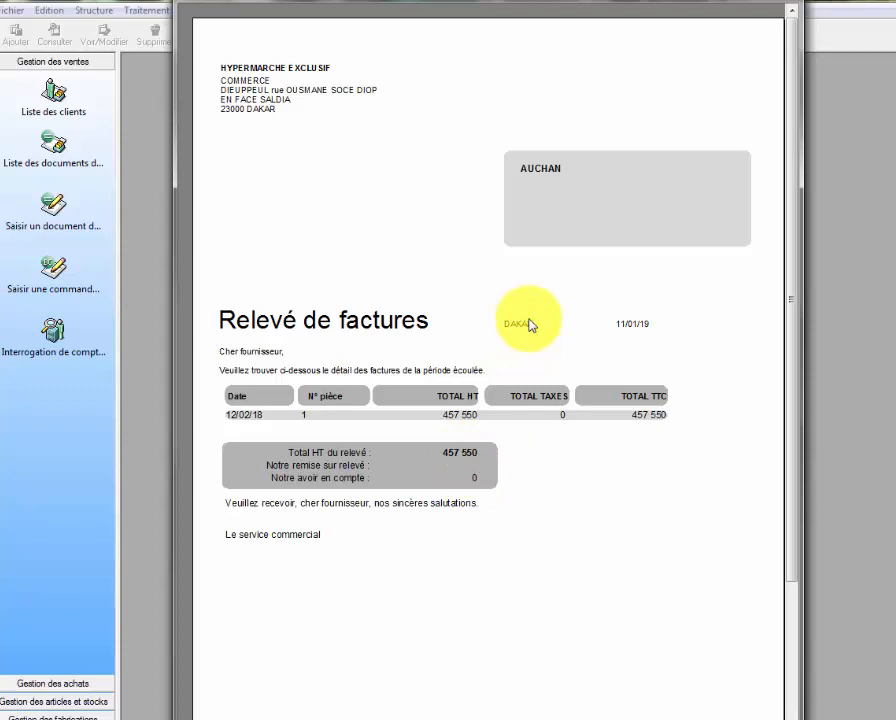
click(486, 280)
scroll(487, 280, down, 1)
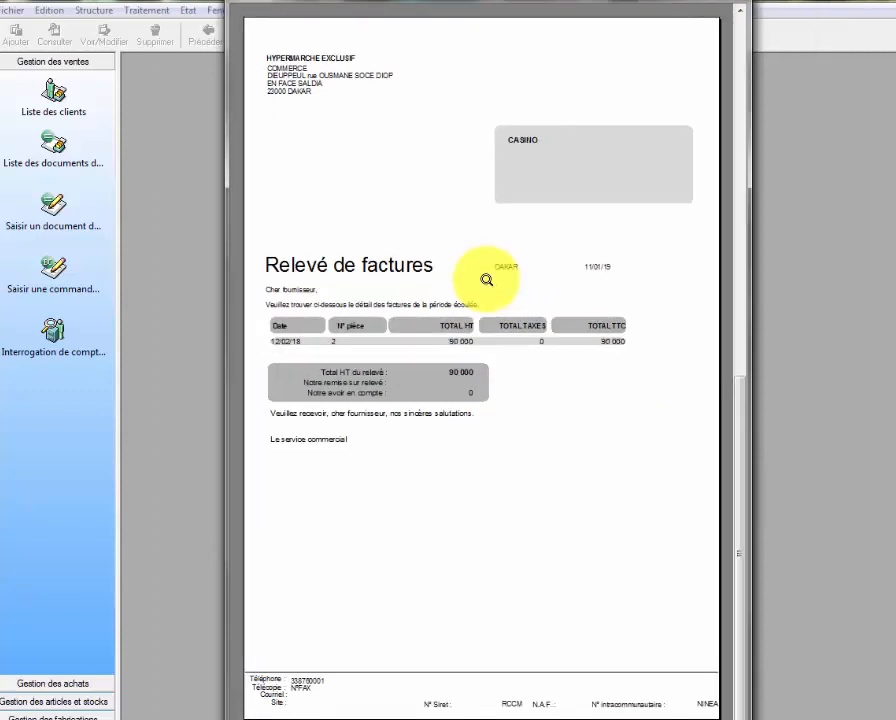
click(485, 276)
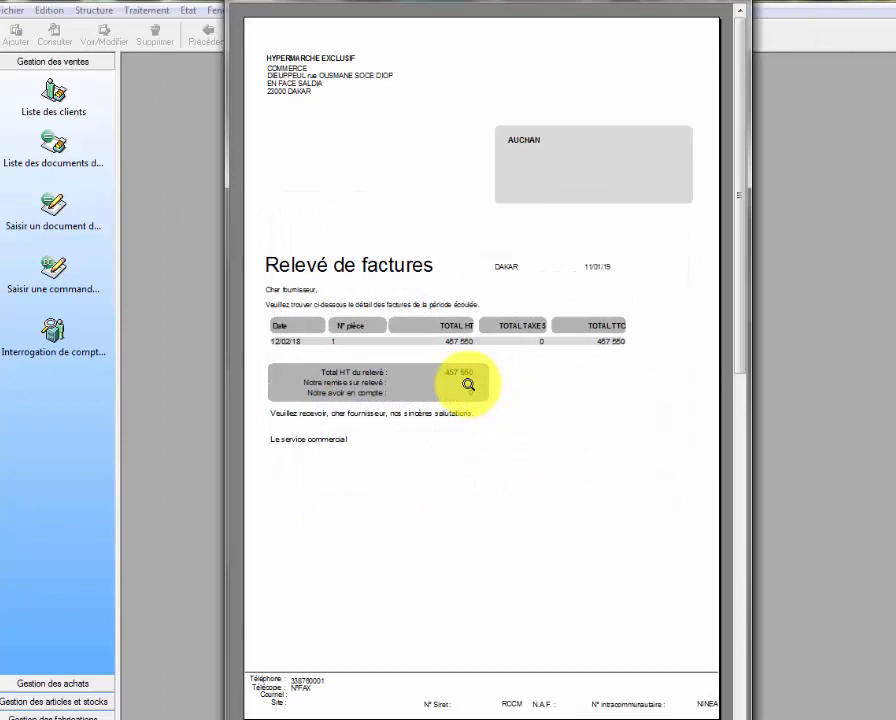
click(737, 9)
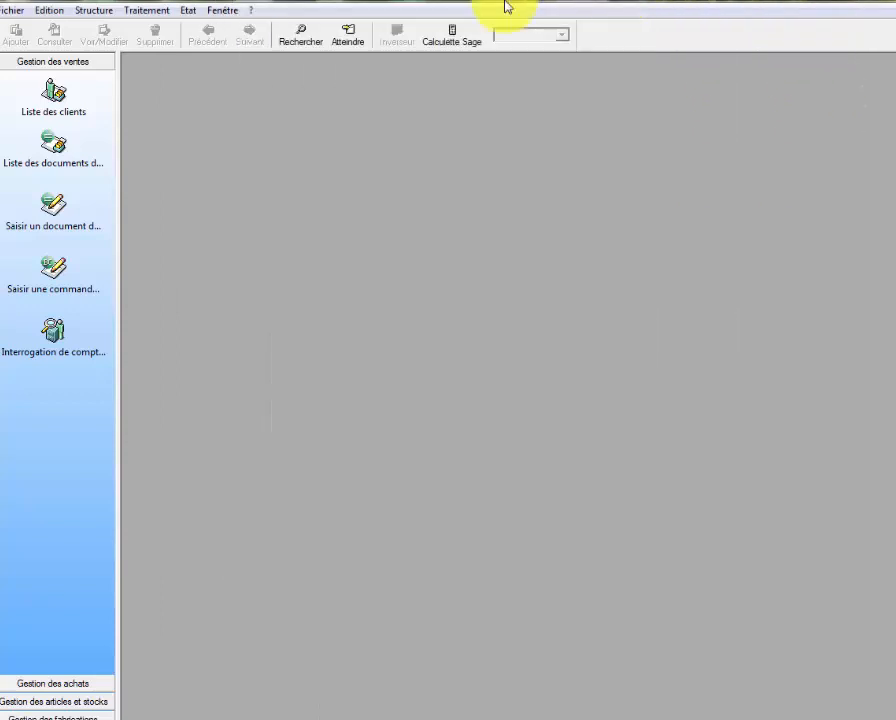
Start the customer due-date statement report (Relevés d'échéances clients) from the free reports and accept its default selection criteria.
click(186, 12)
mouse_move(238, 371)
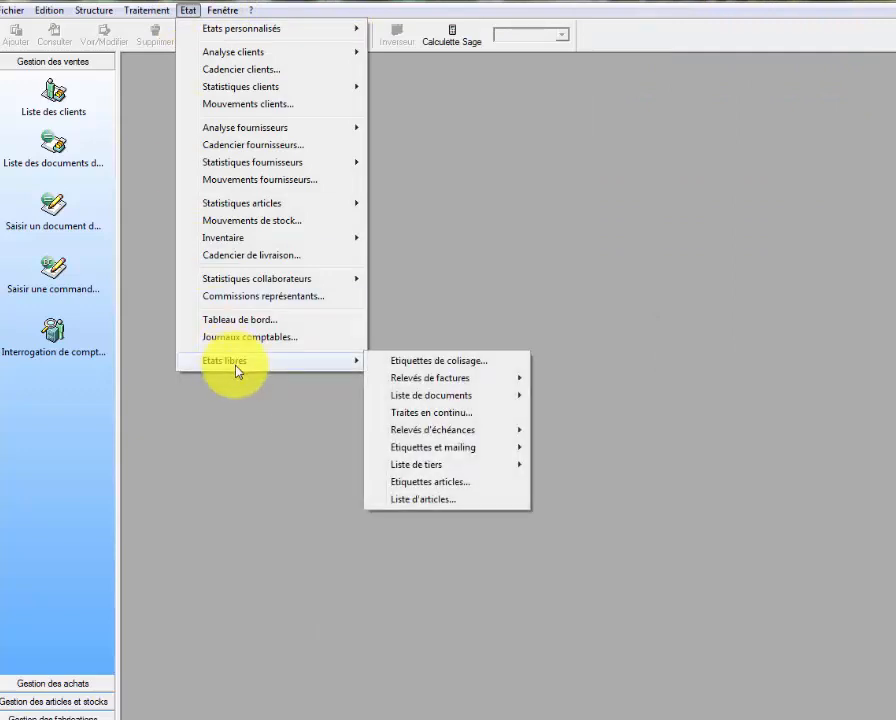
mouse_move(447, 385)
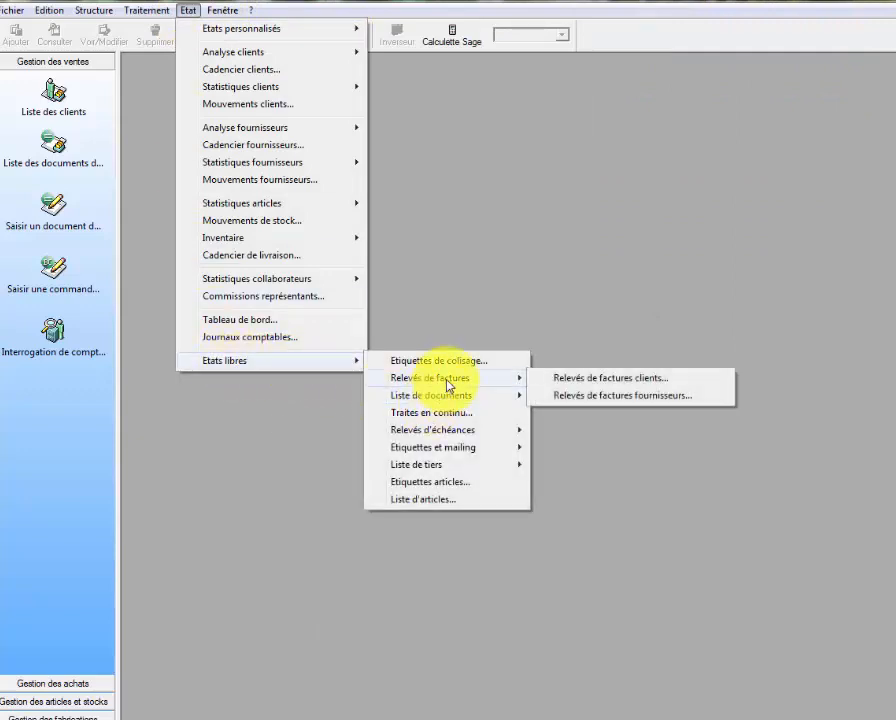
mouse_move(467, 438)
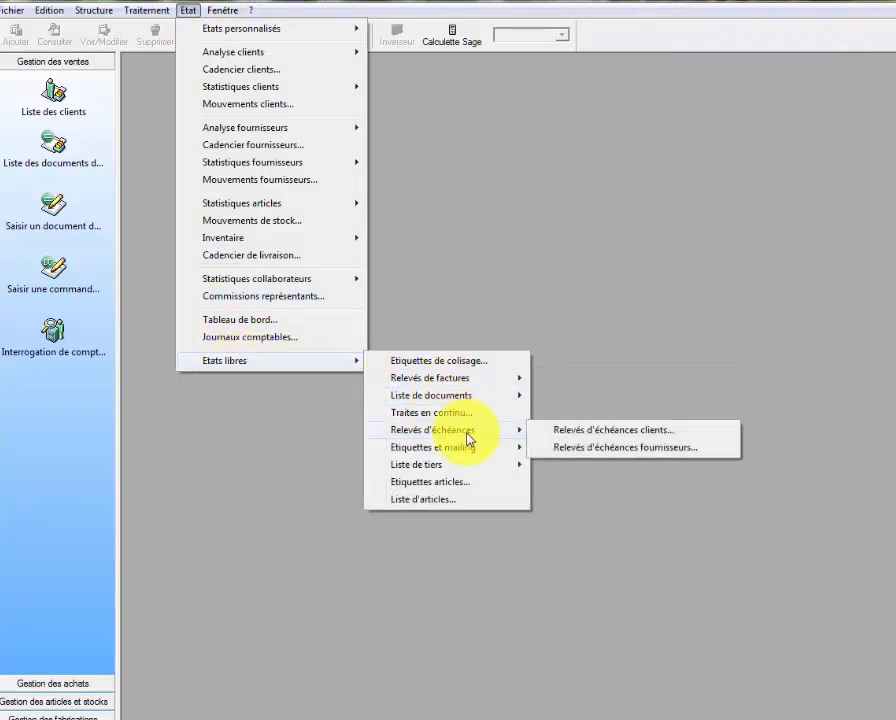
click(575, 438)
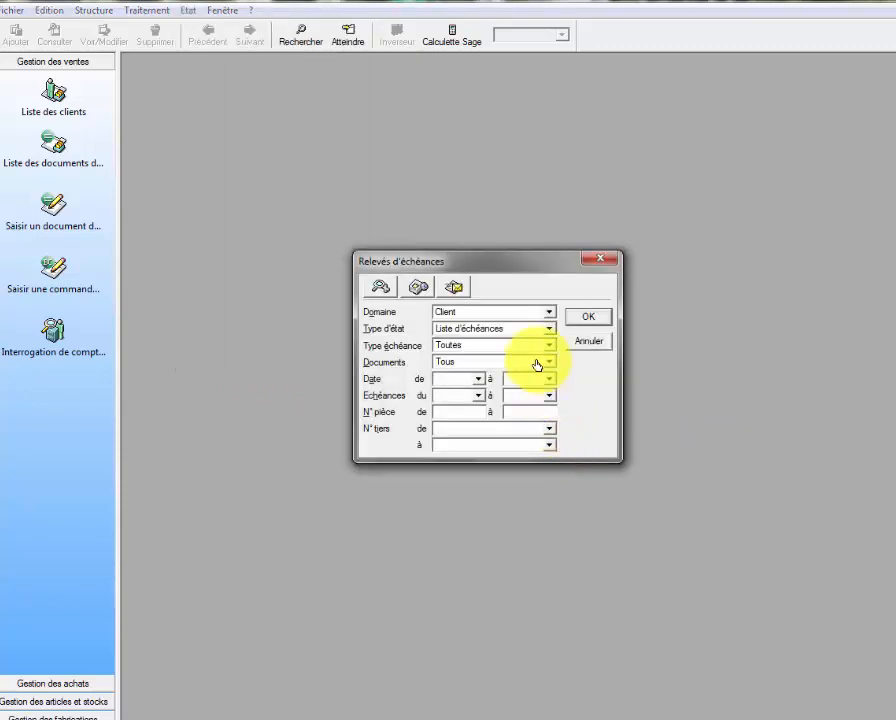
click(580, 316)
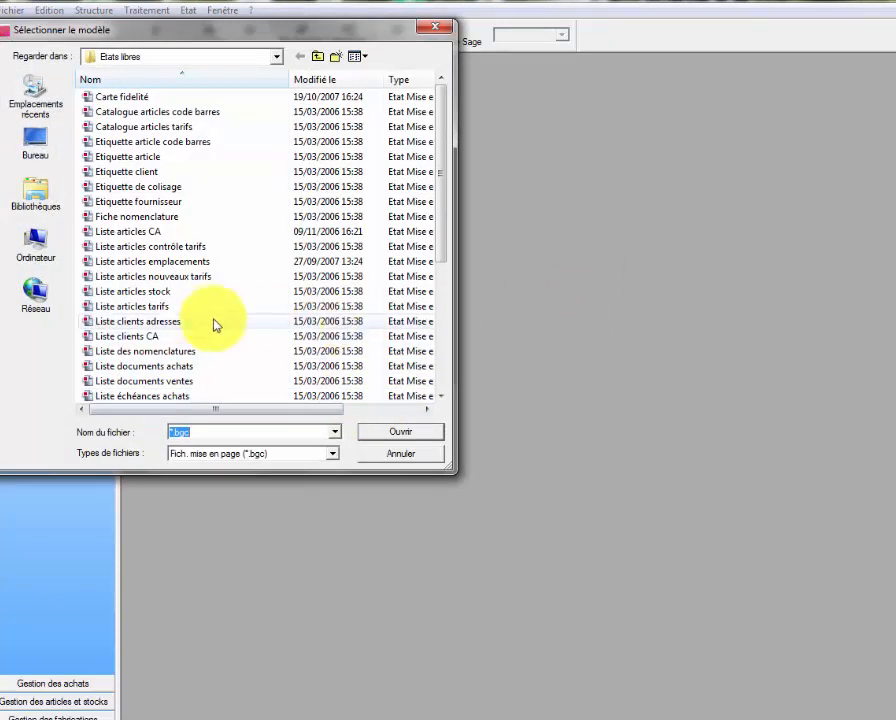
Choose the template Relevé échéances clients and generate the due-date statement as a print preview of all pages.
click(190, 322)
scroll(224, 335, down, 5)
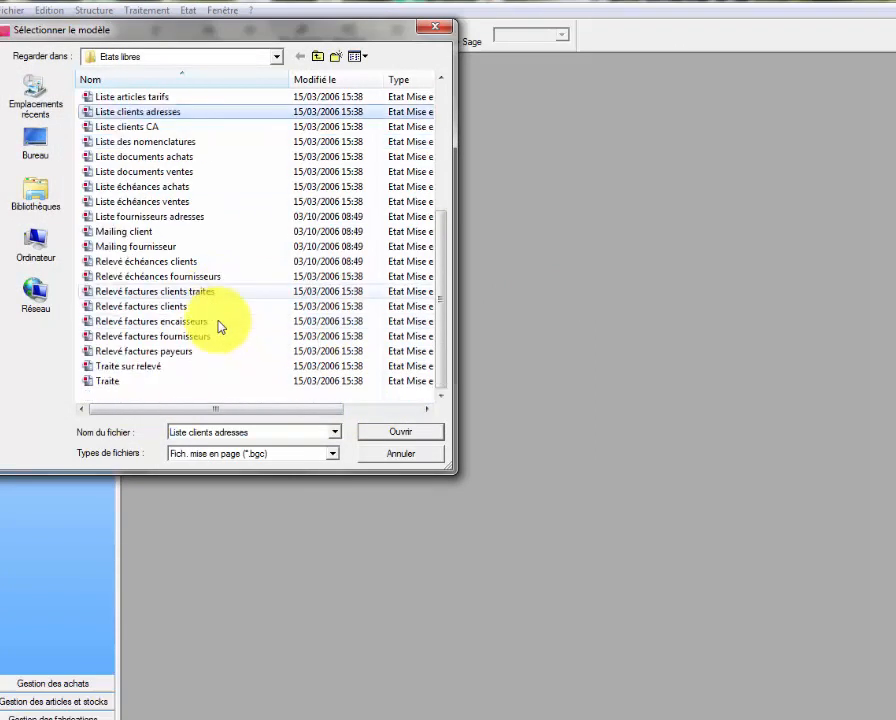
click(151, 263)
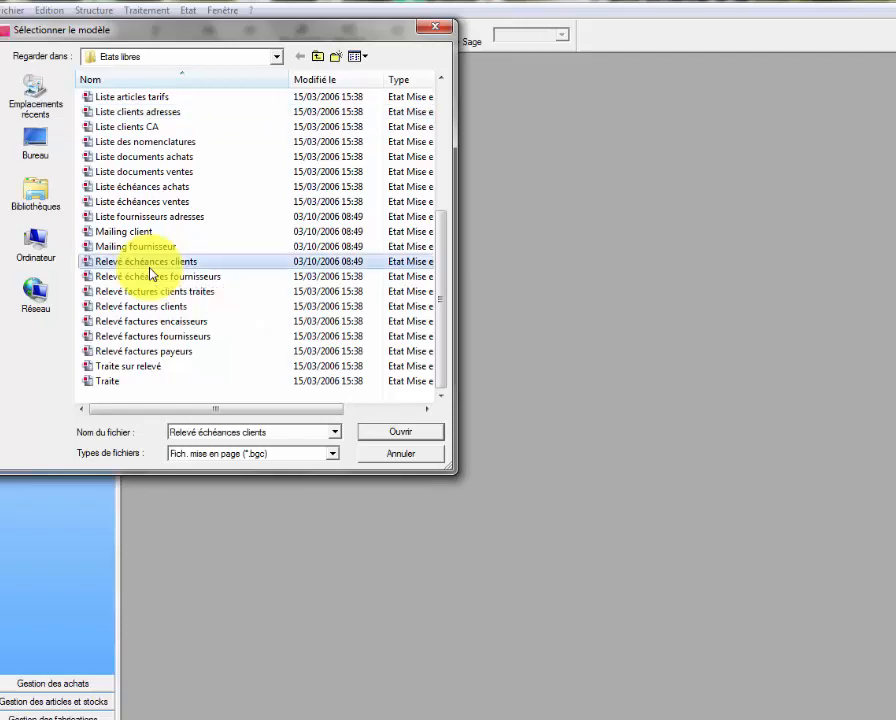
click(426, 428)
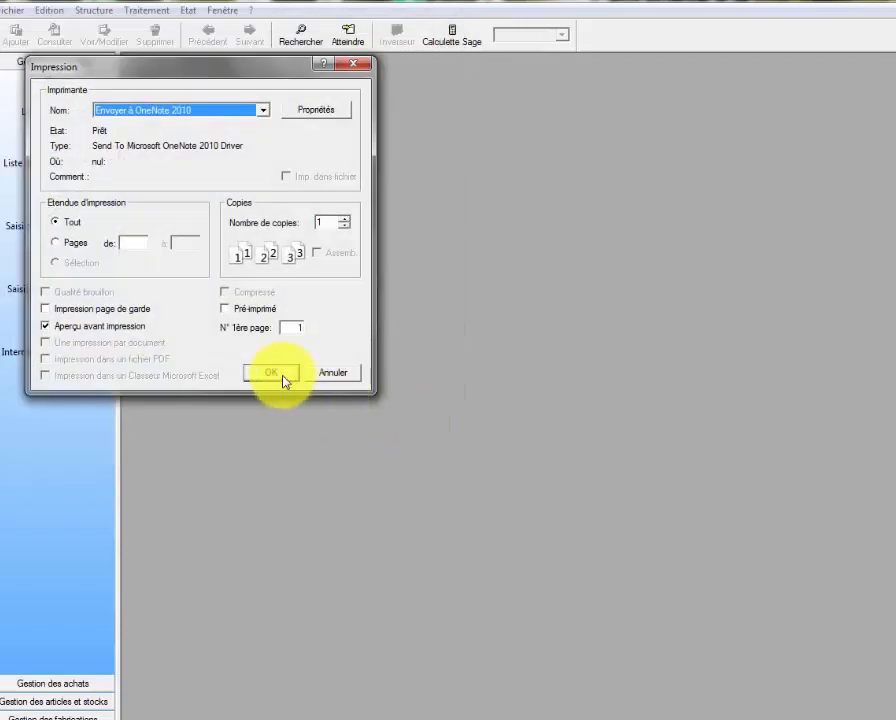
click(285, 378)
Examine the customer's due-date statement for invoice amounts, remaining balances and the total owed, and close the preview.
click(524, 271)
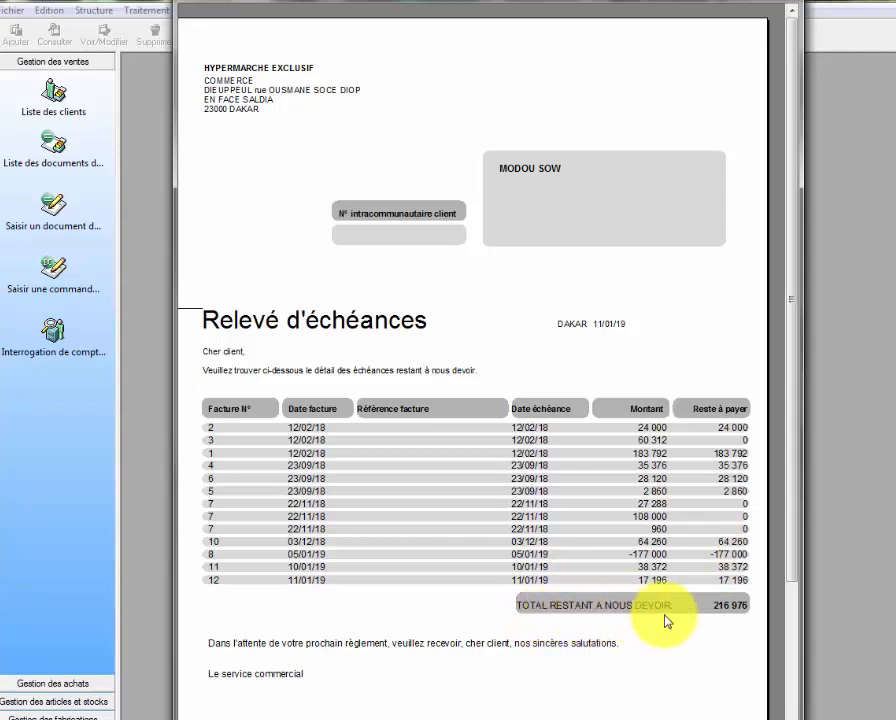
click(499, 404)
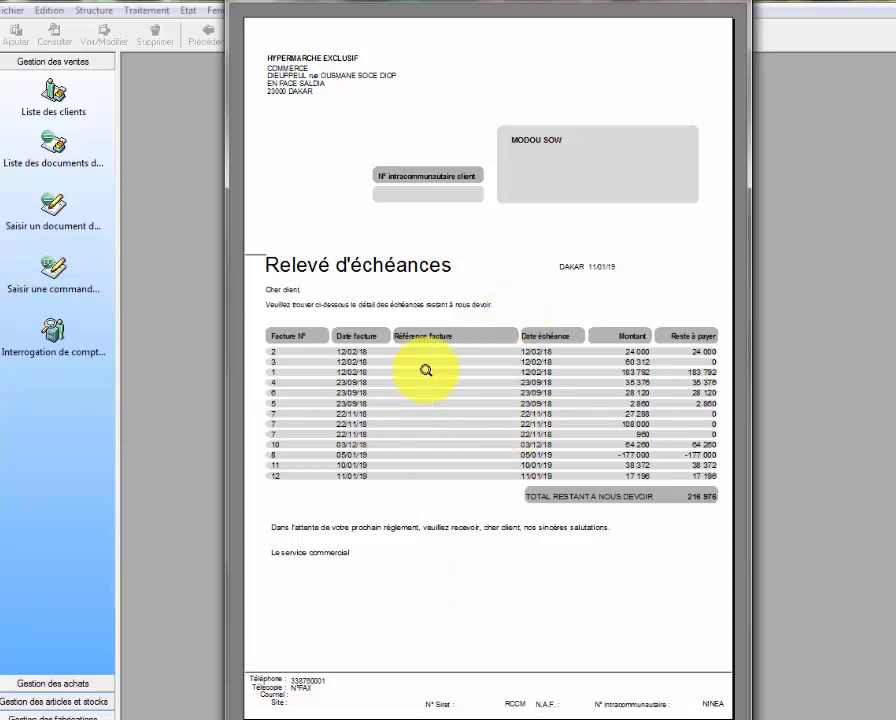
click(491, 364)
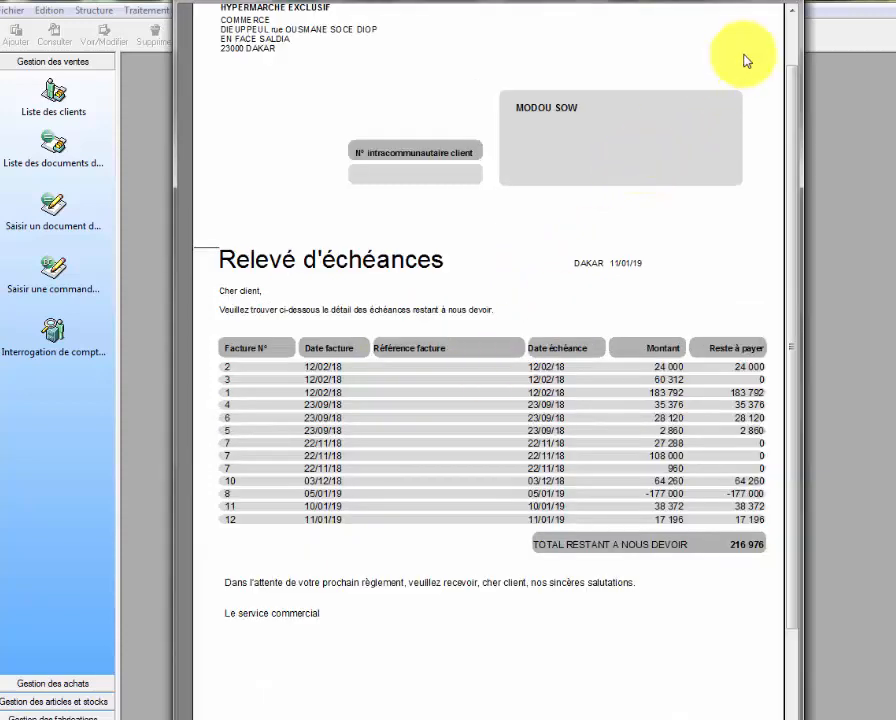
click(786, 6)
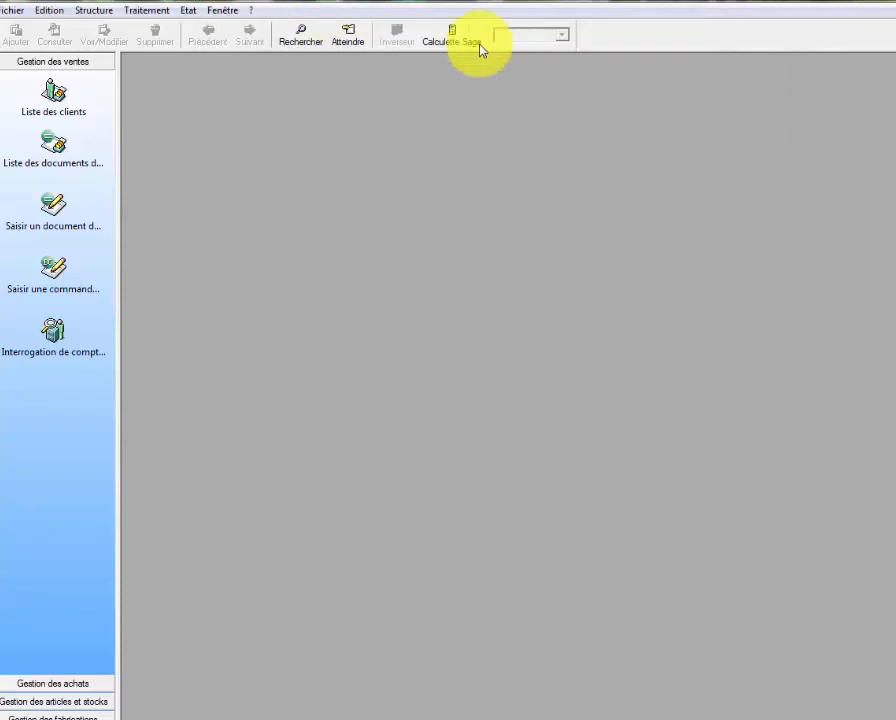
Start the supplier due-date statement report (Relevés d'échéances fournisseurs) from the free reports and accept its default selection criteria.
click(189, 10)
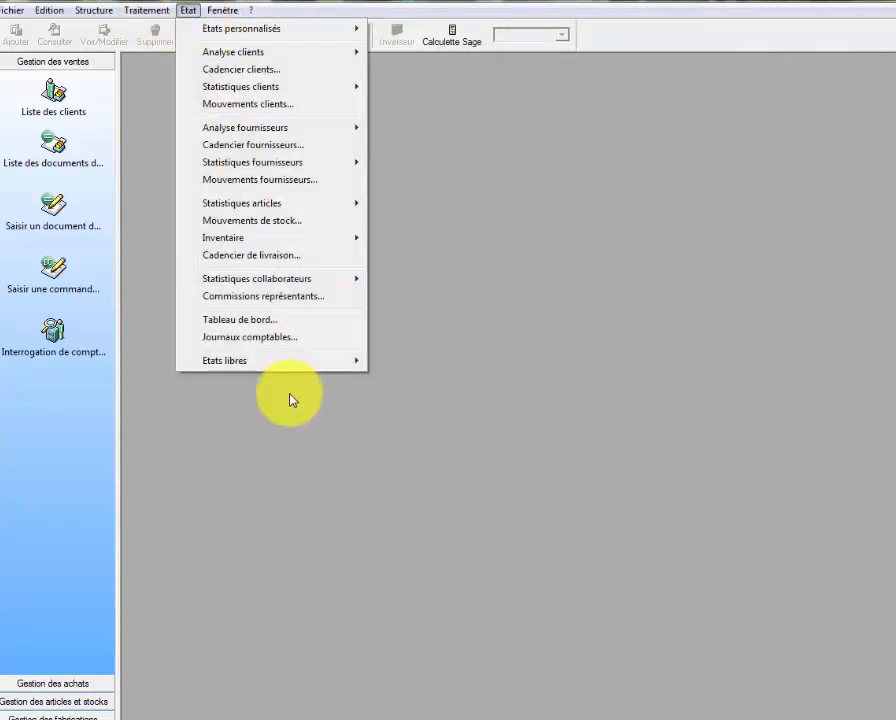
mouse_move(292, 361)
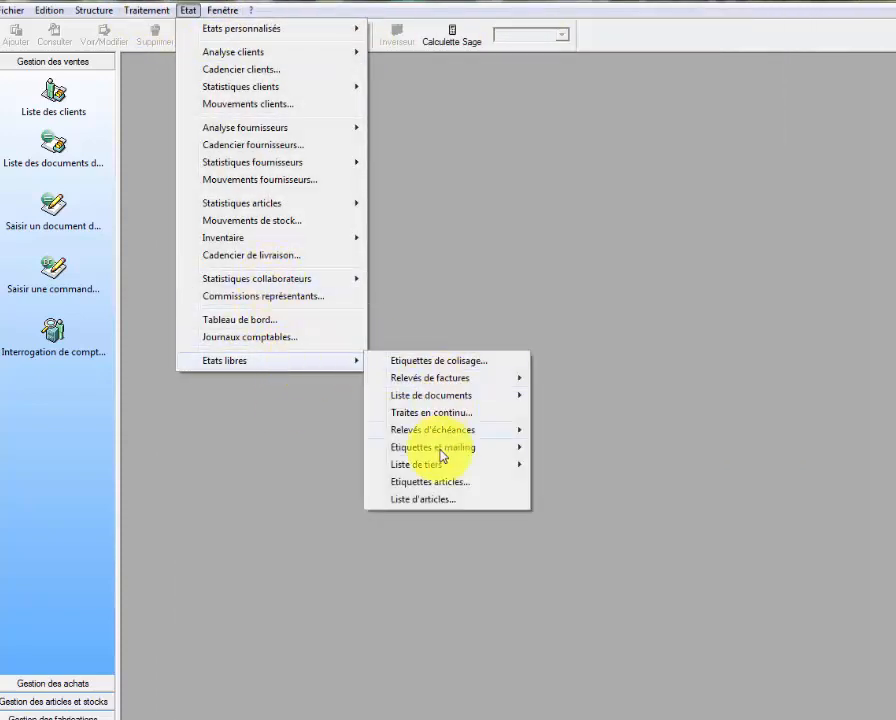
mouse_move(452, 430)
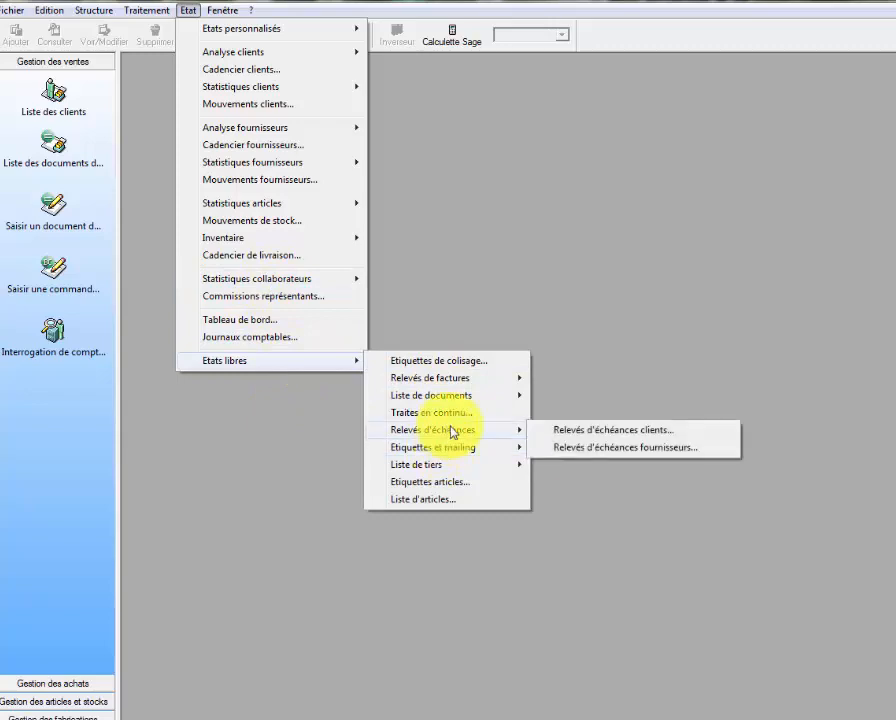
click(580, 450)
click(592, 318)
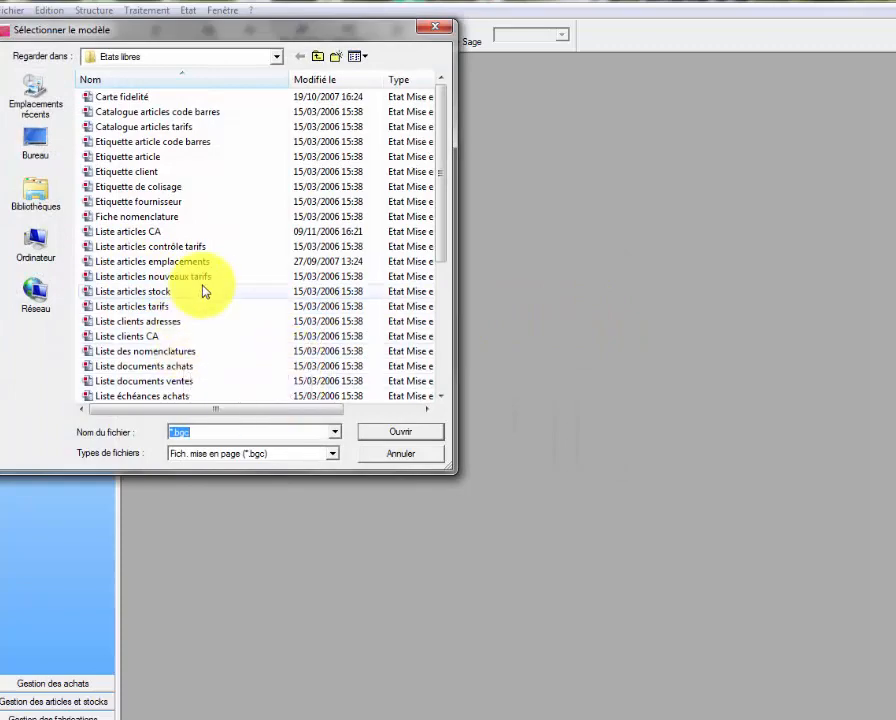
Choose the template Relevé échéances fournisseurs, generate the AUCHAN due-date statement as a print preview, and close the preview.
click(255, 353)
scroll(257, 366, down, 4)
scroll(230, 368, down, 1)
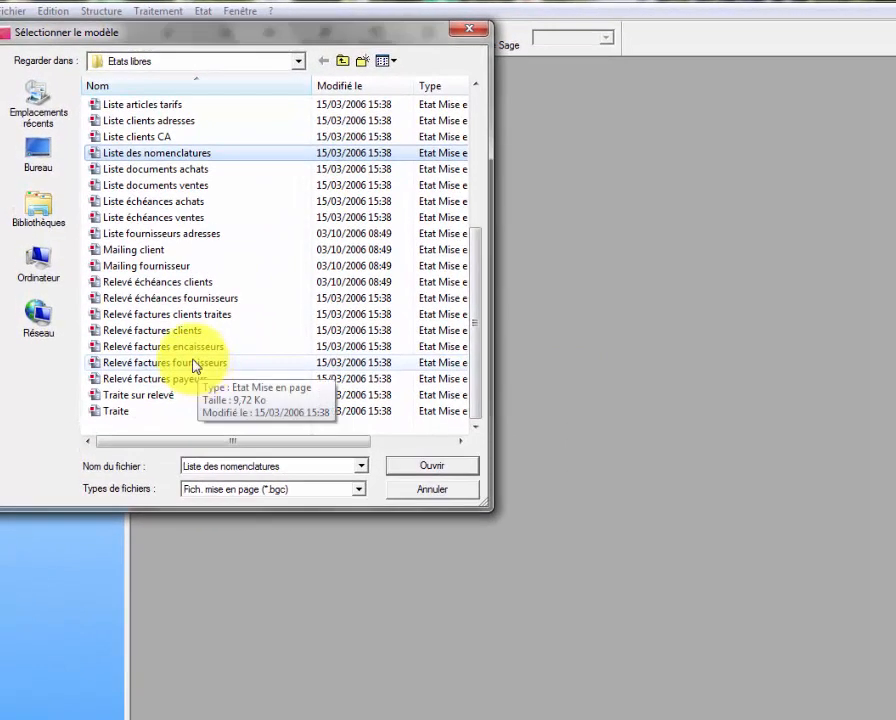
click(176, 301)
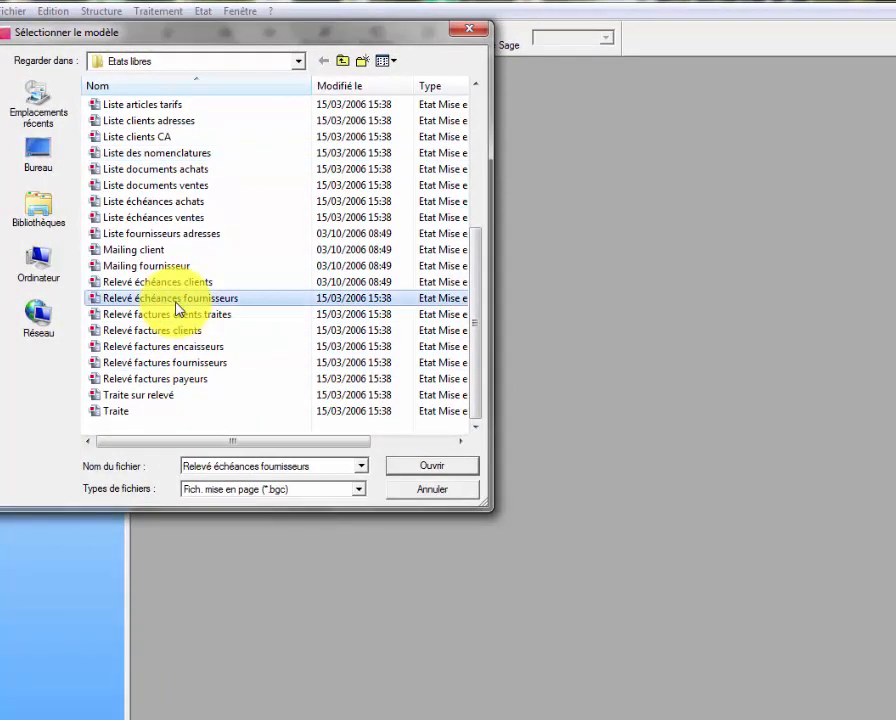
click(427, 465)
click(310, 402)
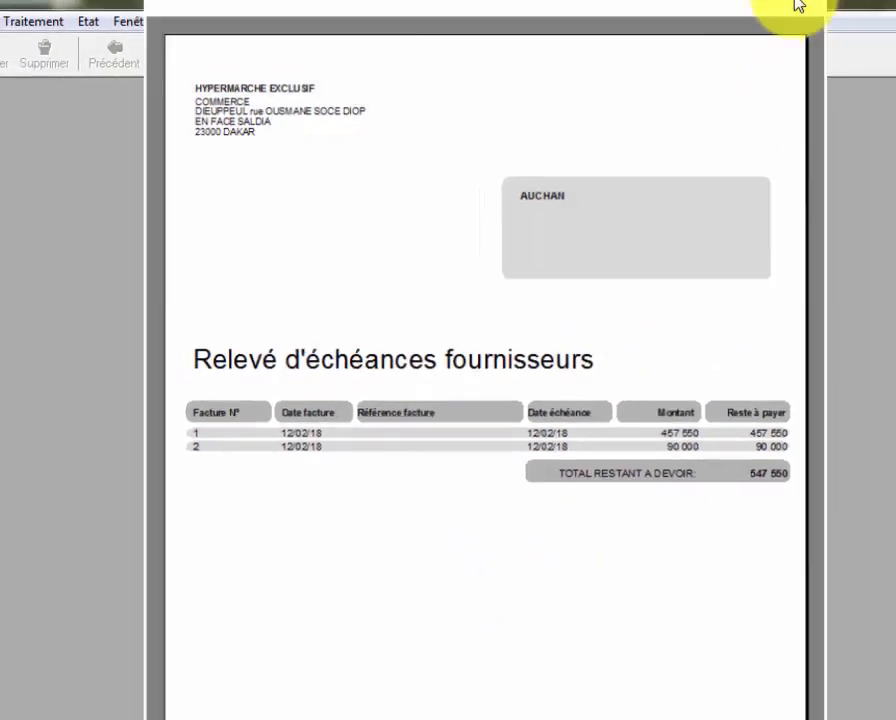
click(728, 1)
click(177, 27)
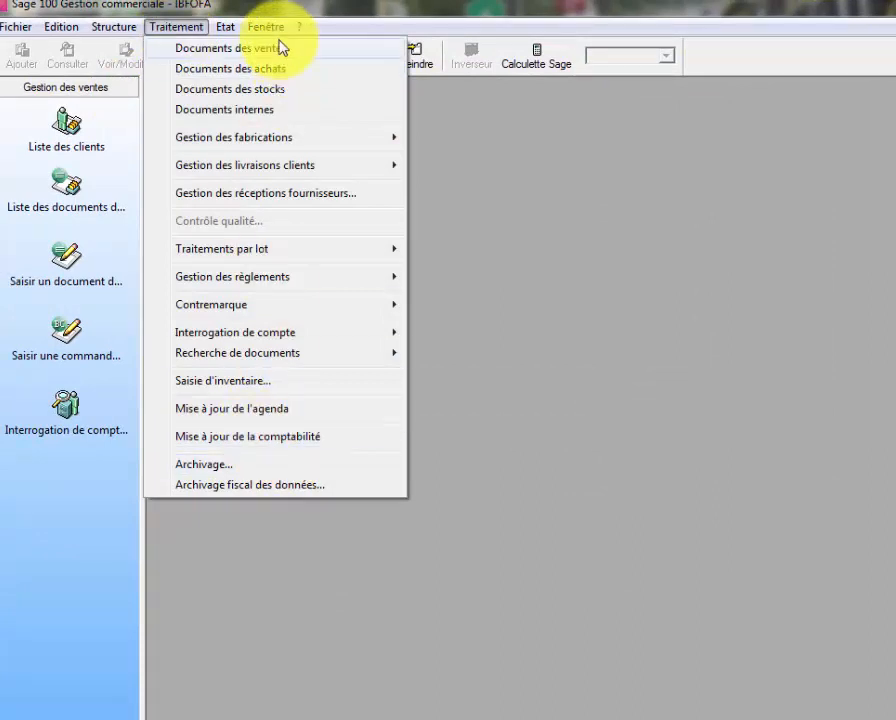
mouse_move(222, 35)
mouse_move(322, 449)
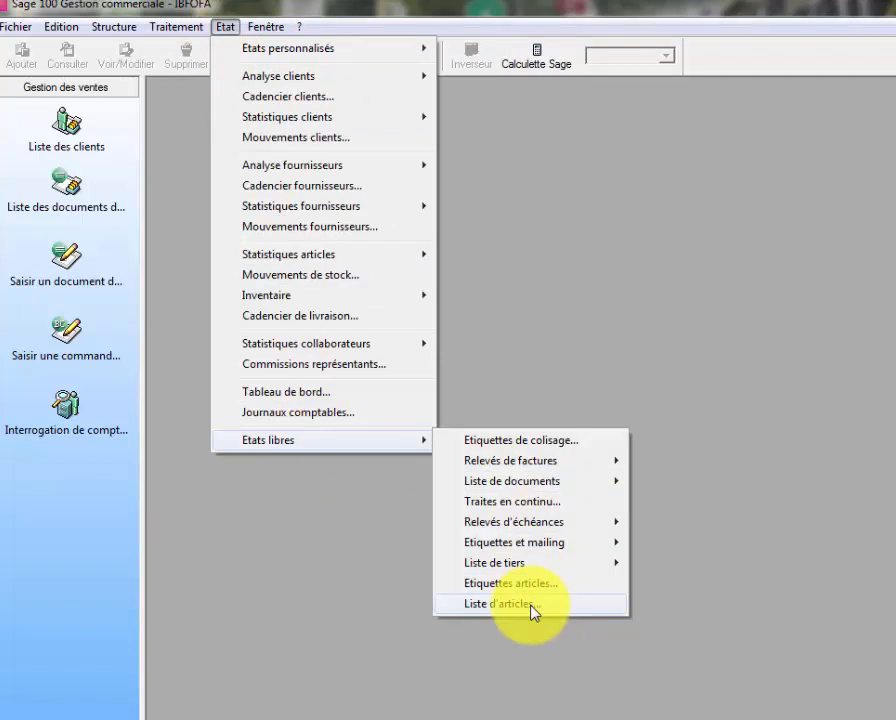
mouse_move(548, 520)
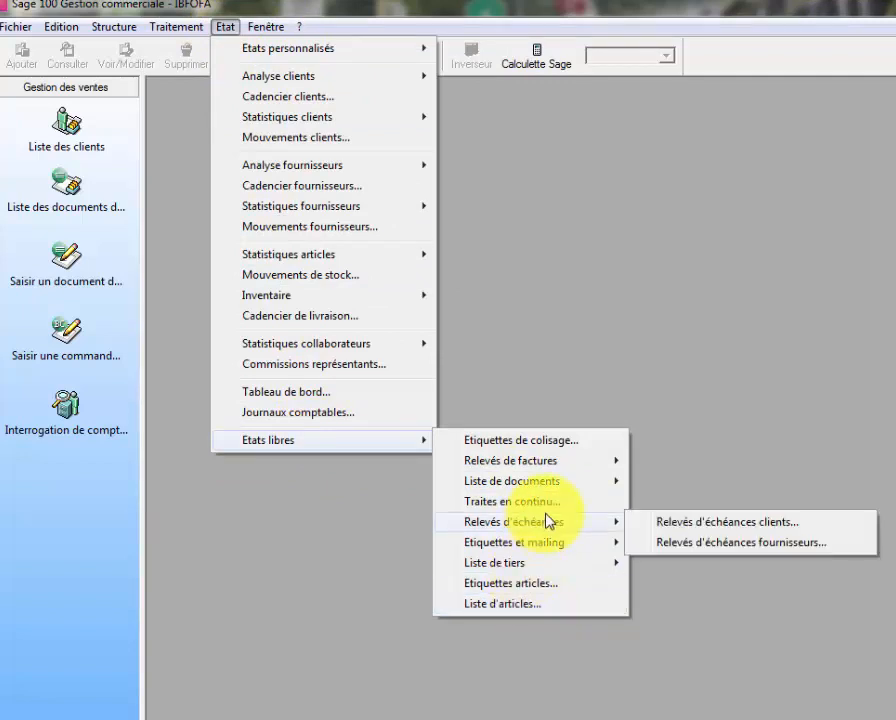
mouse_move(552, 482)
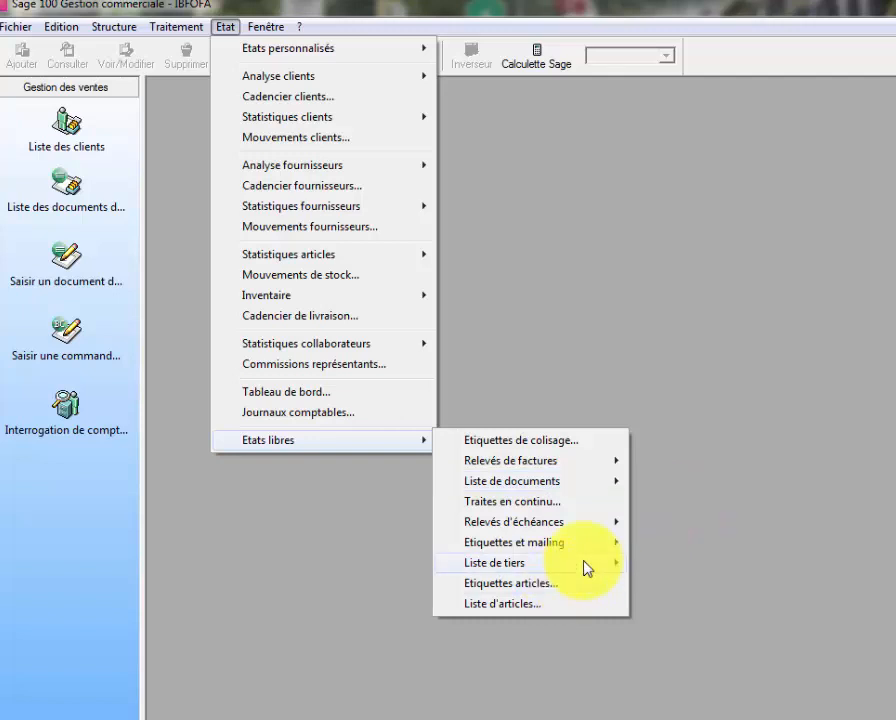
Start the customer labels and mailing report (Etiquettes et mailing clients) from the free reports and accept its default selection criteria.
mouse_move(587, 568)
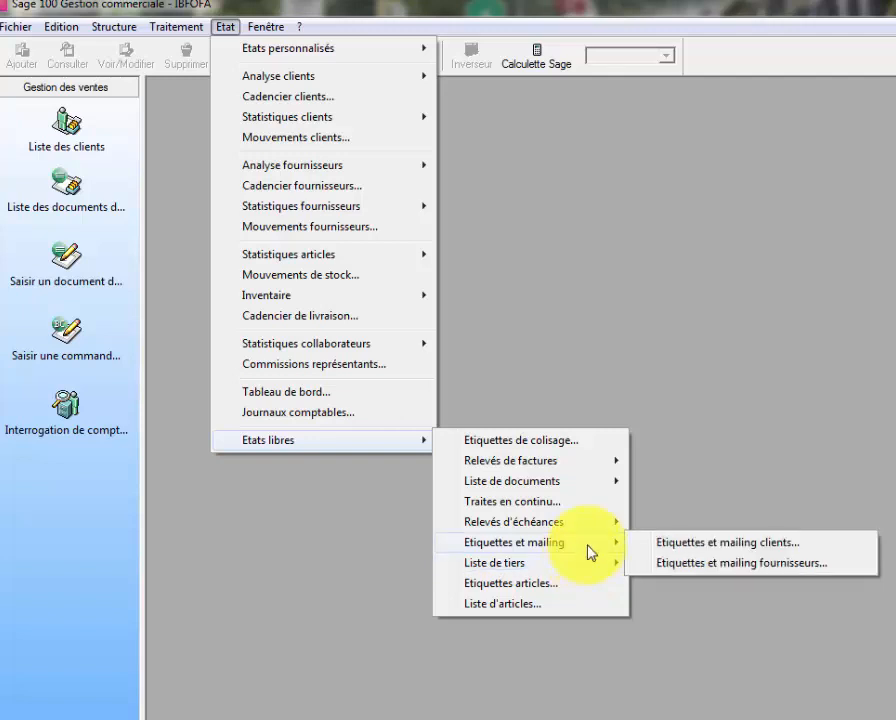
click(670, 543)
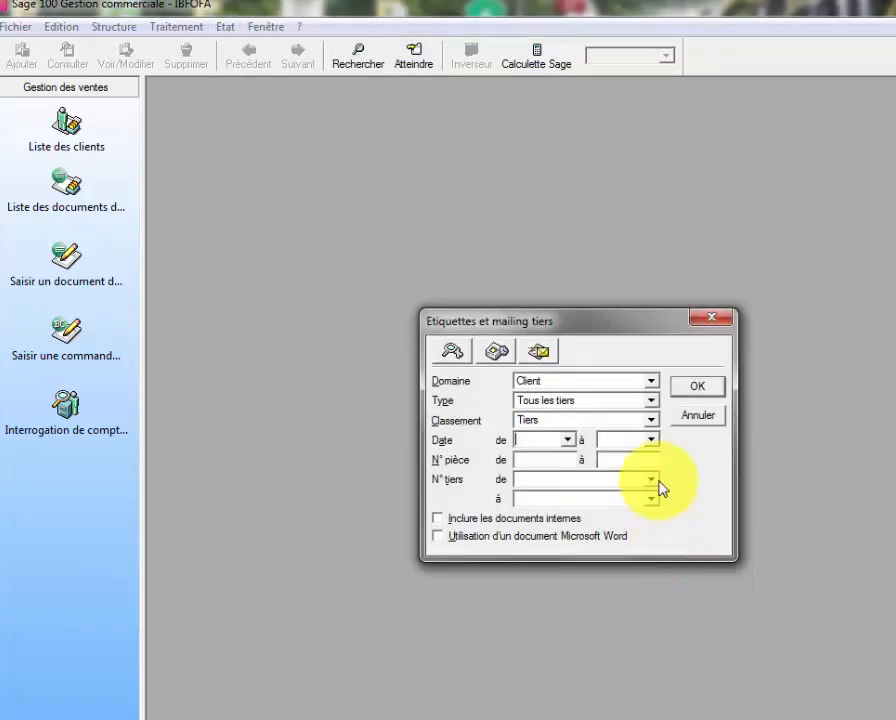
click(697, 389)
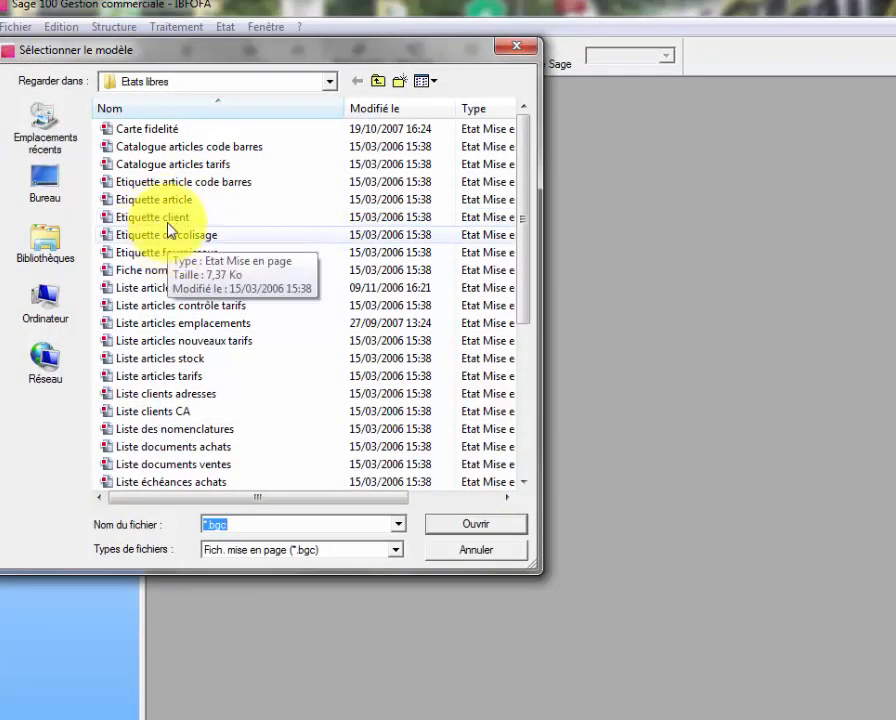
Choose the template Mailing client and generate the customer mailing as a print preview.
click(285, 345)
scroll(285, 345, down, 5)
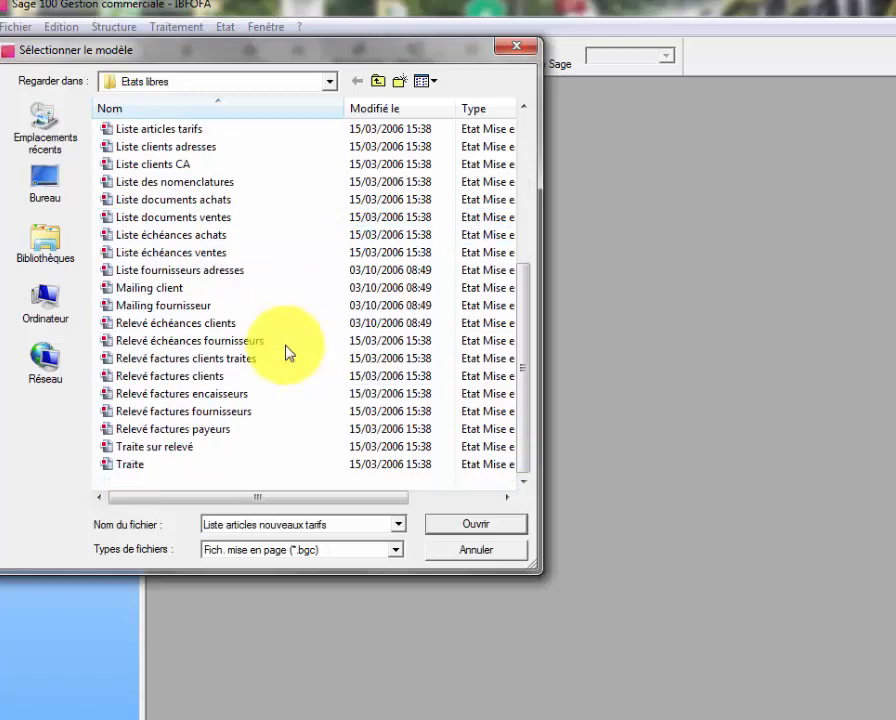
scroll(285, 345, up, 1)
scroll(285, 352, down, 1)
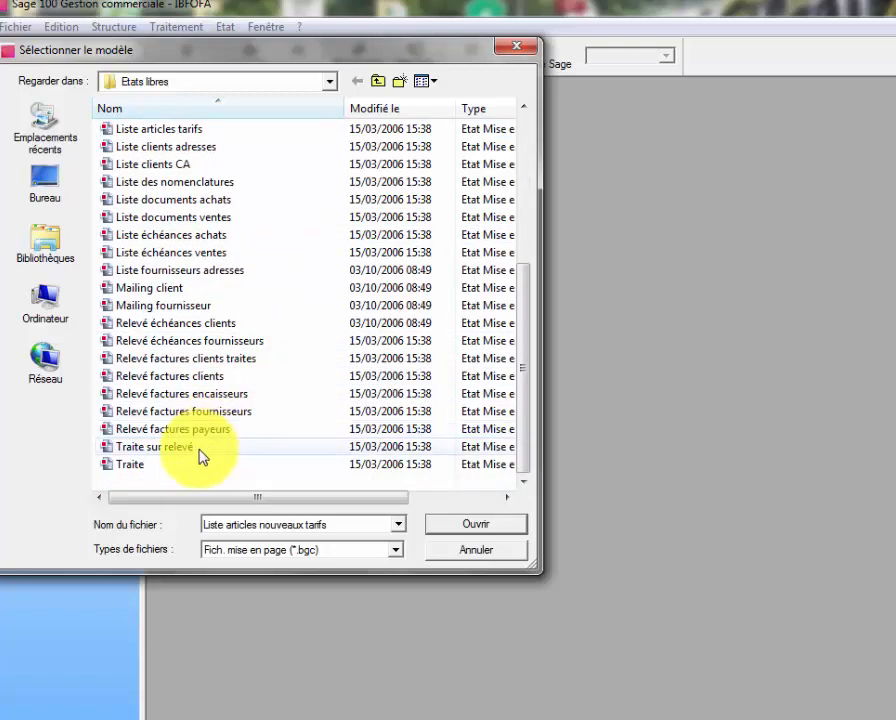
click(161, 292)
click(480, 530)
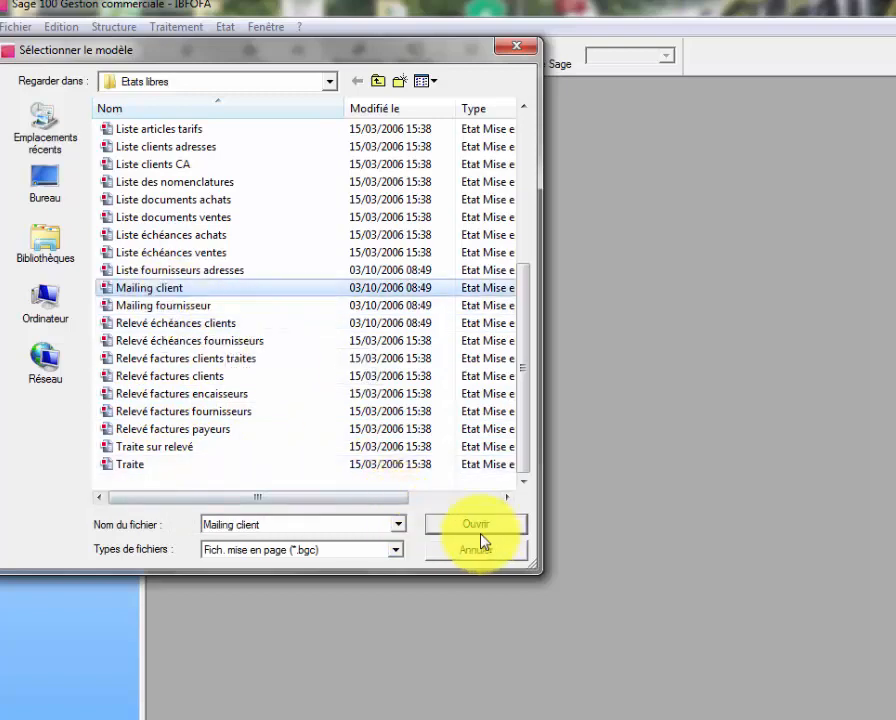
click(330, 452)
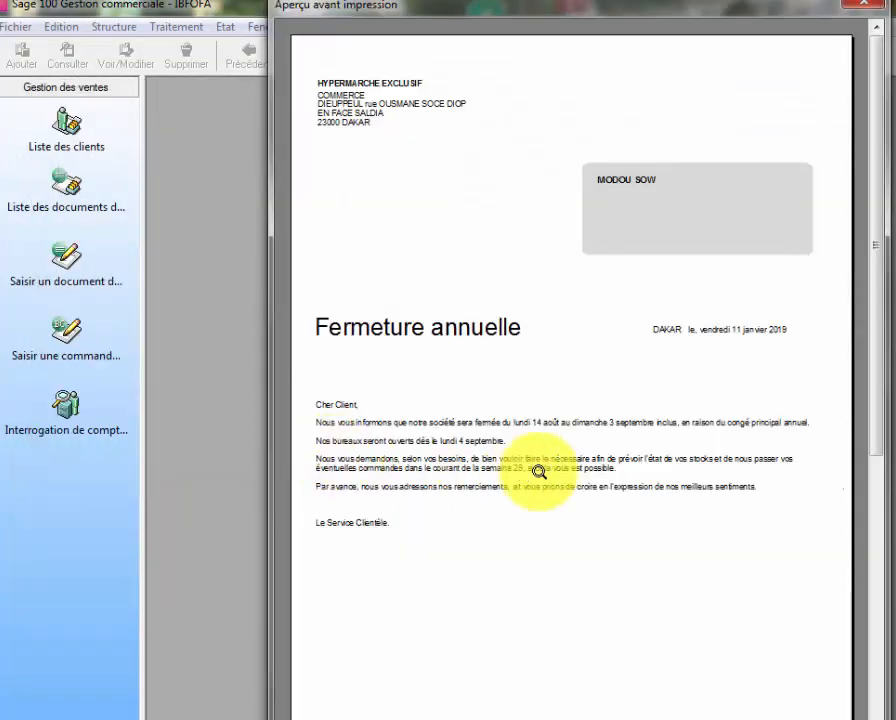
Examine the Fermeture annuelle letters addressed to each customer, dismissing the Windows colour scheme message, and close the preview.
scroll(812, 274, up, 1)
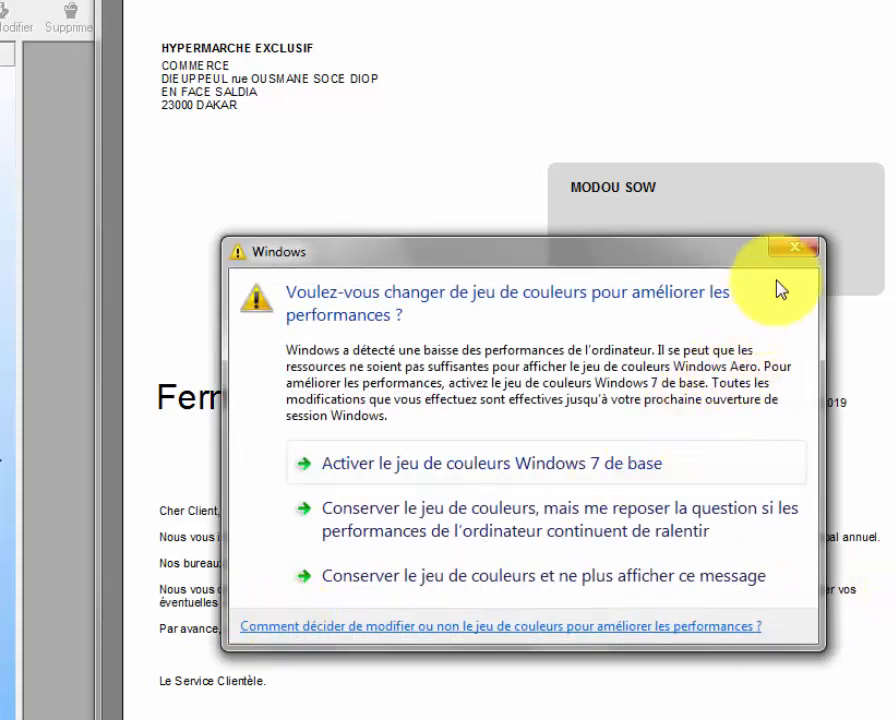
click(792, 246)
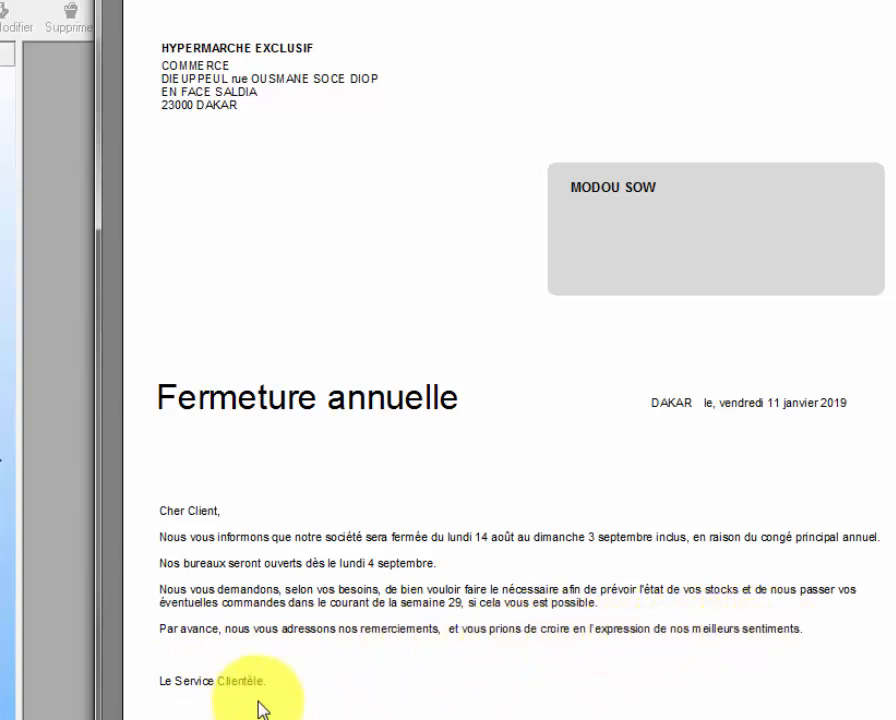
scroll(490, 550, down, 1)
click(471, 539)
scroll(471, 539, down, 1)
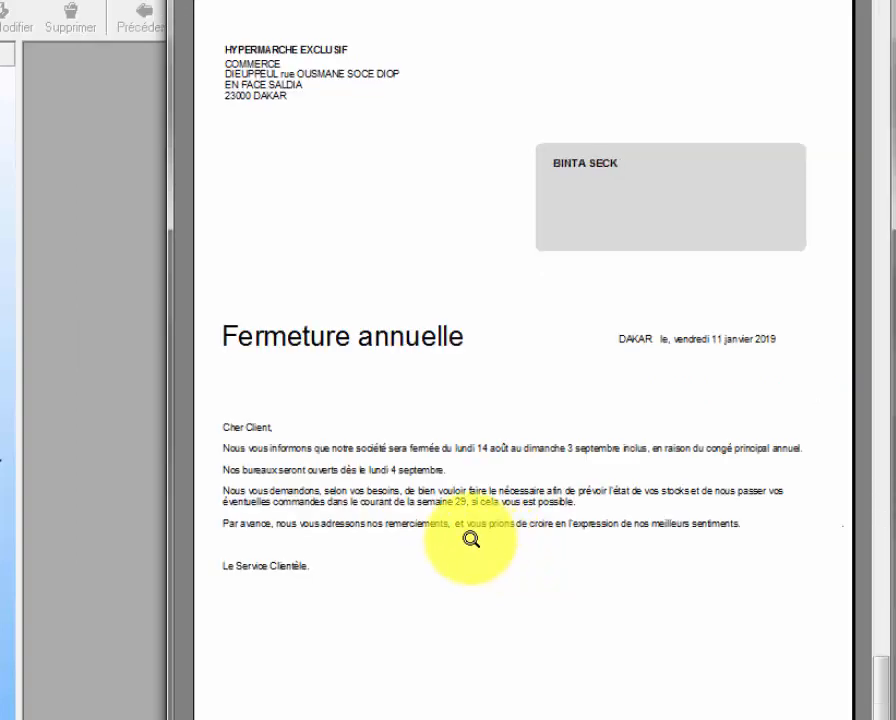
scroll(454, 528, up, 1)
scroll(390, 532, down, 1)
scroll(352, 438, up, 1)
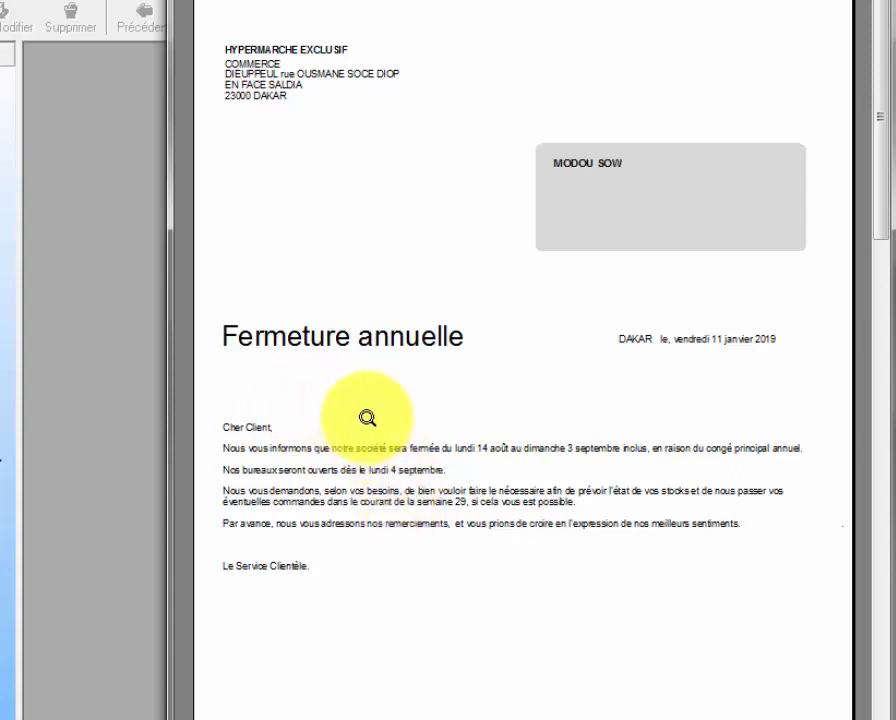
click(462, 422)
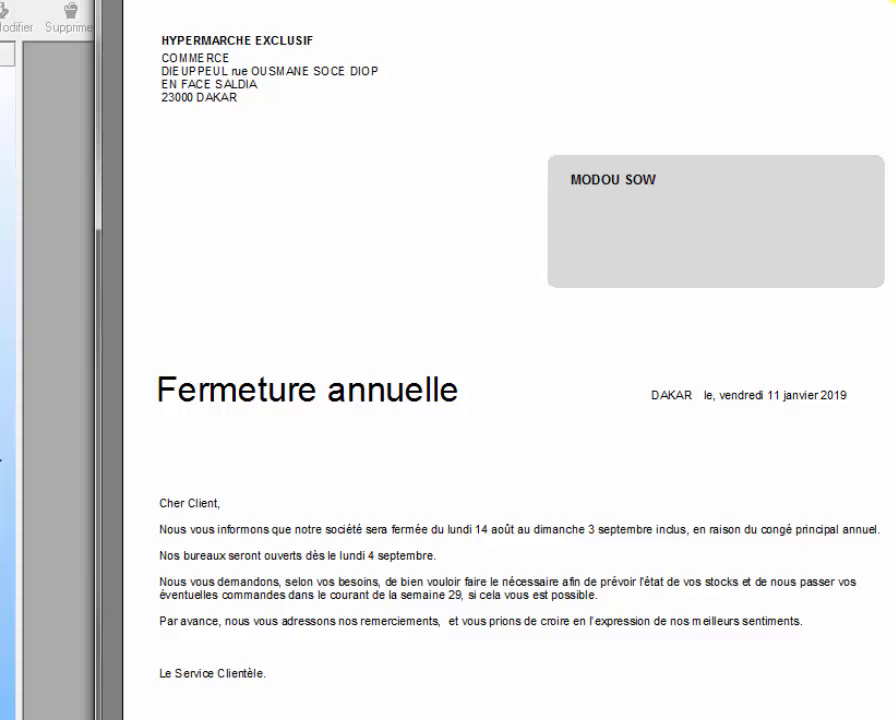
key(Escape)
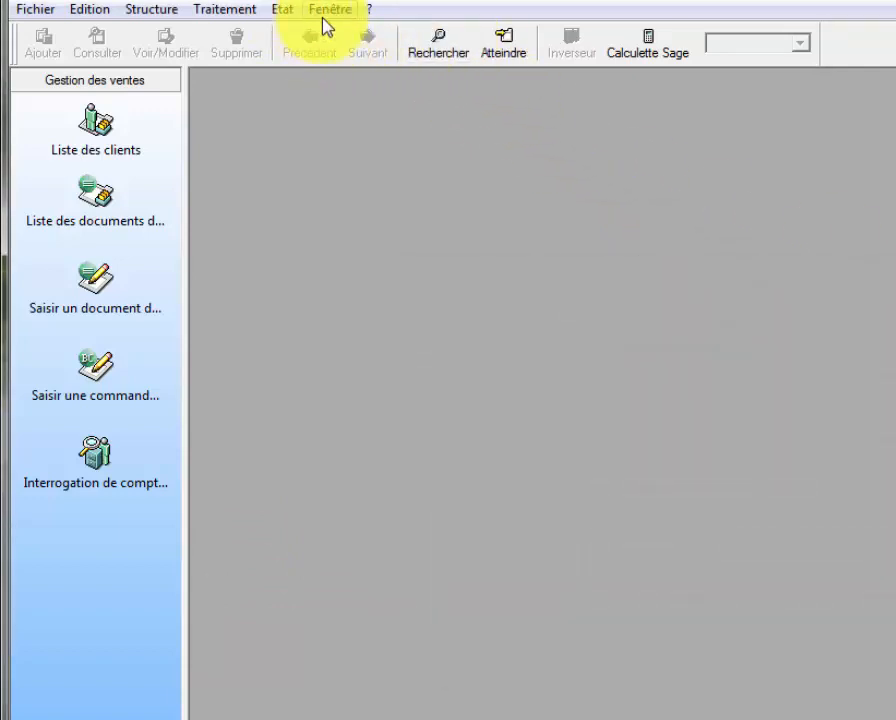
Display the Fonctions avancées toolbar through the interface customization and dock it beneath the main toolbar.
click(324, 12)
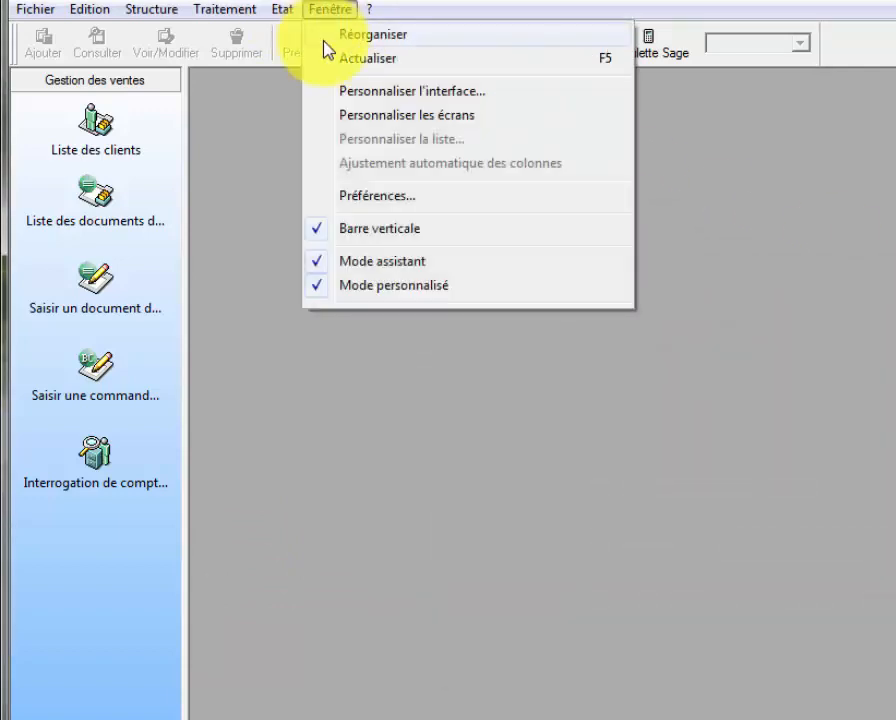
click(372, 99)
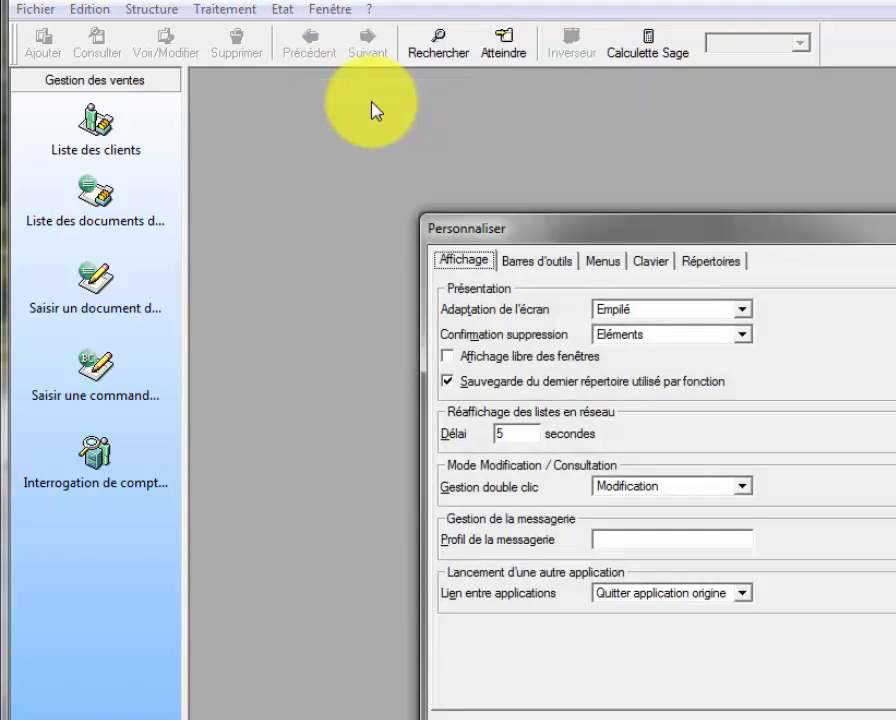
click(549, 265)
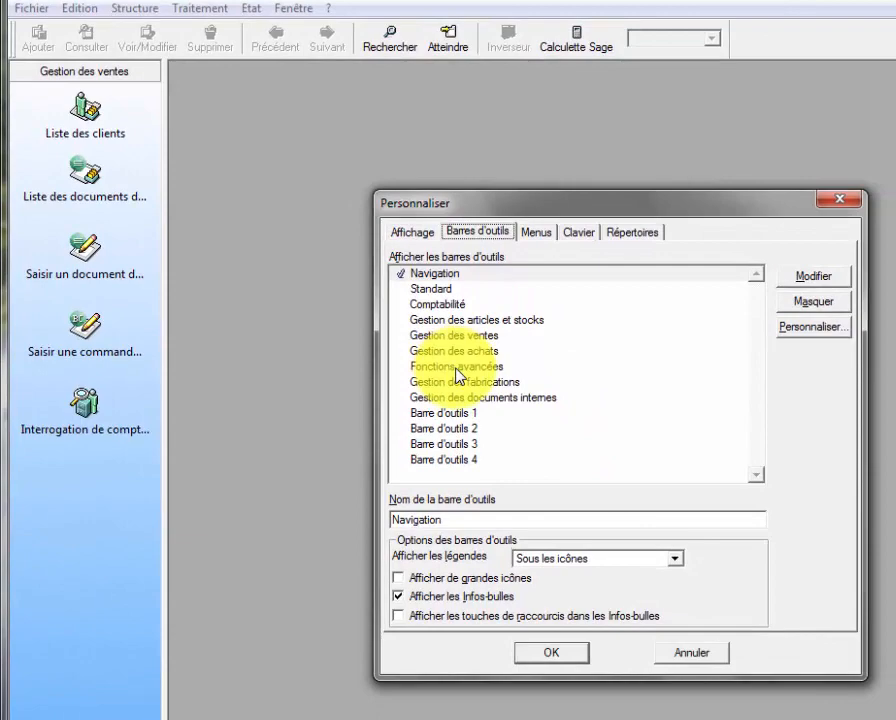
click(456, 368)
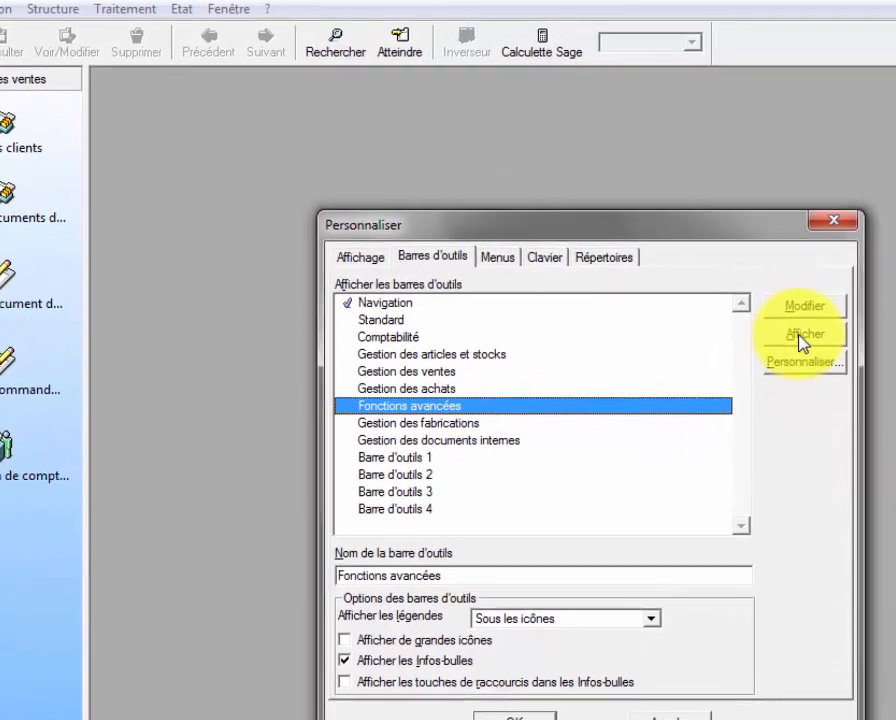
click(802, 338)
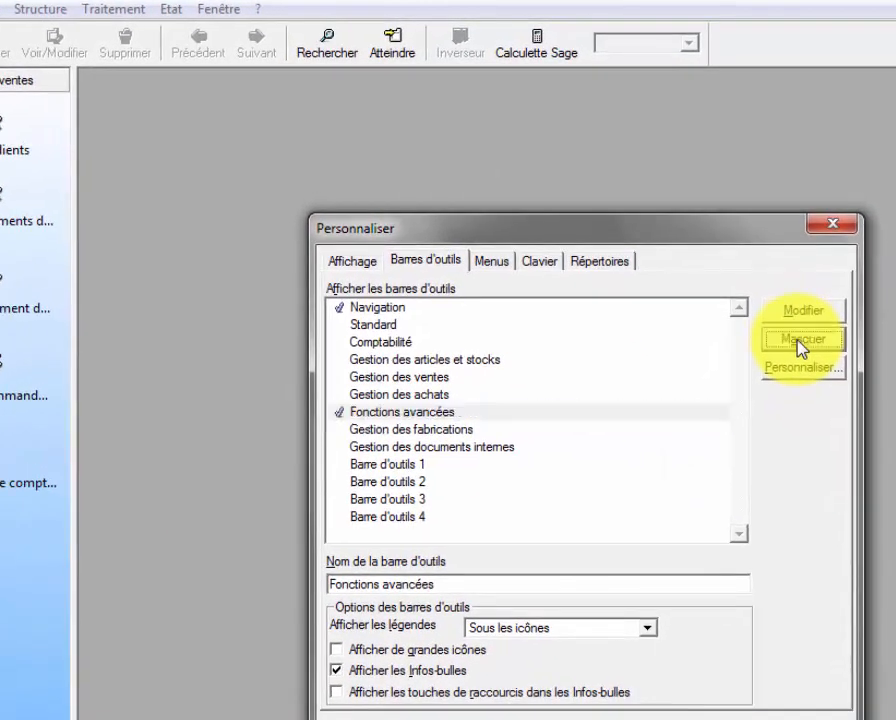
click(515, 712)
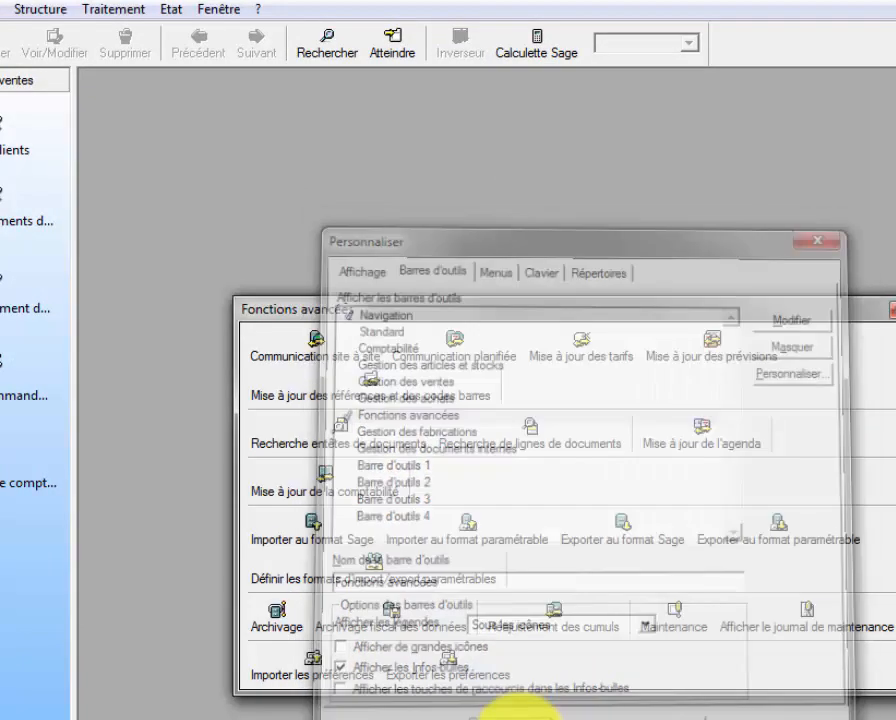
drag(628, 309, 883, 110)
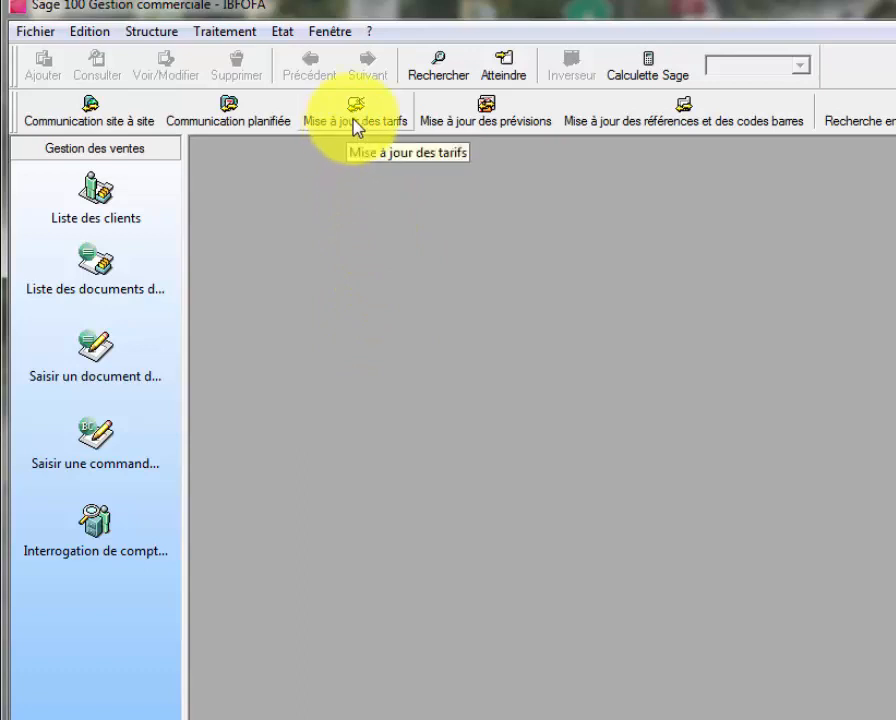
Examine the update options offered by the price update assistant (Mise à jour des tarifs) and close it.
click(378, 120)
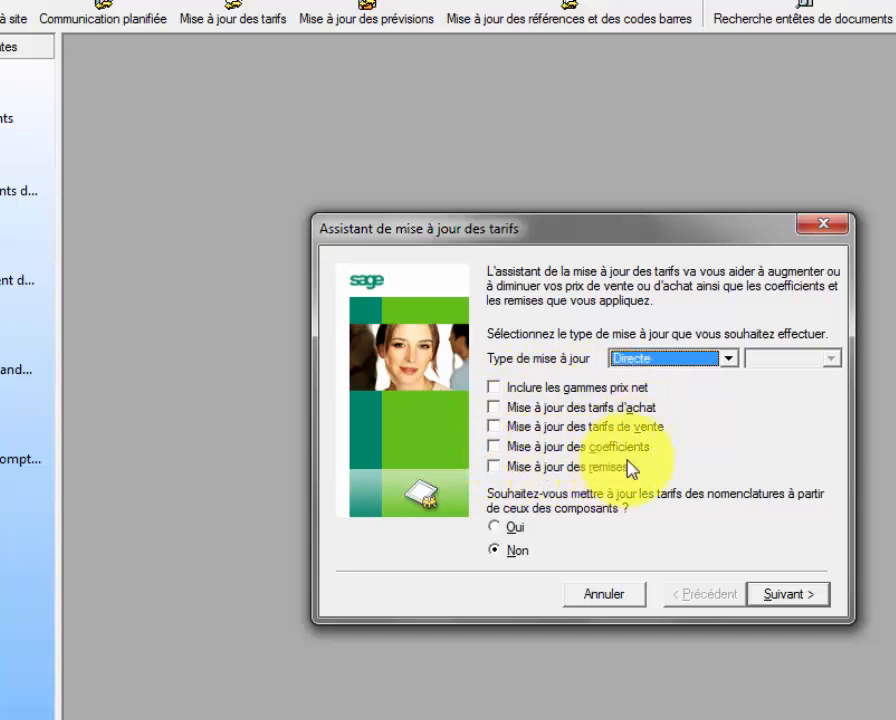
click(834, 231)
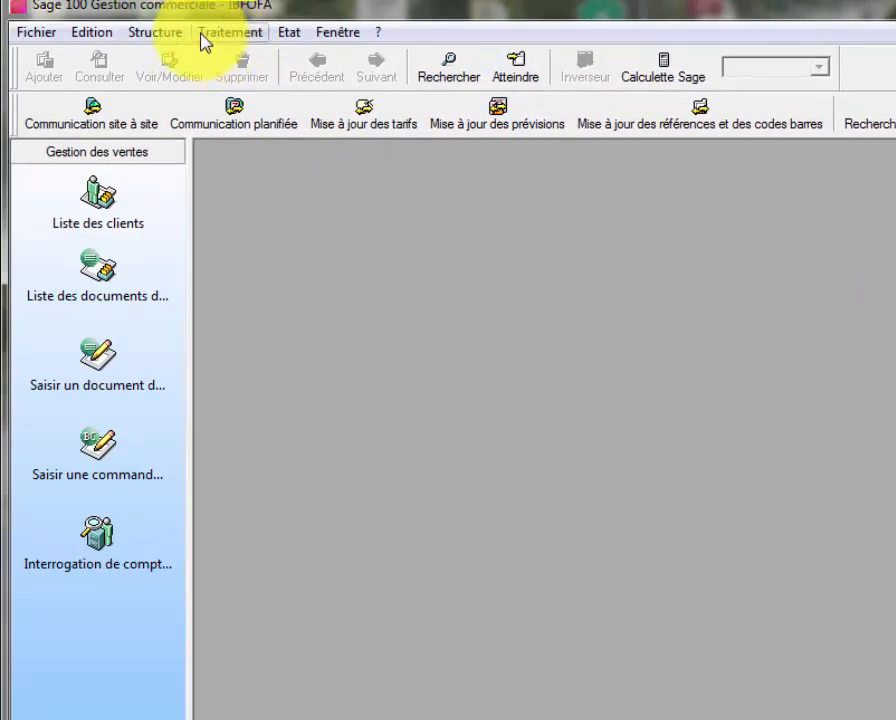
click(232, 38)
click(198, 38)
click(170, 35)
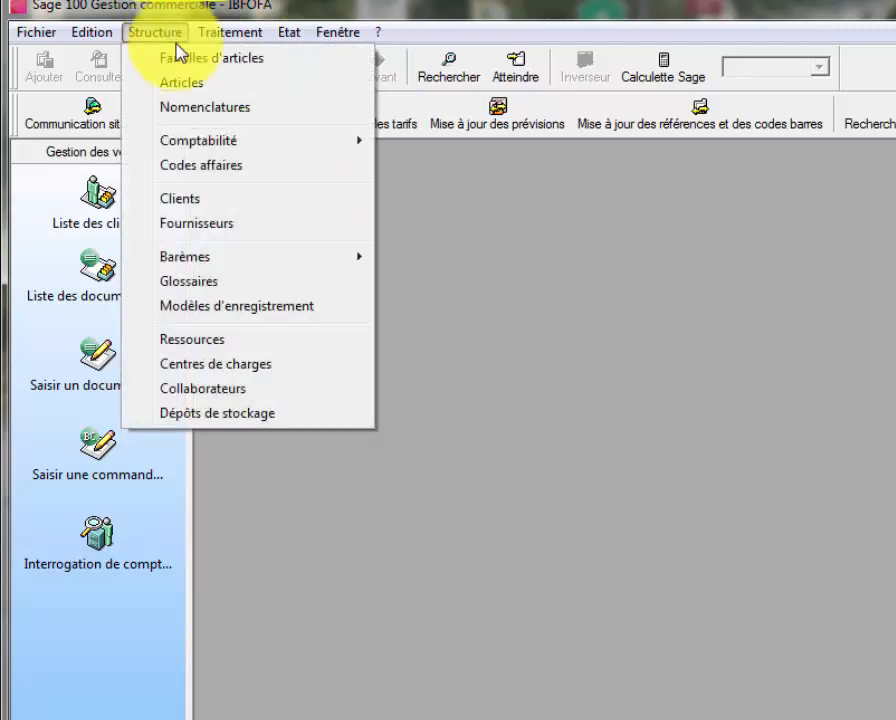
click(200, 105)
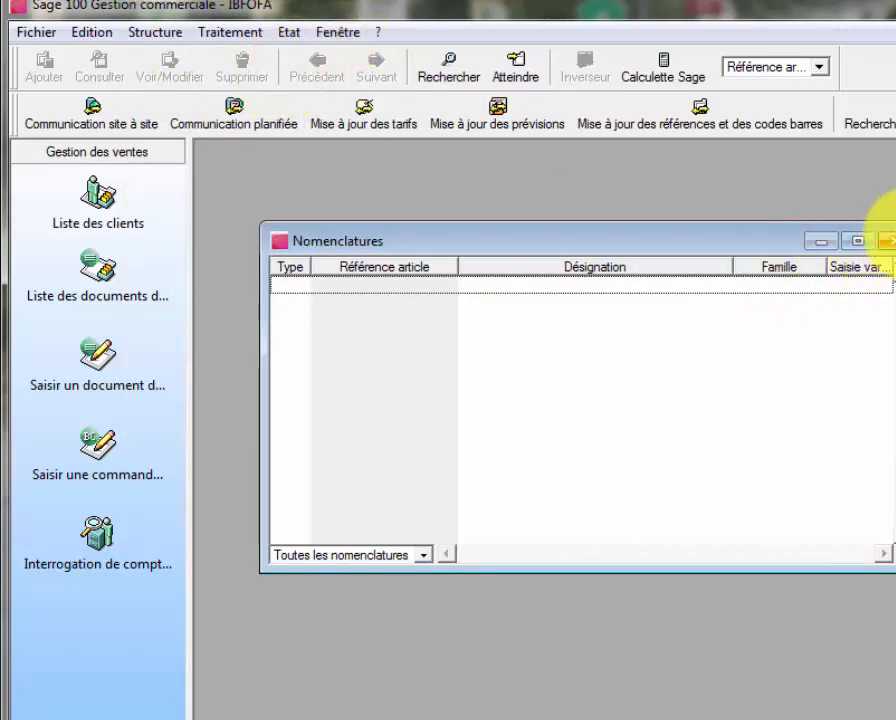
click(886, 241)
Examine the coefficients and sale prices per price category of article LEP-NIDO-400G, and close the record and the article list.
click(166, 32)
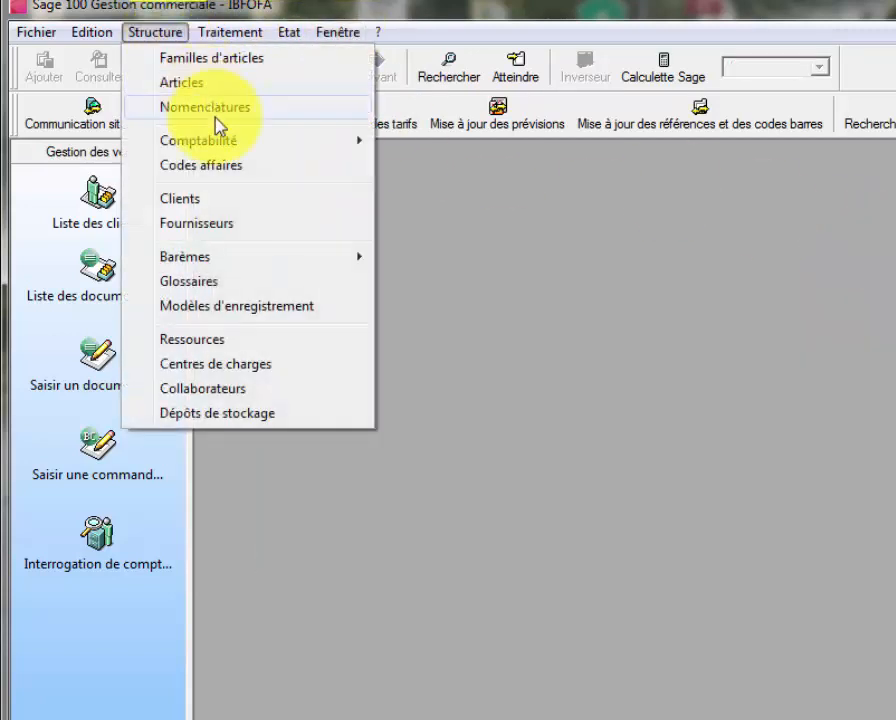
click(195, 82)
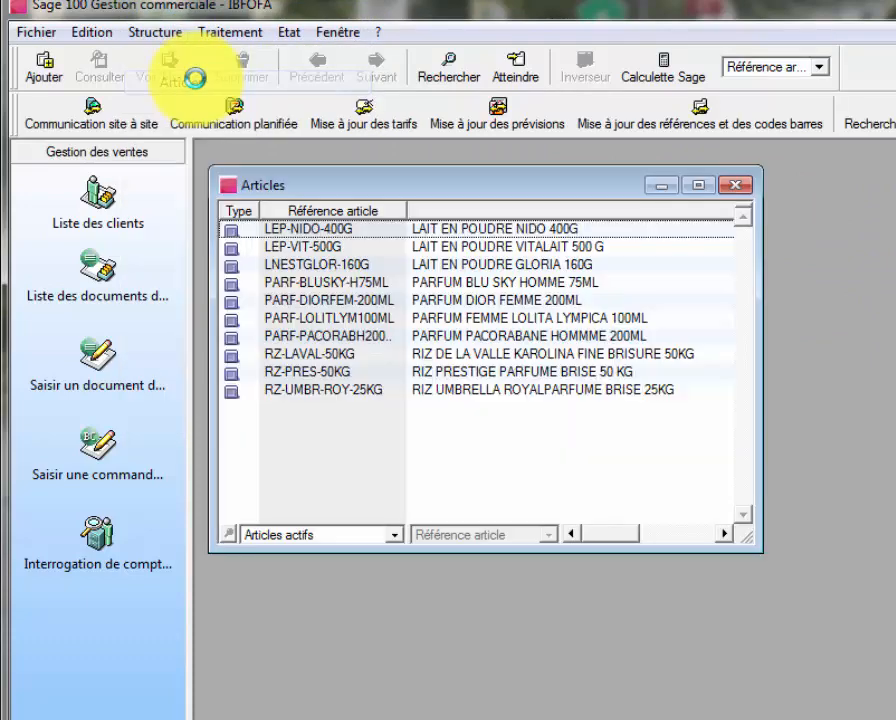
double_click(398, 241)
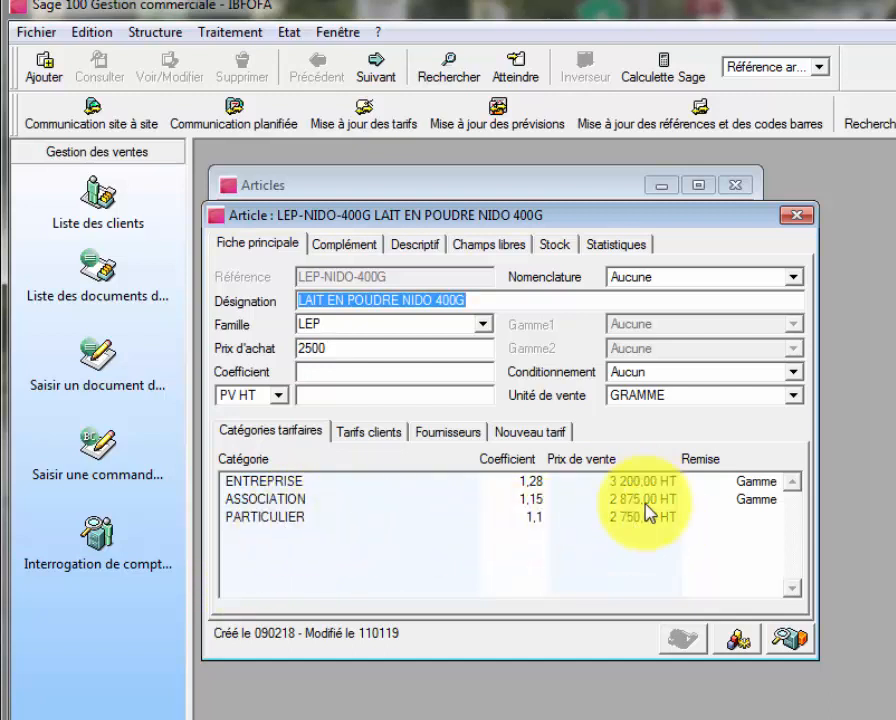
click(796, 215)
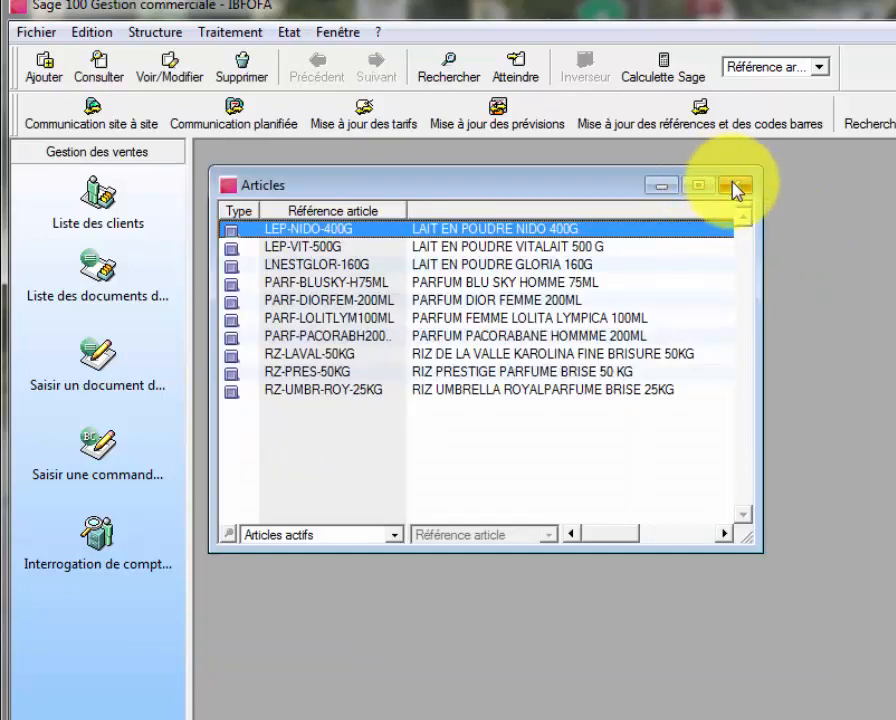
click(735, 186)
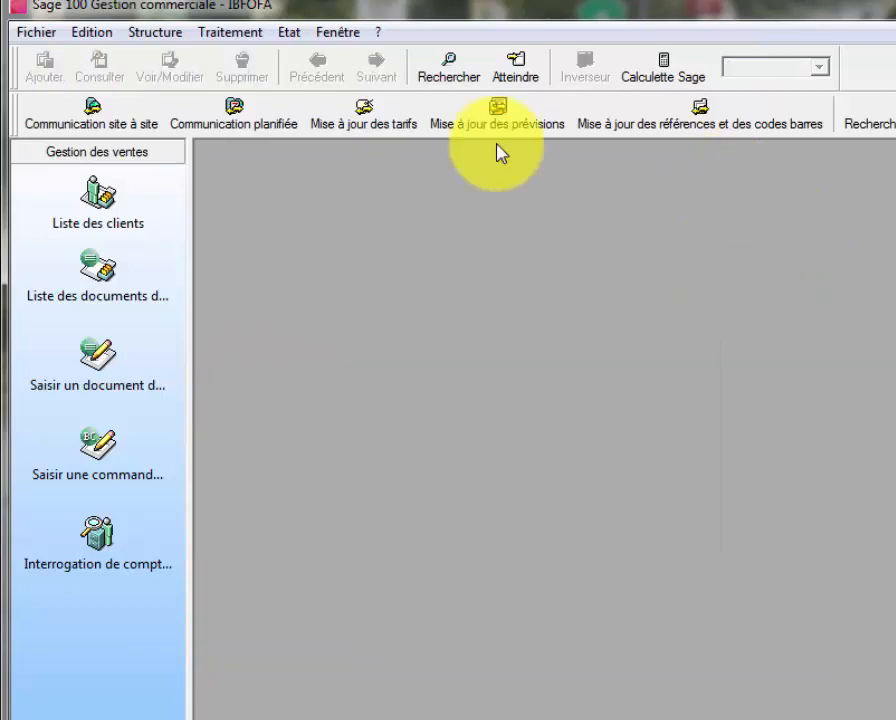
Start a direct price update with Mise à jour des tarifs de vente enabled, leaving the article selection unrestricted.
click(372, 128)
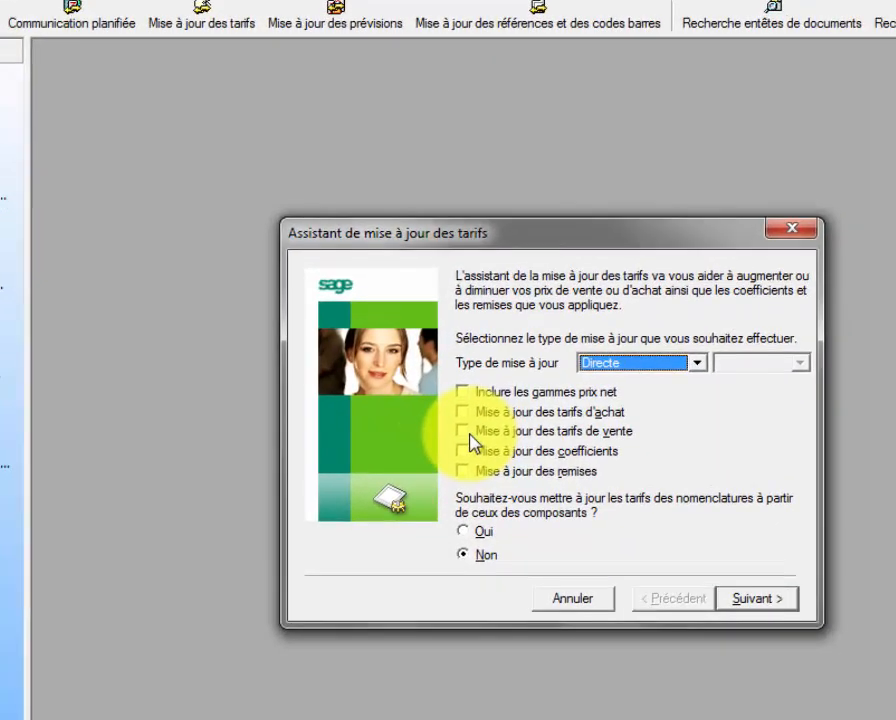
click(470, 440)
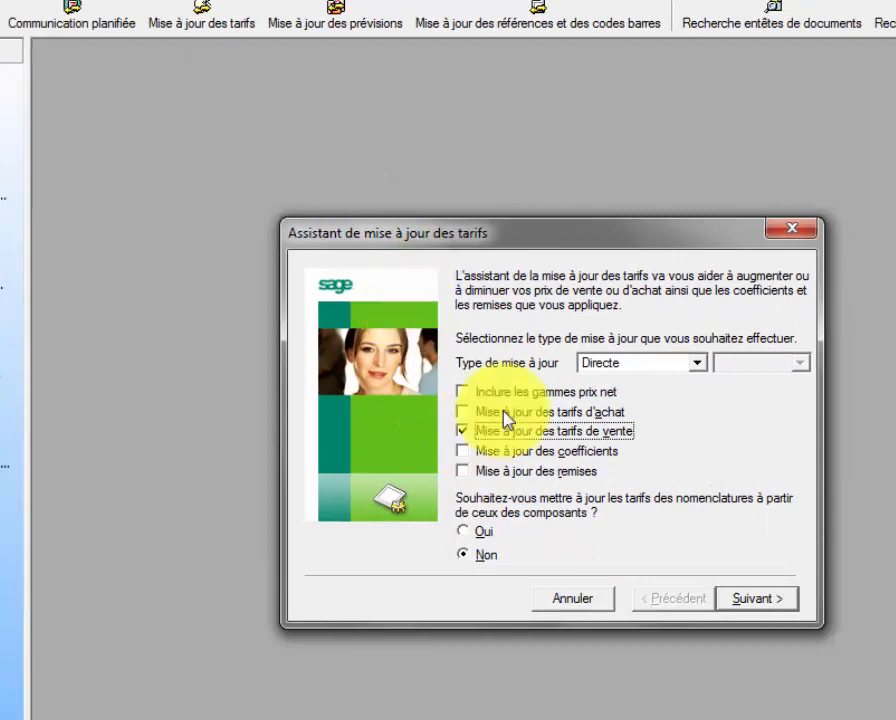
click(772, 605)
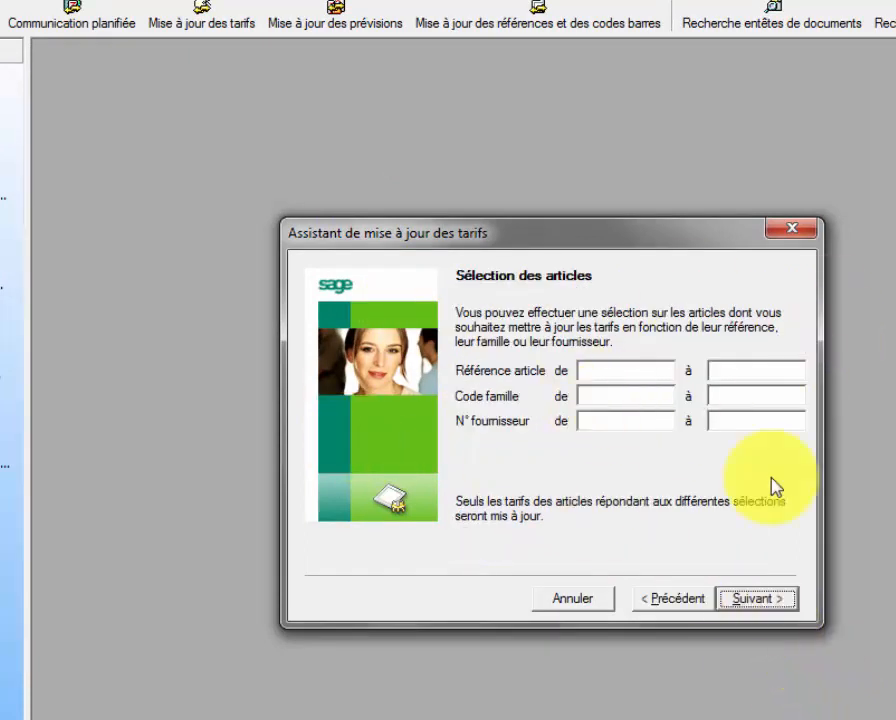
click(775, 600)
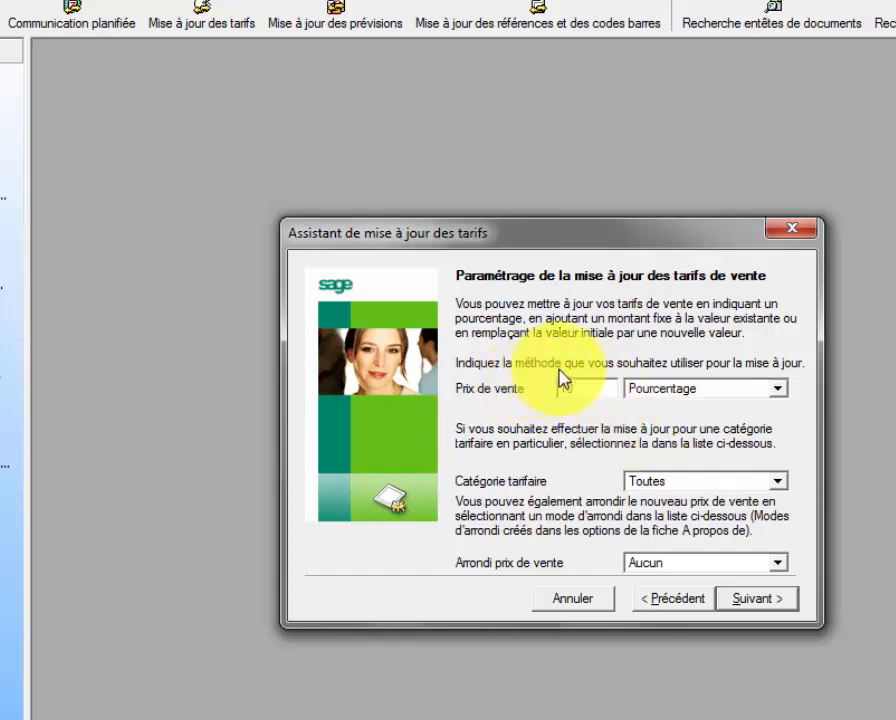
Set the sale price update to 1000 with the Ajouter method and open the price category choices.
click(777, 389)
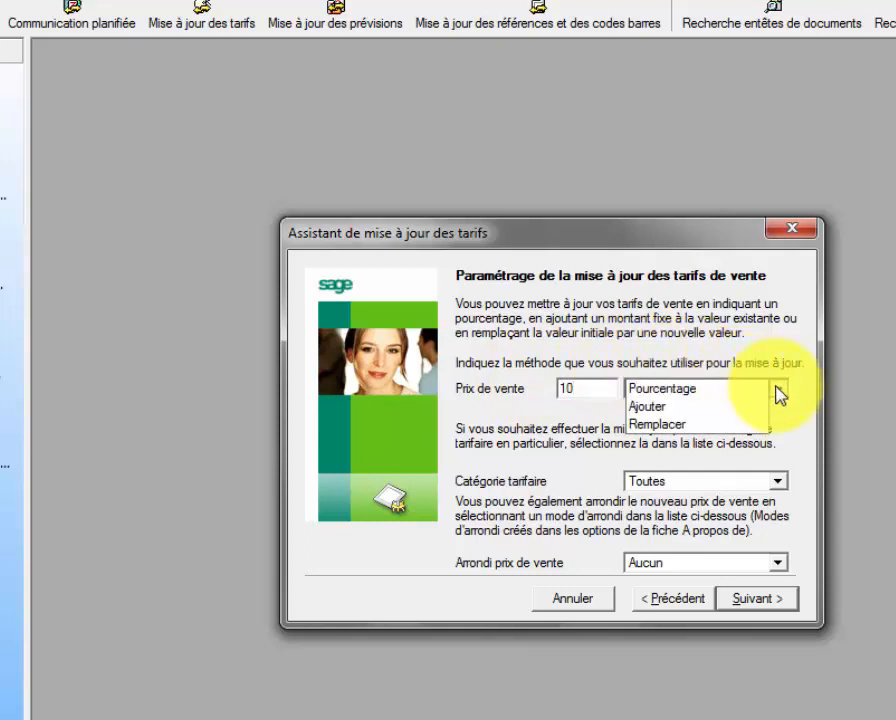
click(584, 393)
click(585, 393)
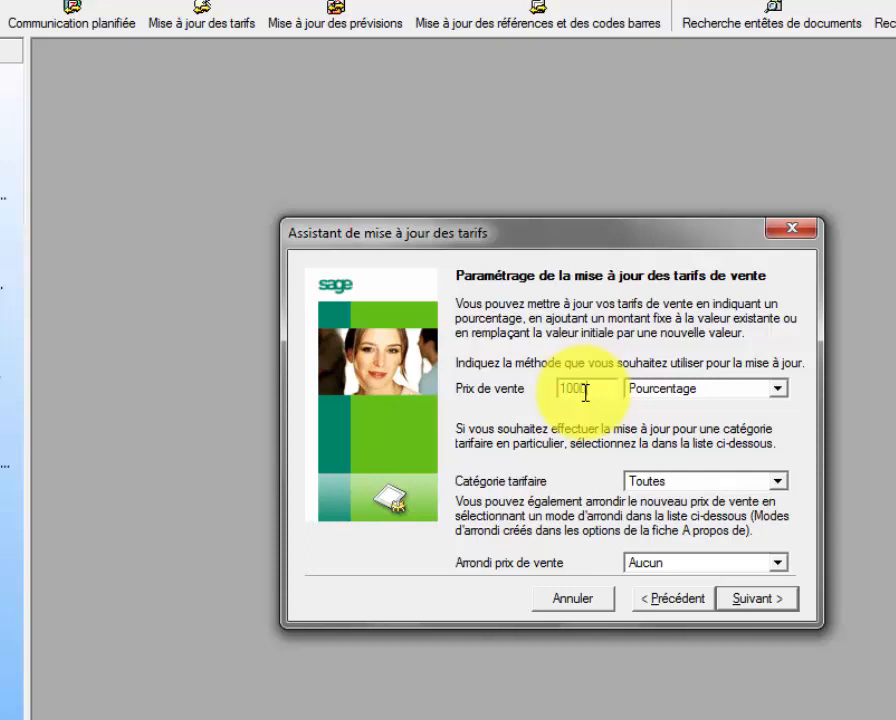
text(000)
click(777, 388)
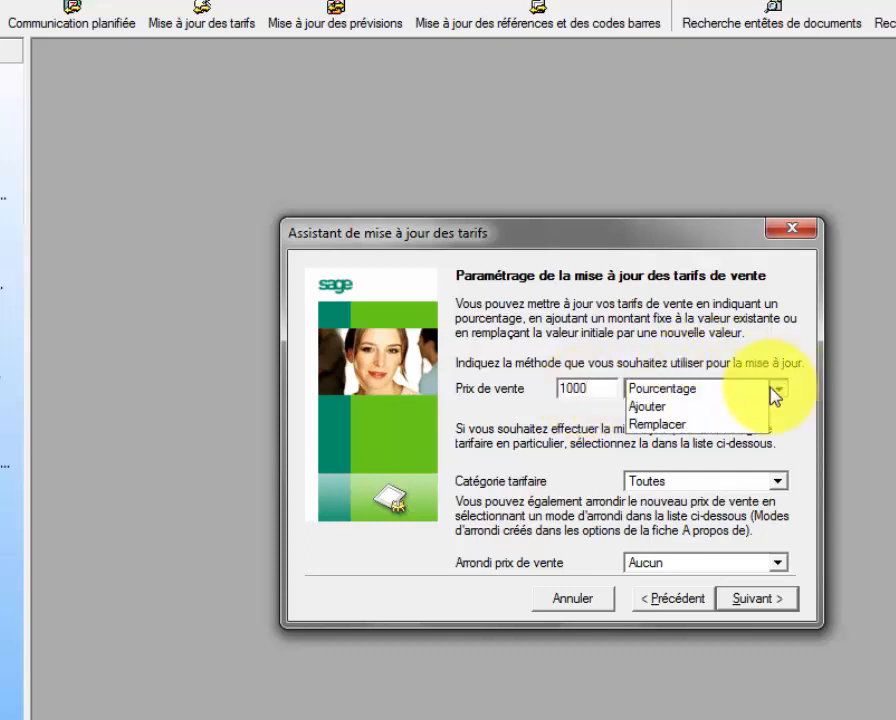
click(718, 406)
click(607, 389)
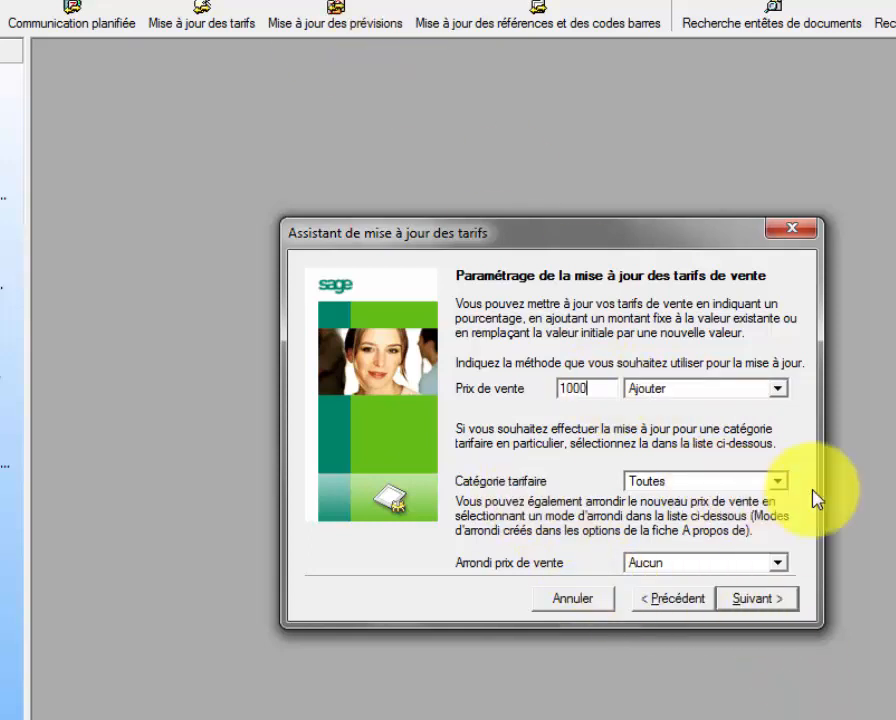
click(786, 485)
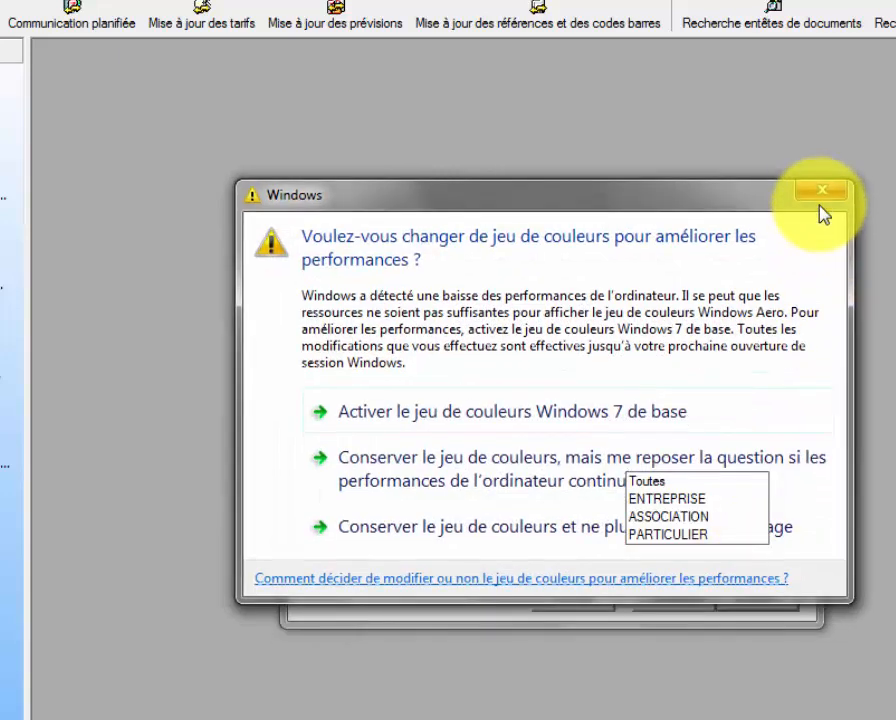
Dismiss the Windows colour scheme prompt and force the unresponsive price update assistant to close.
click(820, 202)
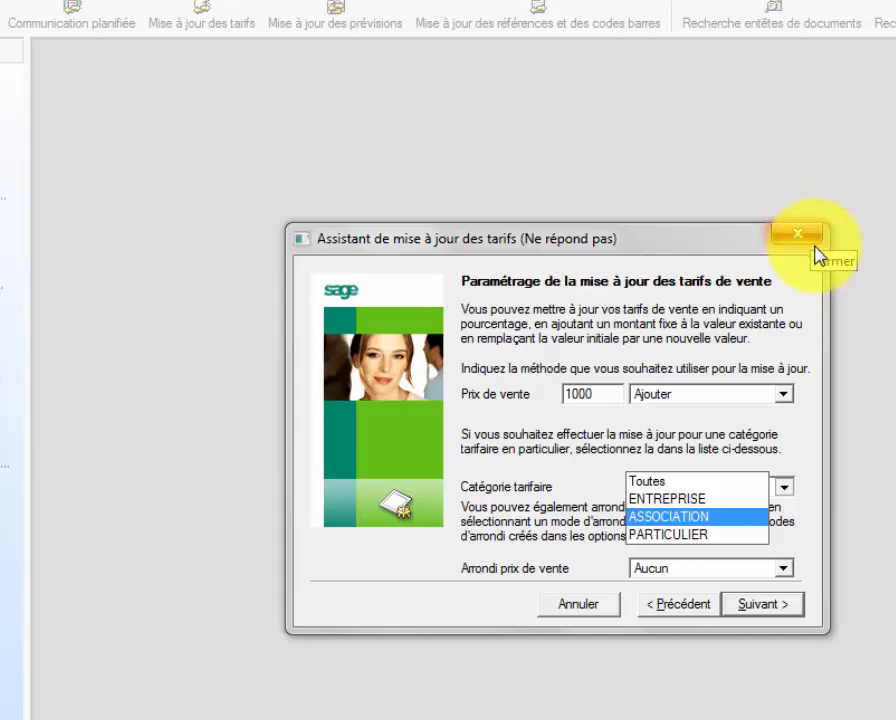
click(810, 238)
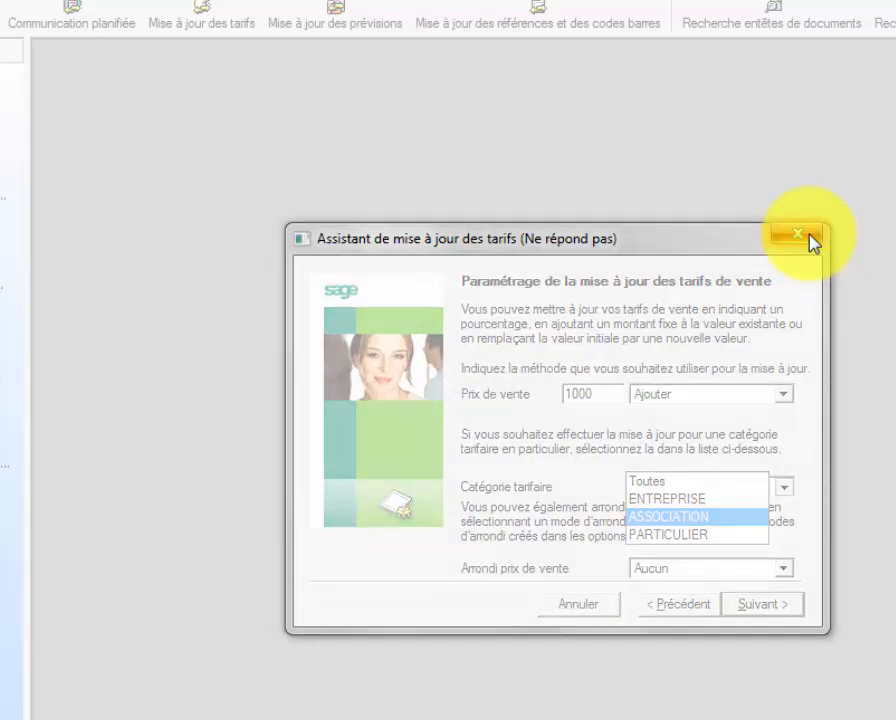
click(810, 238)
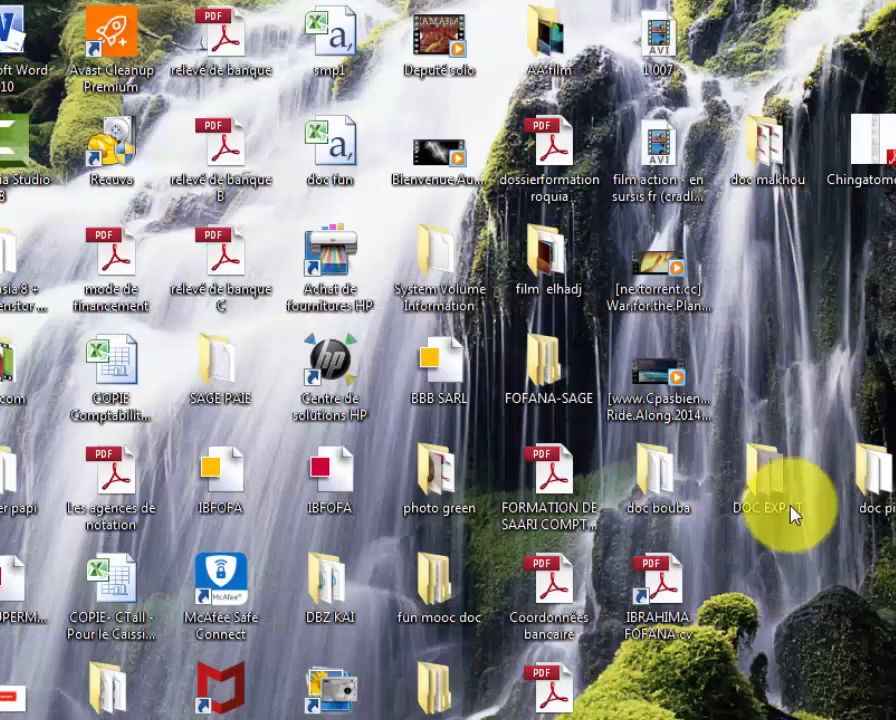
Search the computer for the Maintenance program and launch it.
key(super)
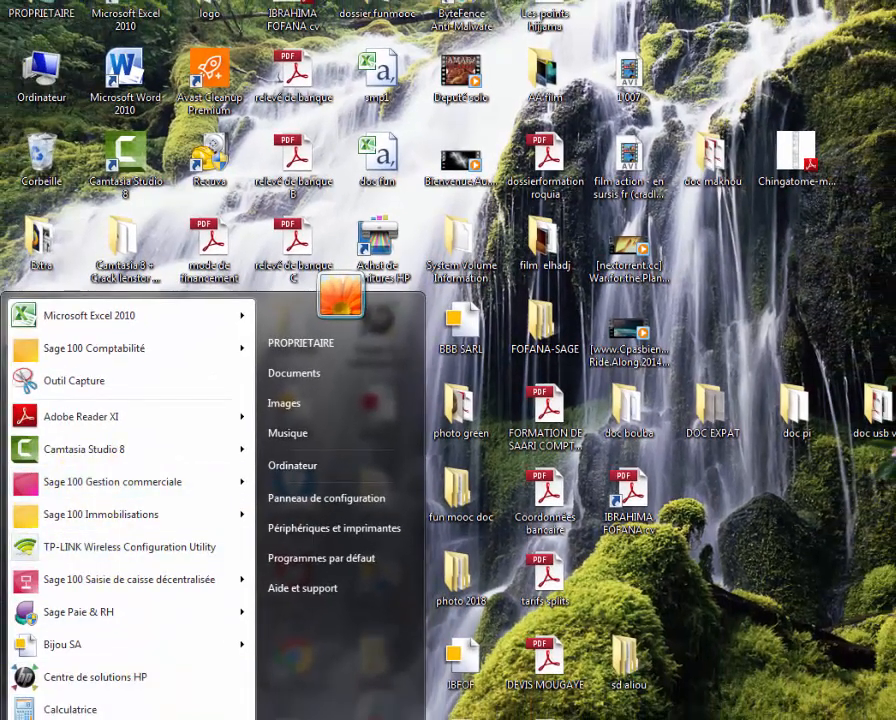
text(s)
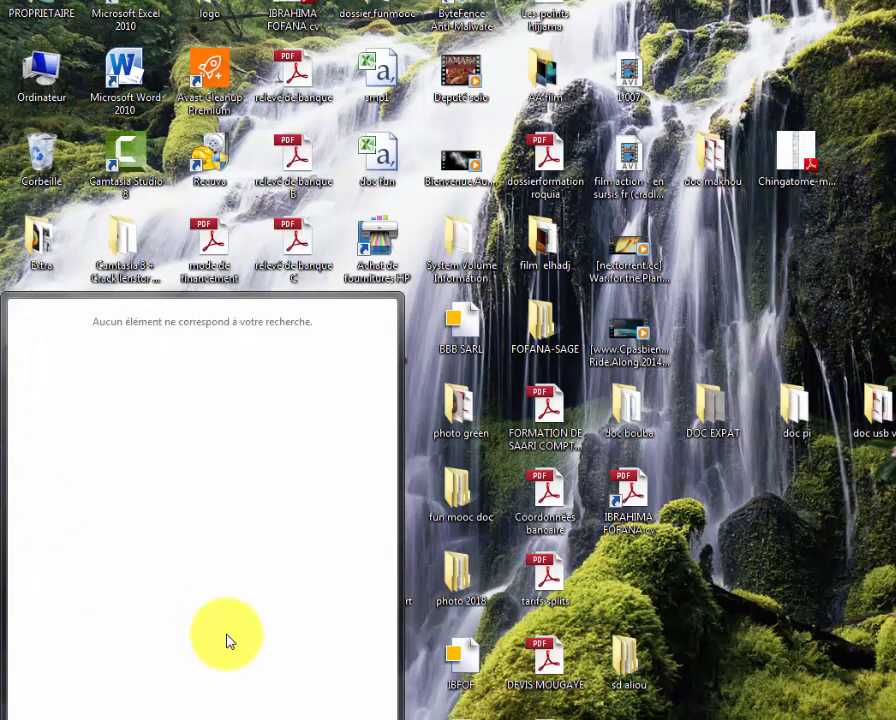
text(mai)
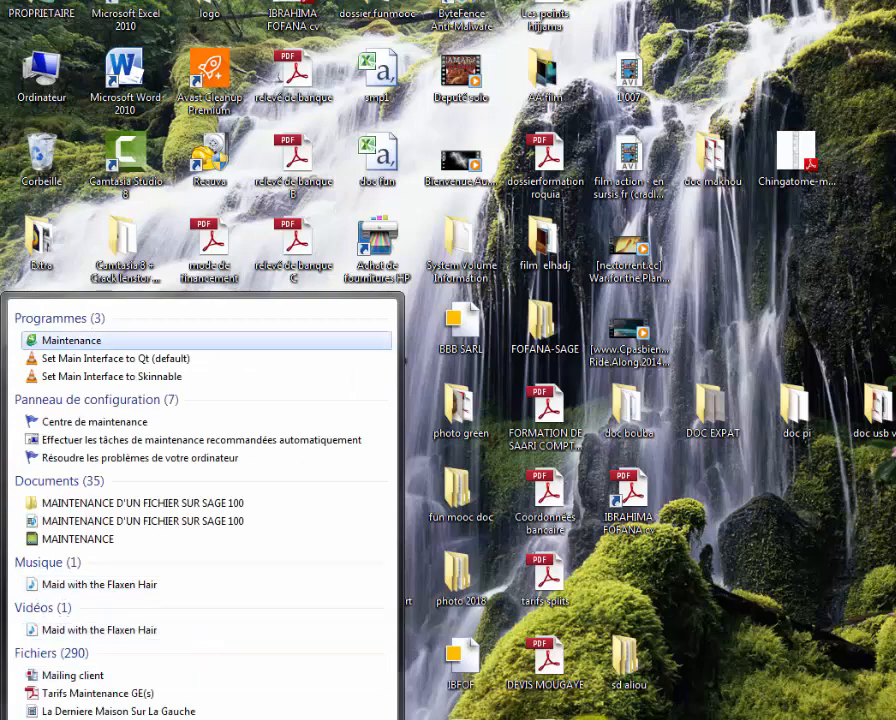
click(110, 346)
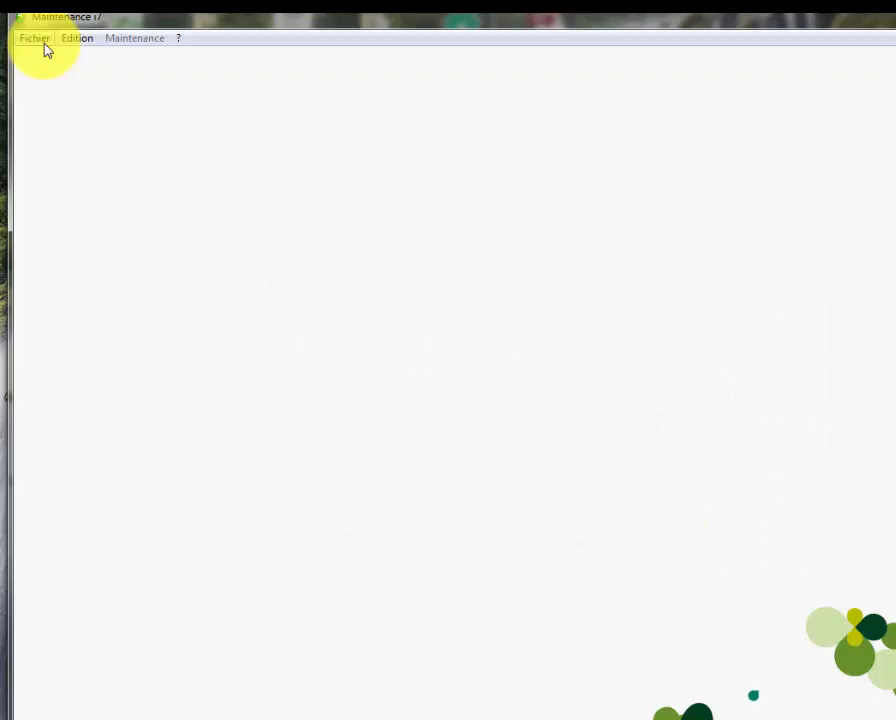
Open the commercial file IBFOFA from the desktop in Maintenance, disconnecting its users and linked files with Vérification du fichier.
click(44, 46)
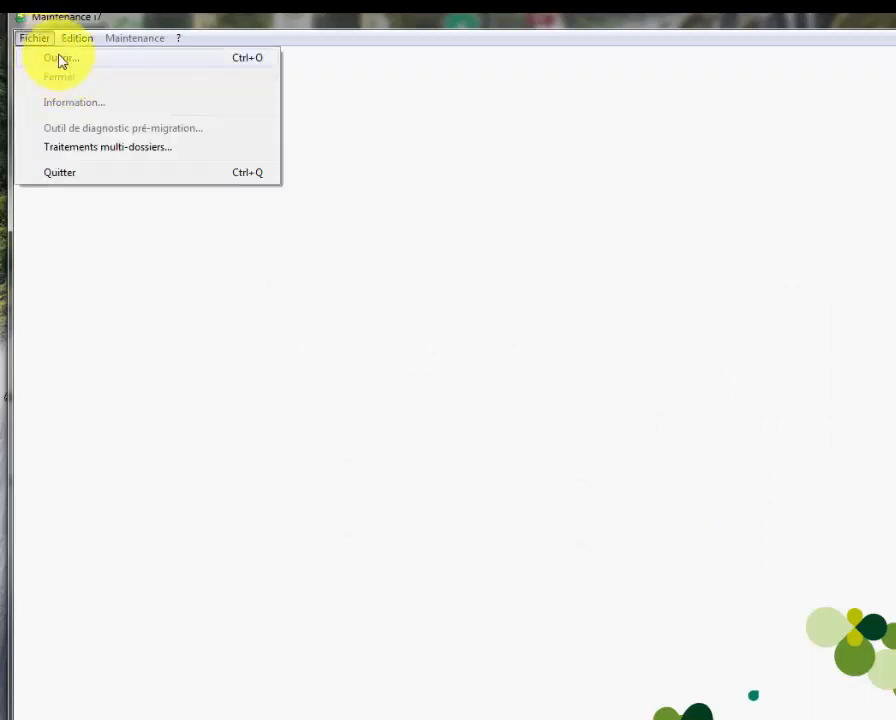
click(60, 58)
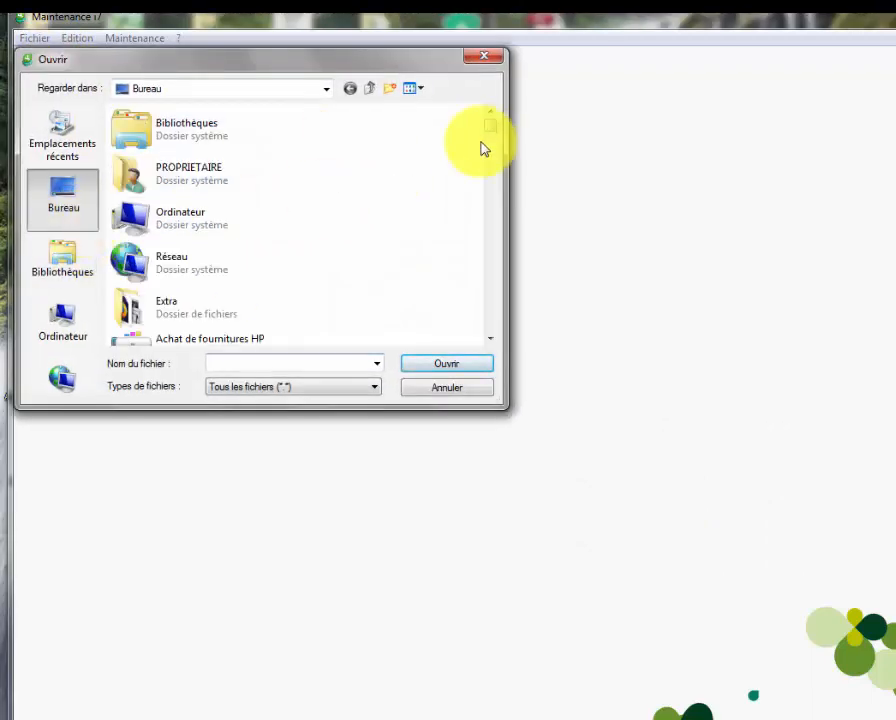
drag(487, 134, 508, 278)
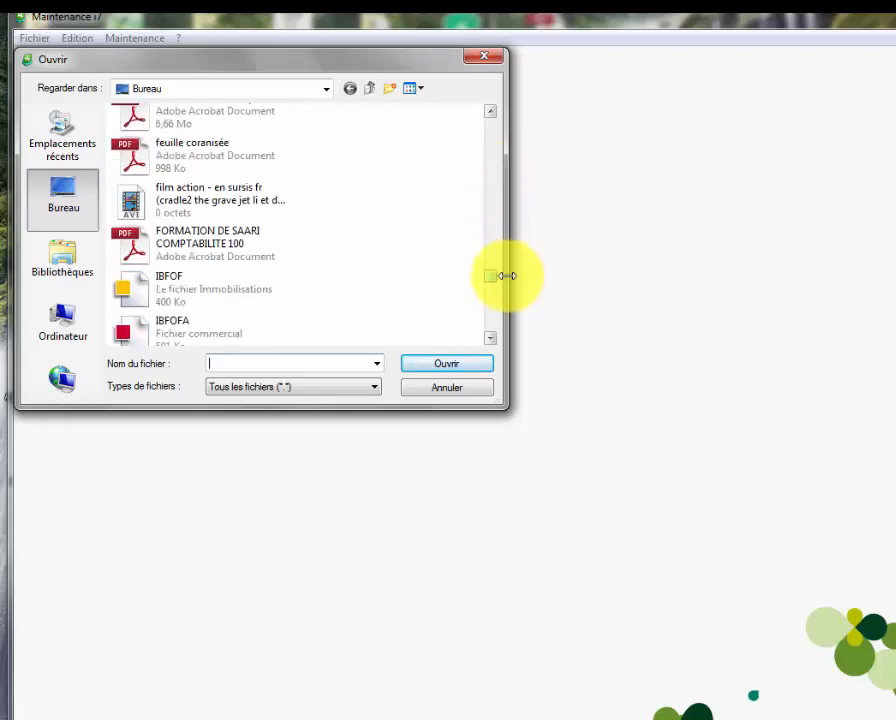
click(205, 338)
click(446, 363)
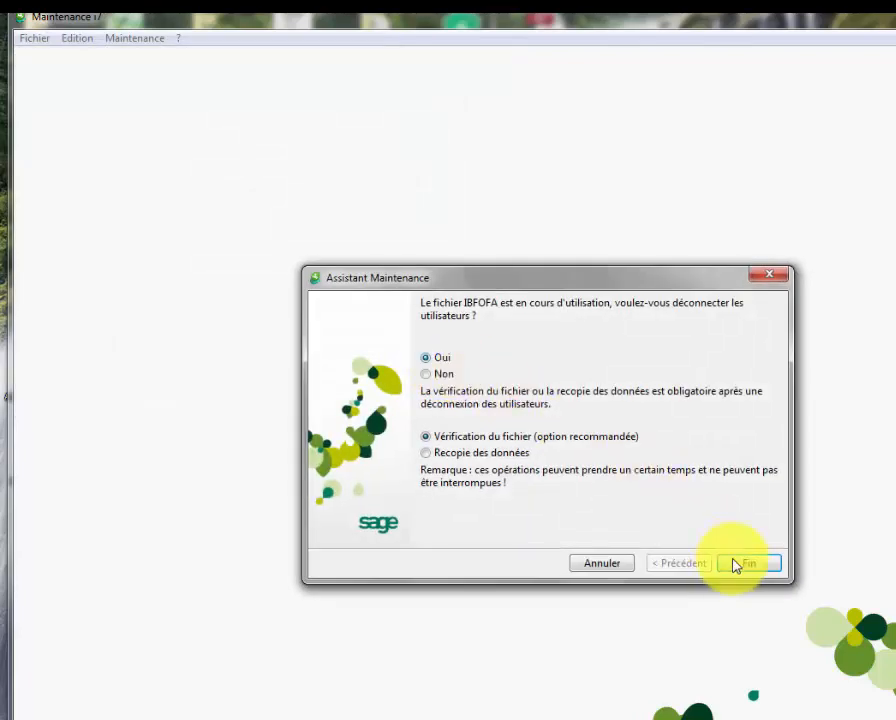
click(748, 566)
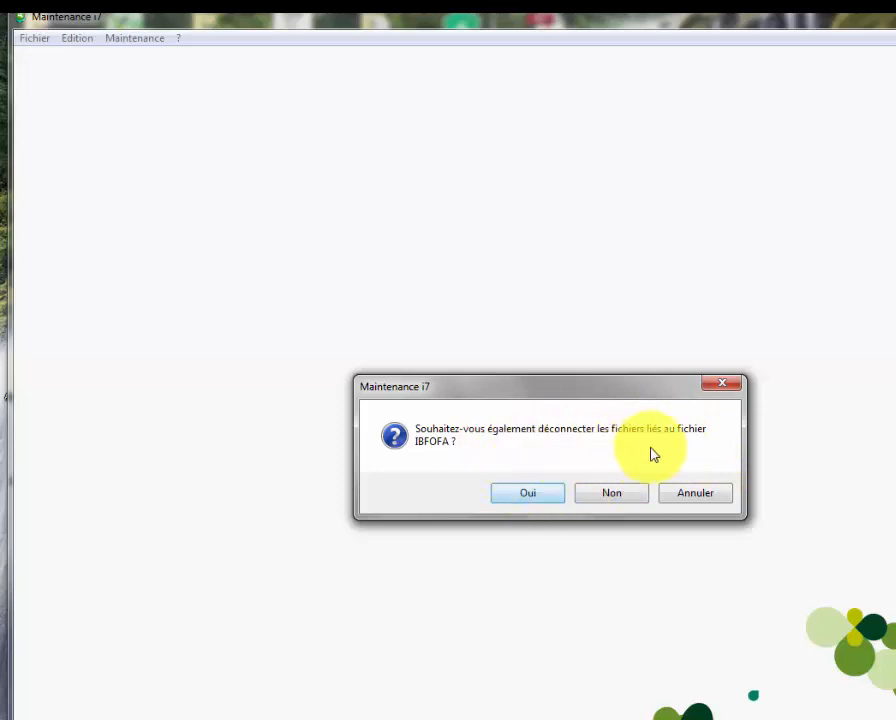
click(536, 500)
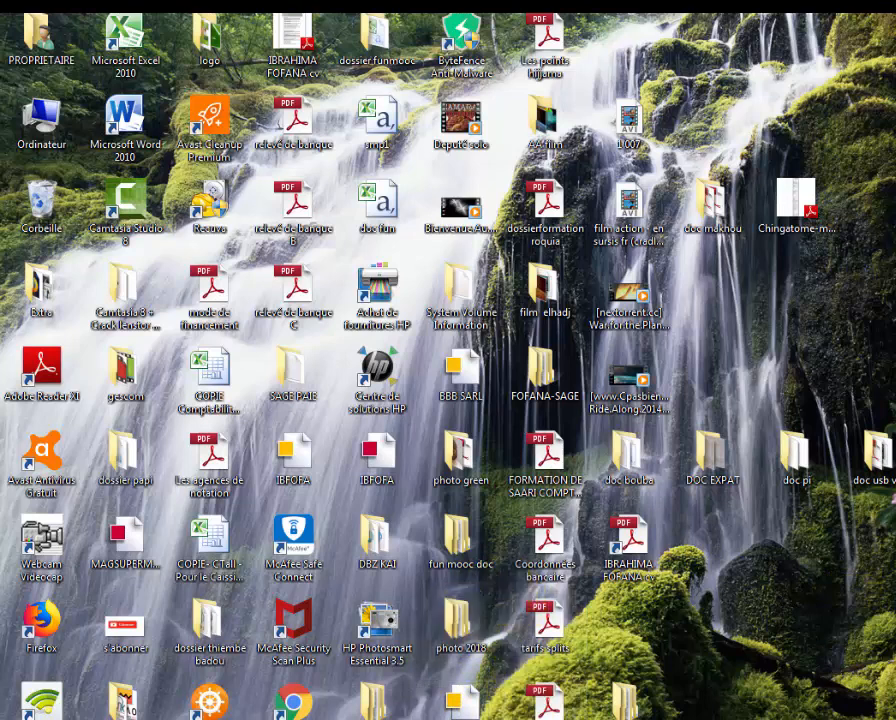
Switch to Sage 100 Gestion commerciale by reopening the recent file IBFOFA.
key(super)
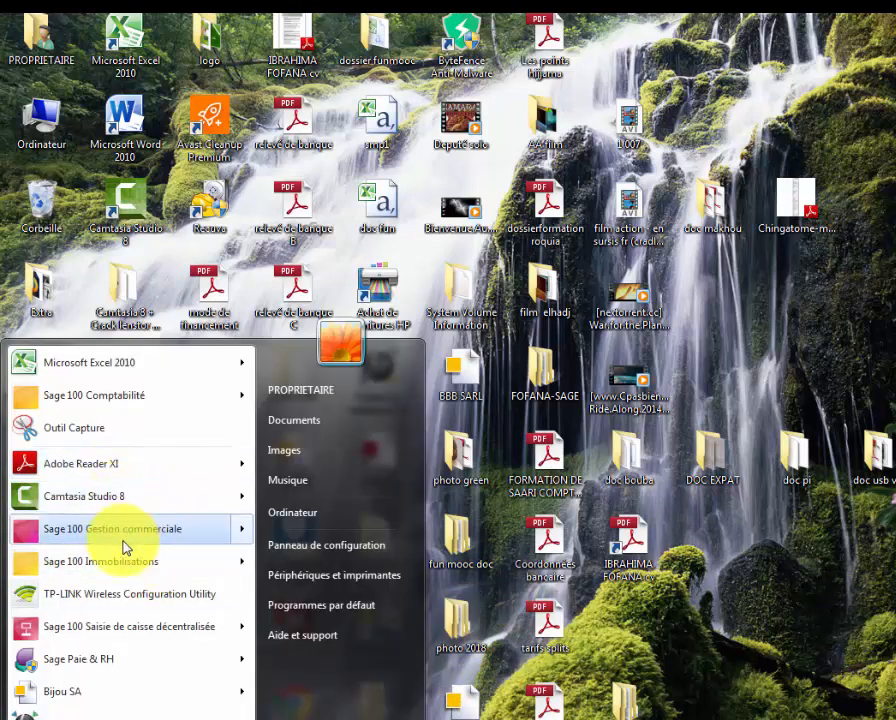
mouse_move(166, 550)
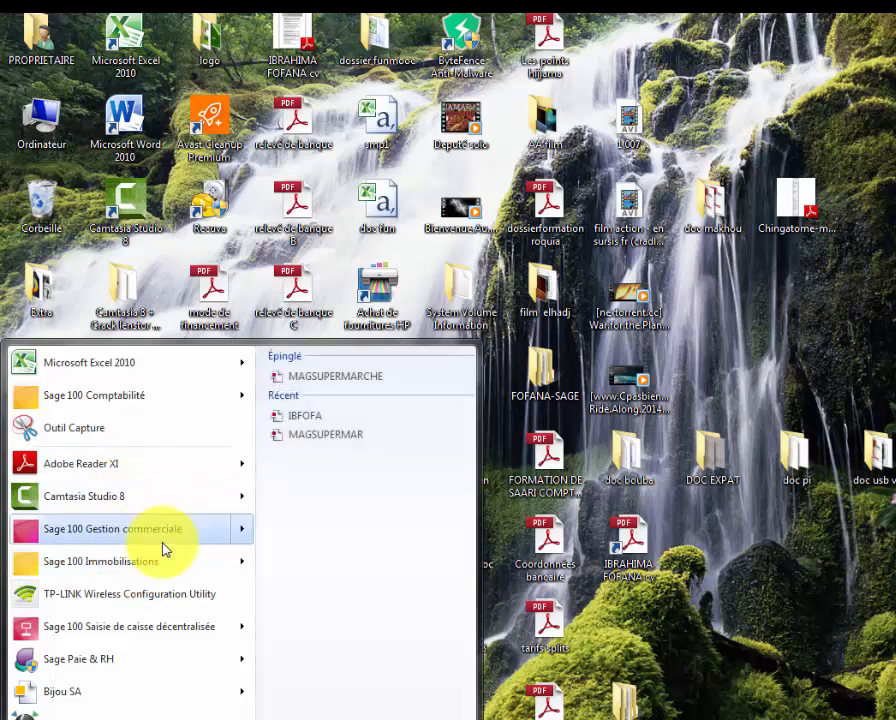
click(300, 418)
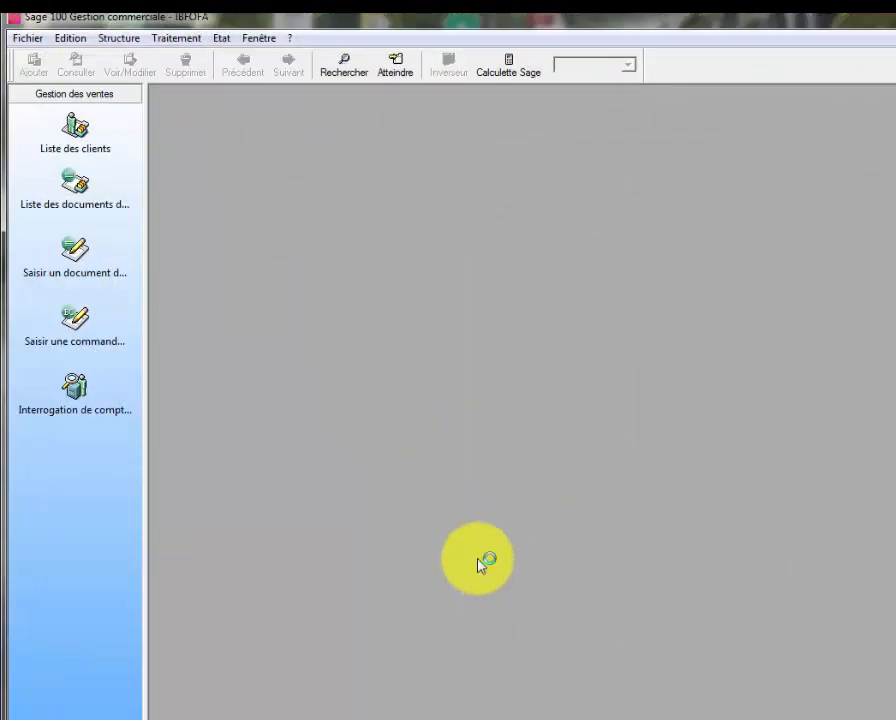
Display the Fonctions avancées toolbar through the interface customization and move it higher in the workspace.
click(191, 44)
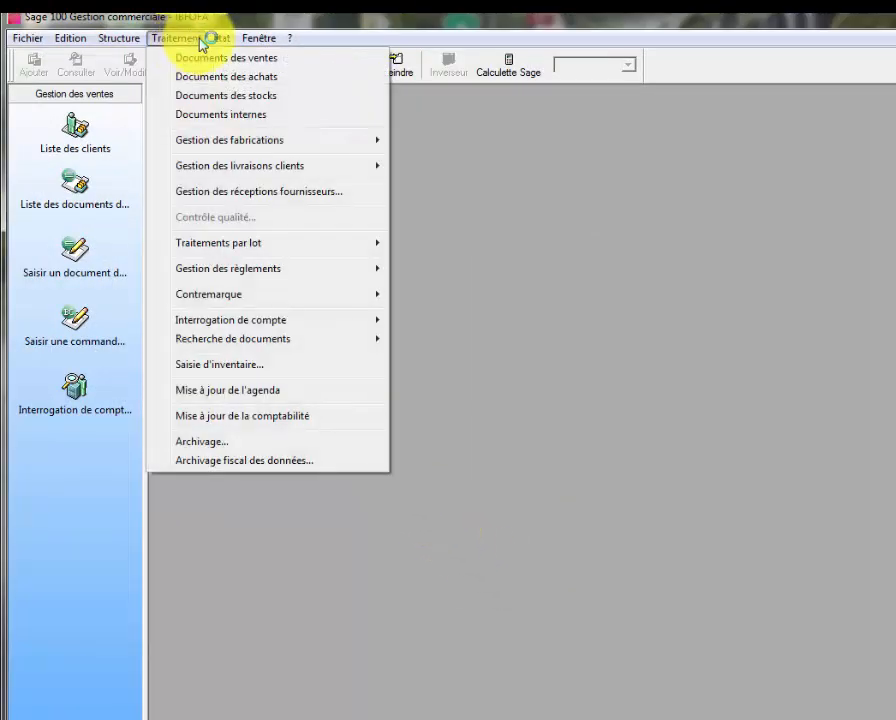
mouse_move(240, 46)
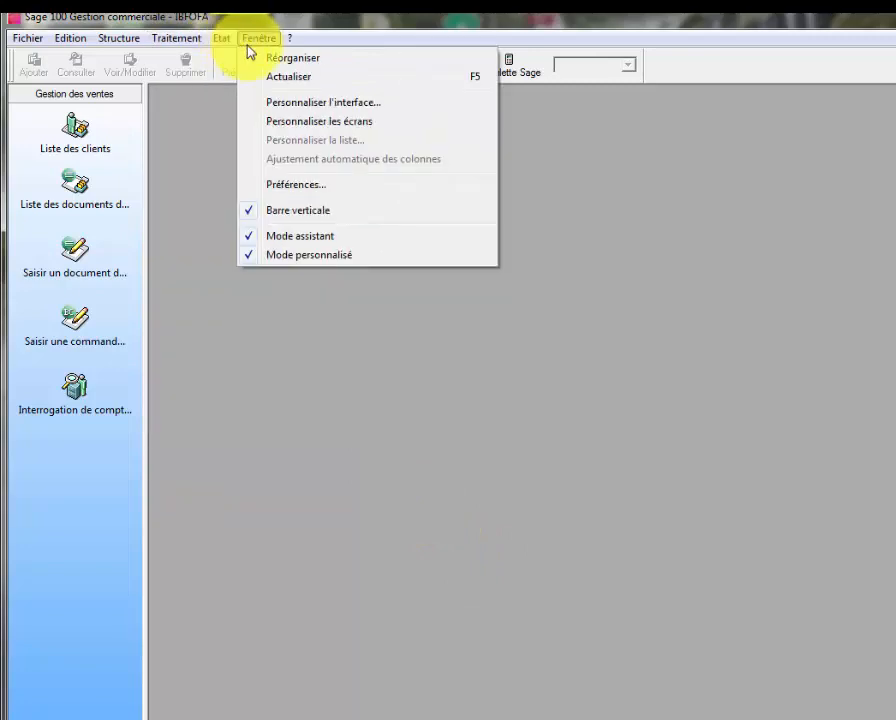
click(322, 110)
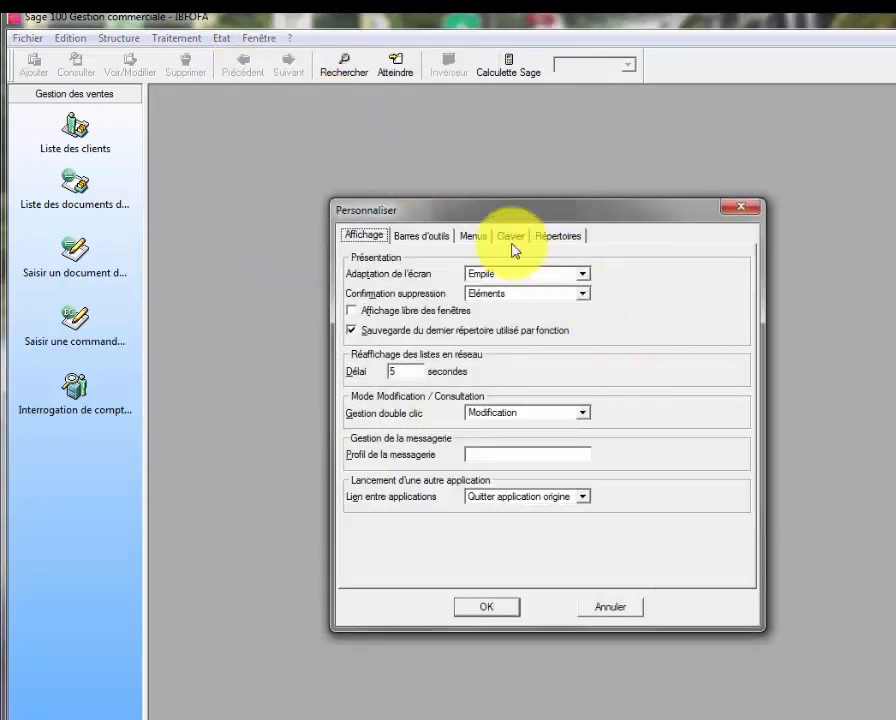
click(446, 240)
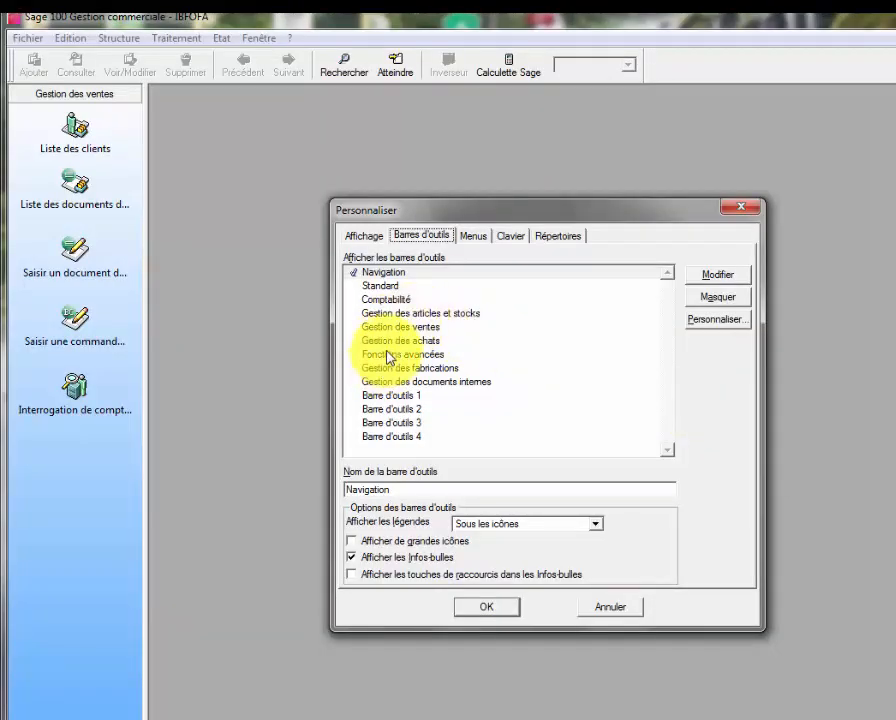
click(385, 355)
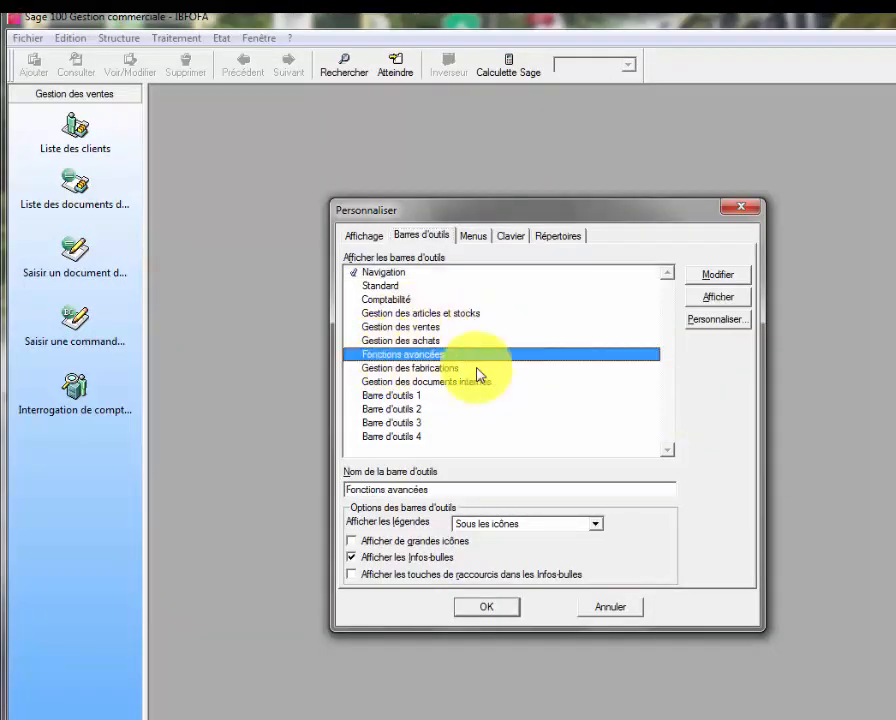
click(716, 303)
click(494, 607)
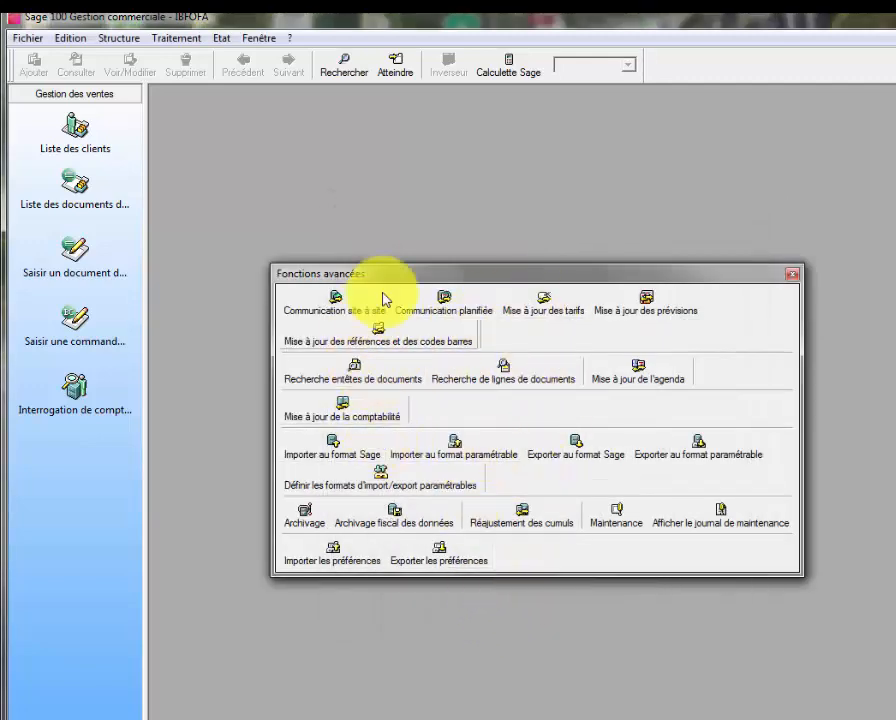
drag(476, 274, 420, 158)
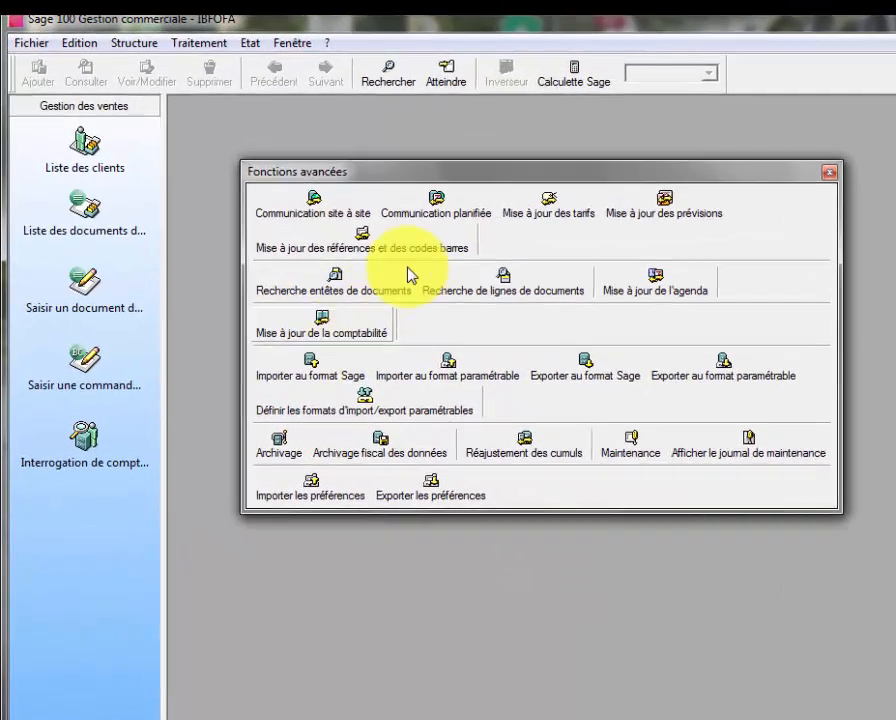
Restart the Directe price update with Mise à jour des tarifs de vente enabled and no article selection limits.
click(557, 218)
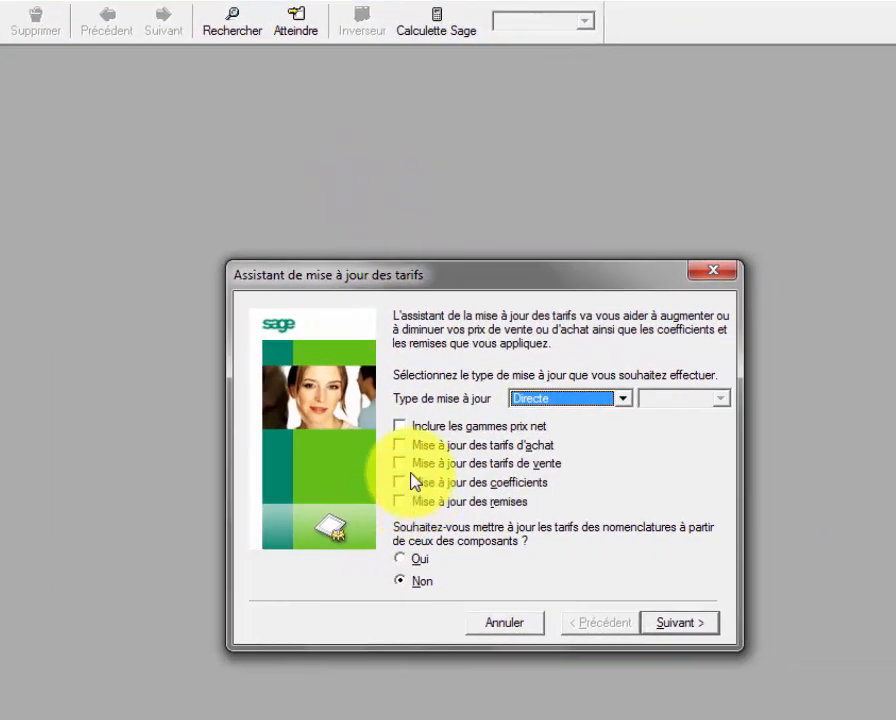
click(404, 470)
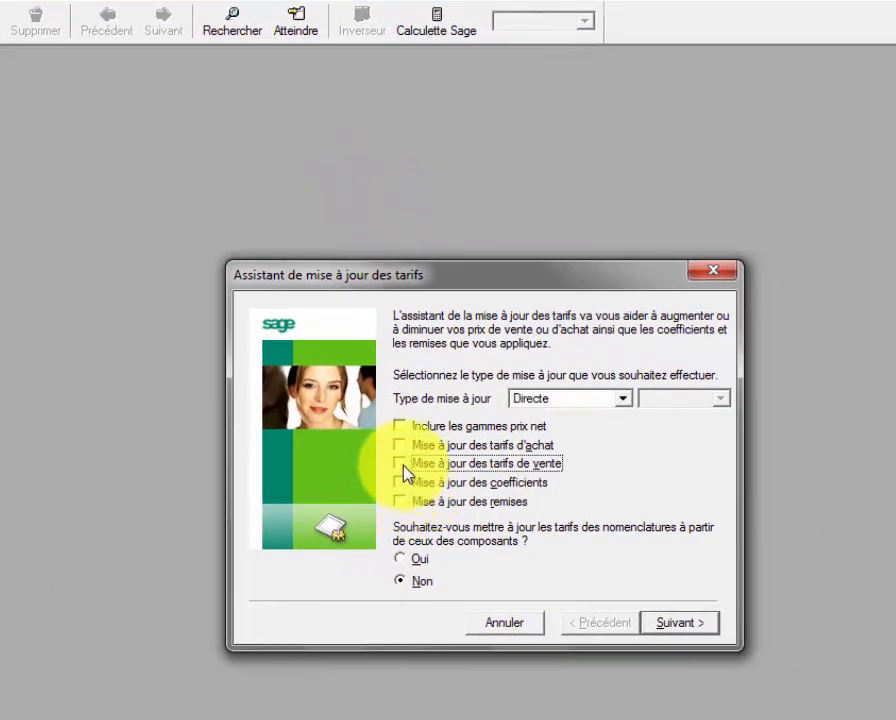
click(700, 628)
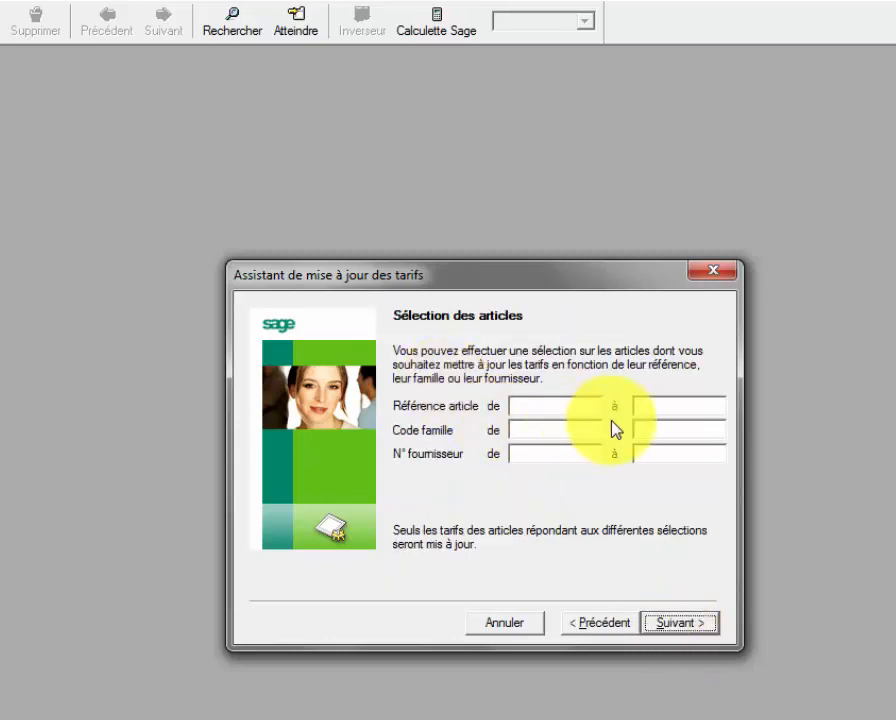
click(686, 625)
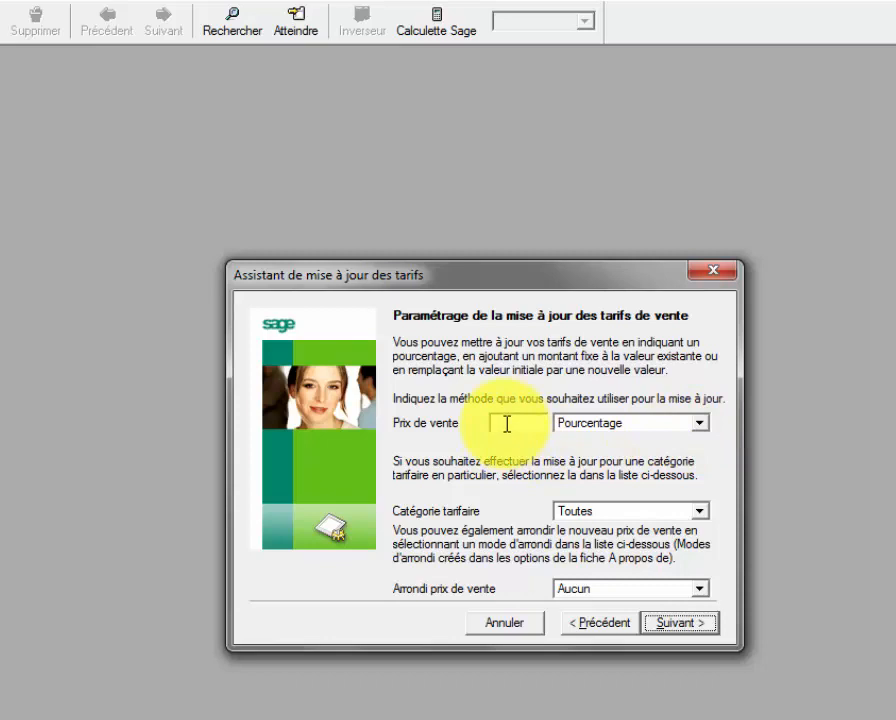
click(697, 425)
click(687, 444)
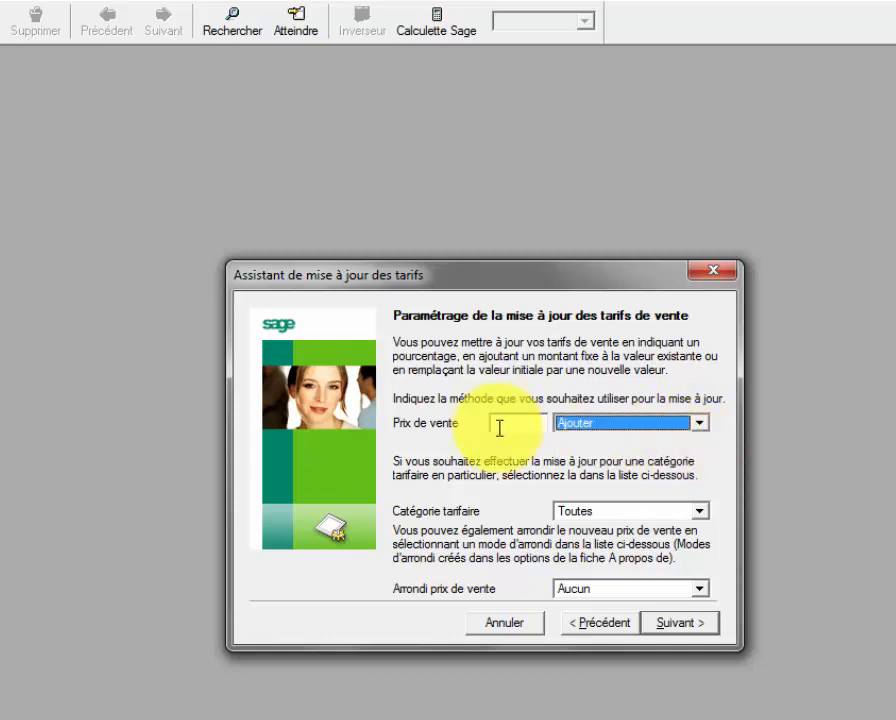
click(701, 424)
click(670, 406)
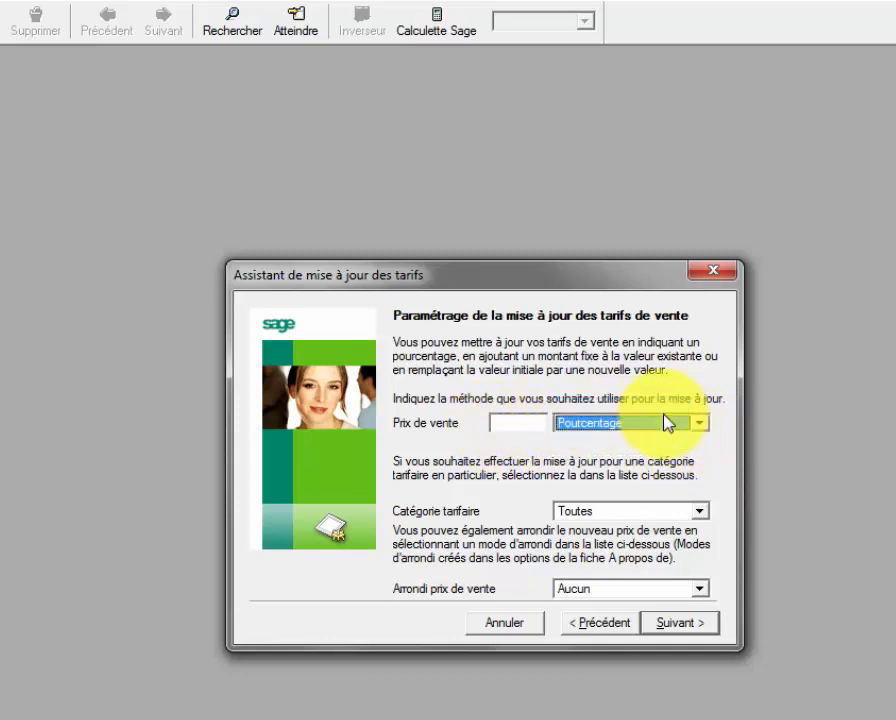
Set the sale price update method to Ajouter with an amount of 1000 and continue to the operation choices.
click(704, 428)
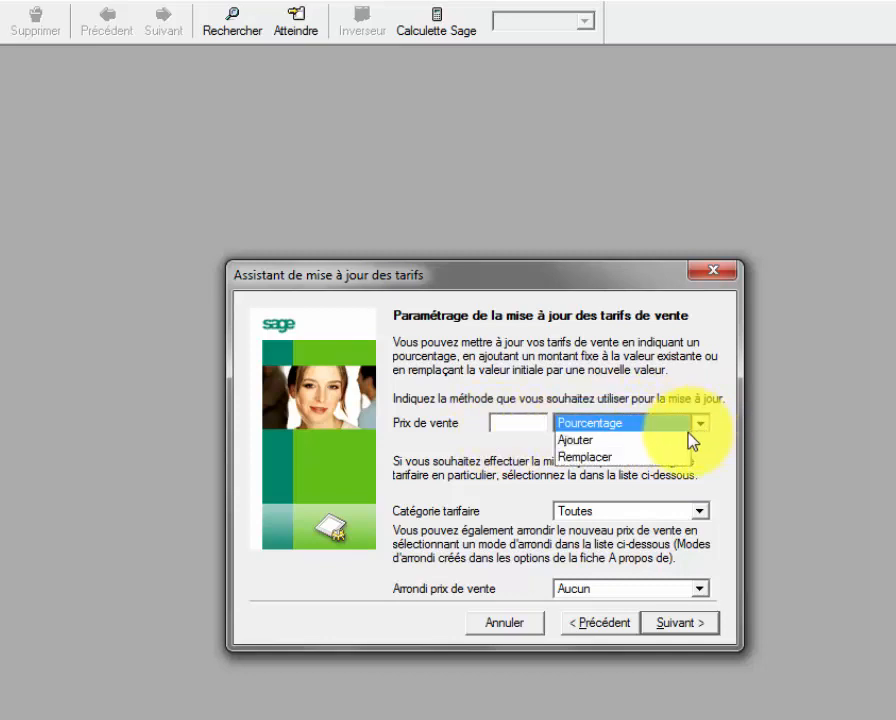
click(689, 440)
click(515, 426)
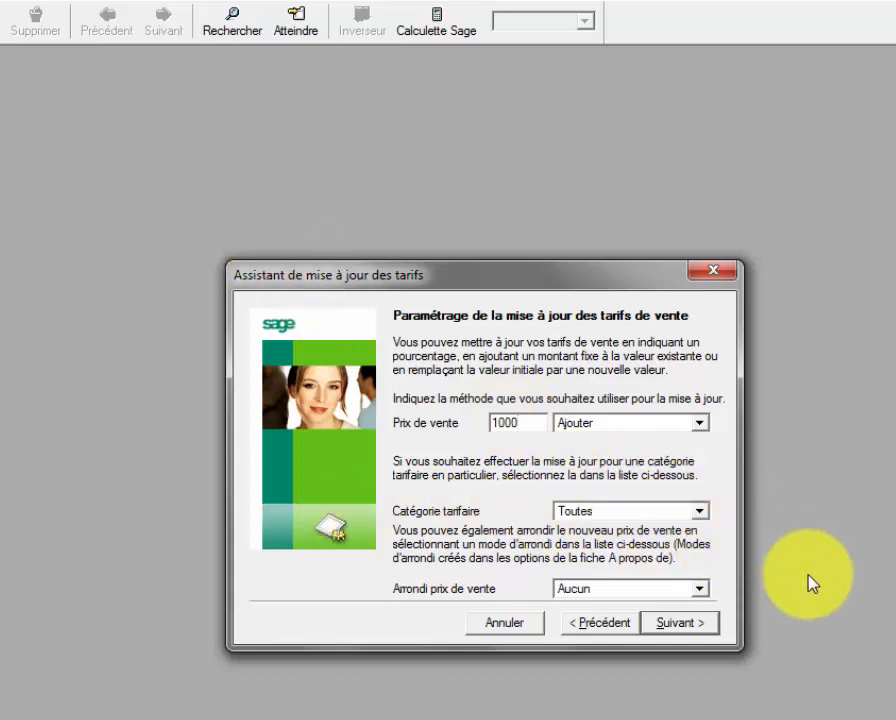
click(544, 423)
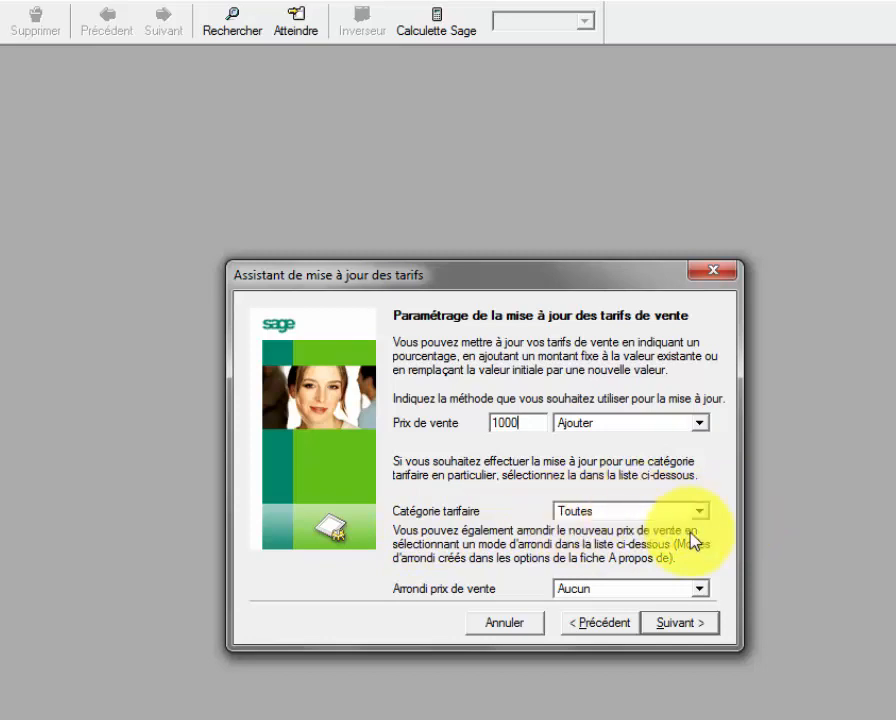
click(704, 632)
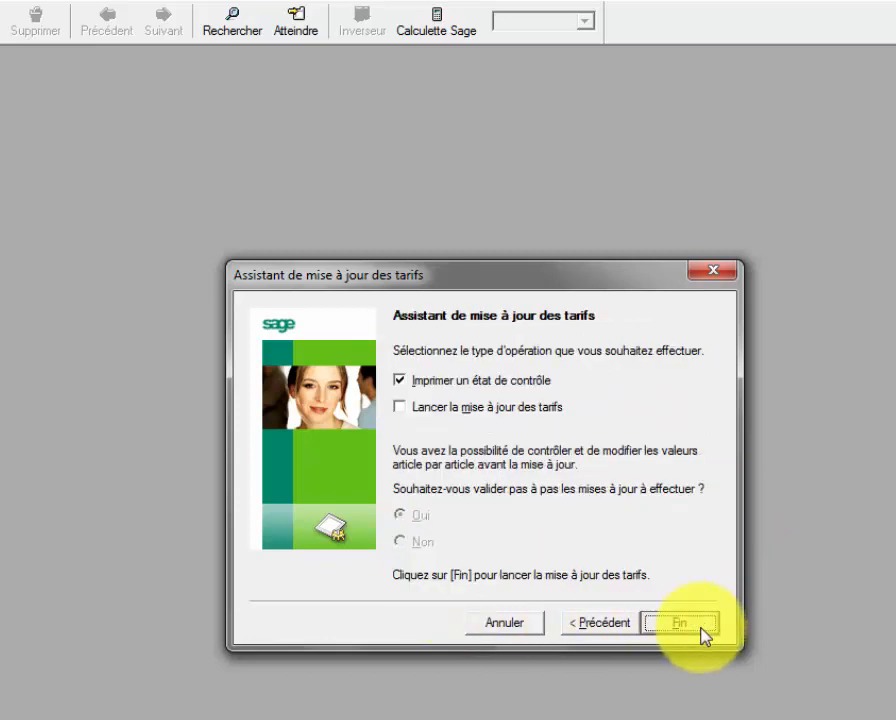
Run the price update without a control report or step-by-step validation, accept the automatic update, and close the Fonctions avancées toolbar.
click(405, 410)
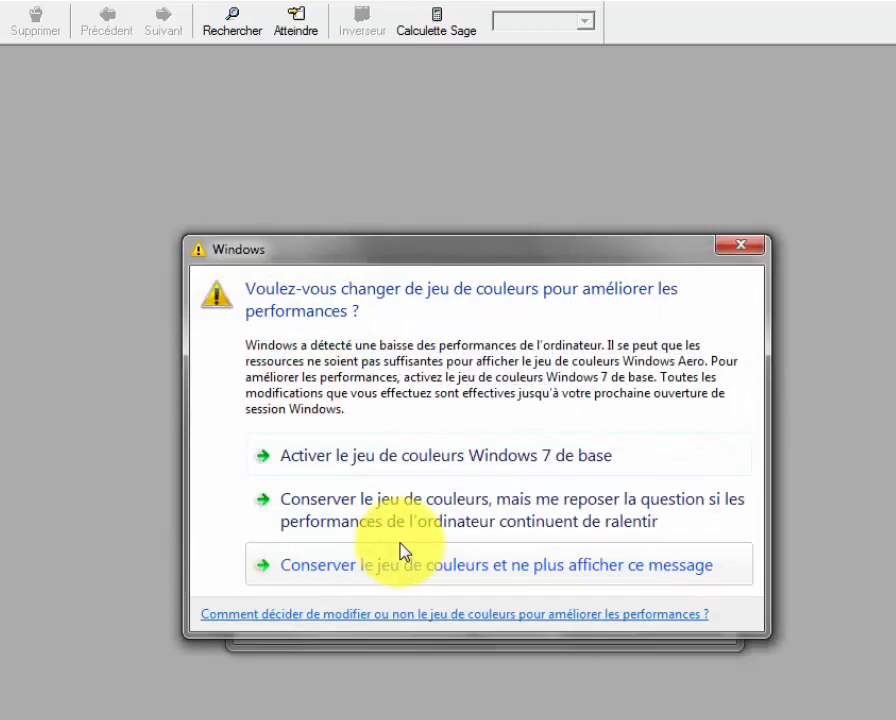
click(739, 246)
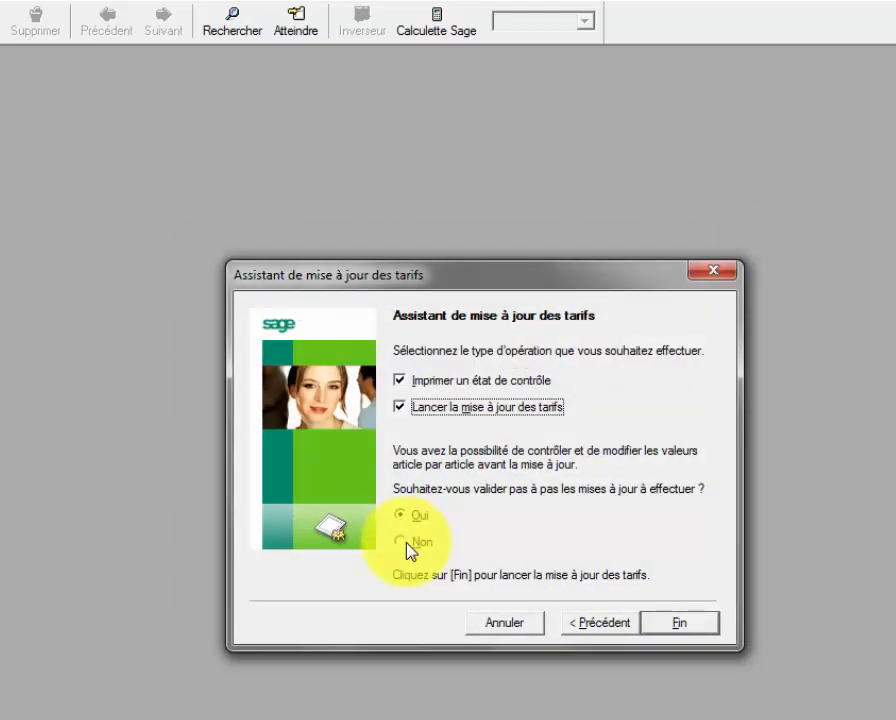
click(408, 542)
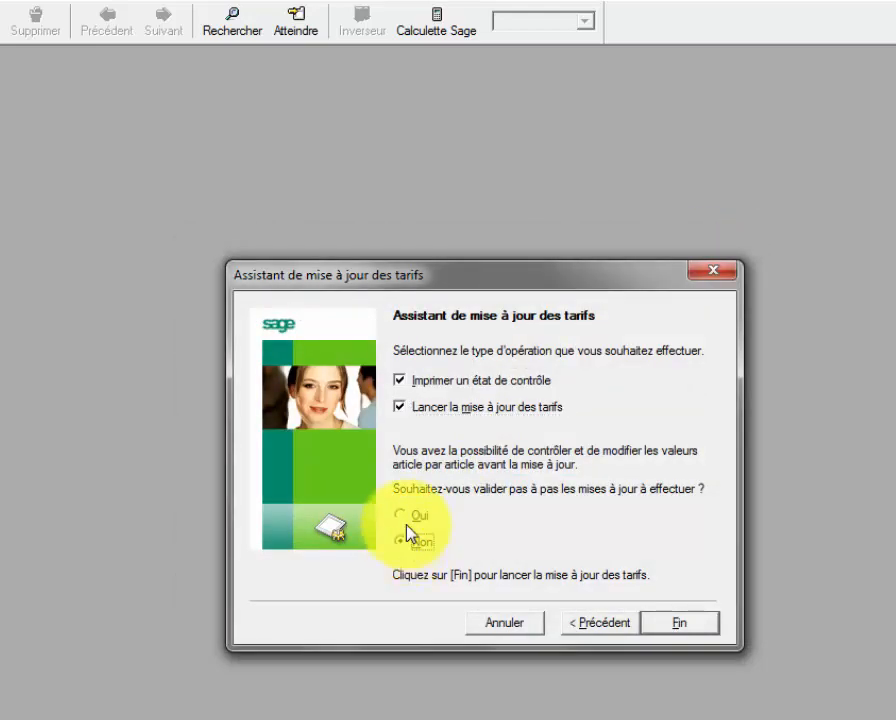
click(401, 381)
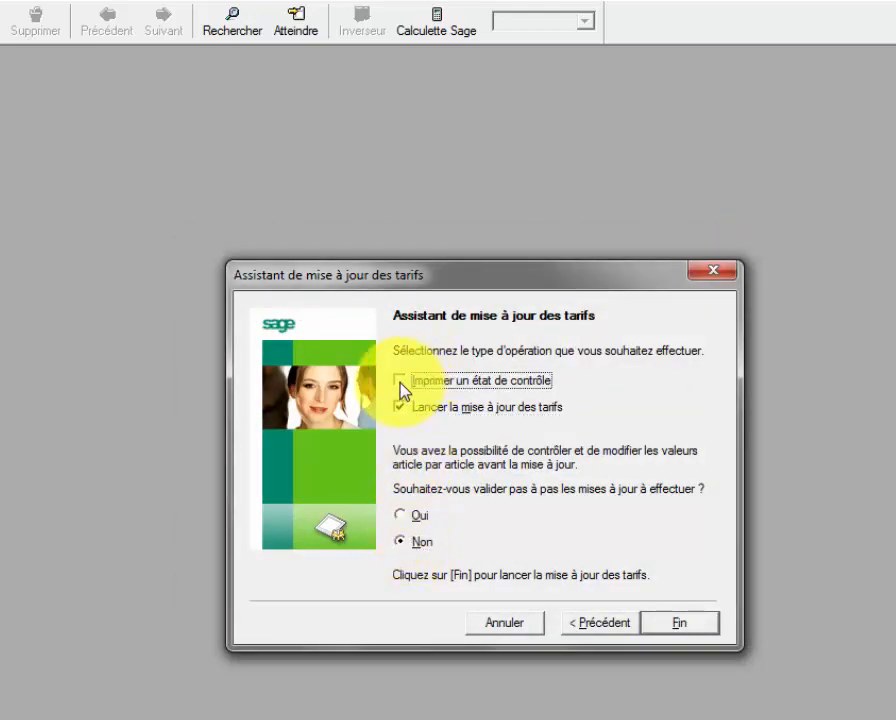
click(680, 624)
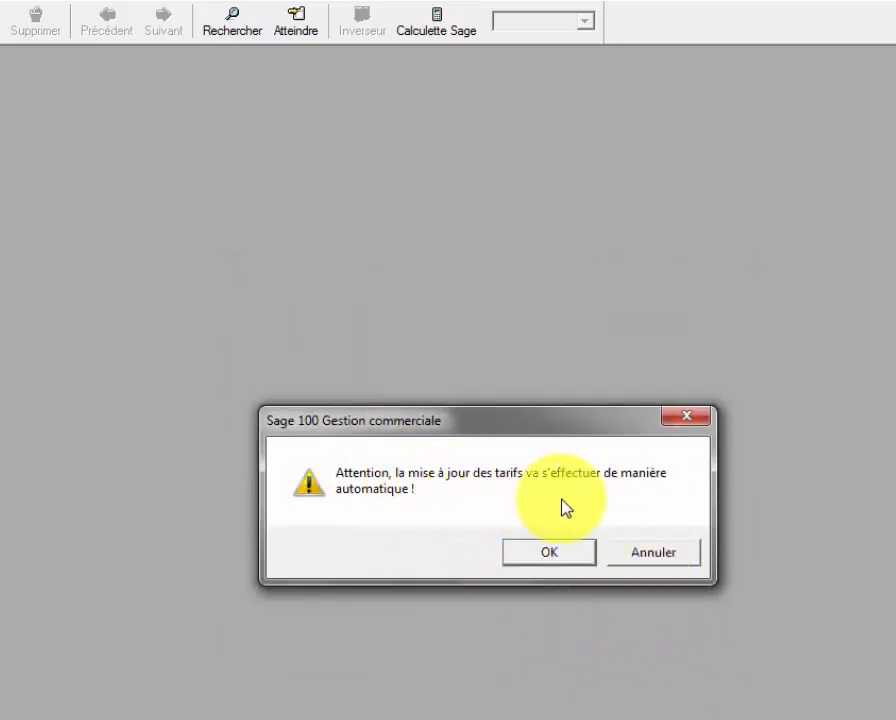
click(553, 565)
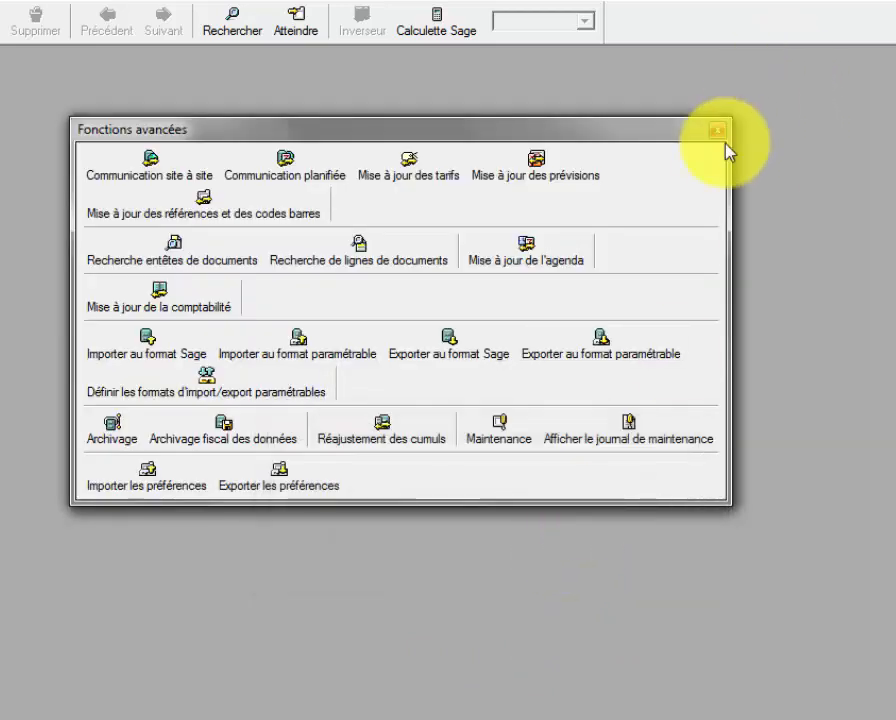
click(717, 134)
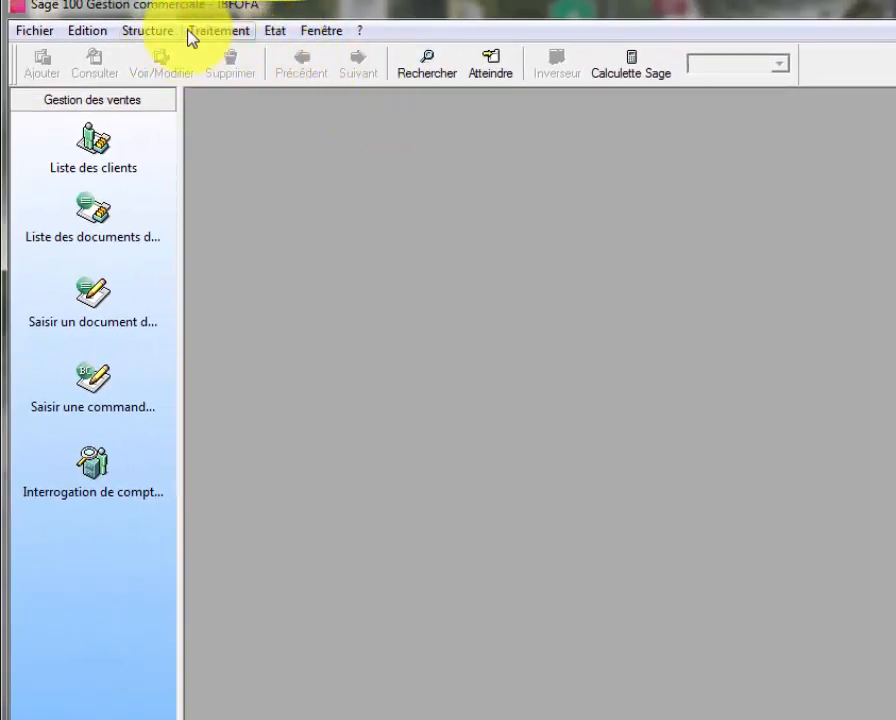
Display the Fonctions avancées toolbar again through the interface customization.
click(159, 38)
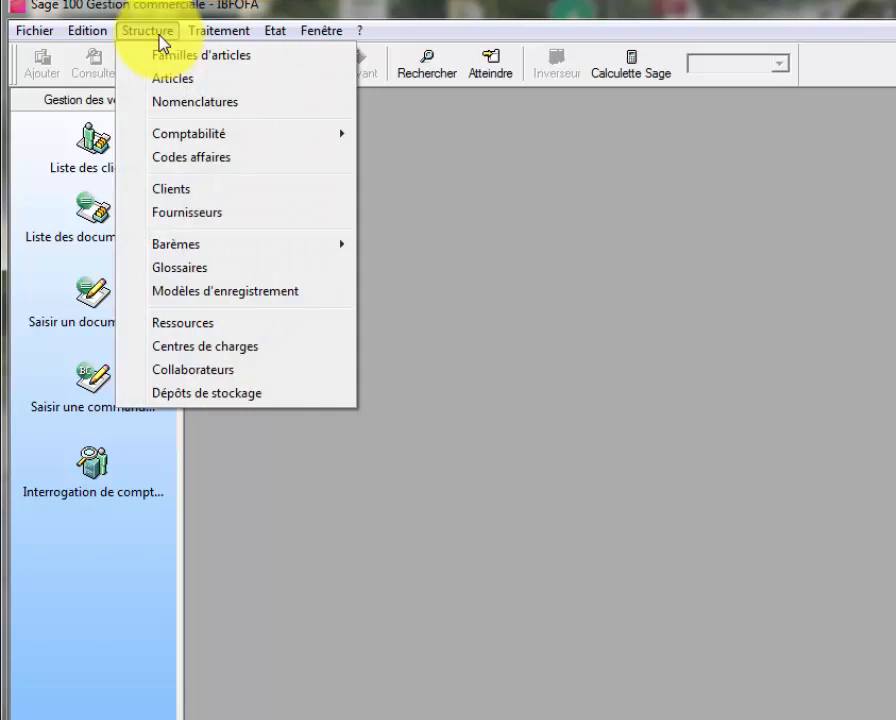
mouse_move(243, 18)
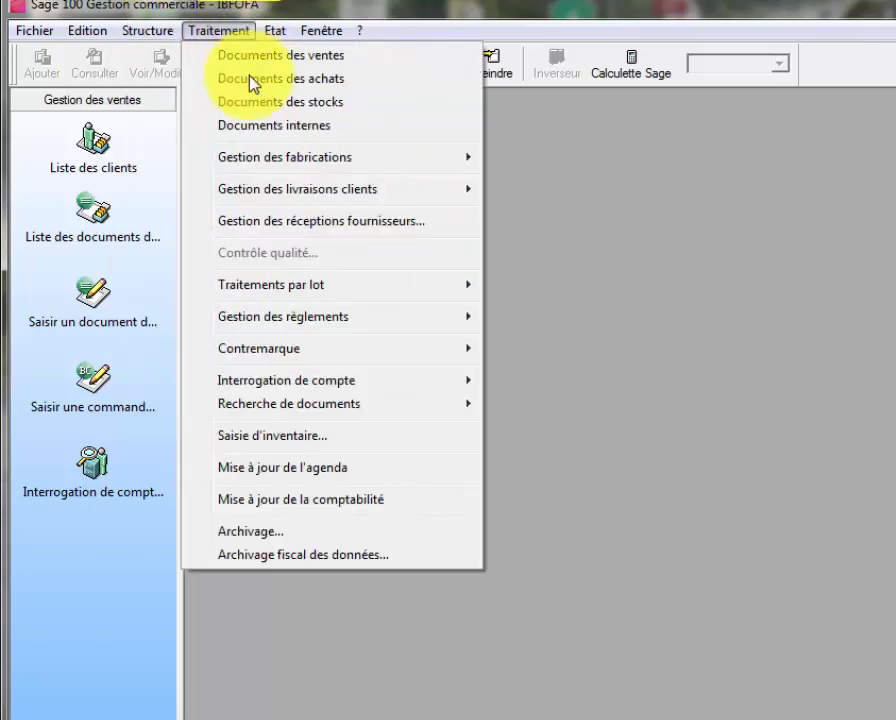
mouse_move(288, 48)
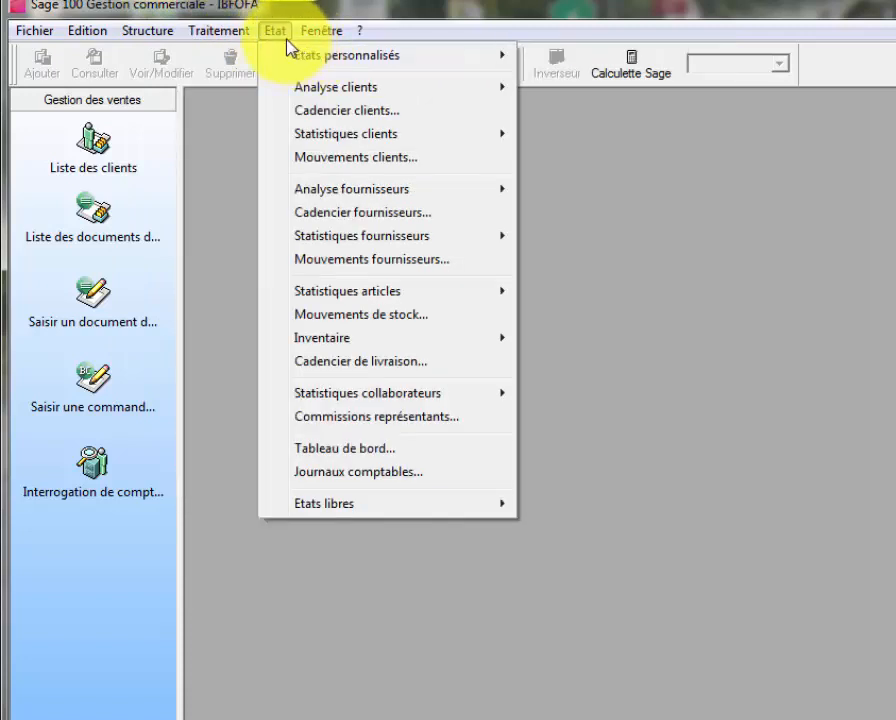
mouse_move(322, 31)
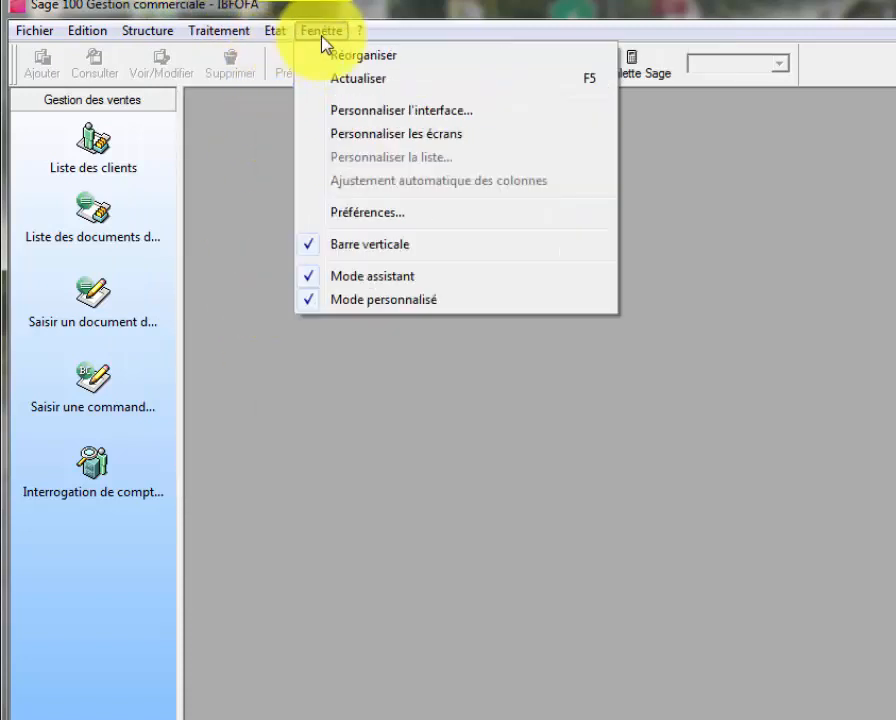
click(374, 118)
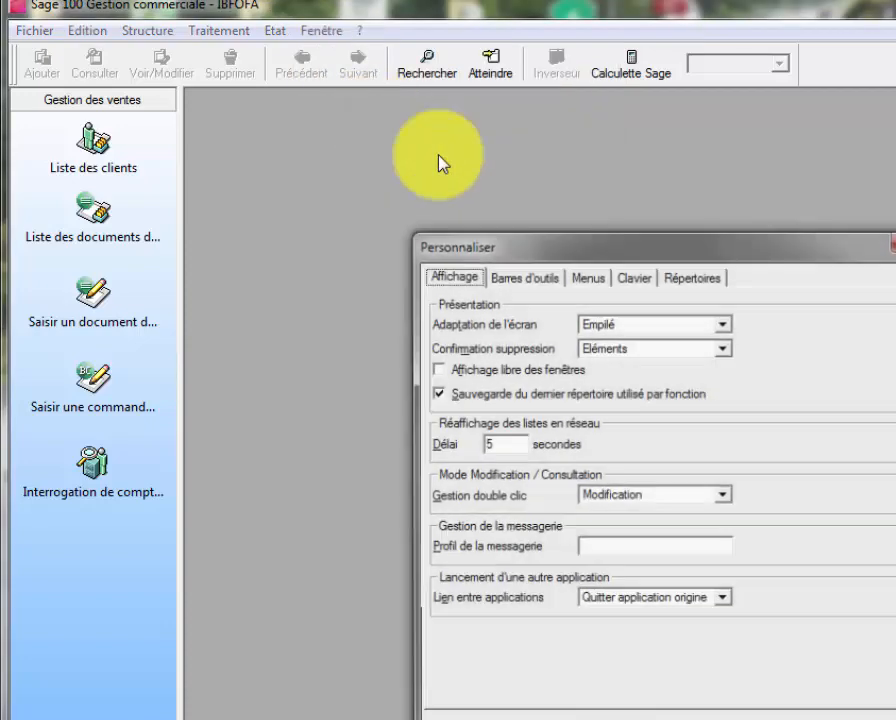
click(532, 280)
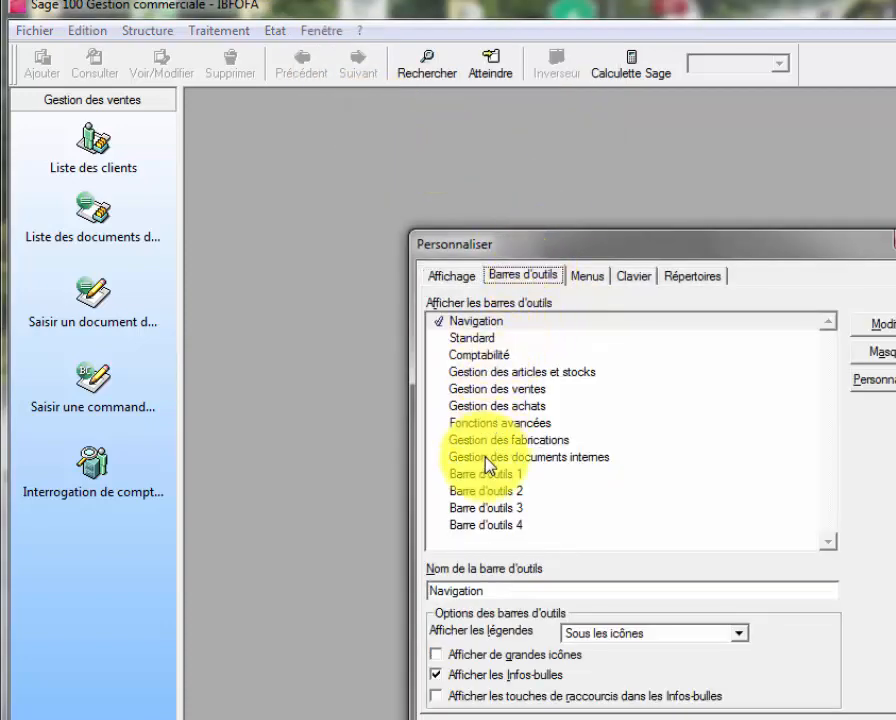
click(491, 424)
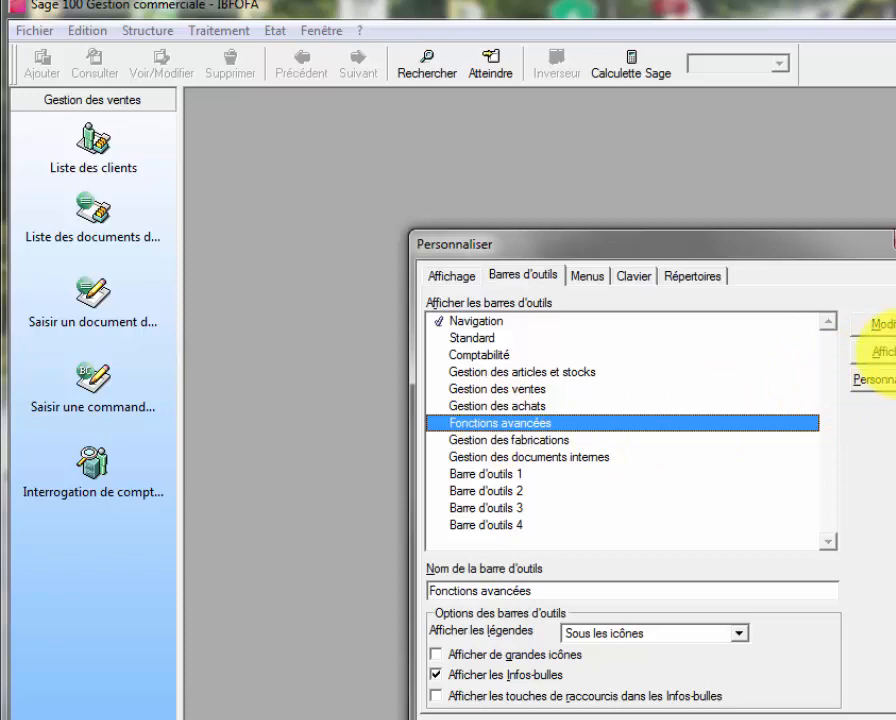
click(878, 352)
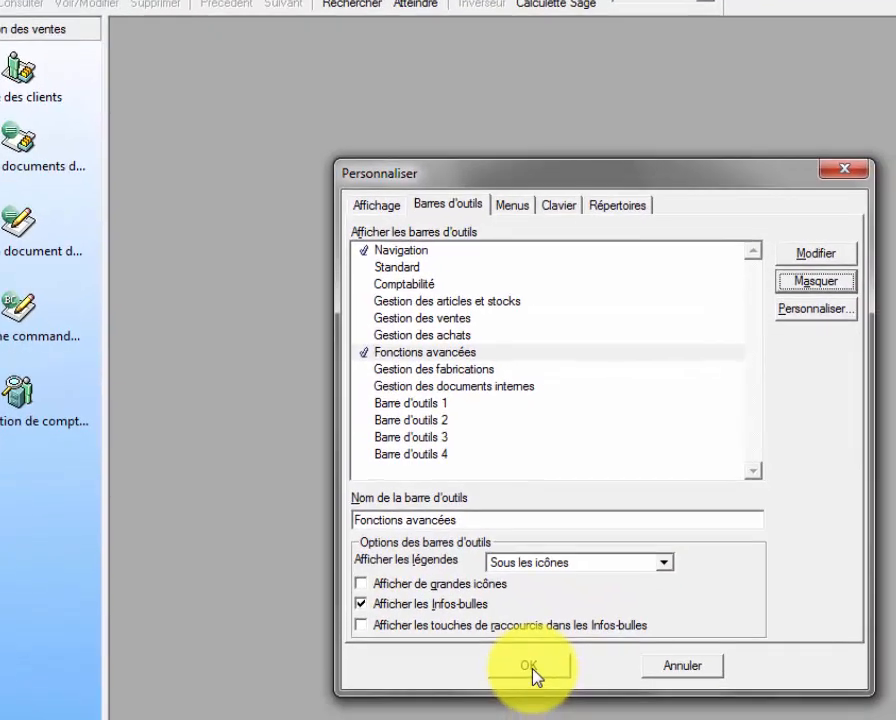
click(533, 672)
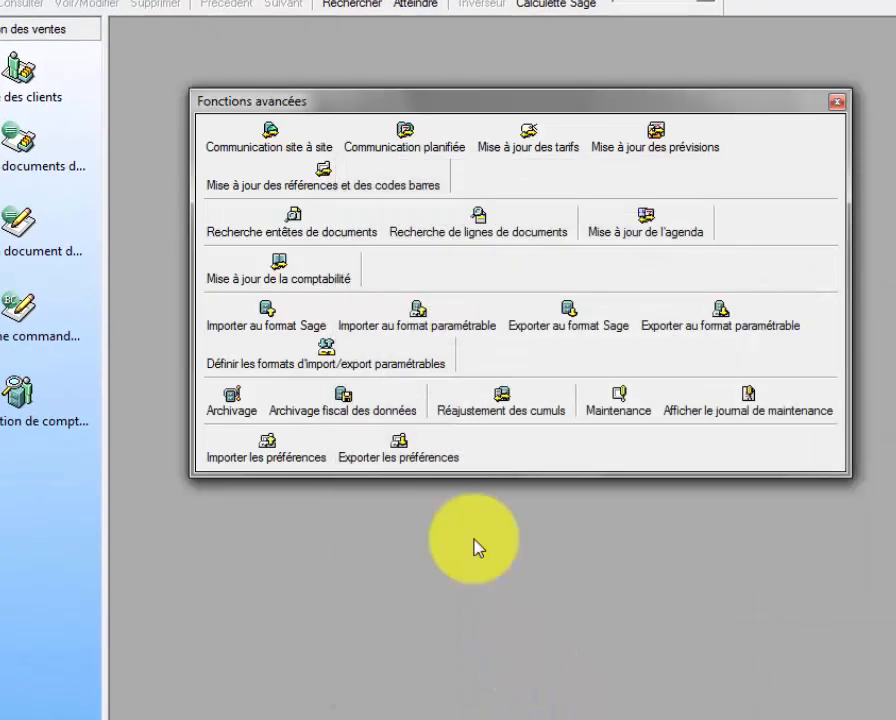
Start another Directe price update with Mise à jour des tarifs de vente enabled and no article selection.
click(503, 158)
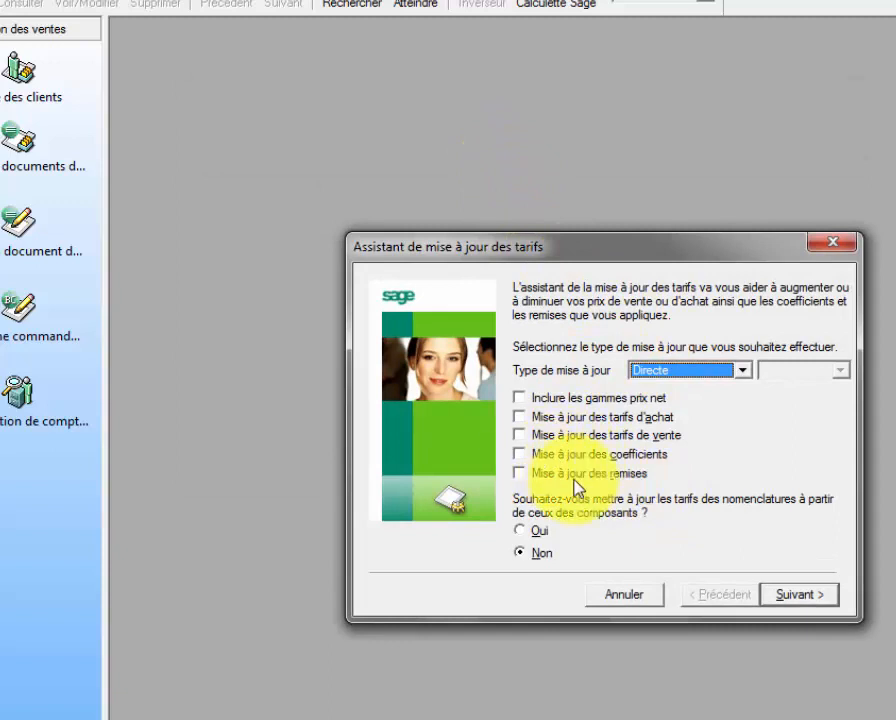
click(519, 435)
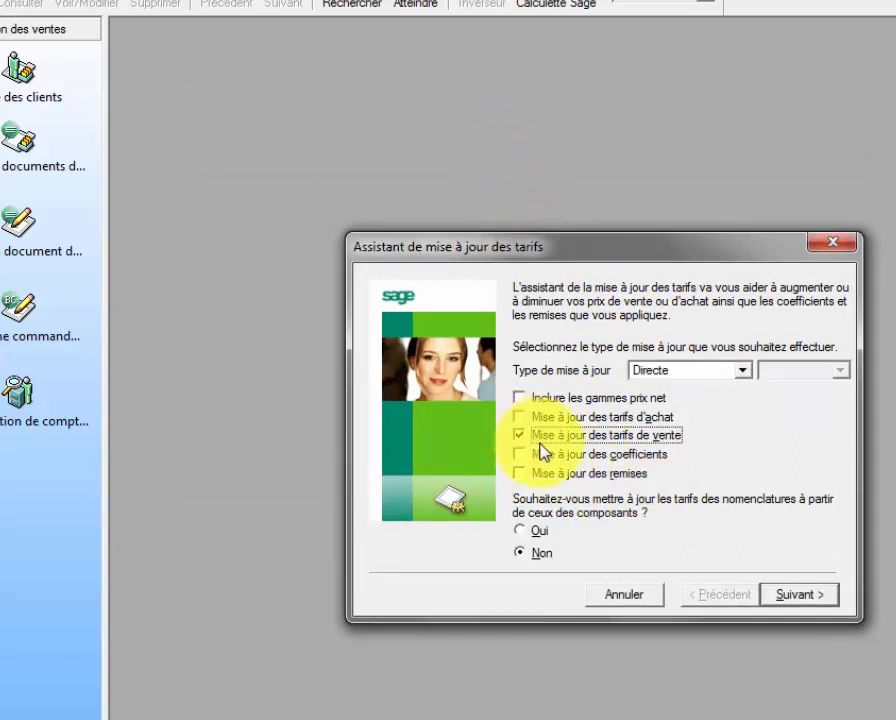
click(808, 600)
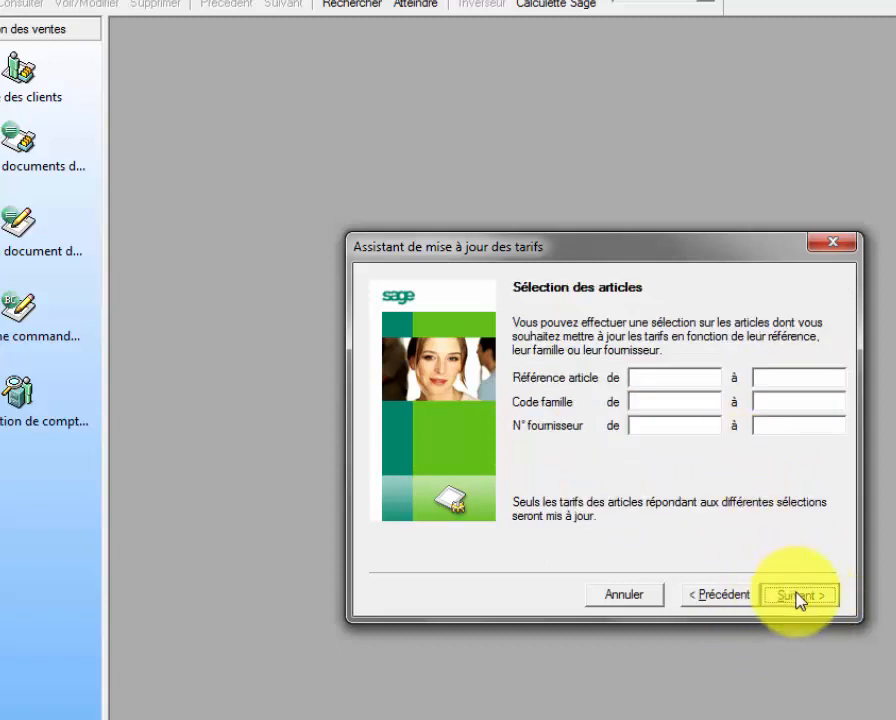
click(796, 598)
Configure this second update to add 1000 to the sale prices with the Ajouter method for all price categories.
click(818, 395)
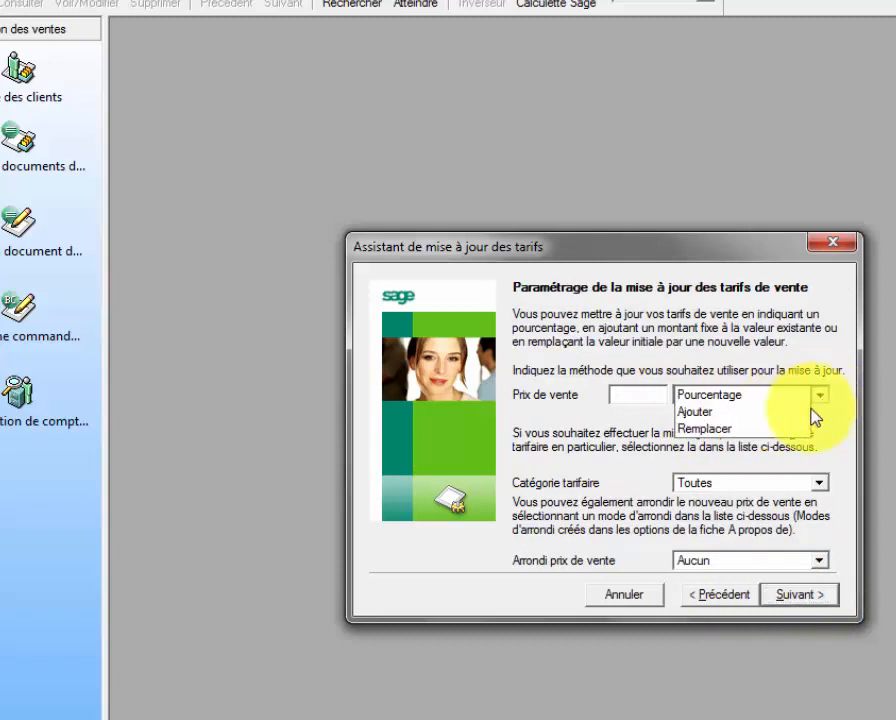
click(802, 412)
click(656, 396)
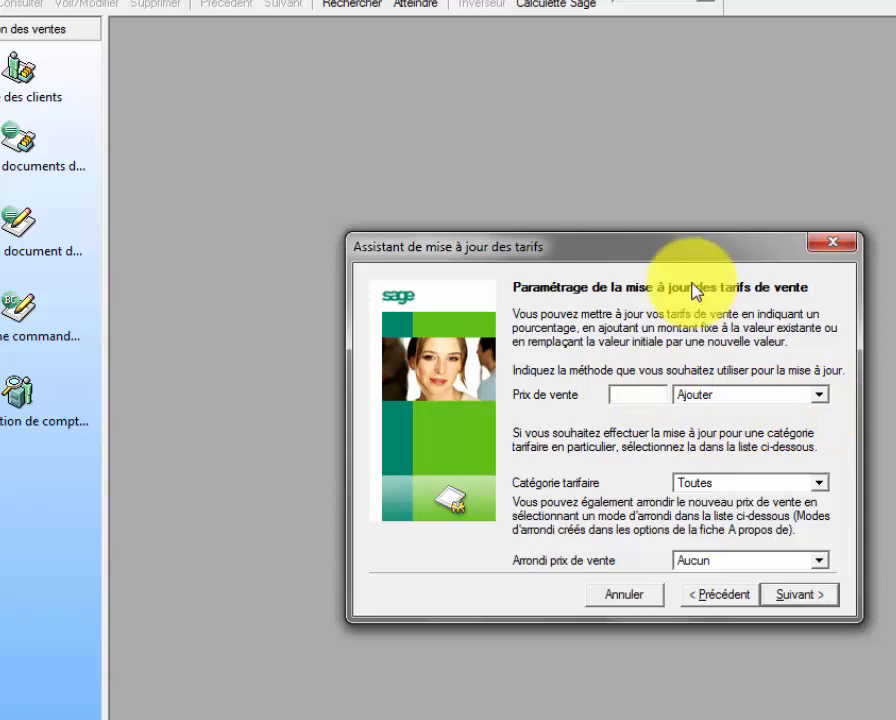
text(1000)
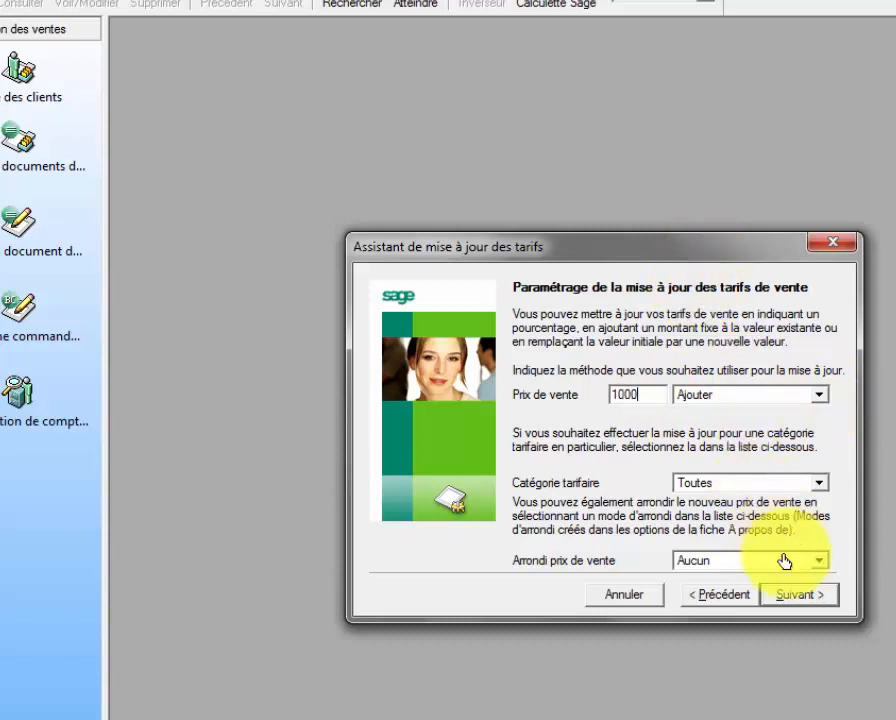
click(820, 600)
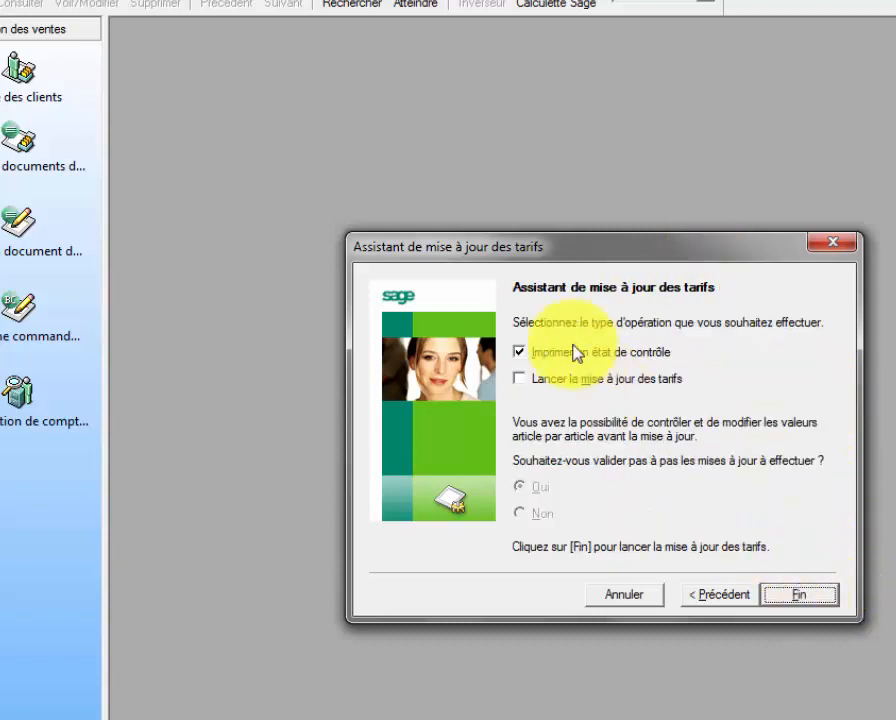
Launch the price update with its control report and no step-by-step validation, sending the report to a print preview.
click(522, 379)
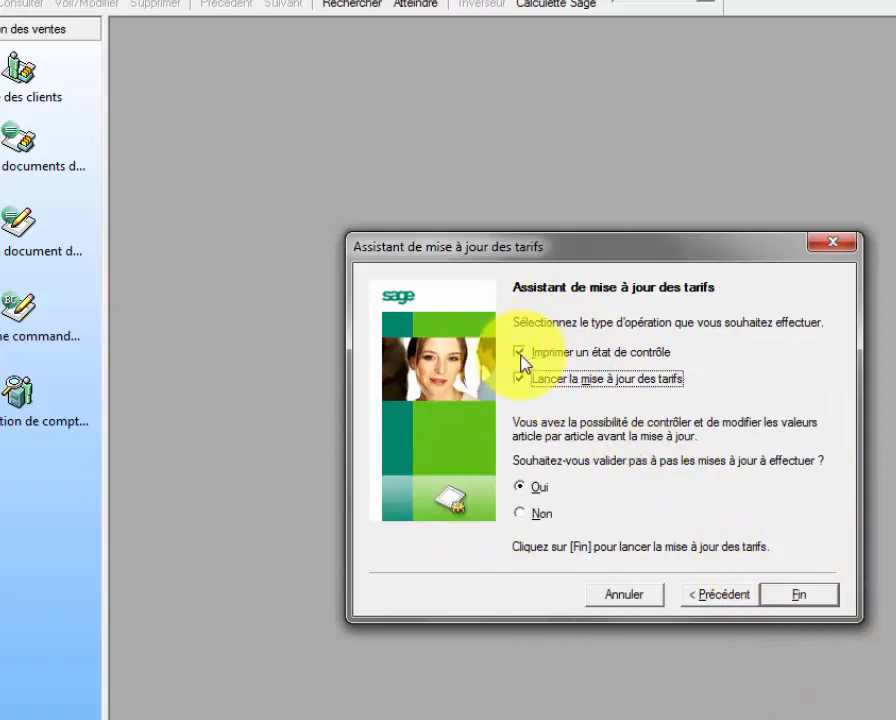
click(522, 514)
click(792, 598)
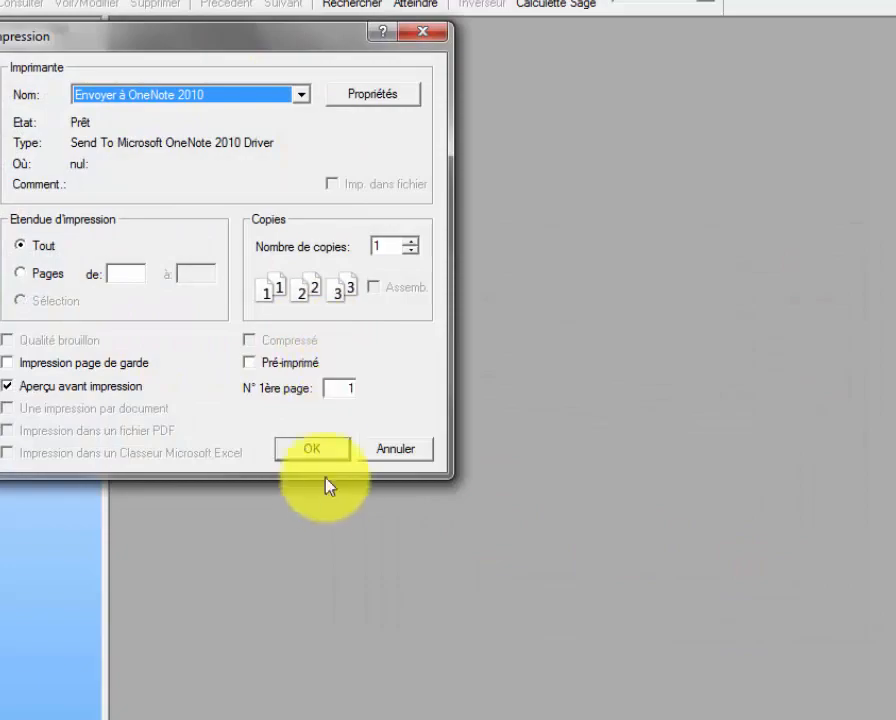
click(322, 455)
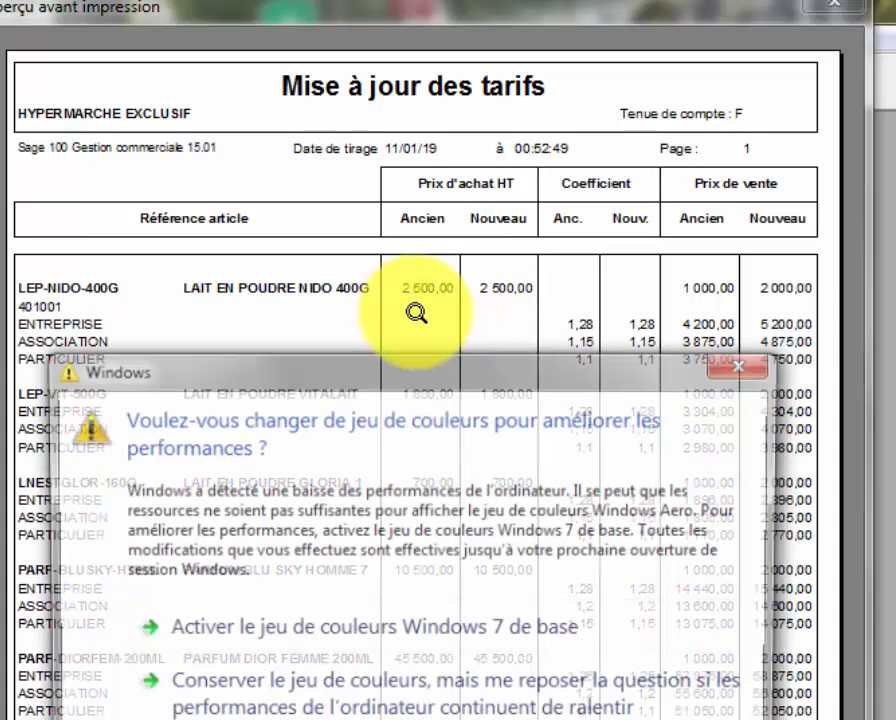
Examine the old and new sale prices in the Mise à jour des tarifs report, dismissing the Windows messages, and close the preview.
click(768, 368)
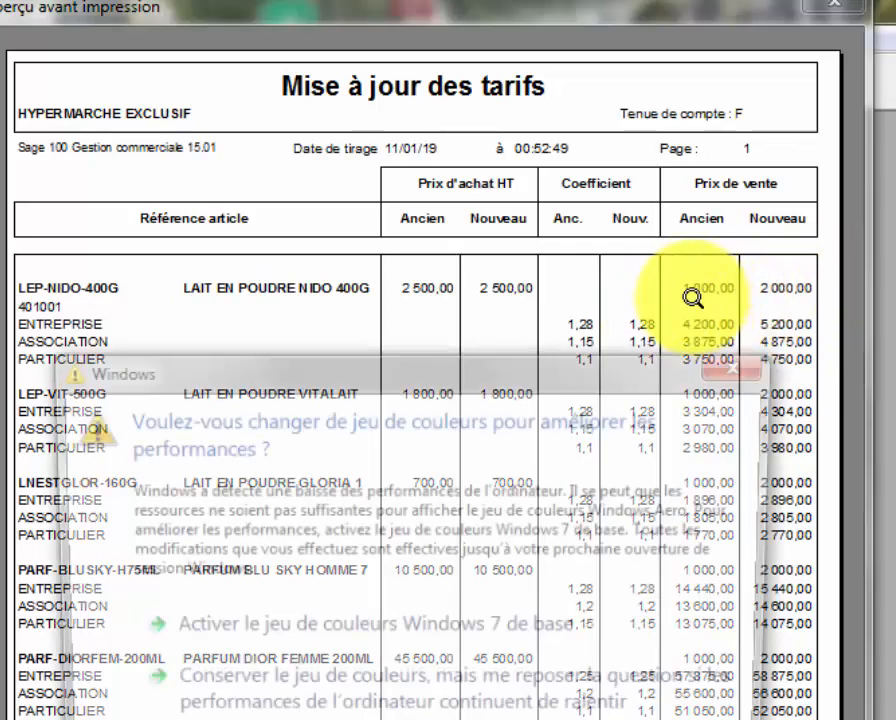
click(749, 366)
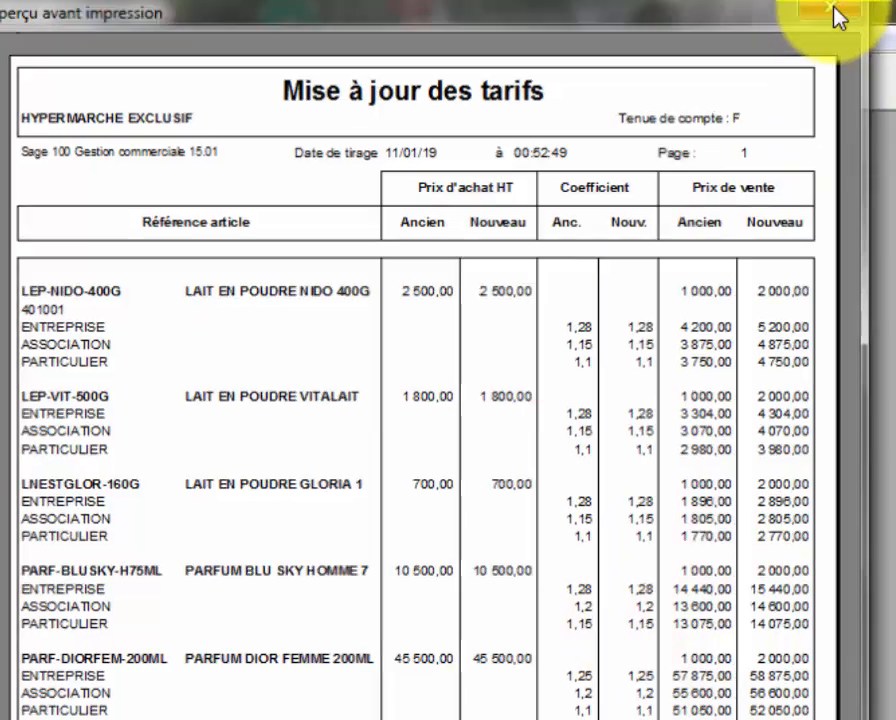
click(830, 8)
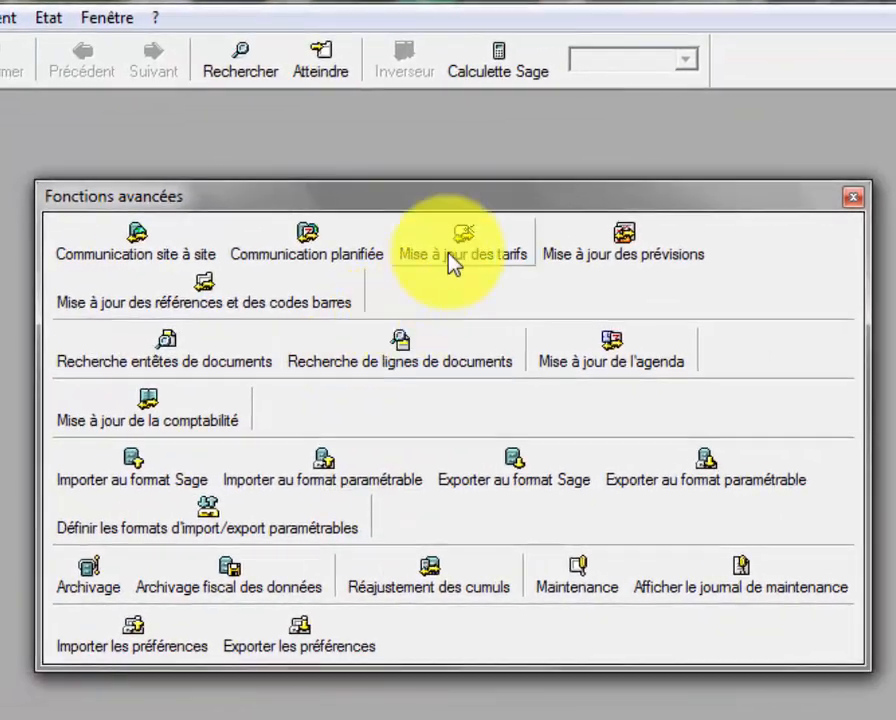
Start a new Directe price update with Mise à jour des tarifs d'achat enabled and no article selection, dismissing the Windows message.
click(425, 258)
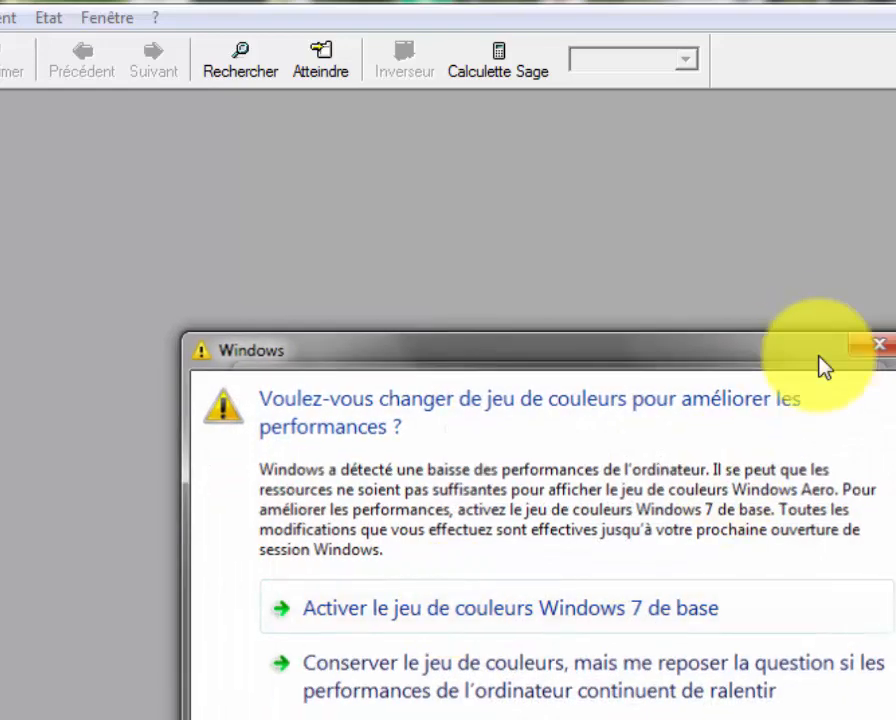
click(879, 344)
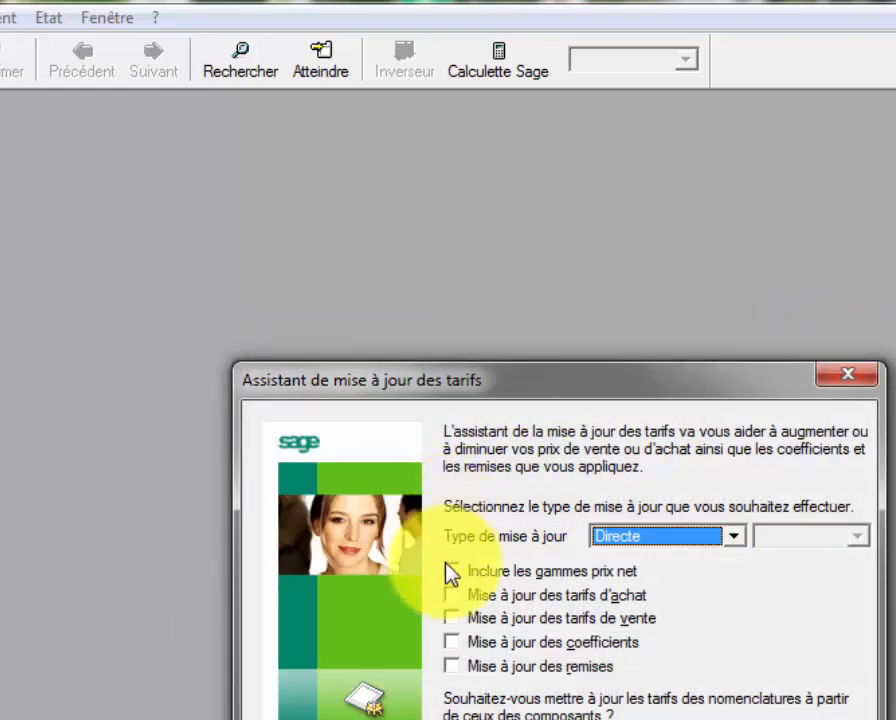
click(453, 594)
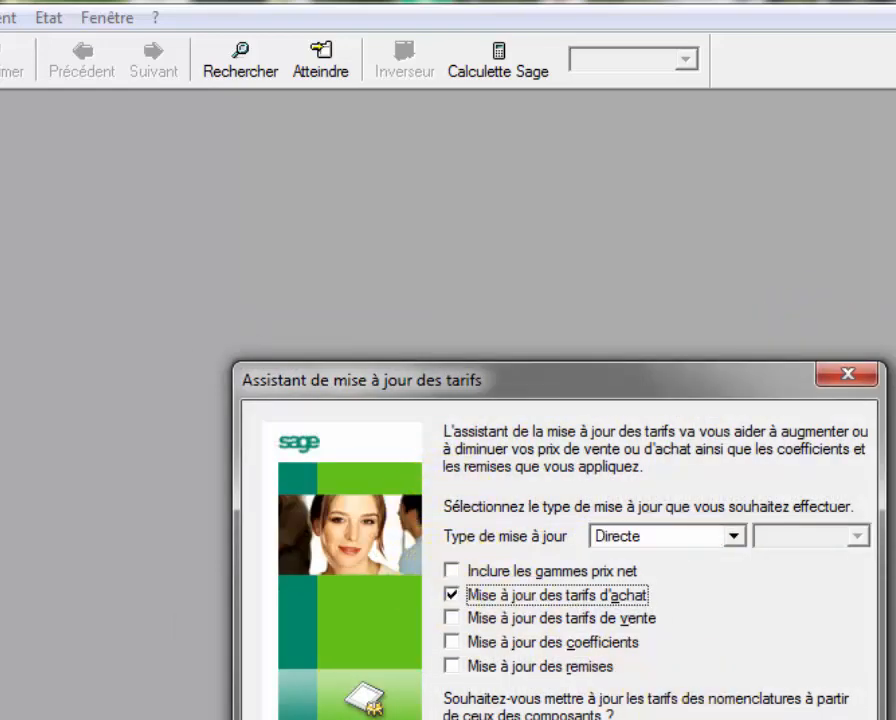
key(Return)
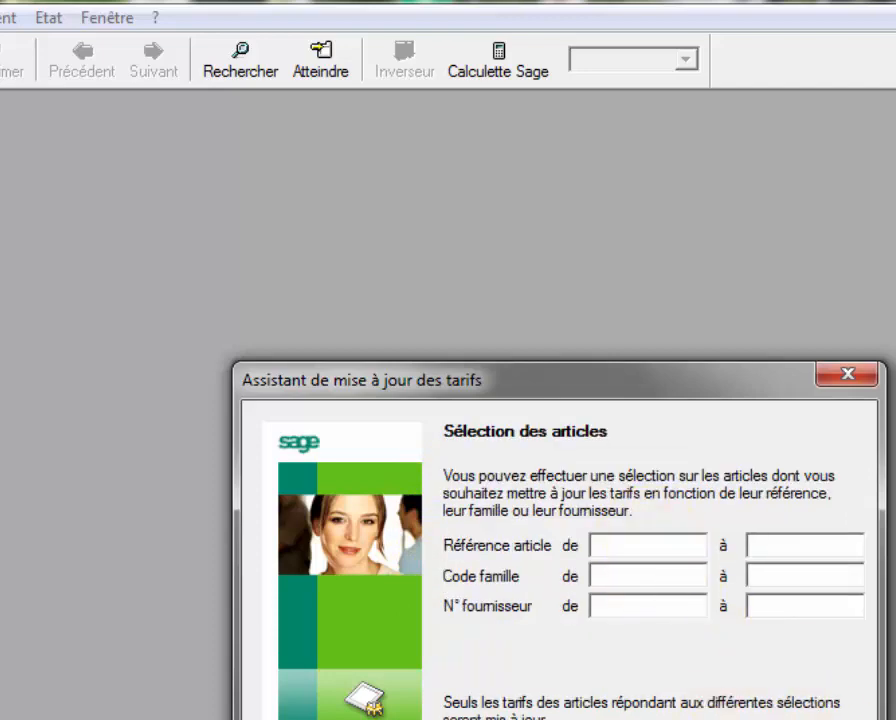
key(Return)
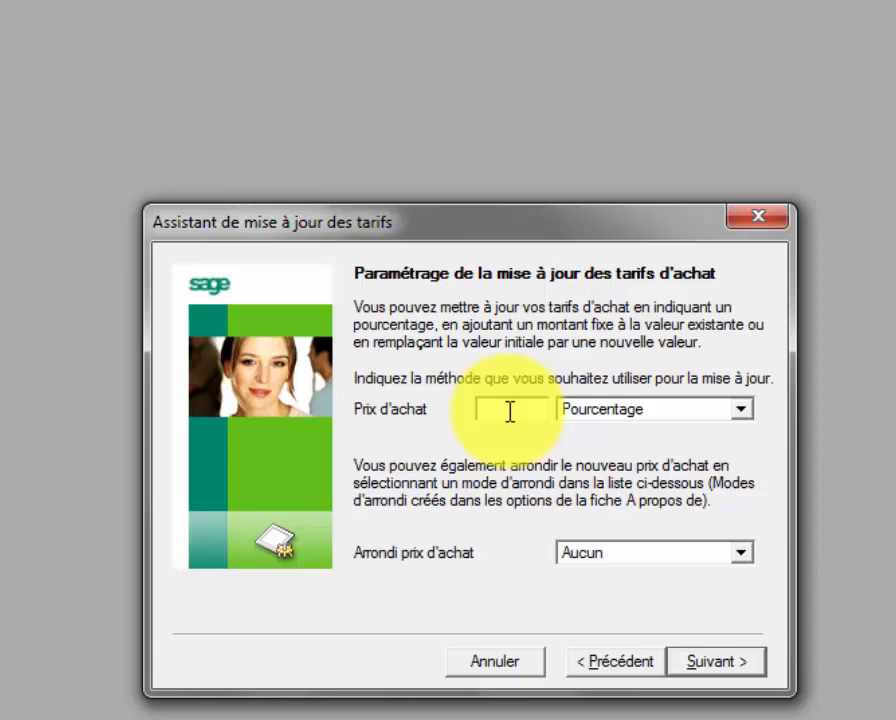
Configure the update to add 500 to the purchase prices with the Ajouter method, without rounding or any repercussion on the sale prices.
click(742, 410)
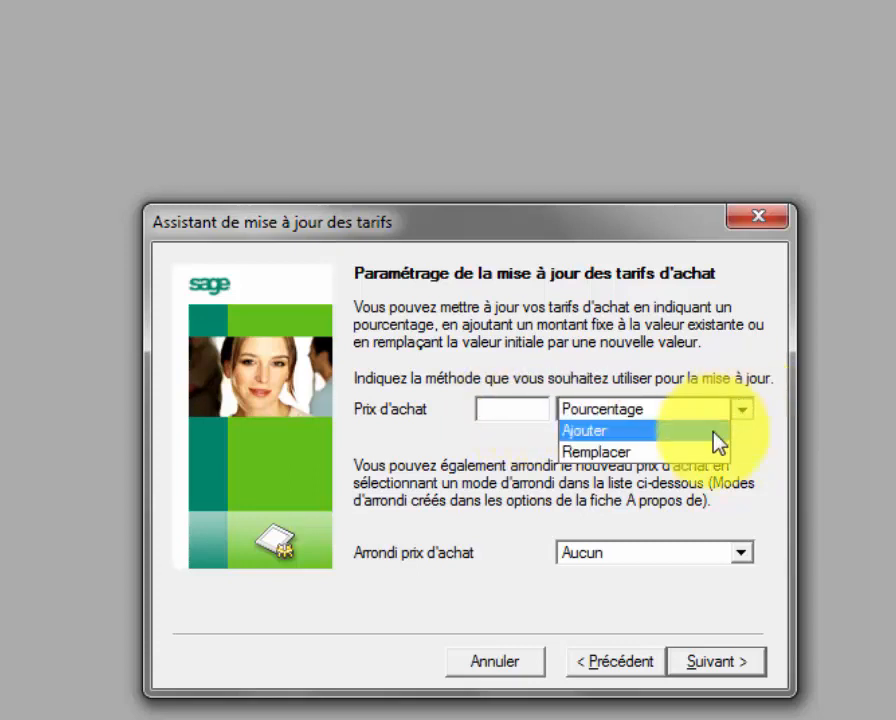
click(714, 434)
click(540, 410)
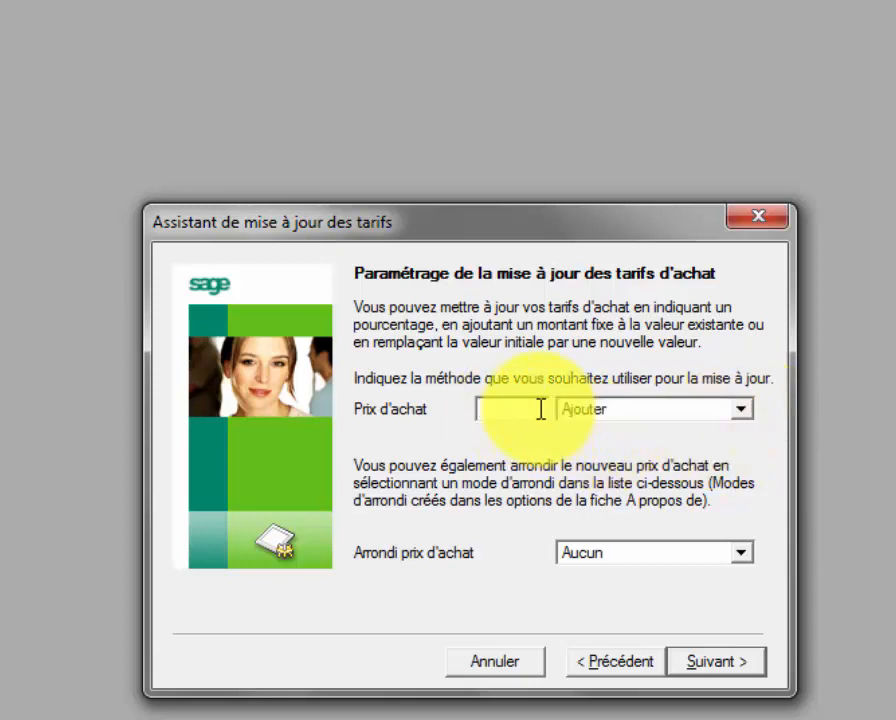
text(500)
click(746, 668)
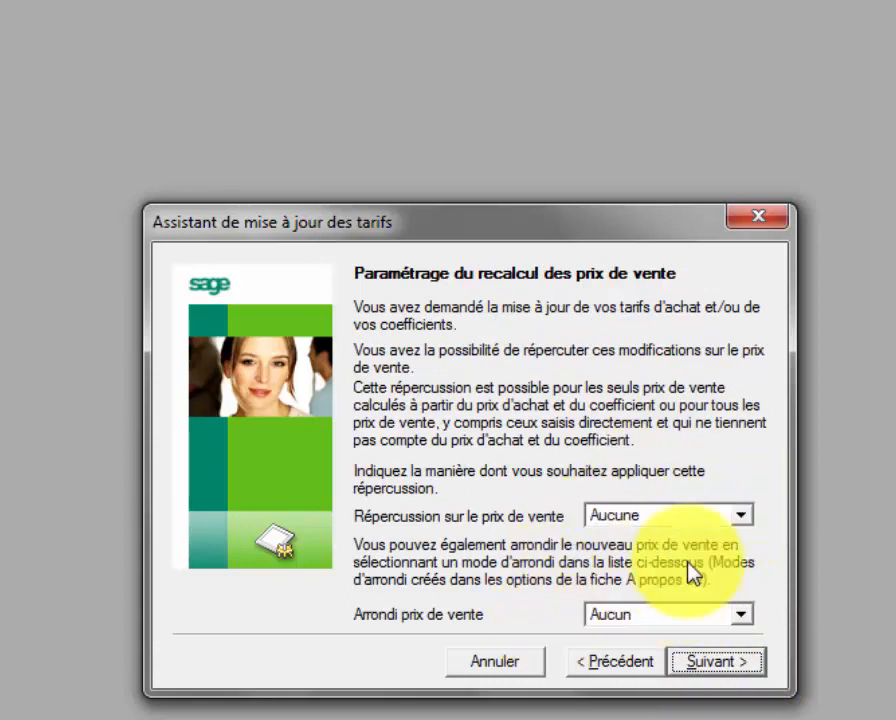
click(748, 672)
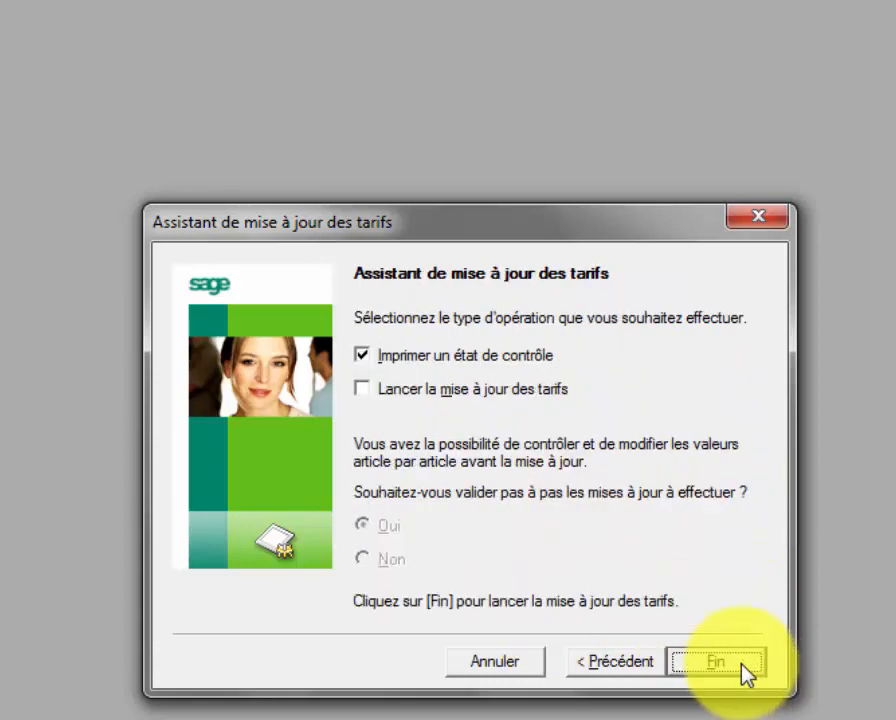
Launch the purchase price update with its control report and no step-by-step validation, accept the print settings, and dismiss the Windows message.
click(364, 392)
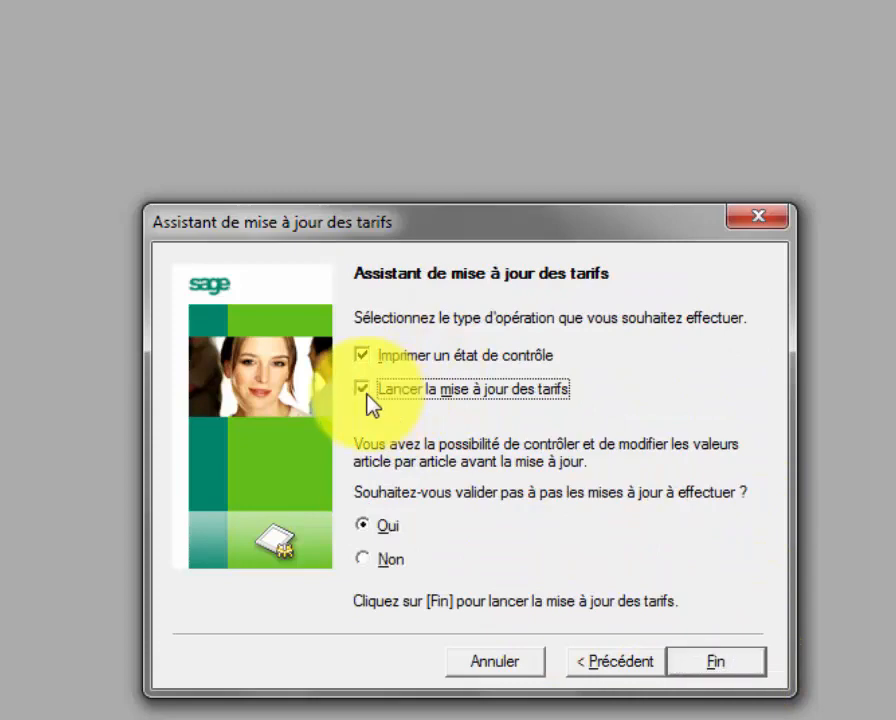
click(366, 560)
click(718, 662)
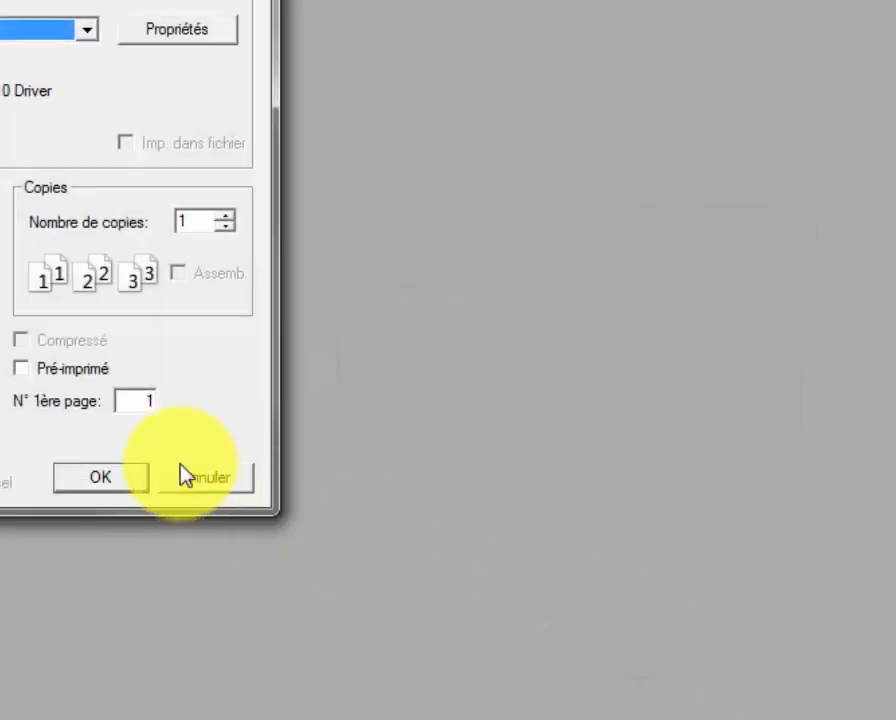
click(117, 488)
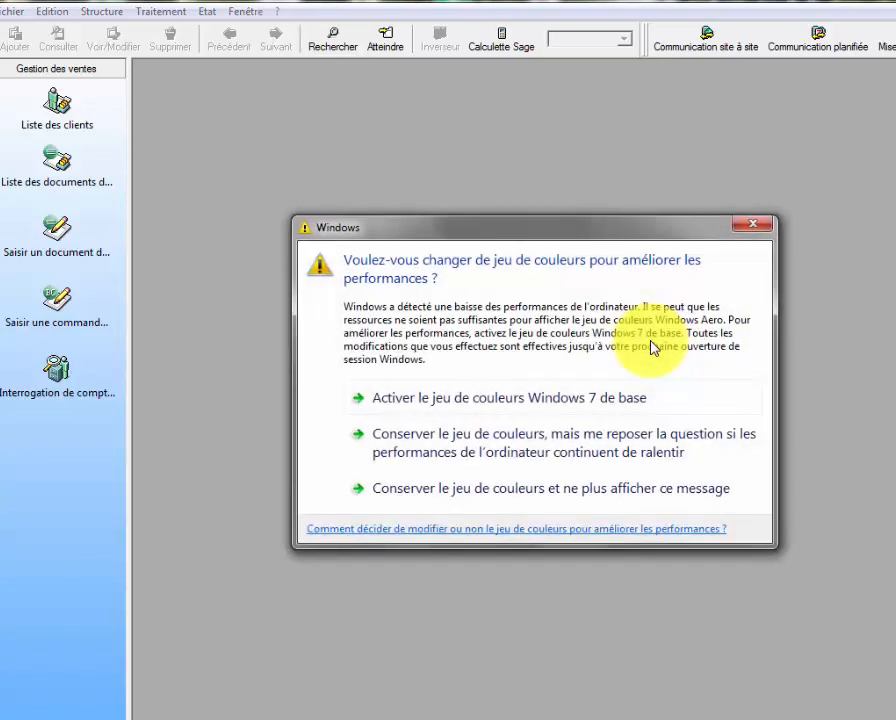
click(752, 228)
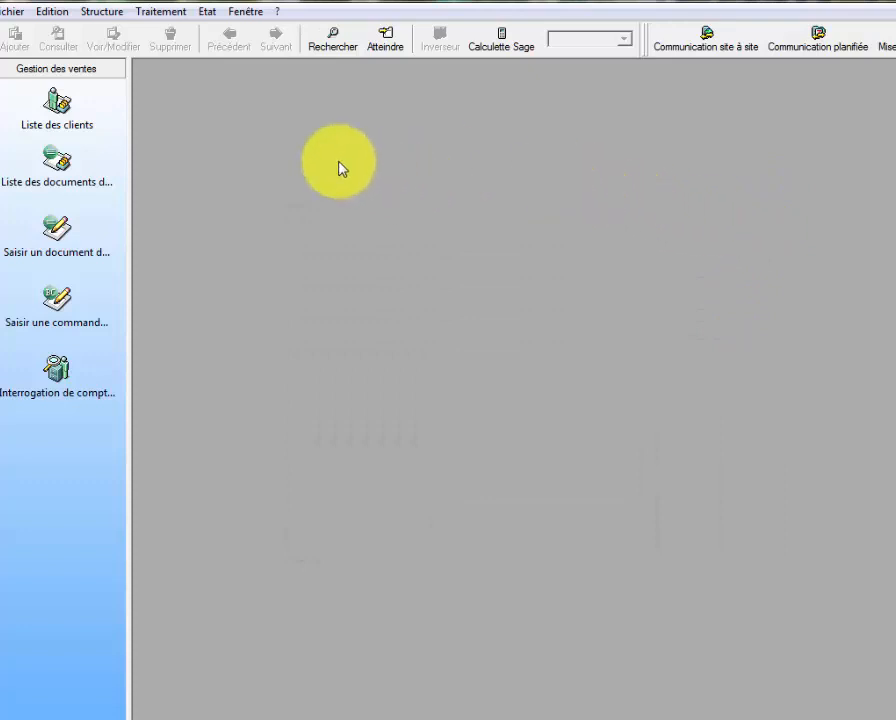